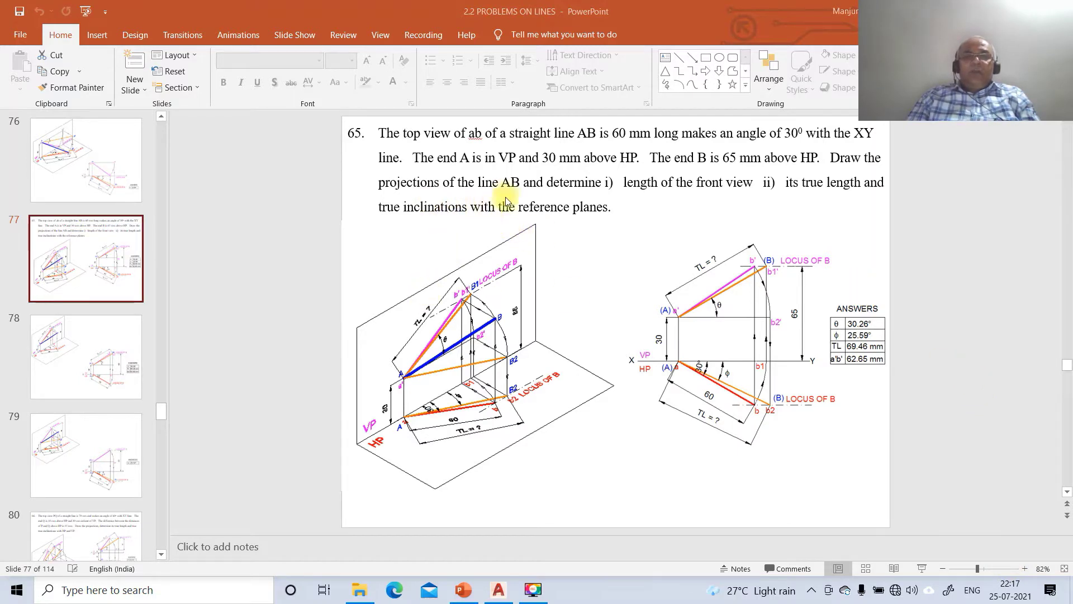
- Switch from the PowerPoint problem slide to the blank AutoCAD Drawing1
left_click(496, 590)
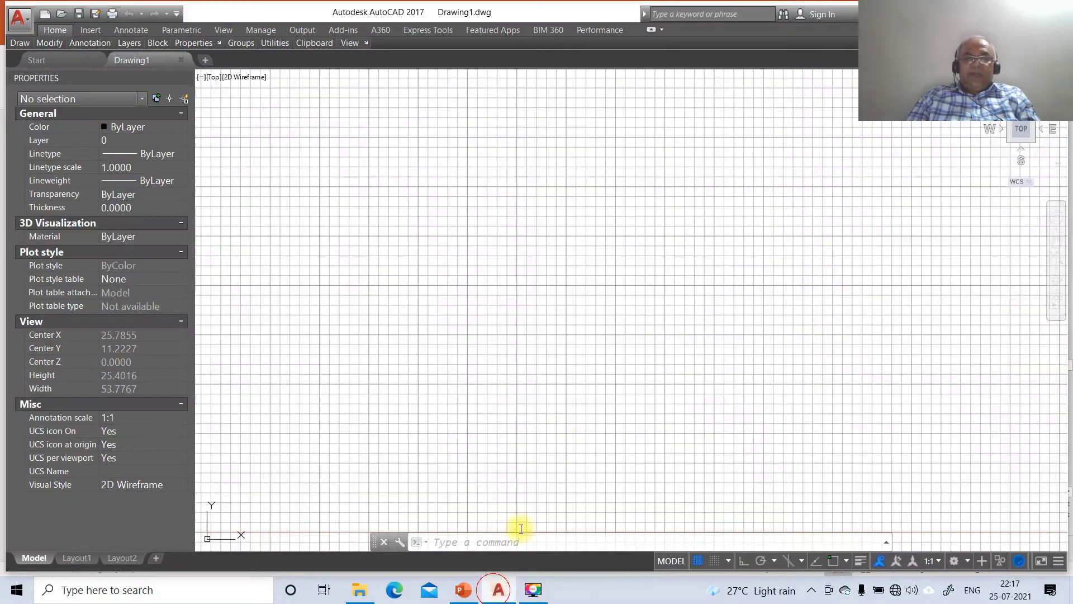
- Turn the grid off, turn Ortho on, and set the drawing limits to 297,210
left_click(699, 561)
left_click(743, 560)
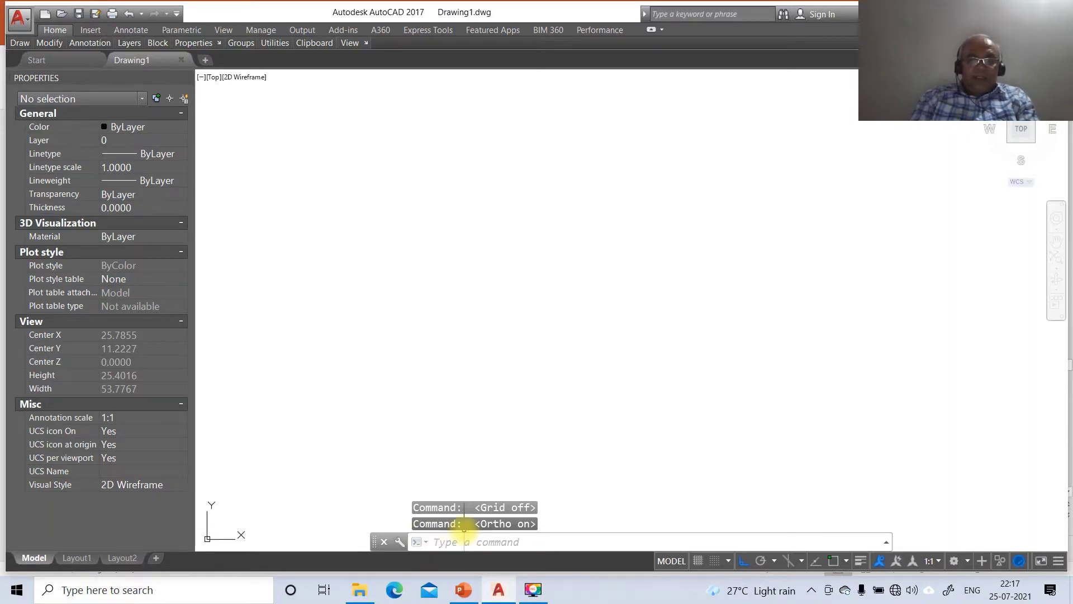
type("L")
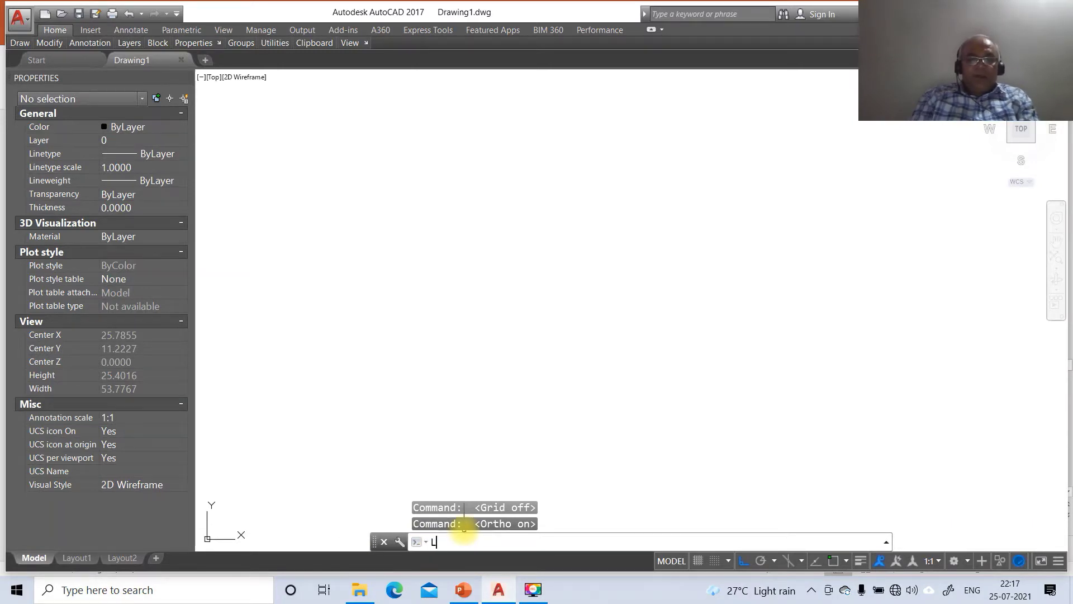
type("IMITS")
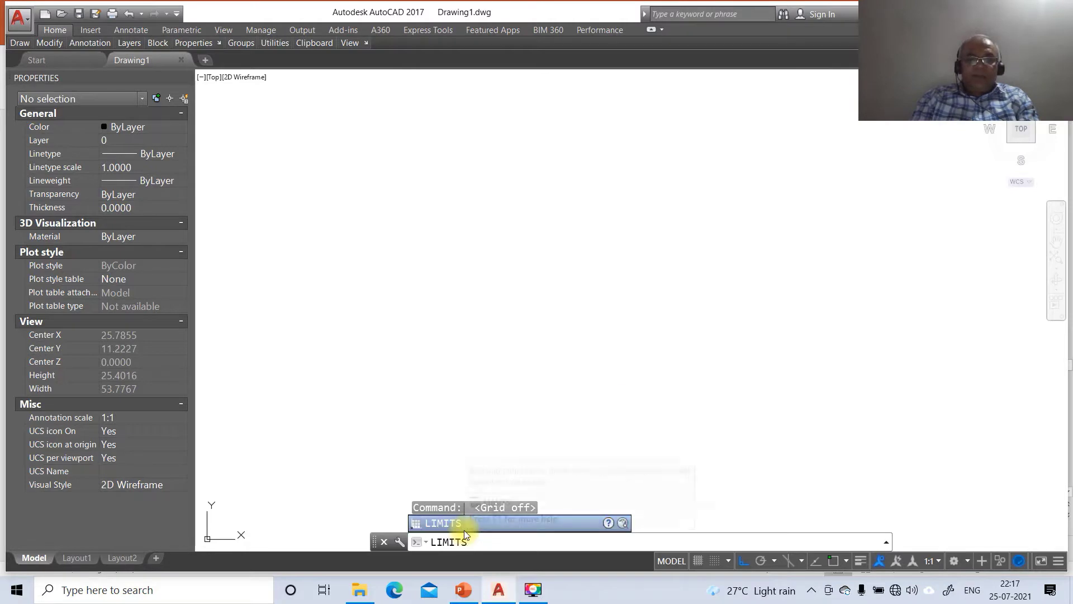
key("Return")
key("Return")
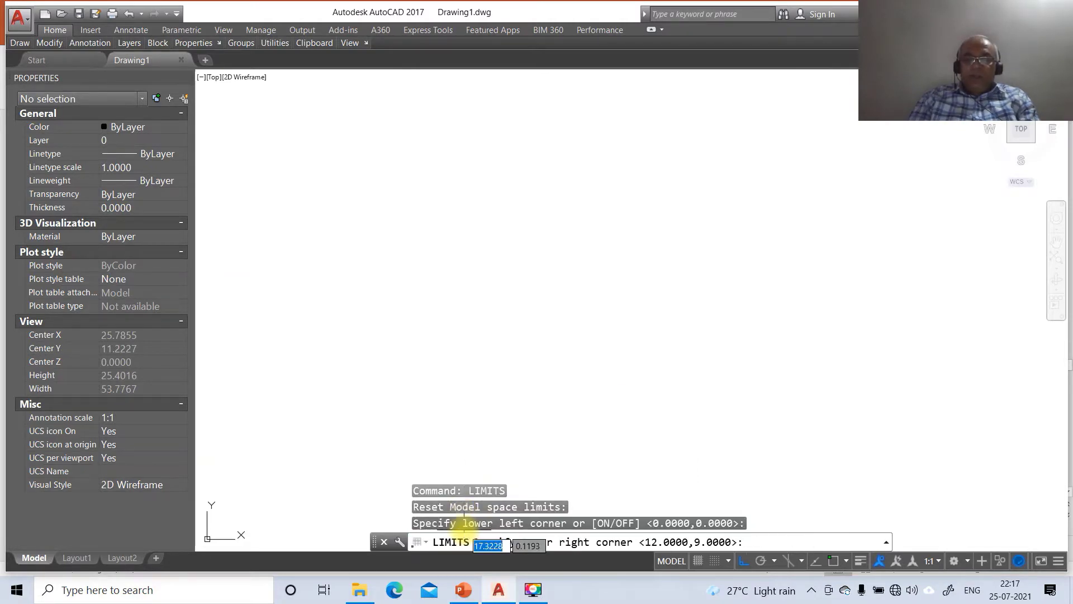
type("29")
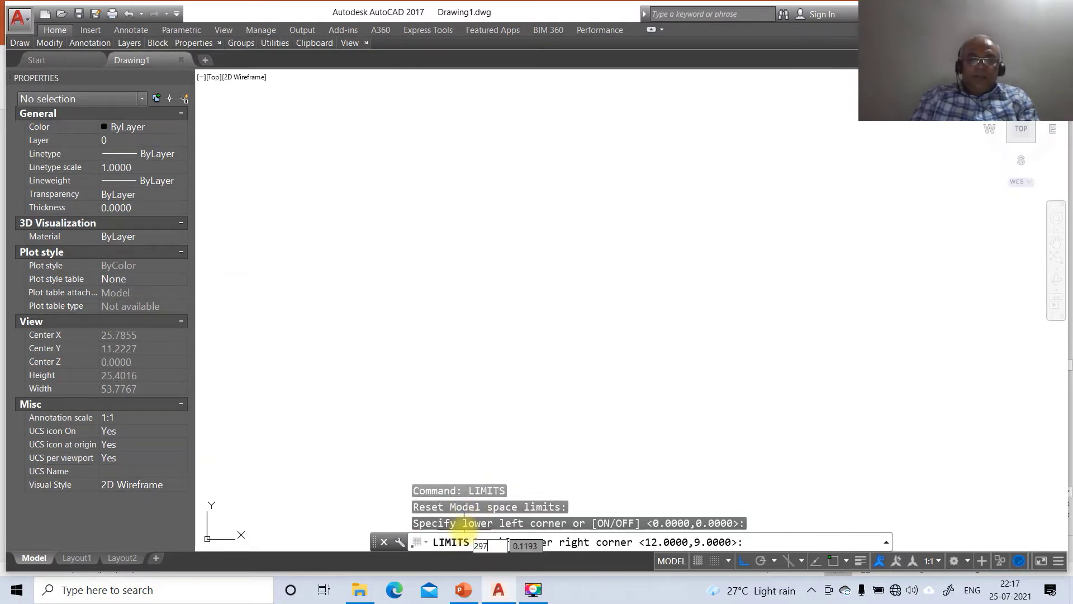
type("7")
key("Tab")
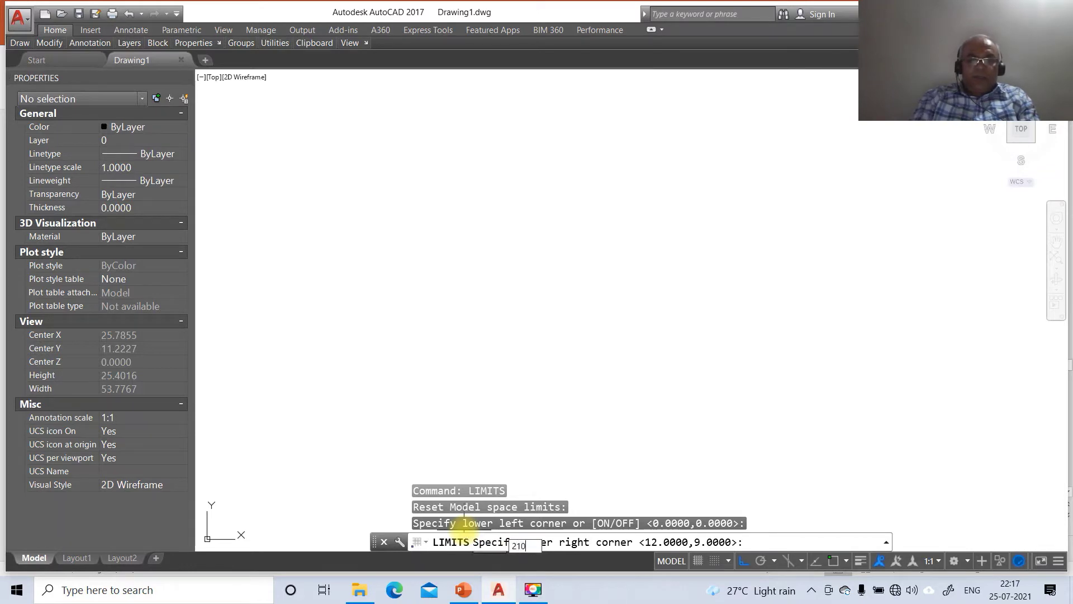
key("Return")
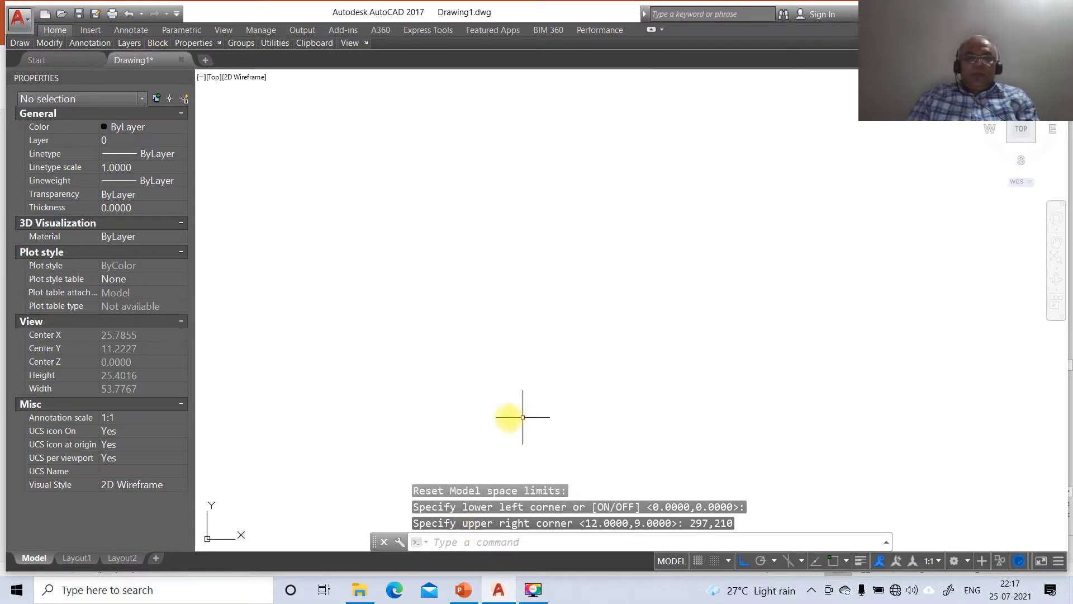
- Zoom All to fit the 297 by 210 limits in view
type("z")
key("Return")
type("A")
key("Return")
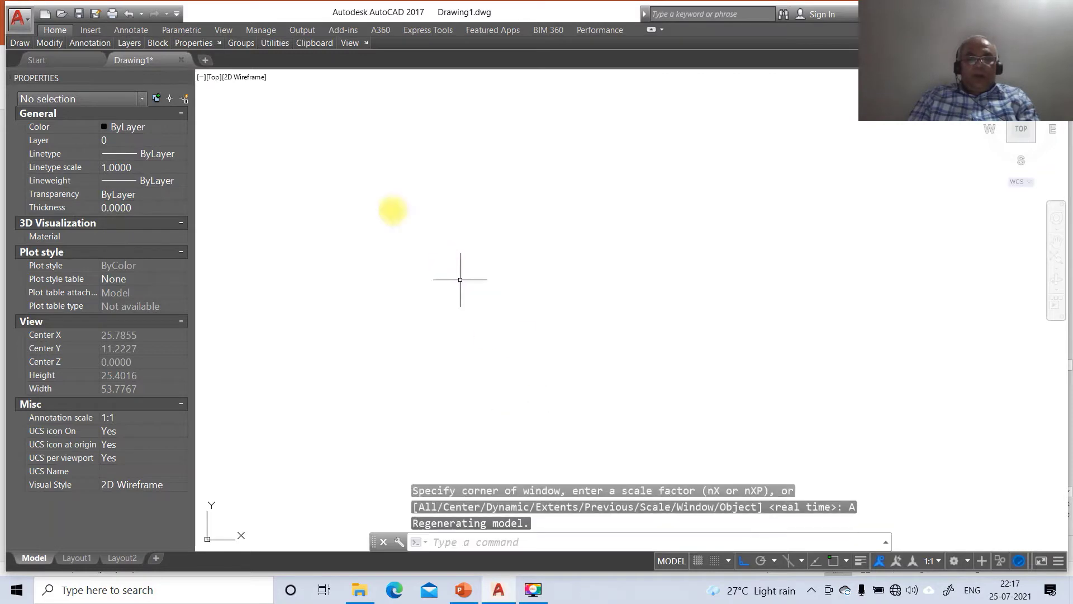
type("l")
key("Return")
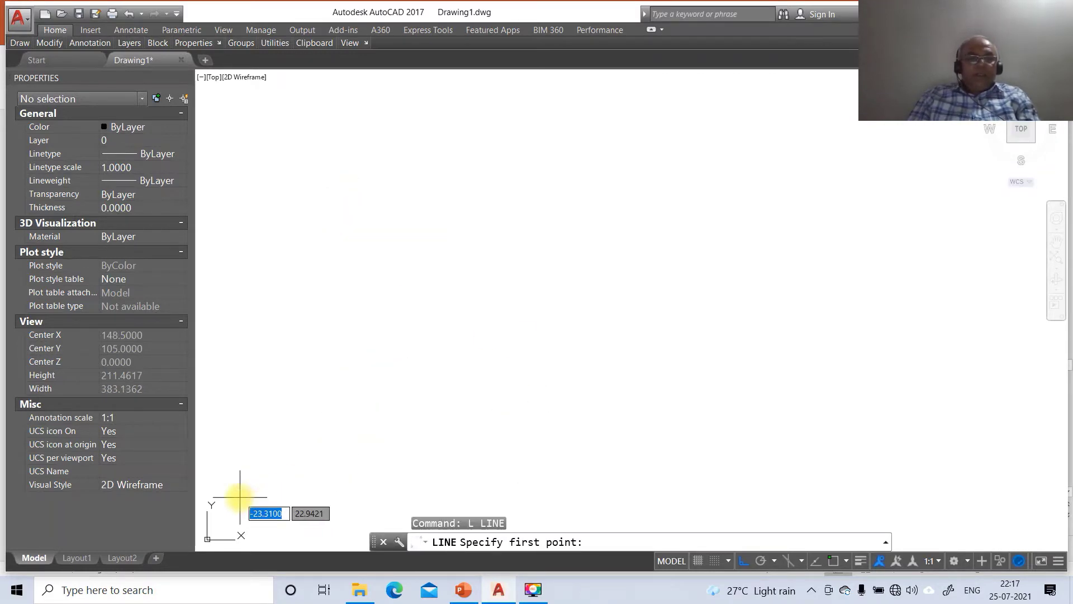
- Draw a long horizontal bottom line with a vertical line rising from its right end
left_click(204, 475)
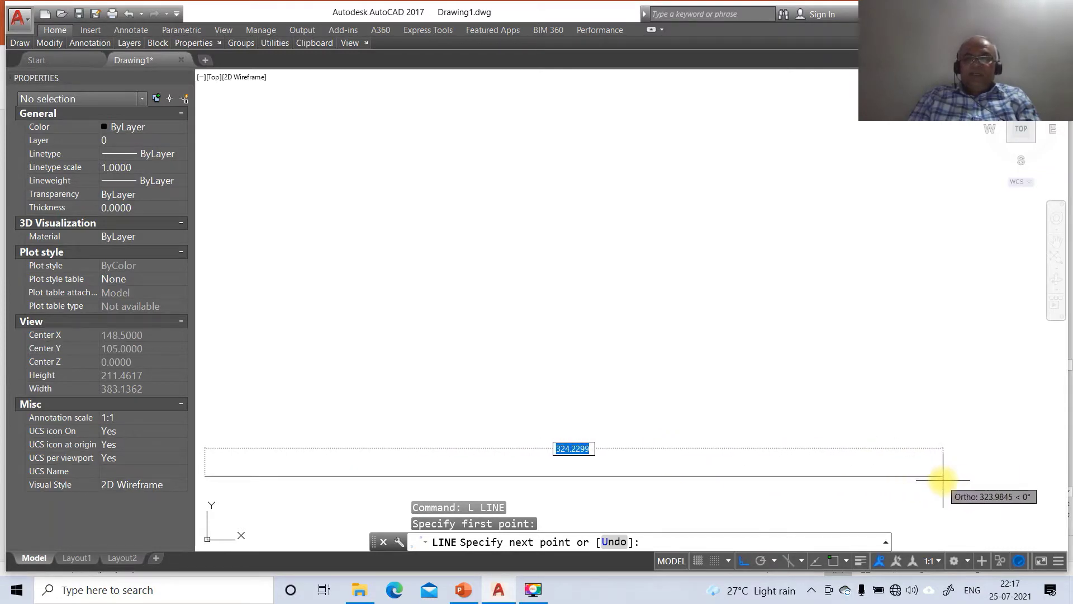
left_click(943, 479)
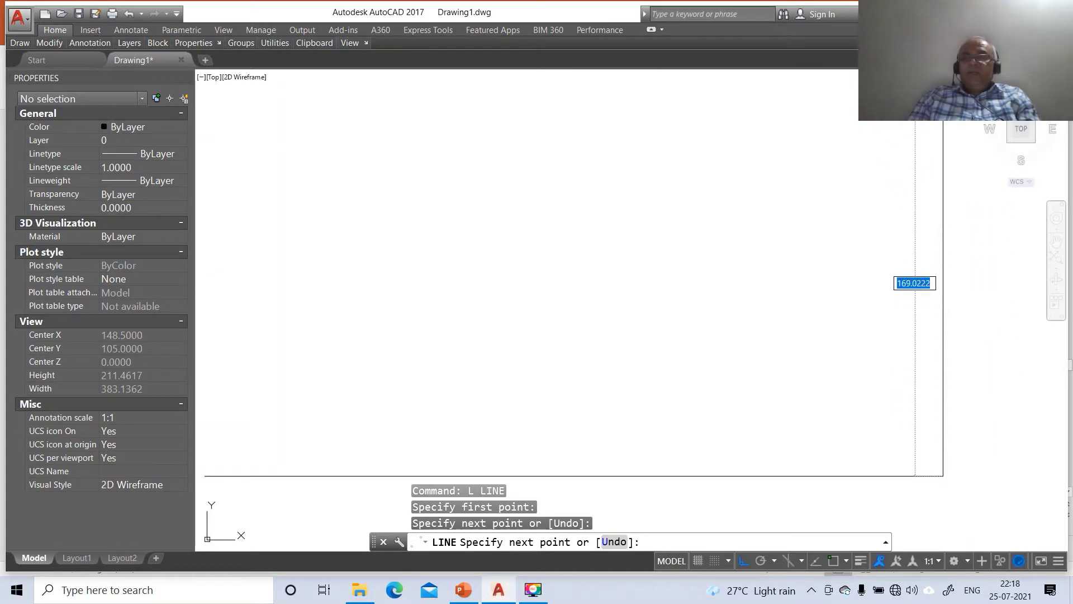
left_click(943, 78)
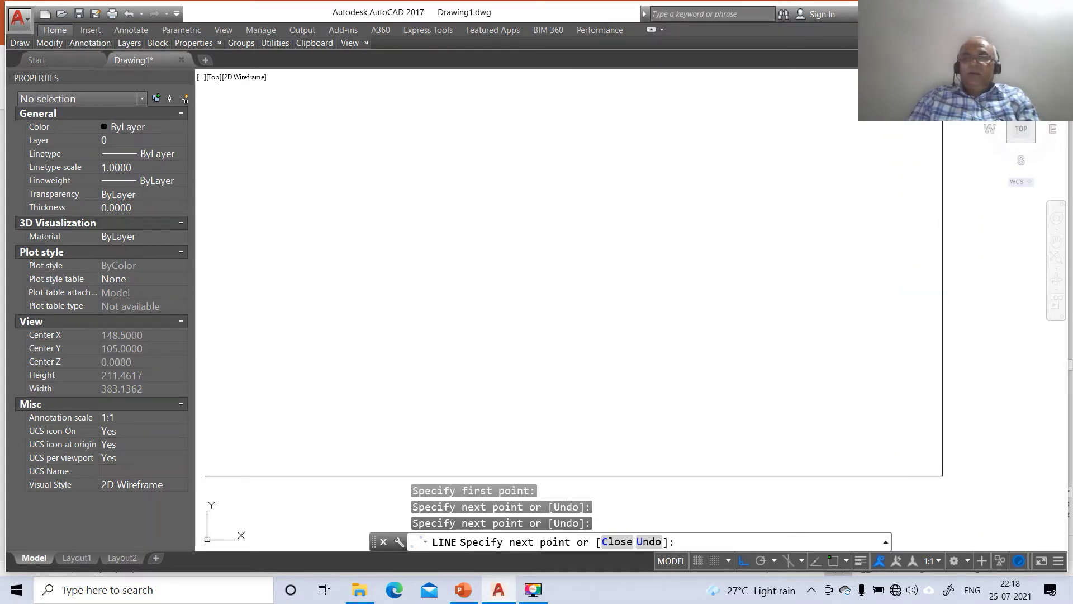
key("Return")
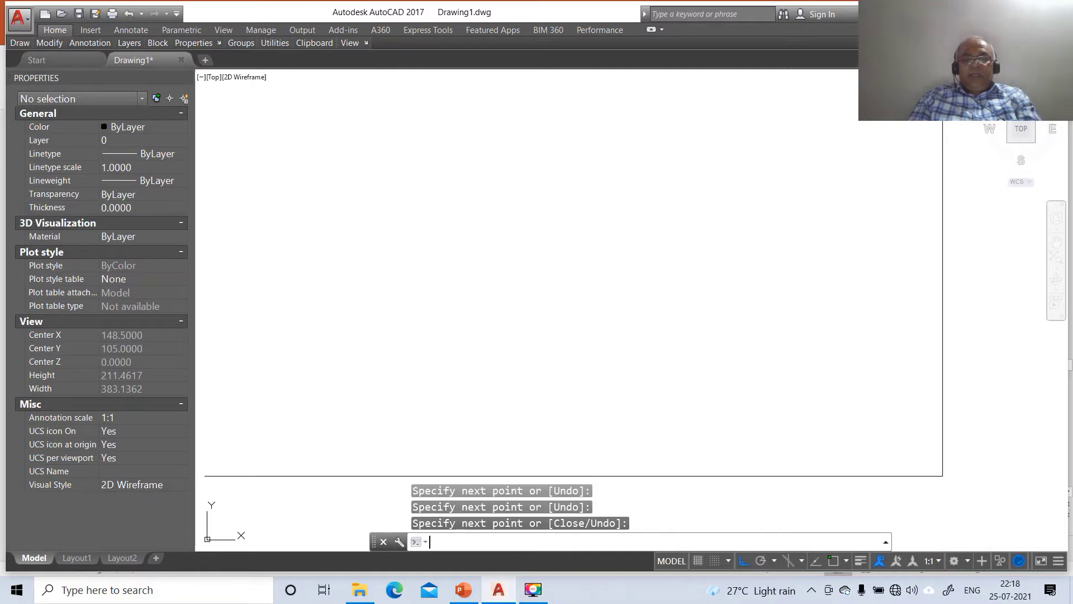
type("O")
key("Return")
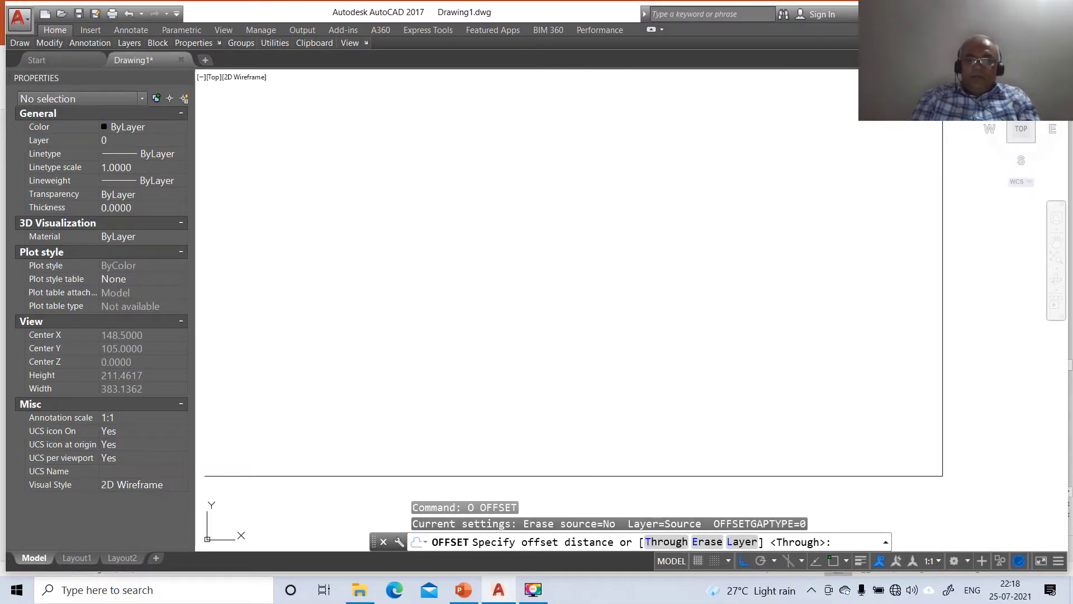
- Offset the right line 297 to the left and the bottom line 210 upward
type("297")
key("Return")
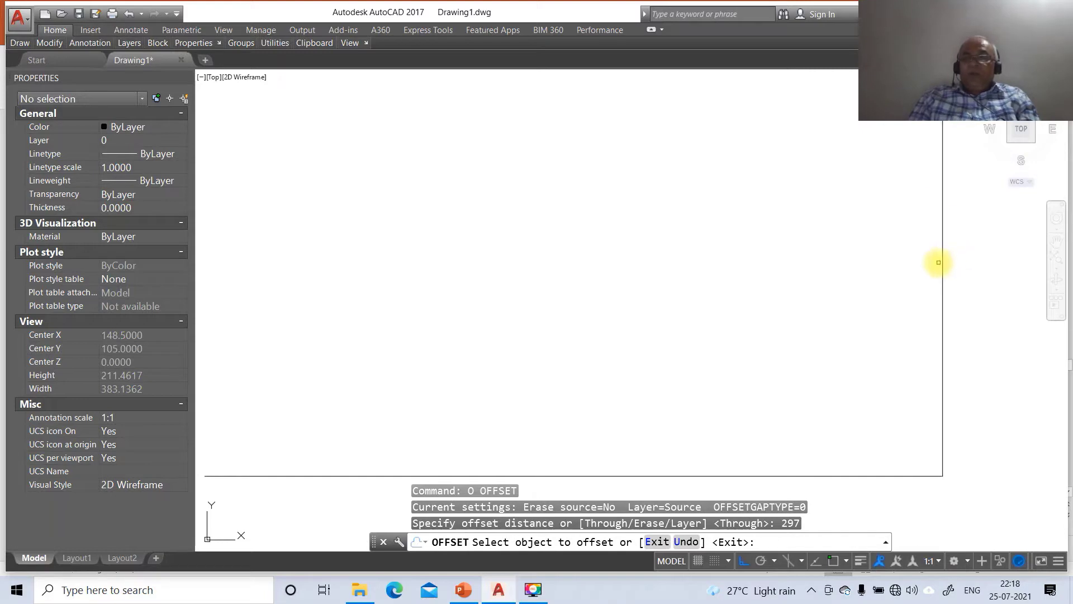
left_click(945, 263)
left_click(839, 285)
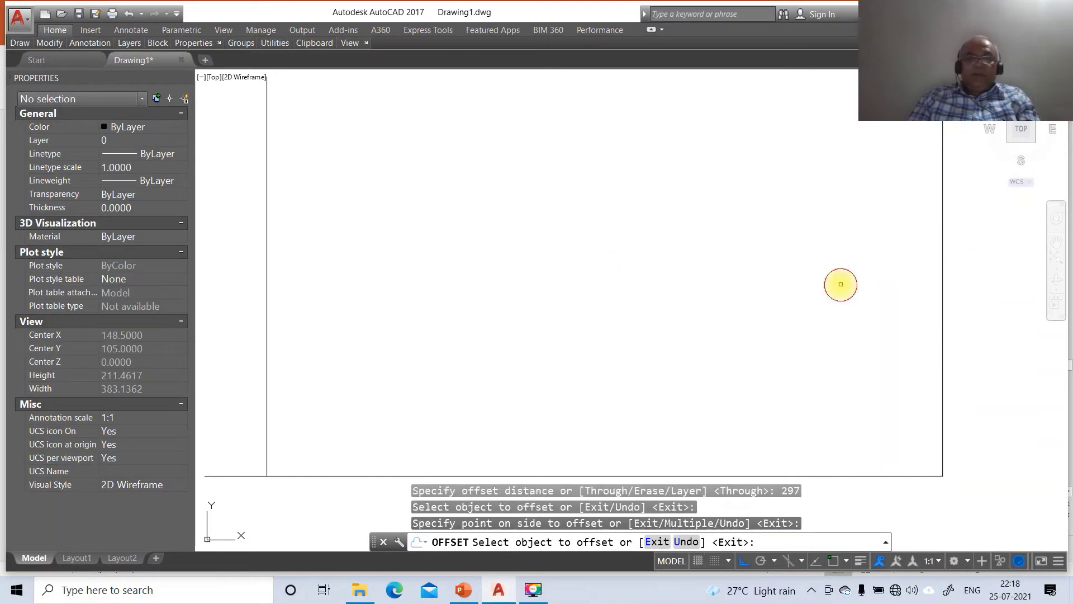
key("Return")
key("Return")
type("210")
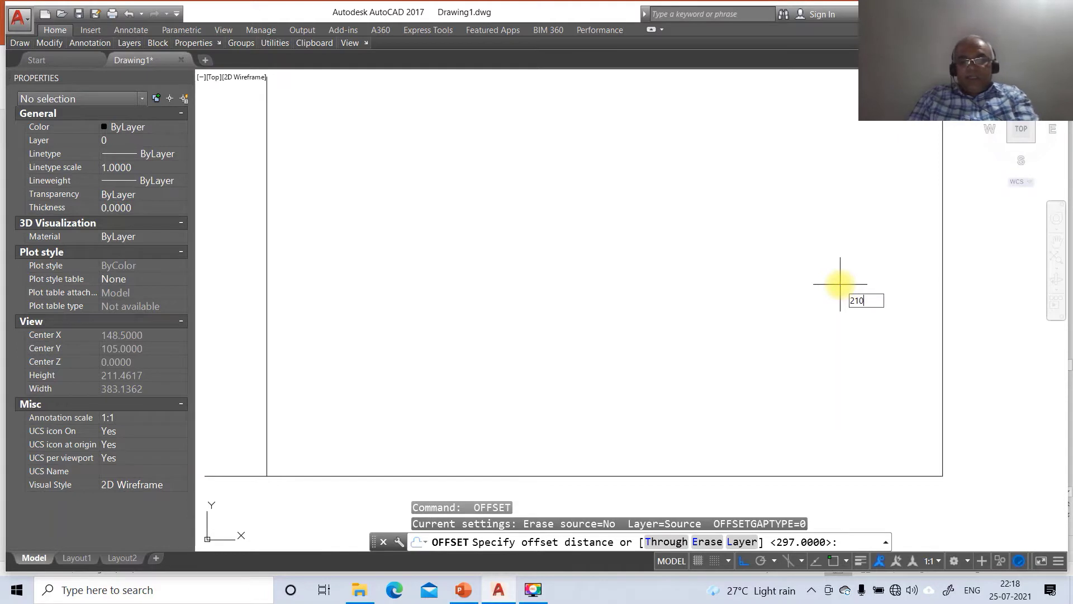
key("Return")
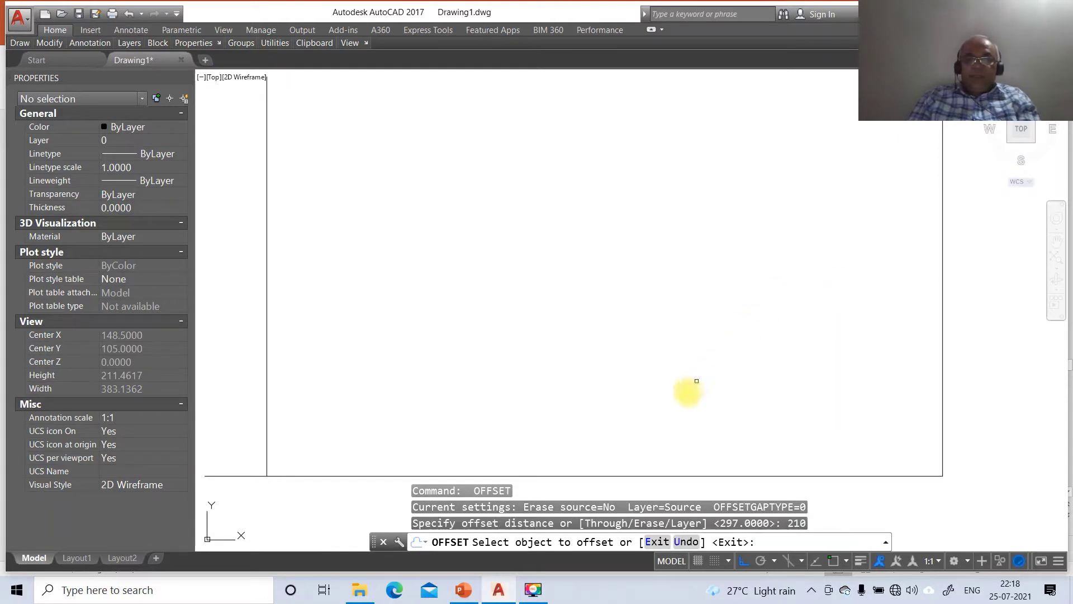
left_click(581, 474)
left_click(581, 401)
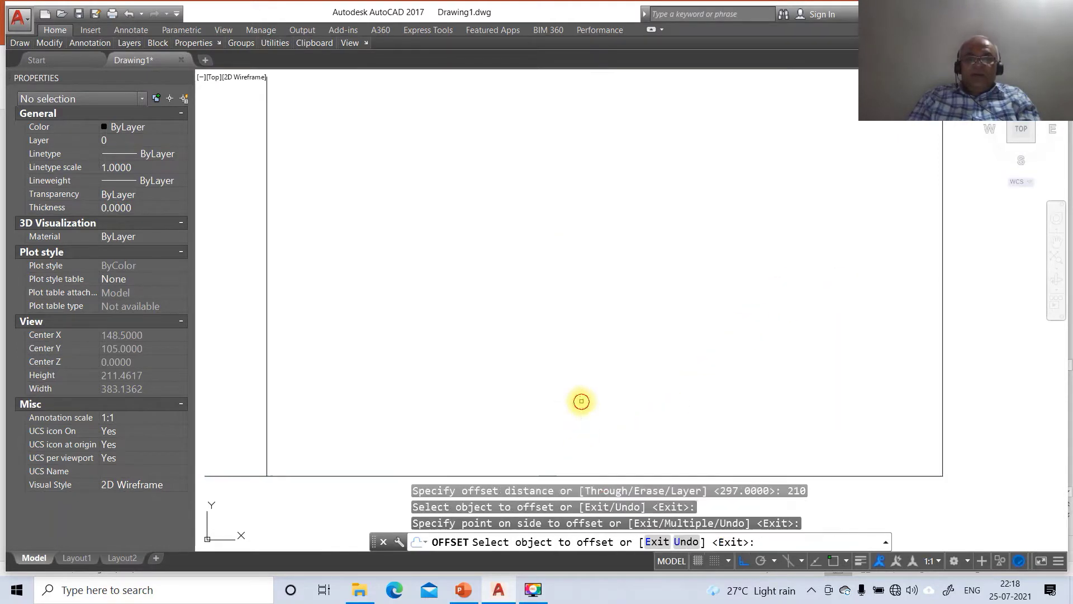
key("Return")
- Zoom to the extents of the lines, then zoom out to leave a margin
type("Z")
key("Return")
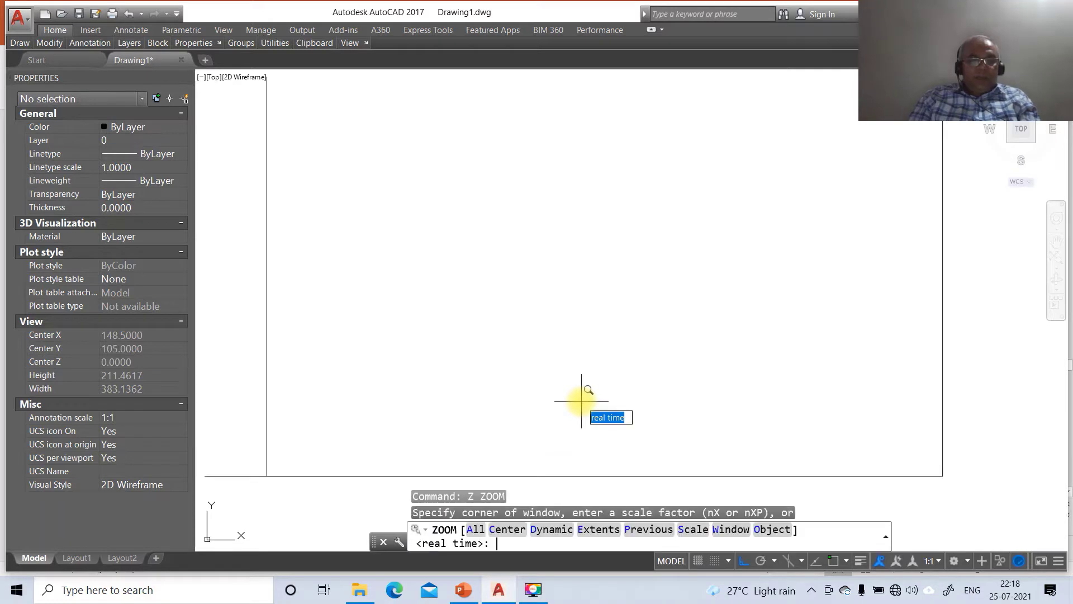
type("E")
key("Return")
key("Return")
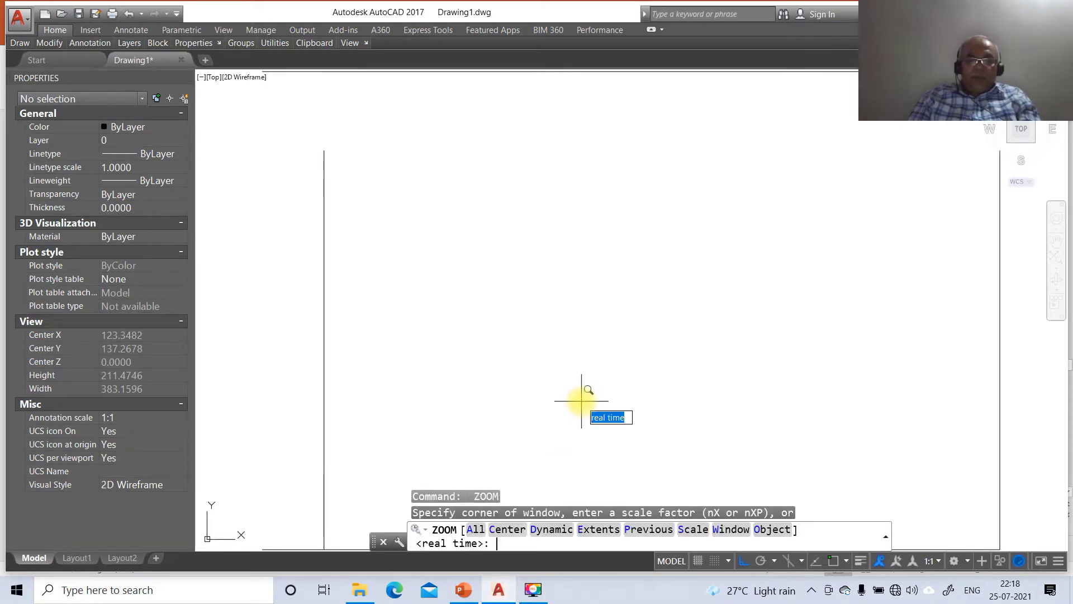
key("BackSpace")
key("Return")
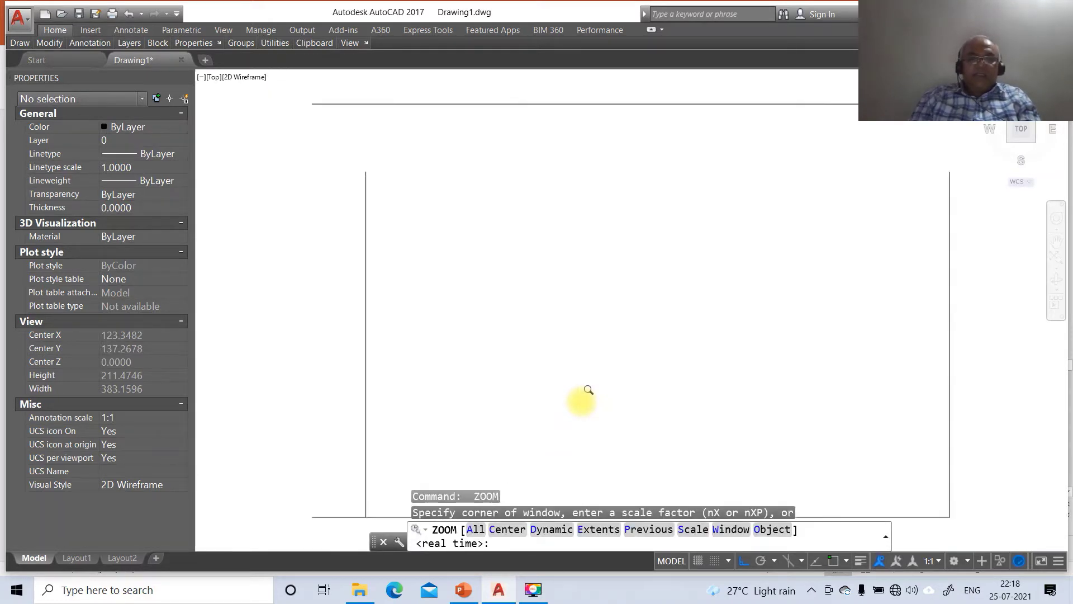
type("F")
key("Return")
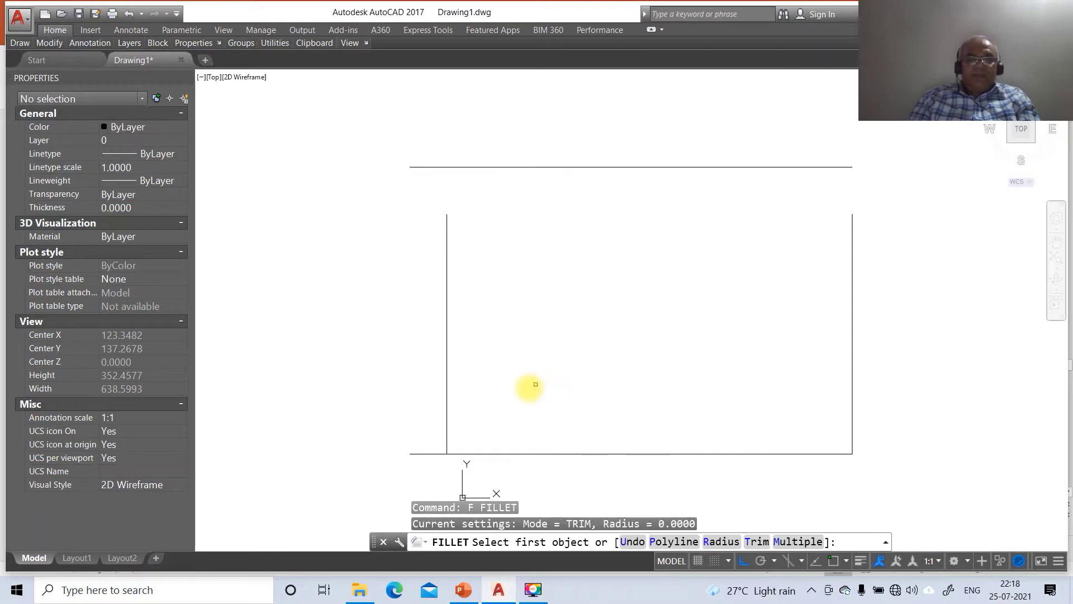
- Fillet the bottom-left, top-left and top-right corners at radius 0 to close the border
left_click(446, 423)
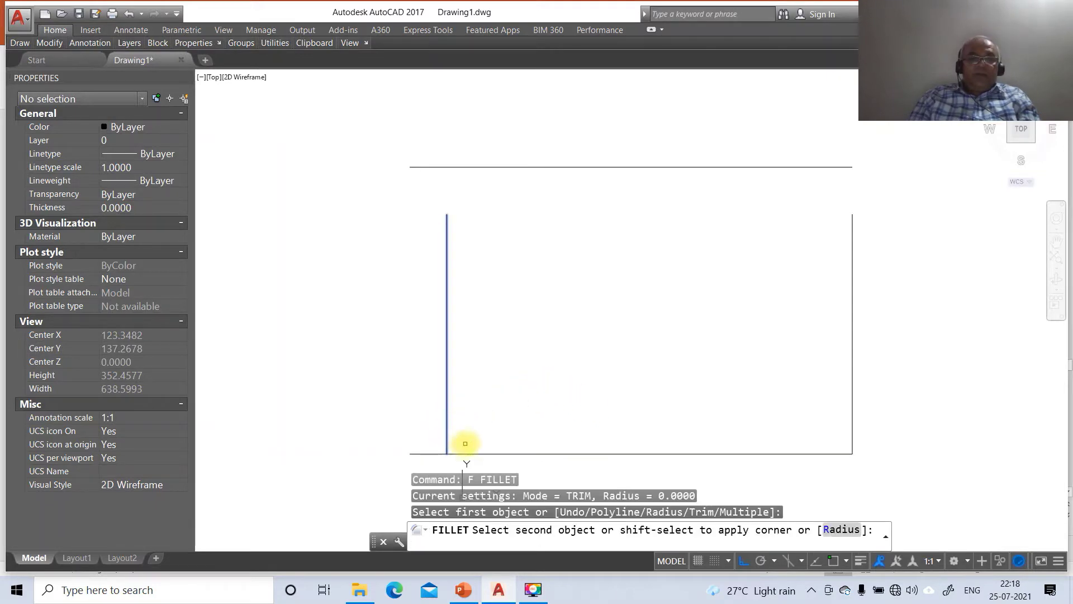
left_click(471, 451)
key("Return")
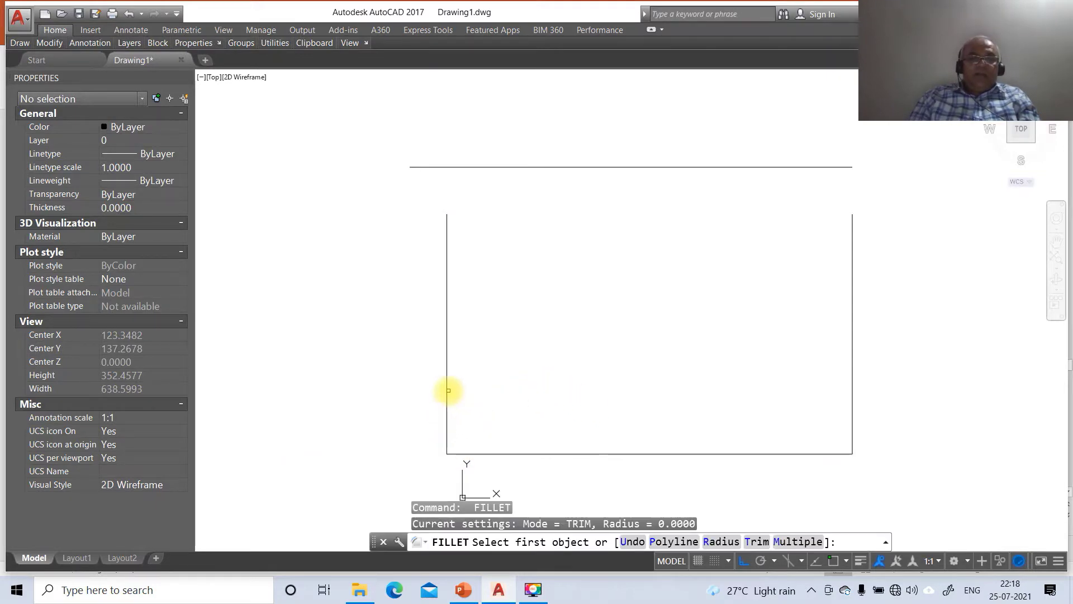
left_click(448, 387)
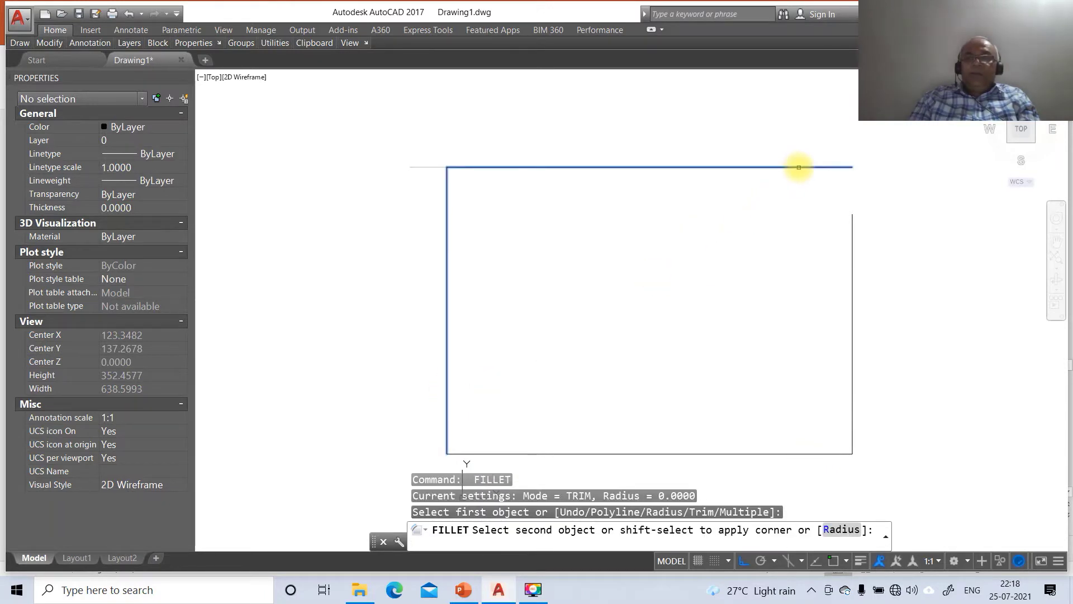
left_click(799, 167)
key("Return")
left_click(822, 168)
left_click(852, 221)
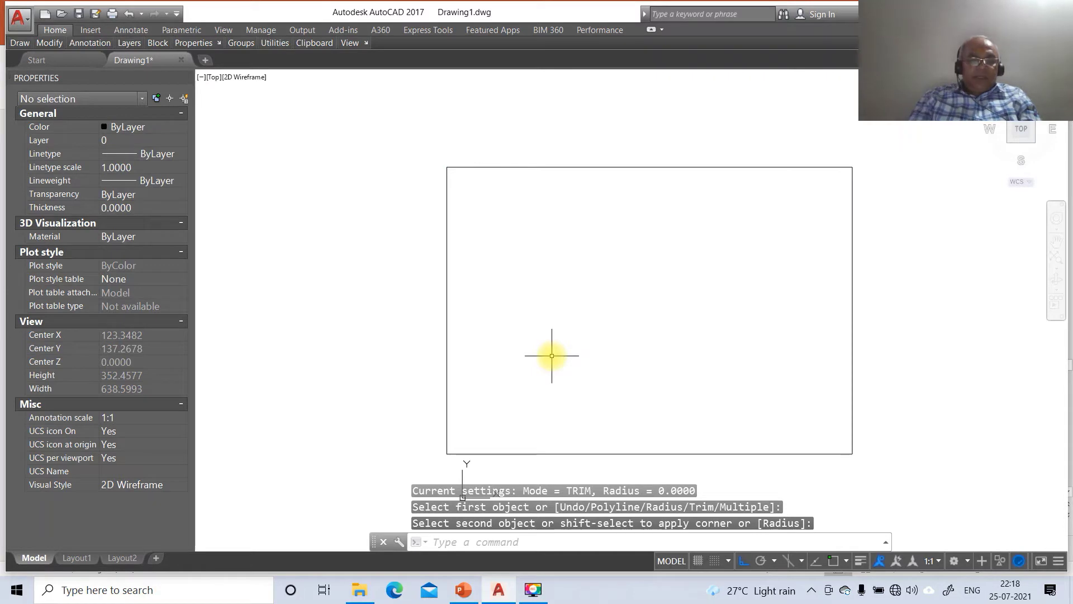
- Open the Layer Properties Manager with LA and create layer XY
type("LA")
key("Return")
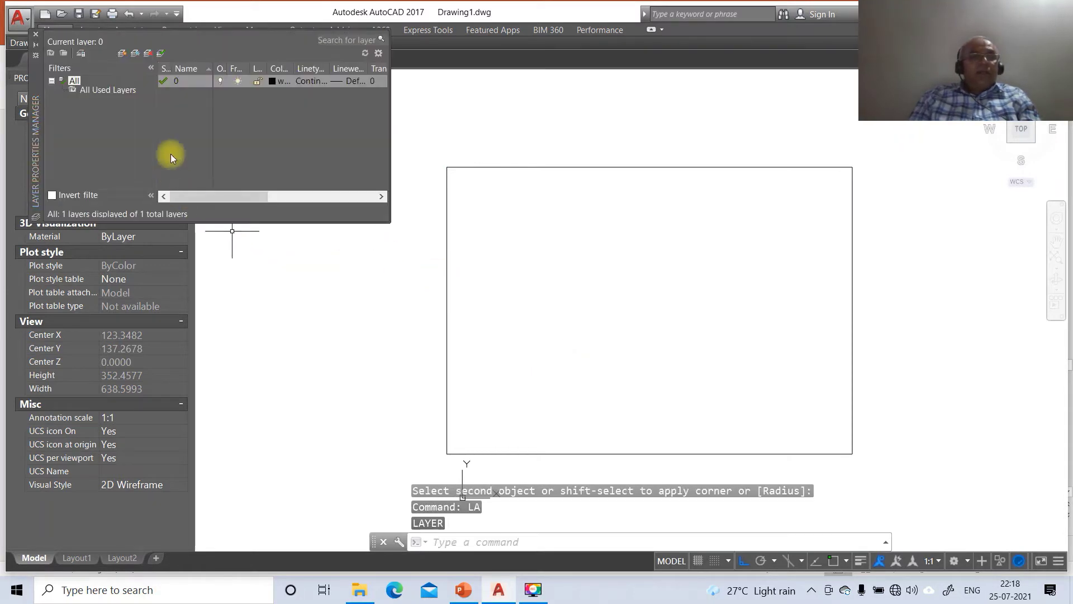
left_click(122, 53)
type("X")
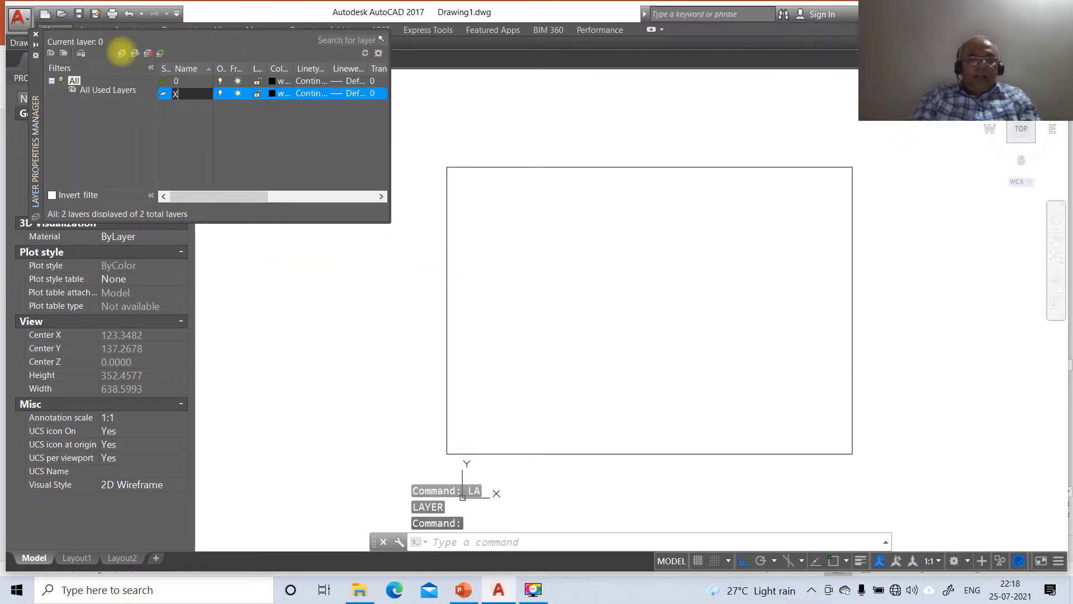
type("Y")
key("Return")
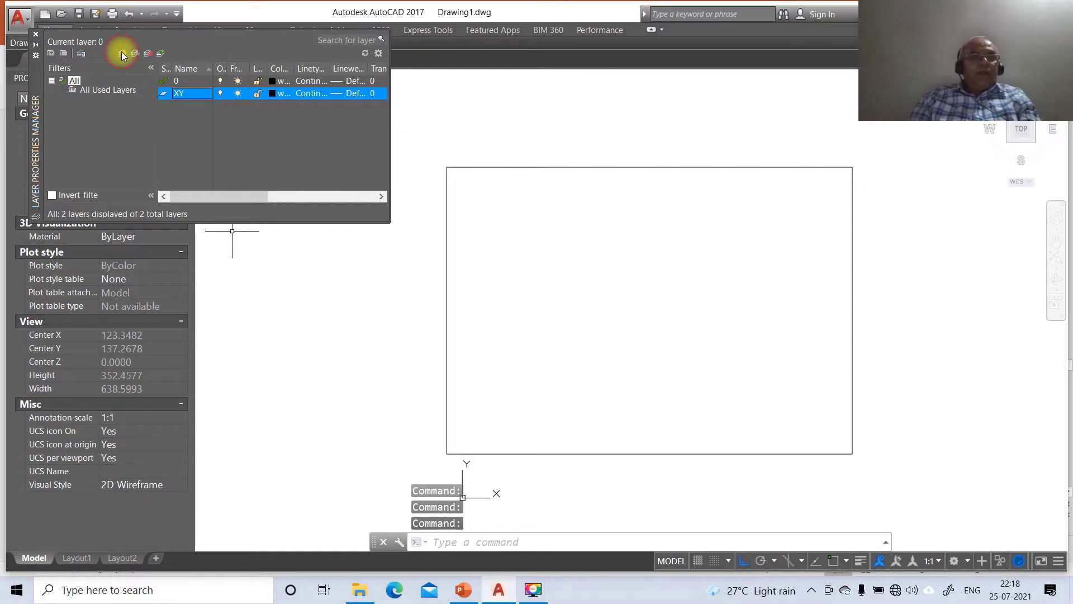
- Add the layers LOCUS, FV, TV and TL
left_click(122, 53)
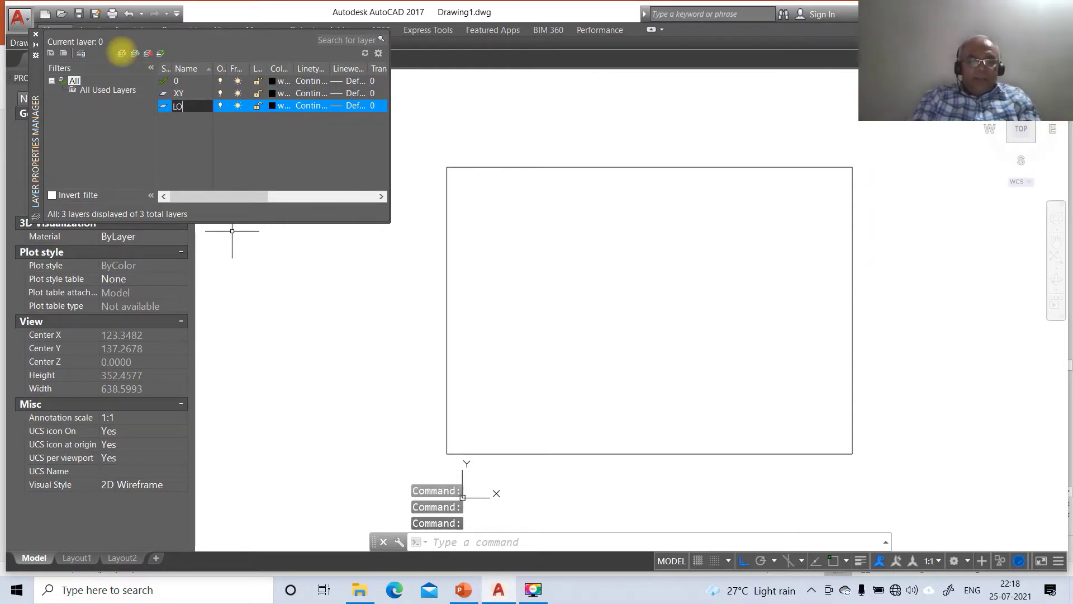
left_click(122, 53)
key("Return")
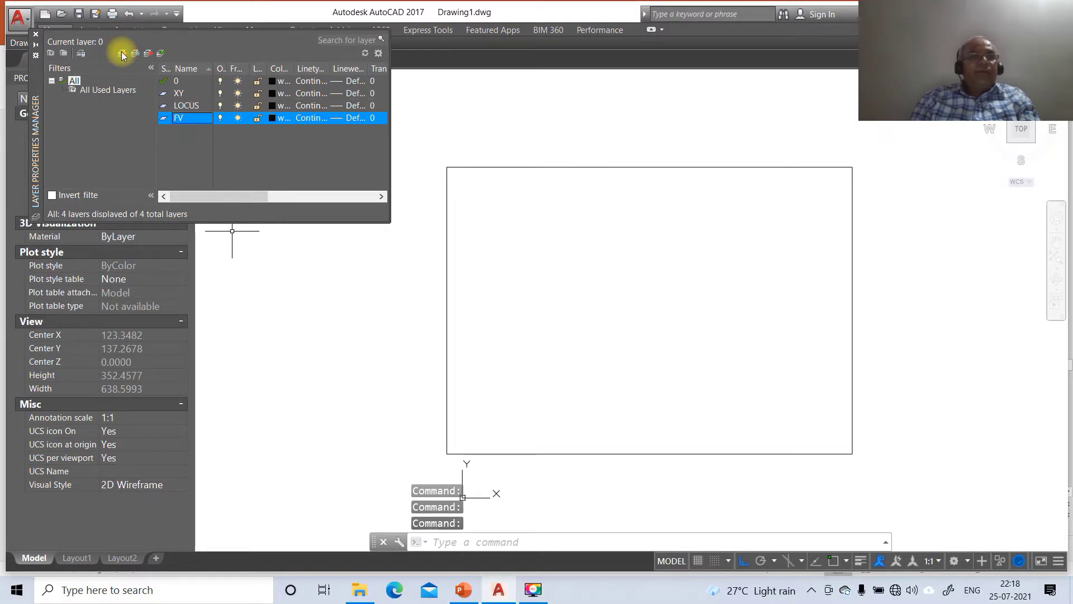
left_click(122, 53)
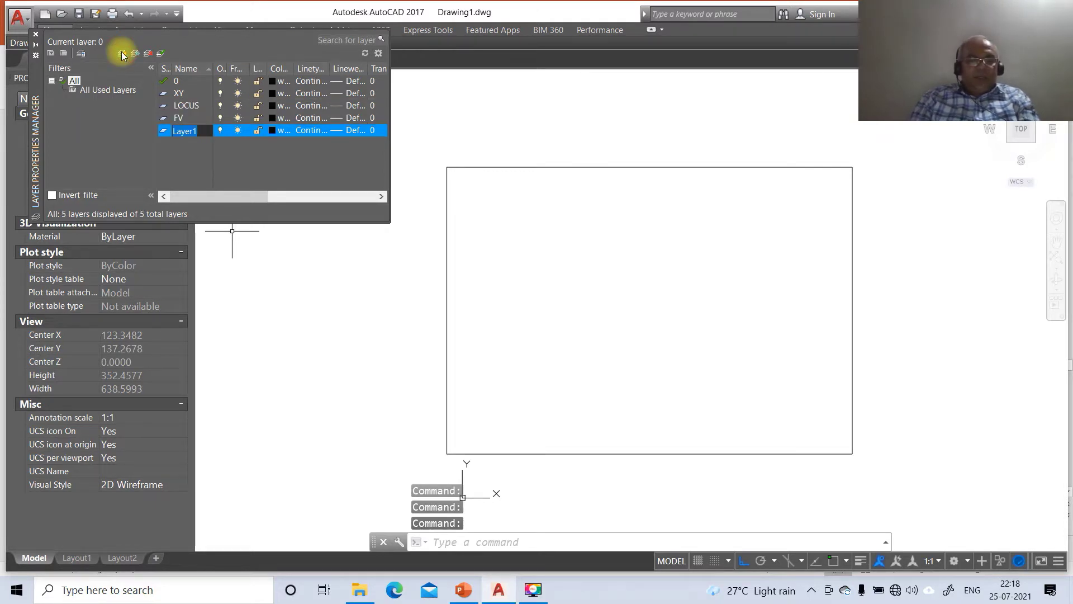
key("Return")
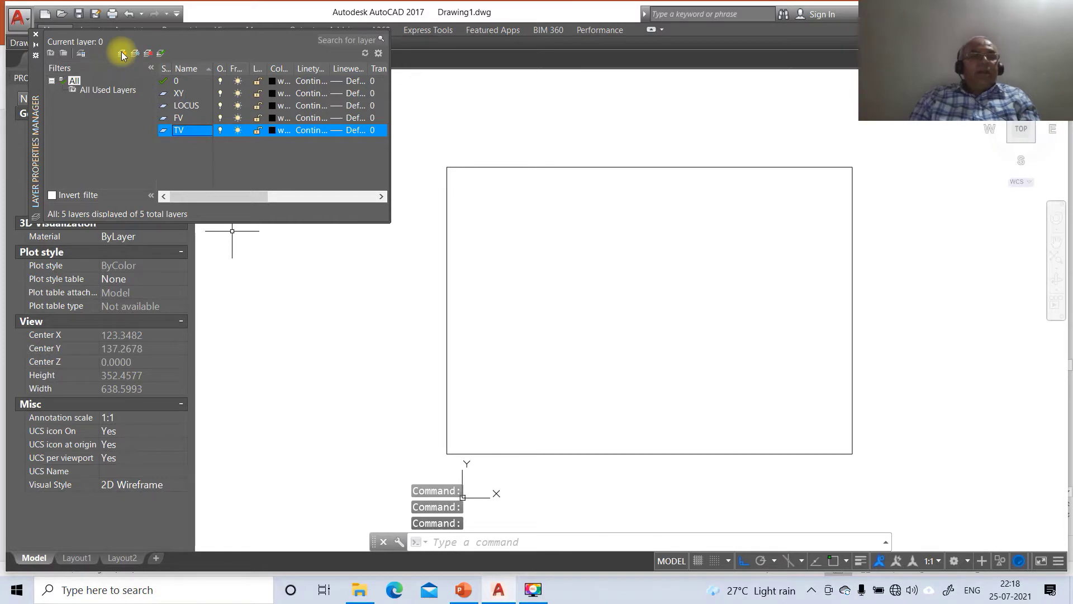
left_click(122, 53)
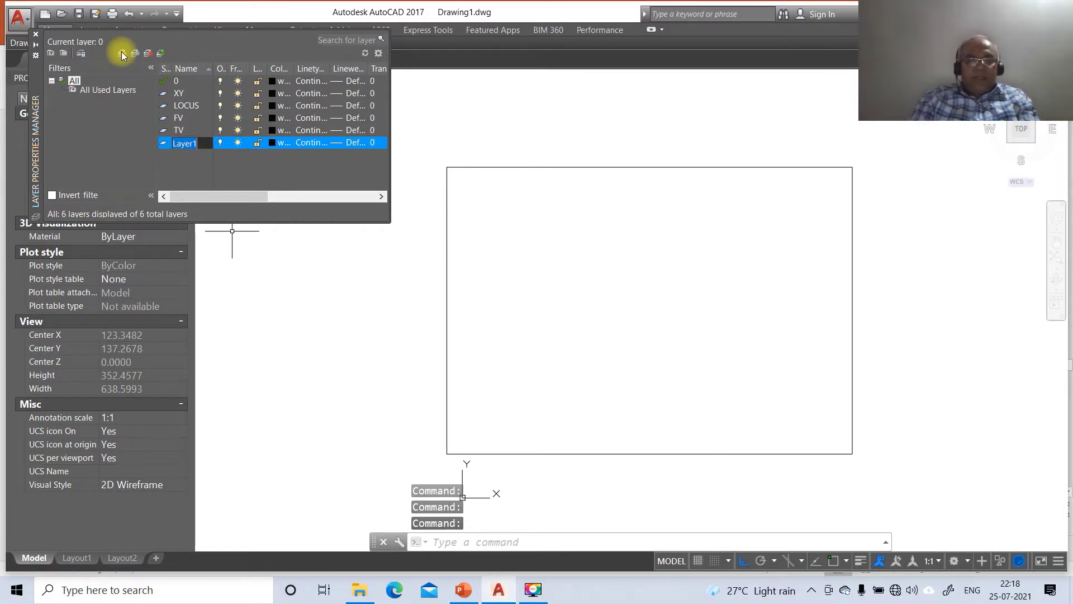
type("TL")
key("Return")
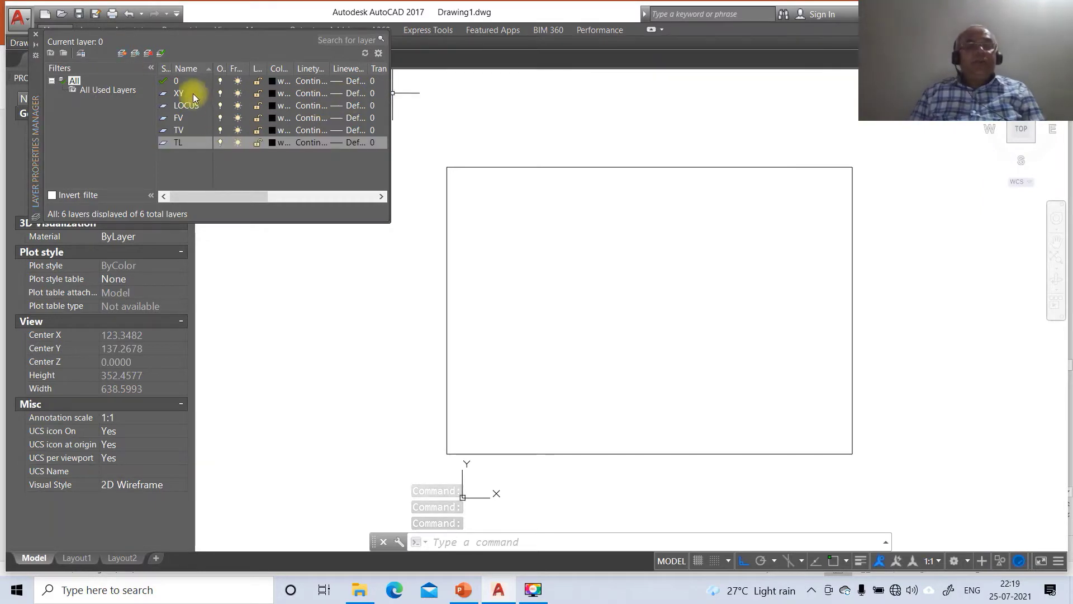
- Set lineweights of layer 0 to 0.05 mm, XY to 0.13 mm and LOCUS to 0.05 mm
left_click(352, 81)
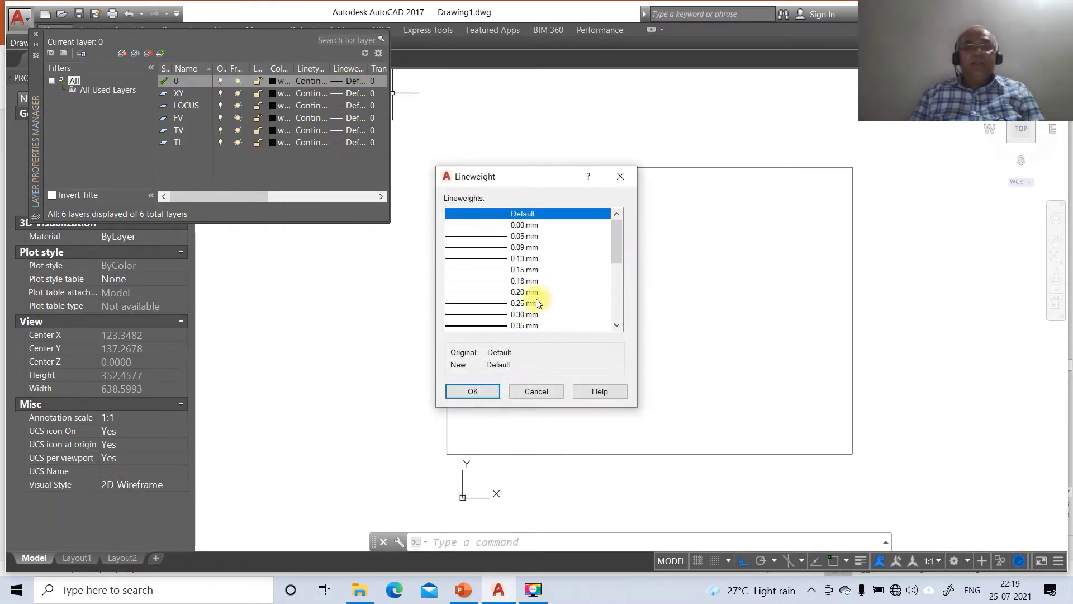
left_click(526, 236)
left_click(473, 391)
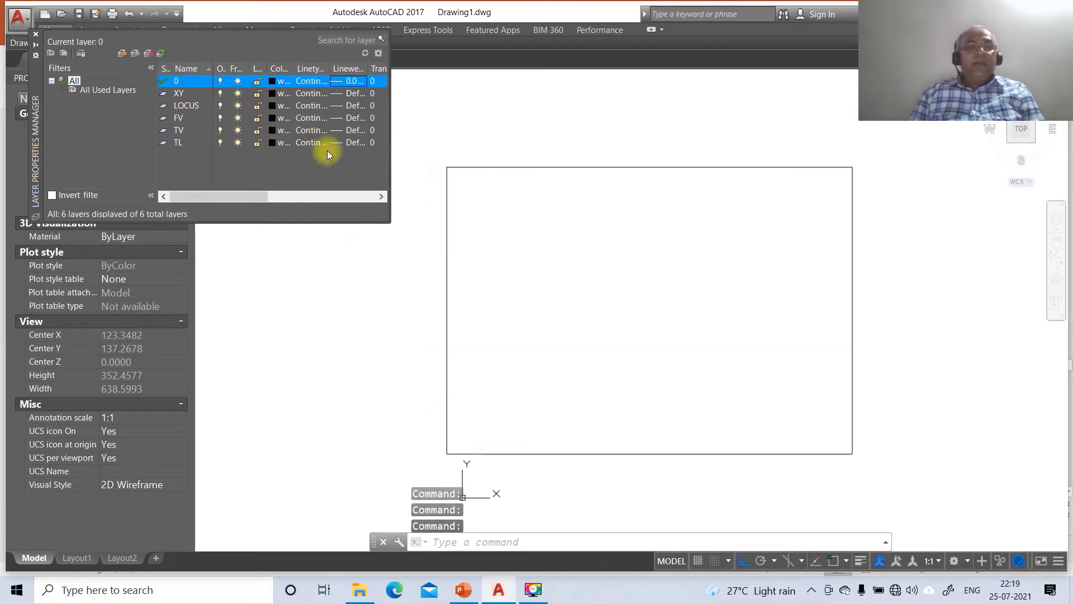
left_click(344, 93)
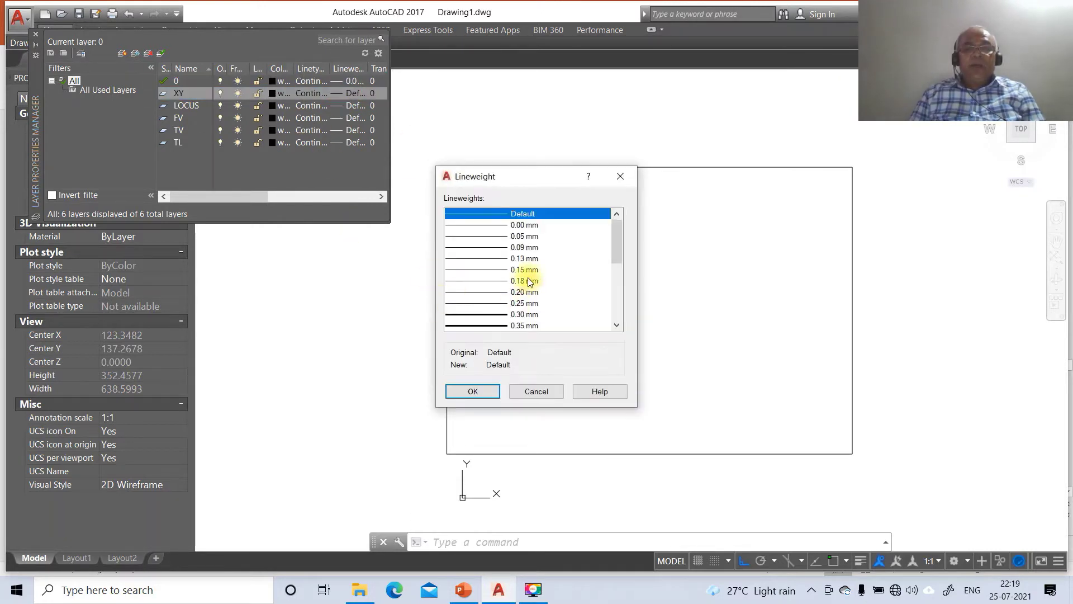
left_click(524, 258)
left_click(473, 391)
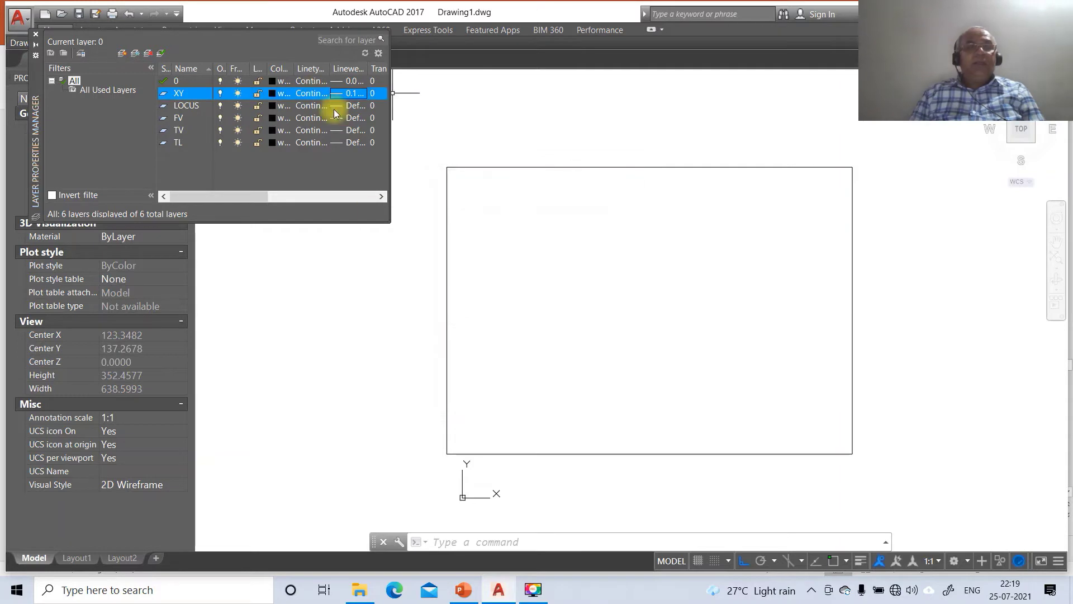
left_click(347, 105)
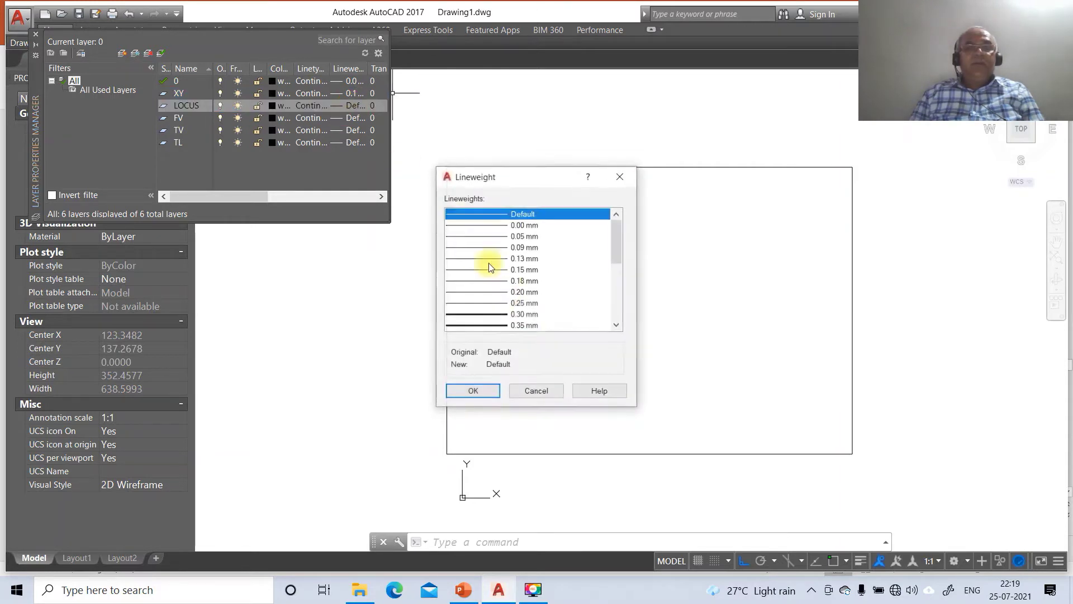
left_click(513, 236)
left_click(484, 391)
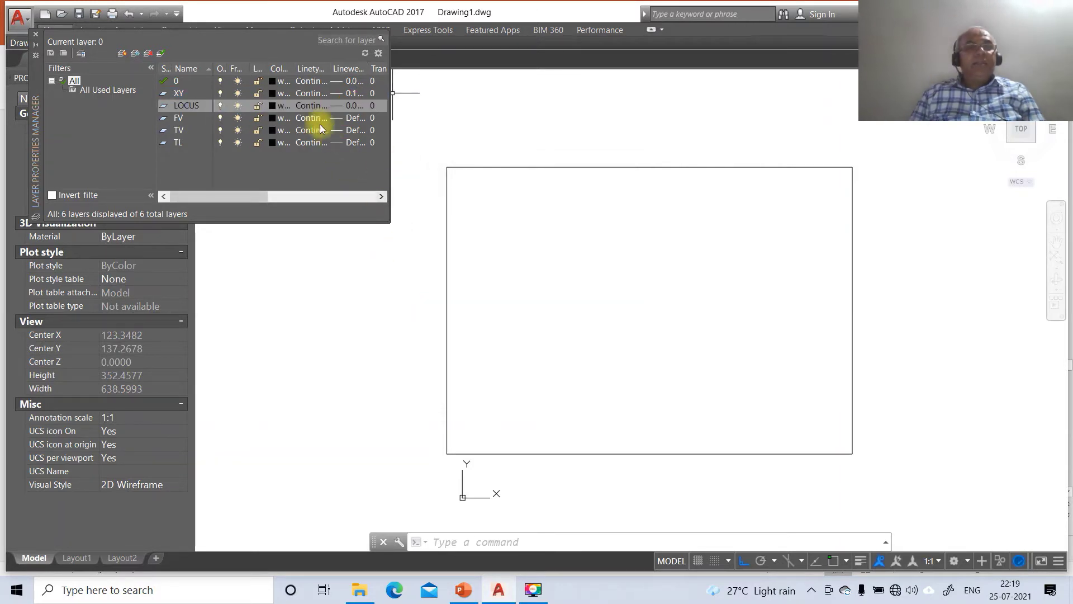
- Load the DASHDOT linetype and assign it to the LOCUS layer
left_click(311, 105)
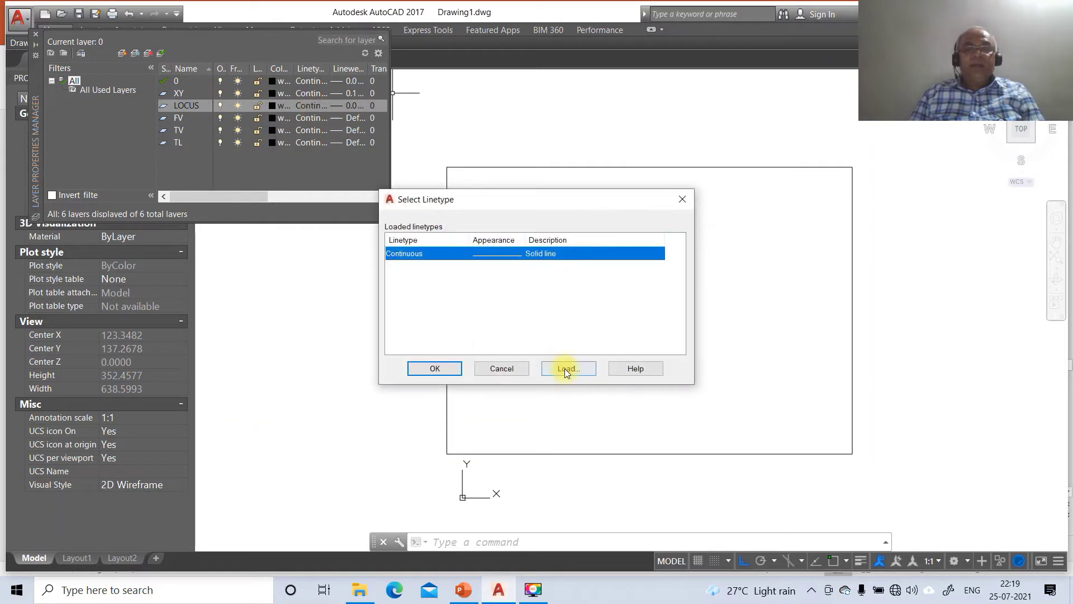
left_click(566, 368)
left_click(446, 305)
key("d")
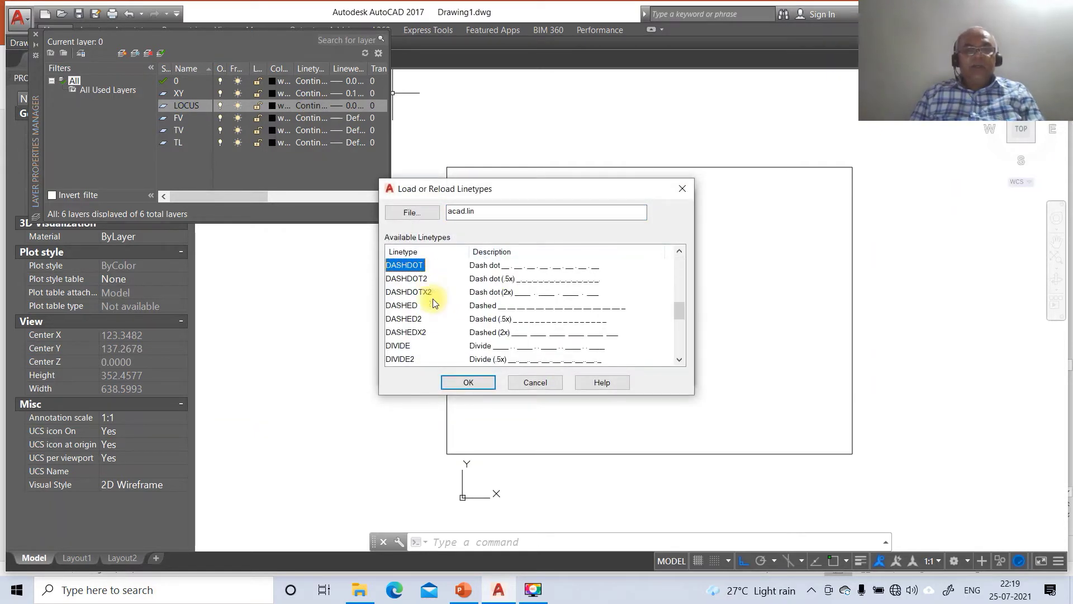
left_click(468, 382)
left_click(403, 267)
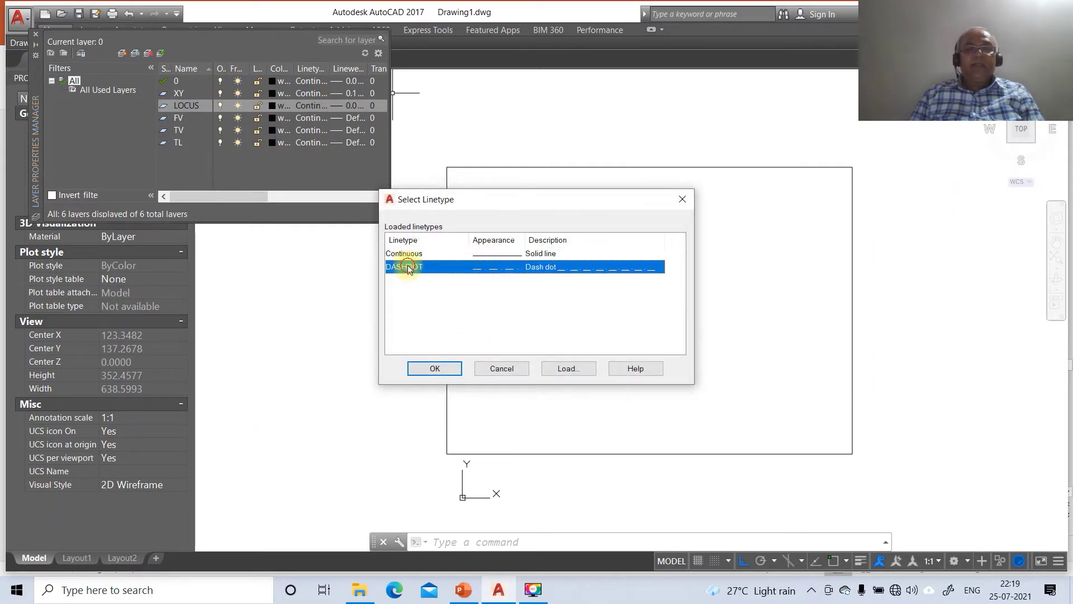
left_click(435, 368)
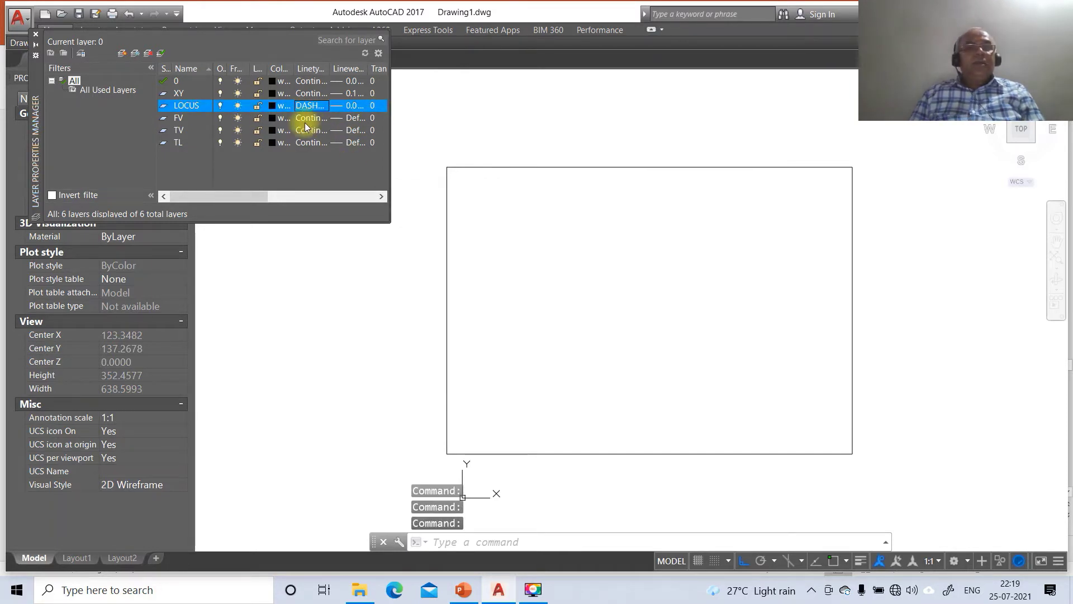
- Set lineweights of FV and TV to 0.50 mm and TL to 0.30 mm
left_click(353, 118)
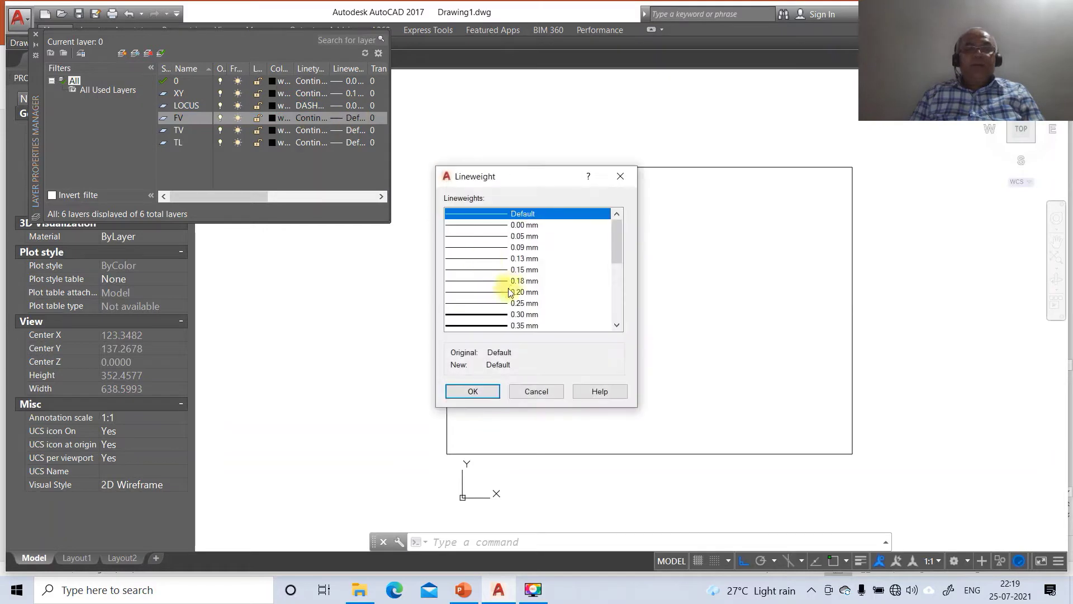
scroll(513, 283, "down", 1)
left_click(517, 247)
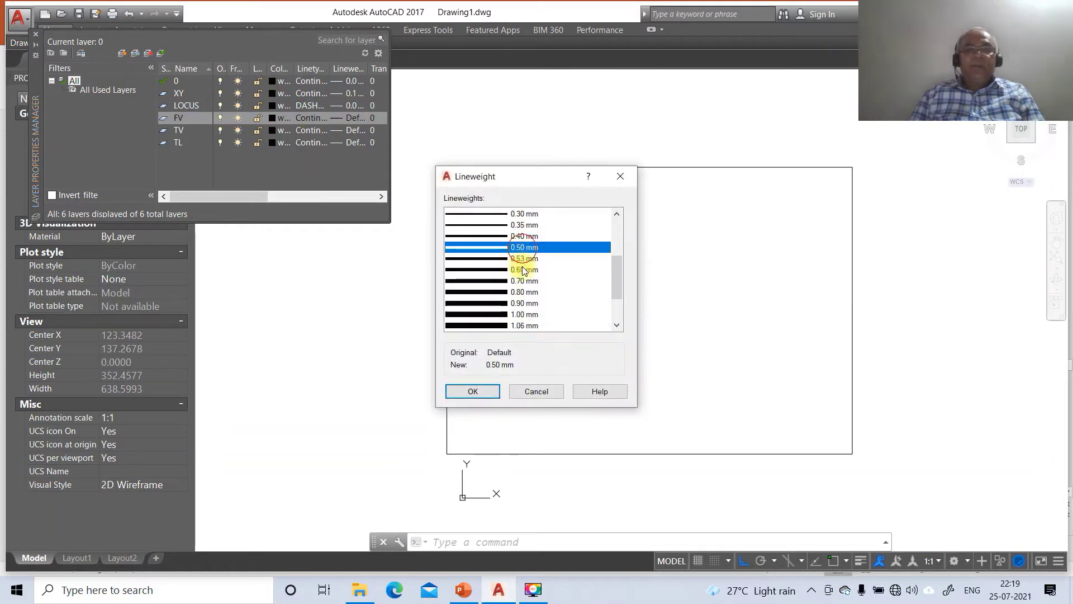
left_click(487, 394)
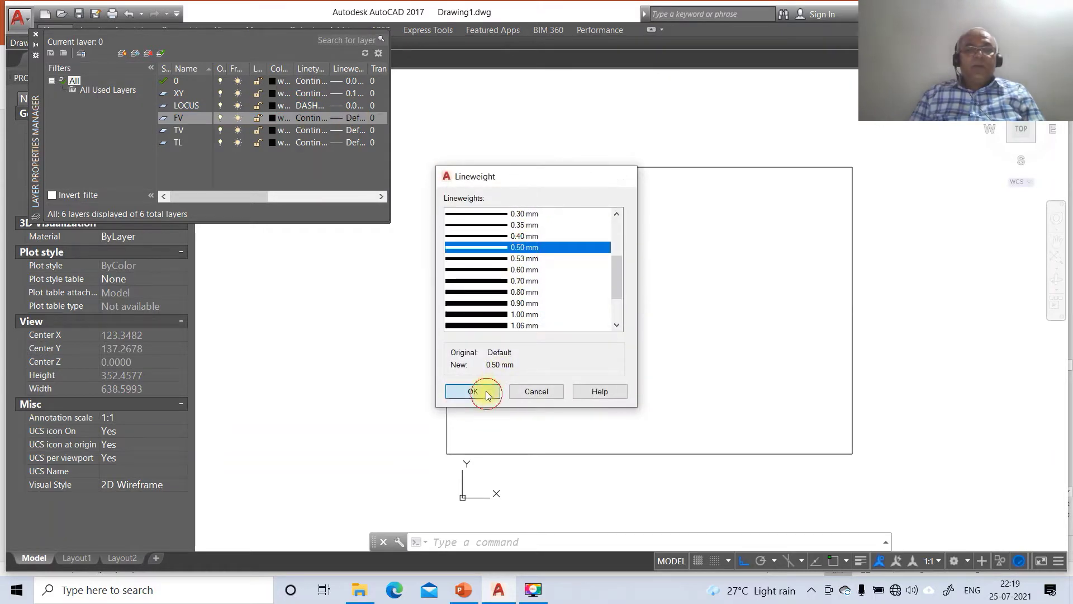
left_click(338, 130)
scroll(511, 311, "down", 1)
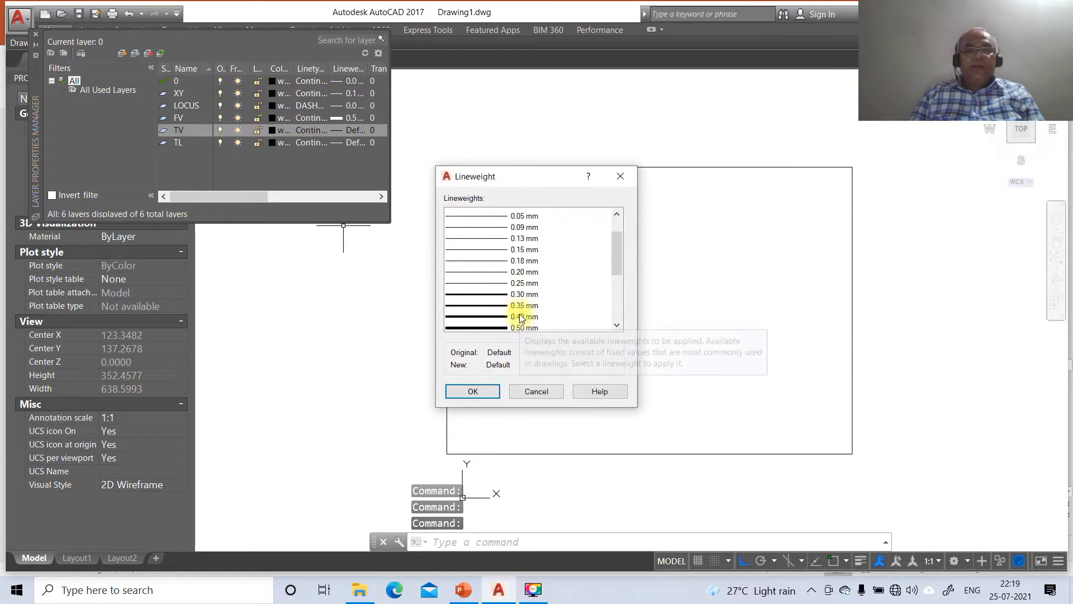
left_click(519, 314)
left_click(474, 391)
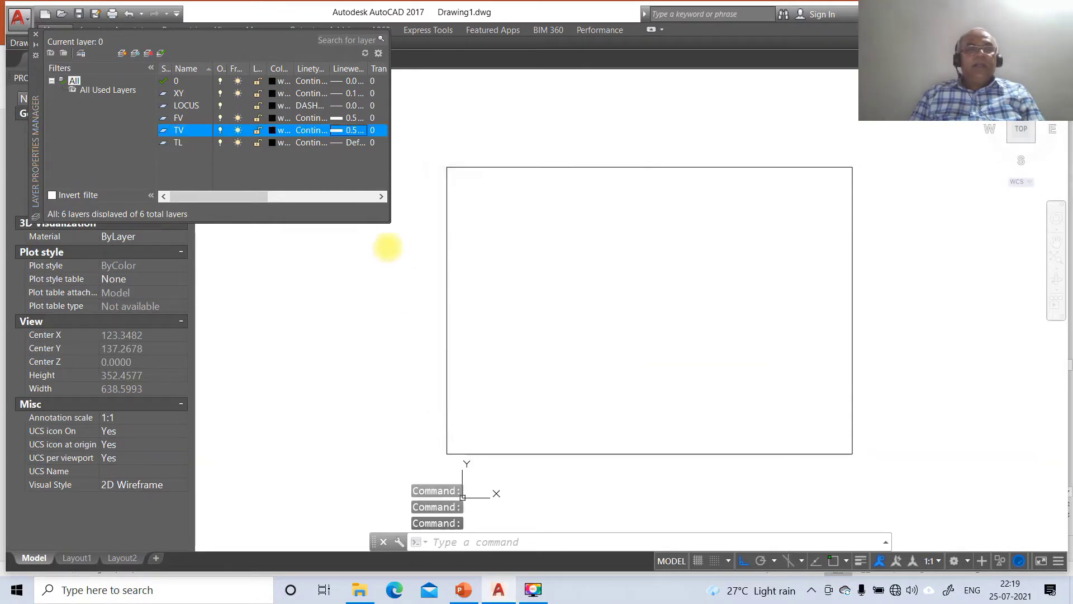
left_click(348, 144)
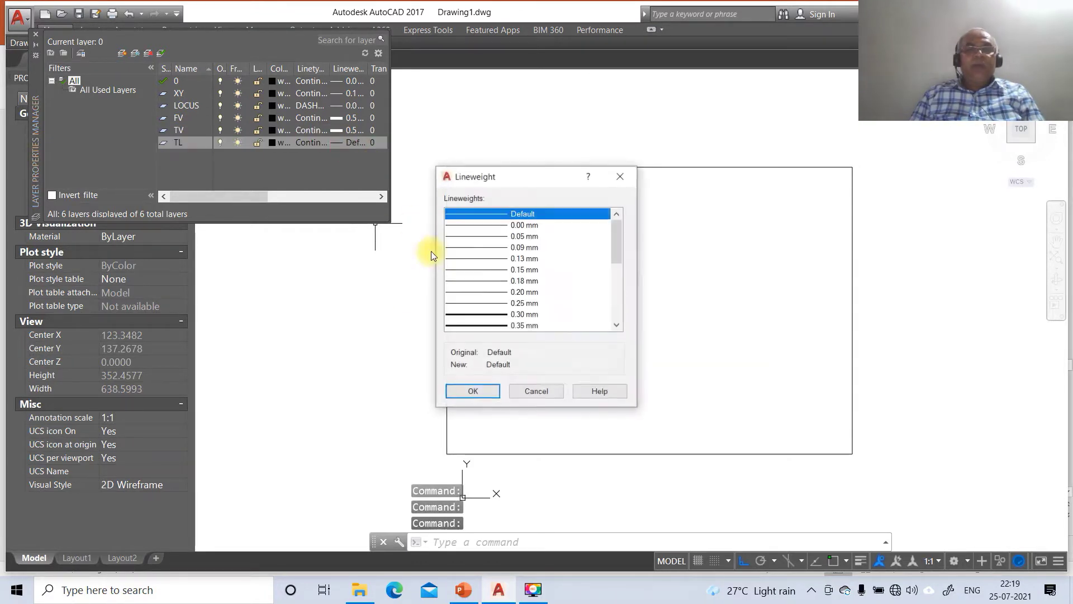
left_click(520, 315)
left_click(482, 391)
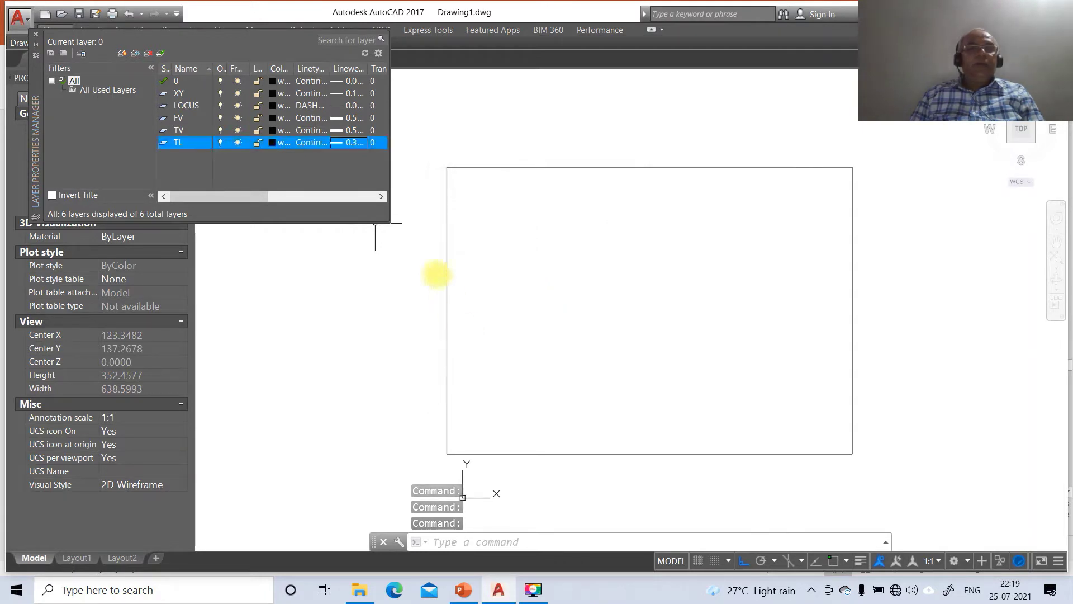
- Colour layer TL orange (30), TV red and FV magenta, then close the layer manager
left_click(271, 143)
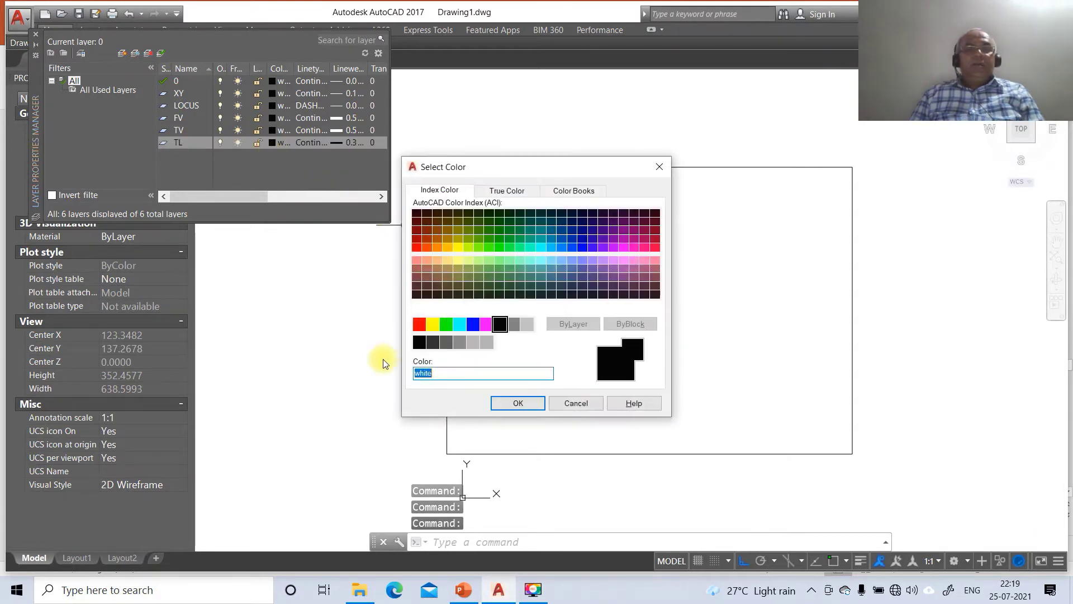
left_click(438, 248)
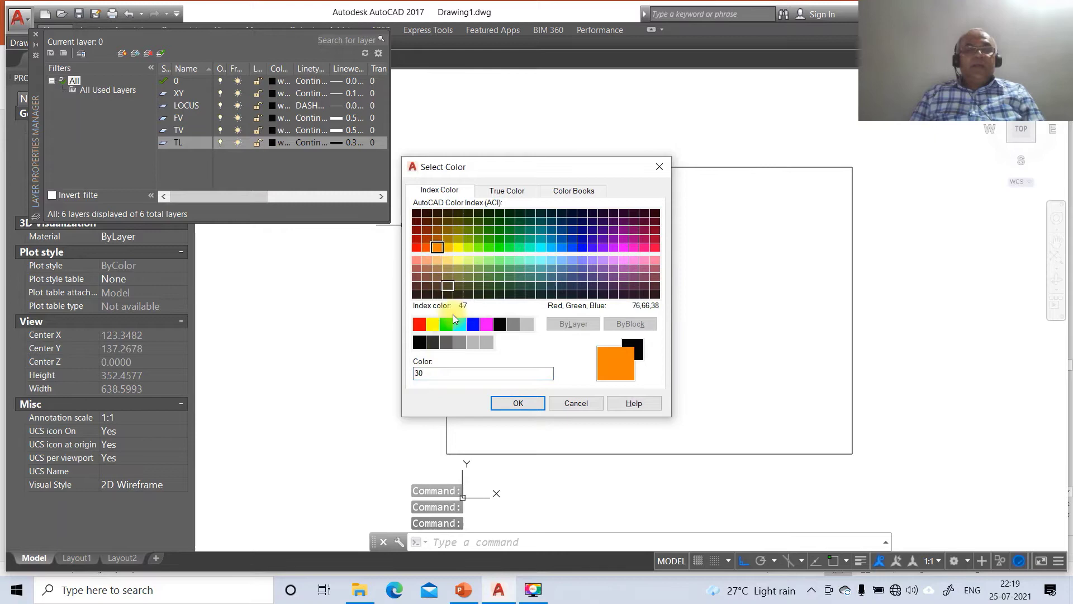
left_click(515, 404)
left_click(272, 130)
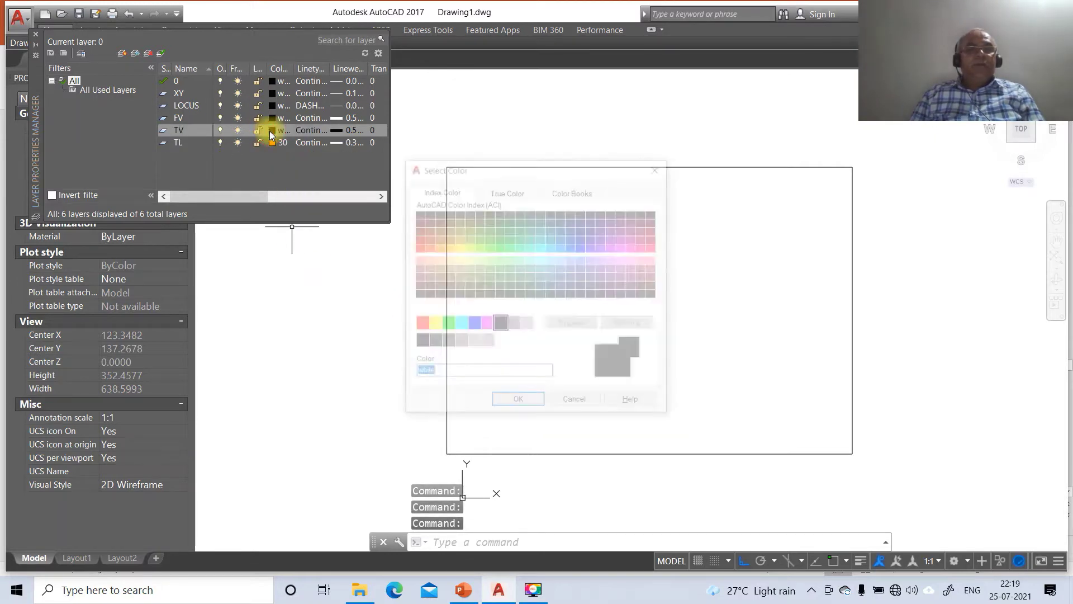
left_click(418, 324)
left_click(518, 403)
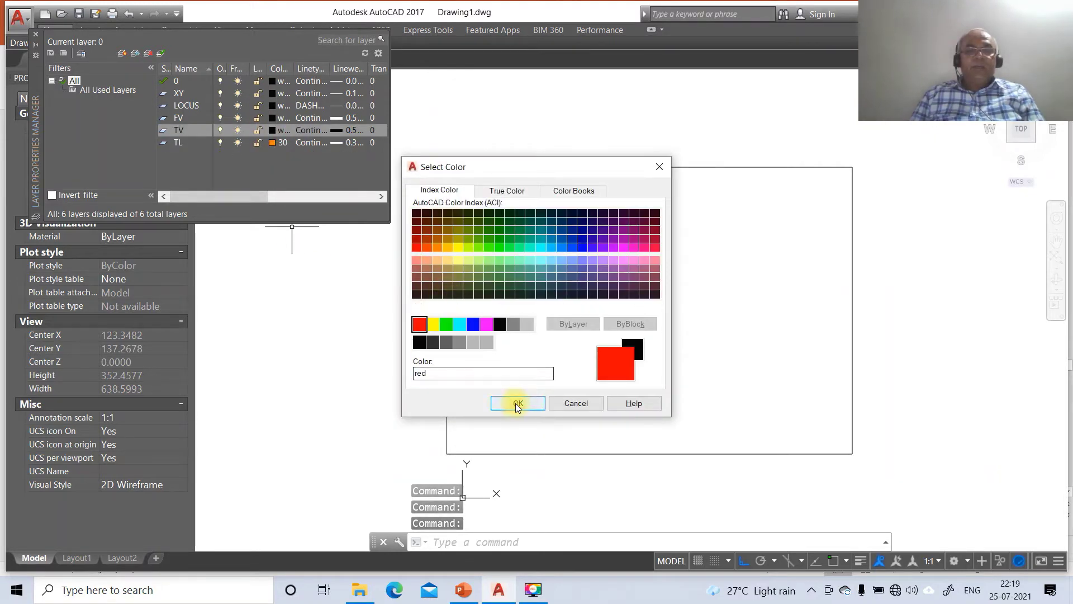
left_click(273, 118)
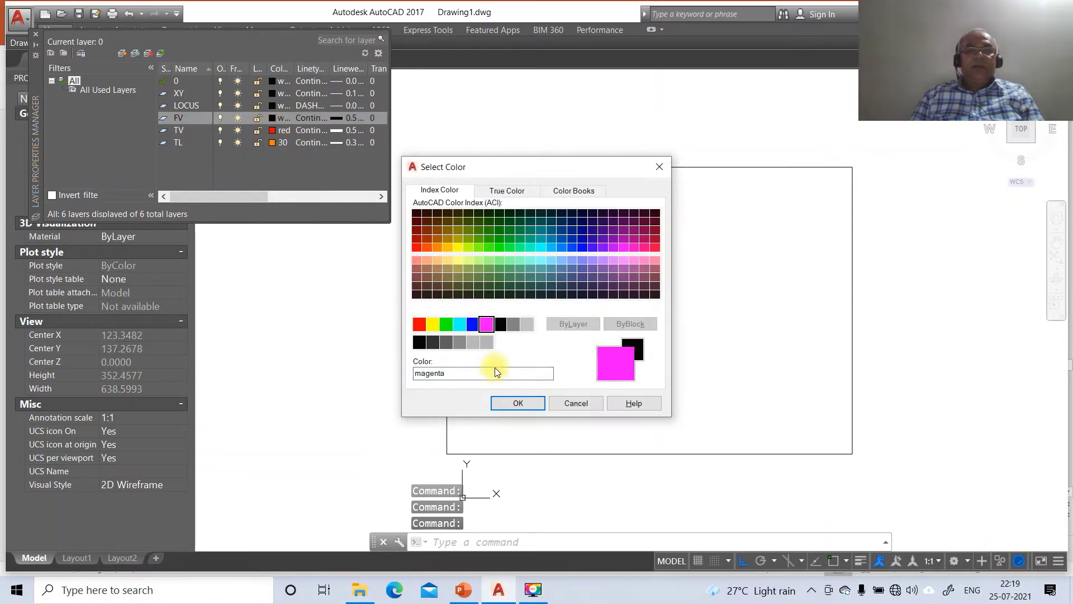
left_click(506, 403)
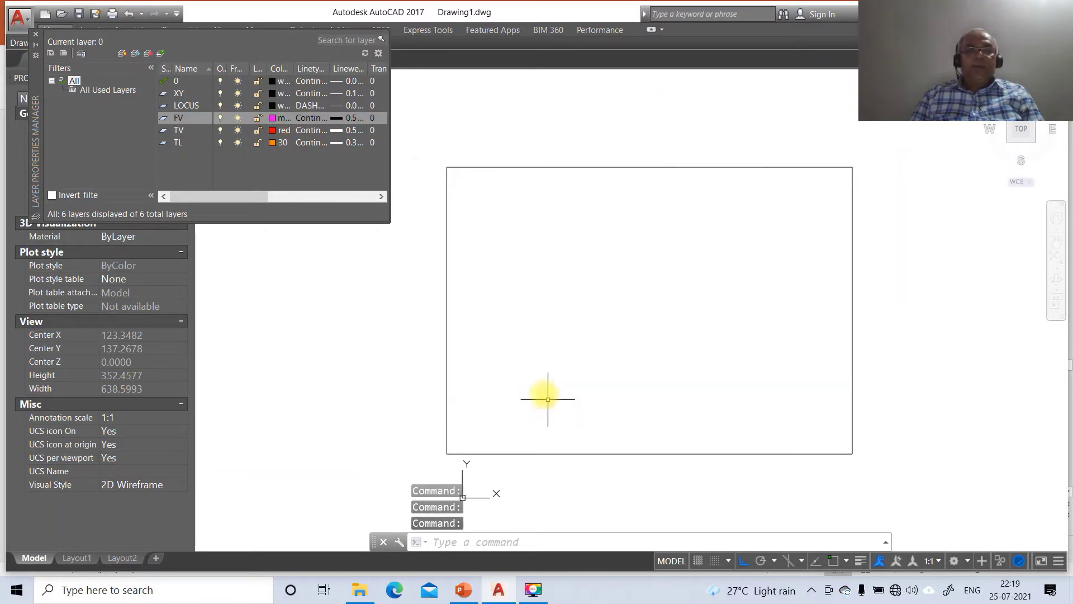
left_click(36, 34)
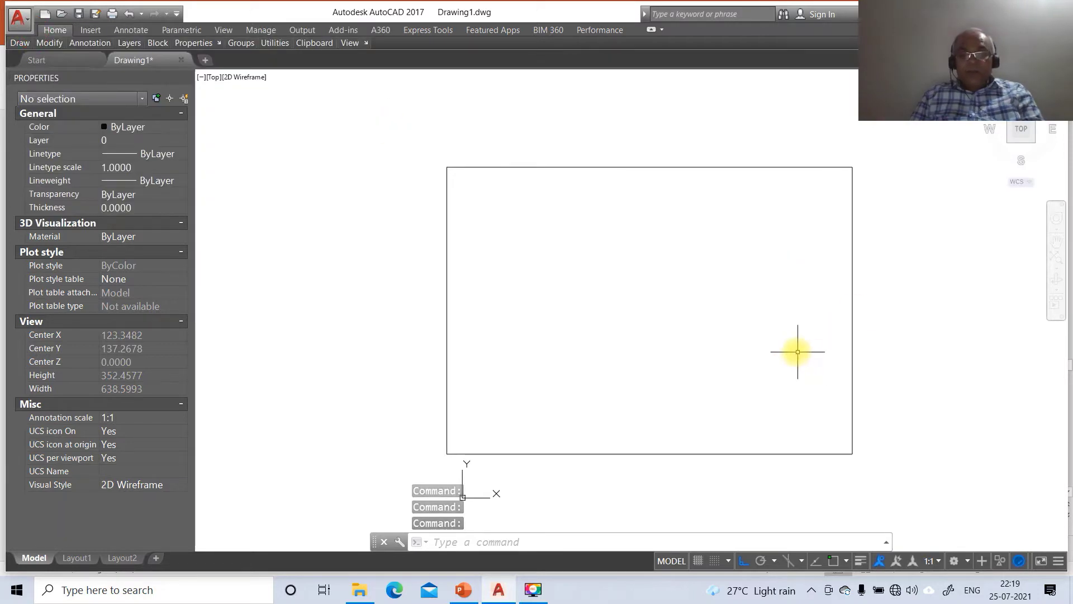
- Draw the horizontal XY line, referring to the problem on slide 77
type("L")
key("Return")
left_click(463, 590)
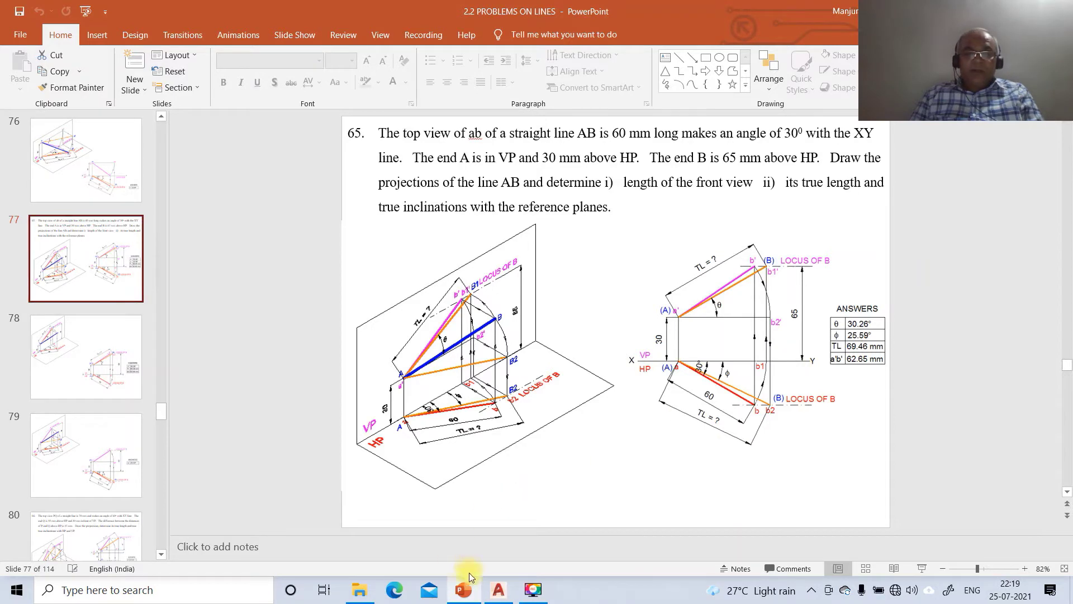
left_click(497, 590)
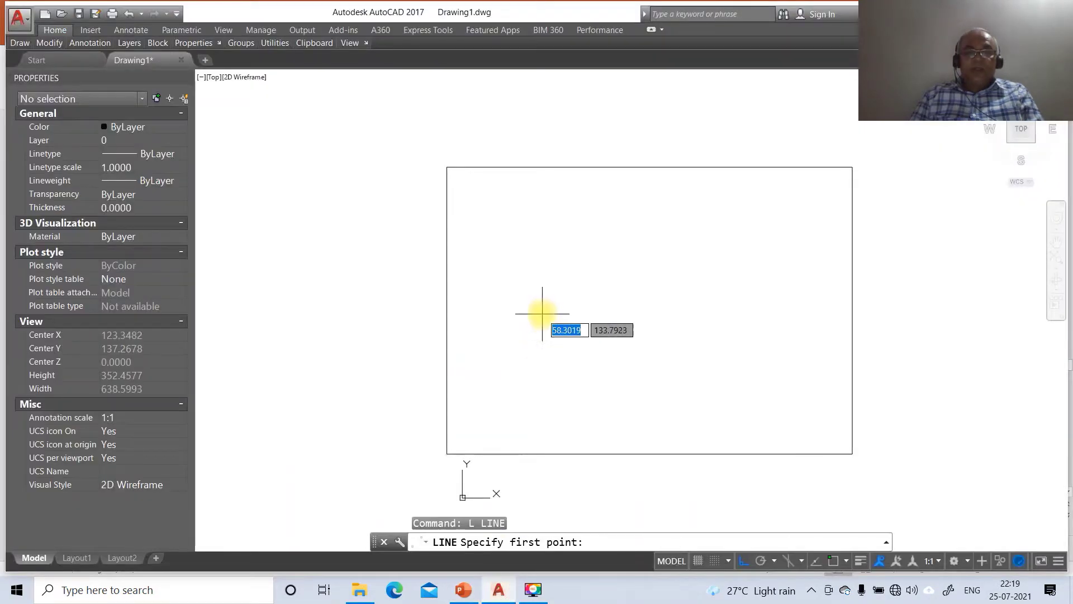
left_click(483, 321)
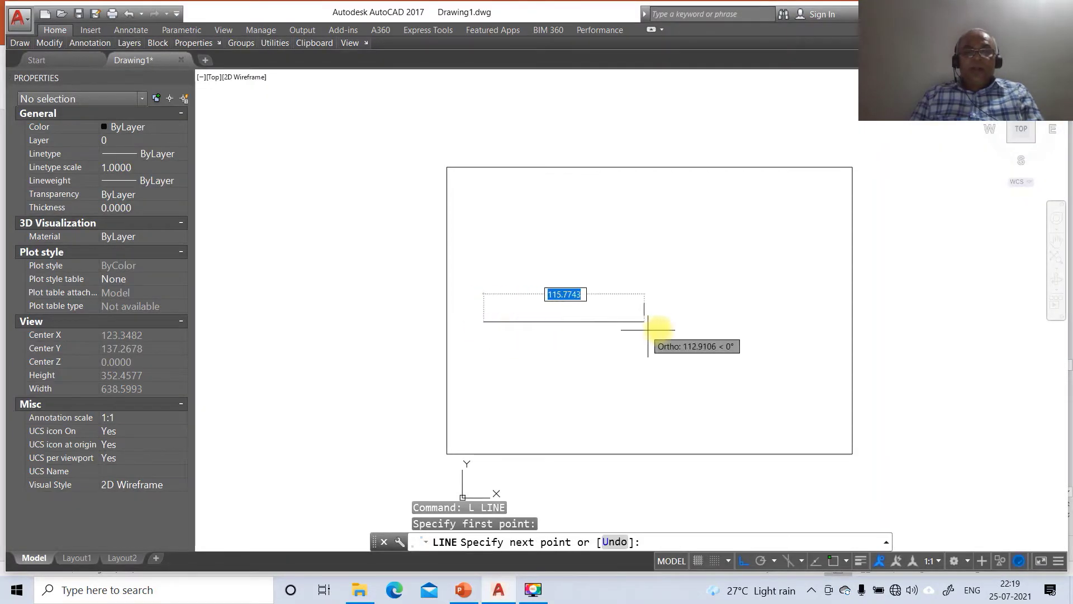
left_click(782, 321)
key("Return")
- Offset the XY line 30 units upward after checking the reference solution
left_click(464, 590)
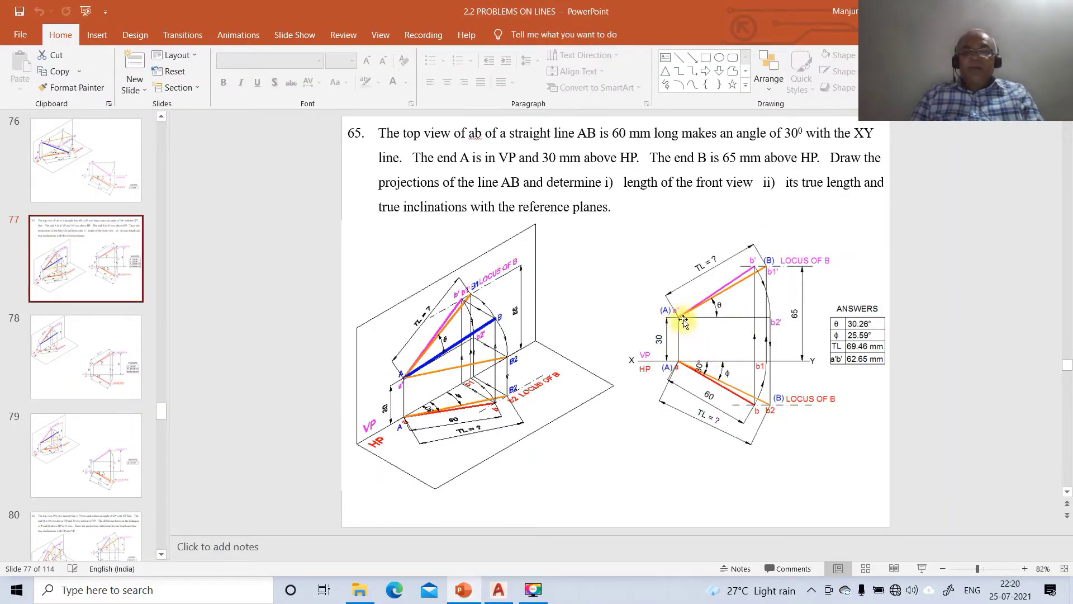
left_click(499, 590)
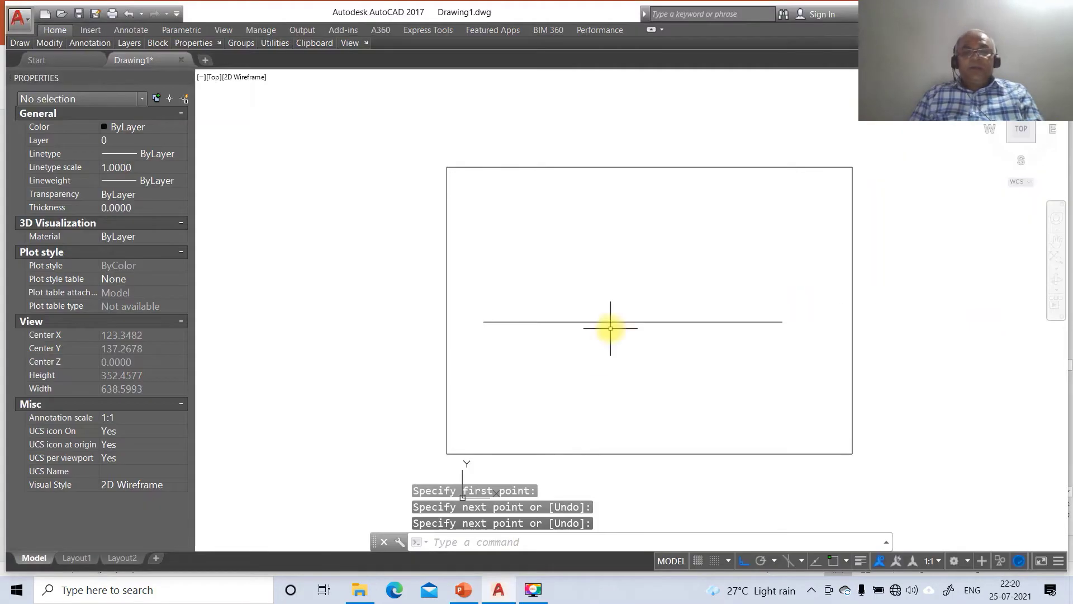
type("o")
key("Return")
type("30")
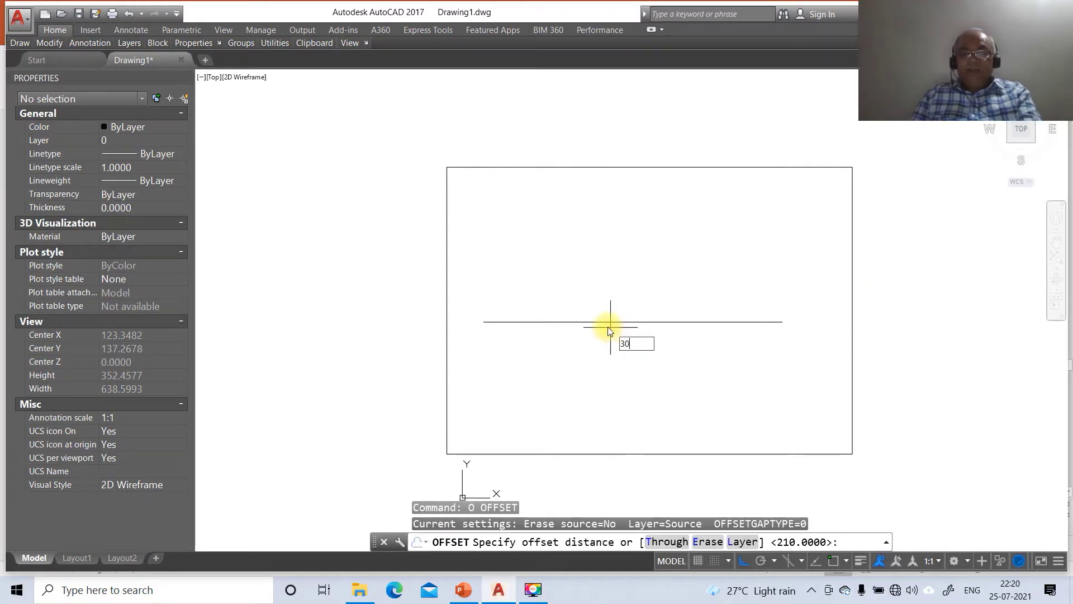
key("Return")
left_click(578, 322)
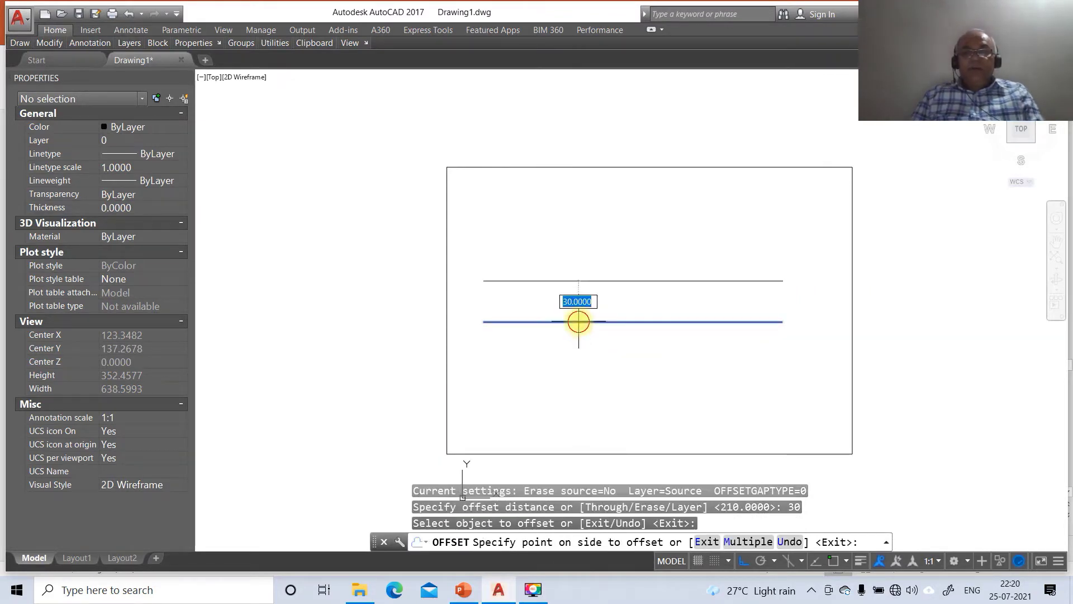
left_click(576, 256)
- Draw a vertical from the upper line down perpendicular to XY using NEA and PER snaps
type("L")
key("Return")
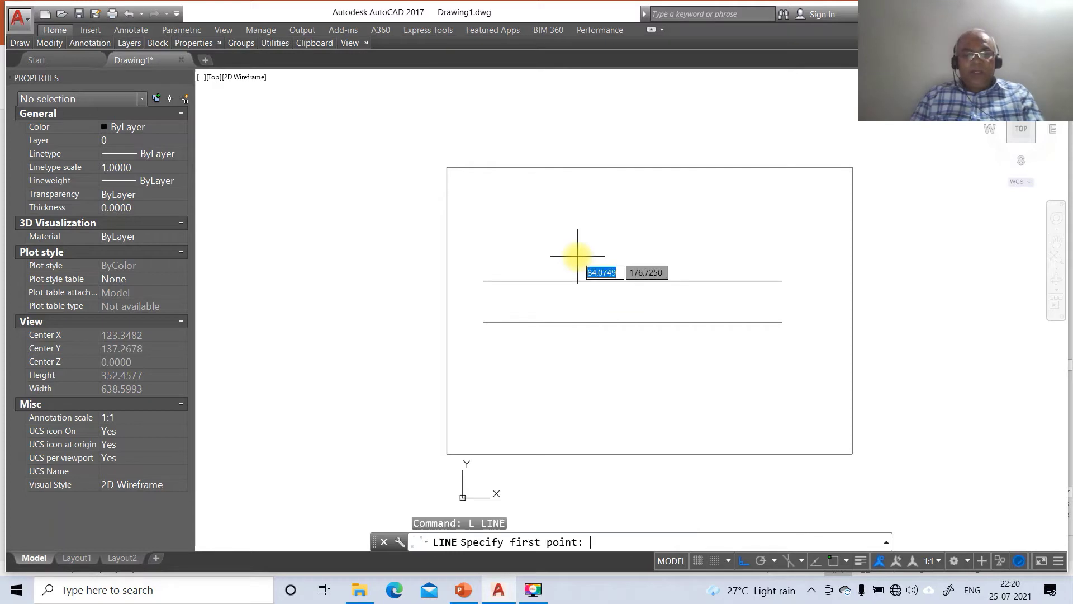
type("NEA")
key("Return")
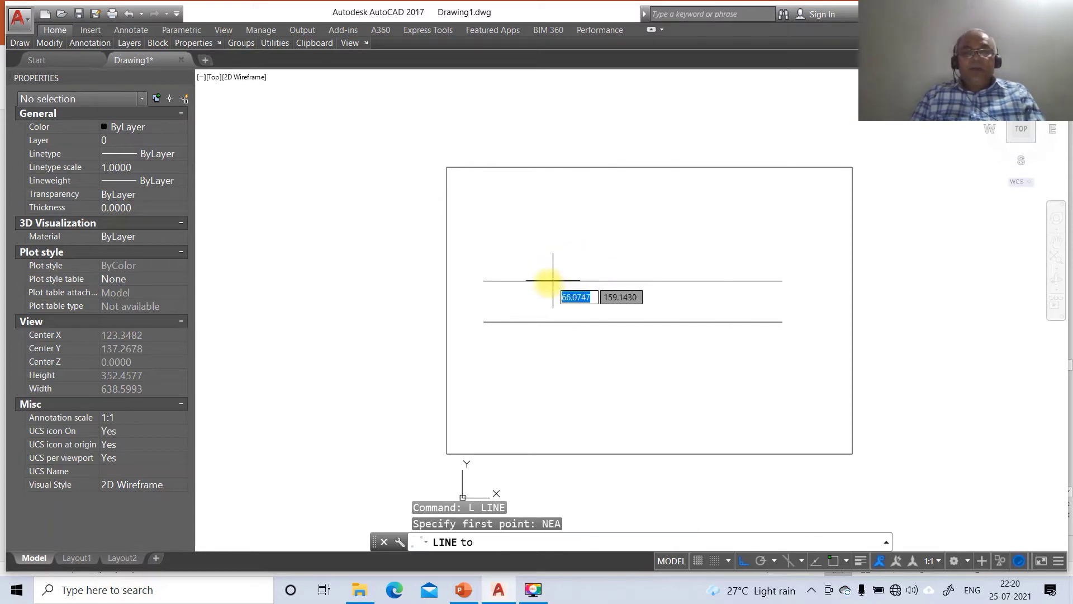
left_click(546, 282)
type("PER")
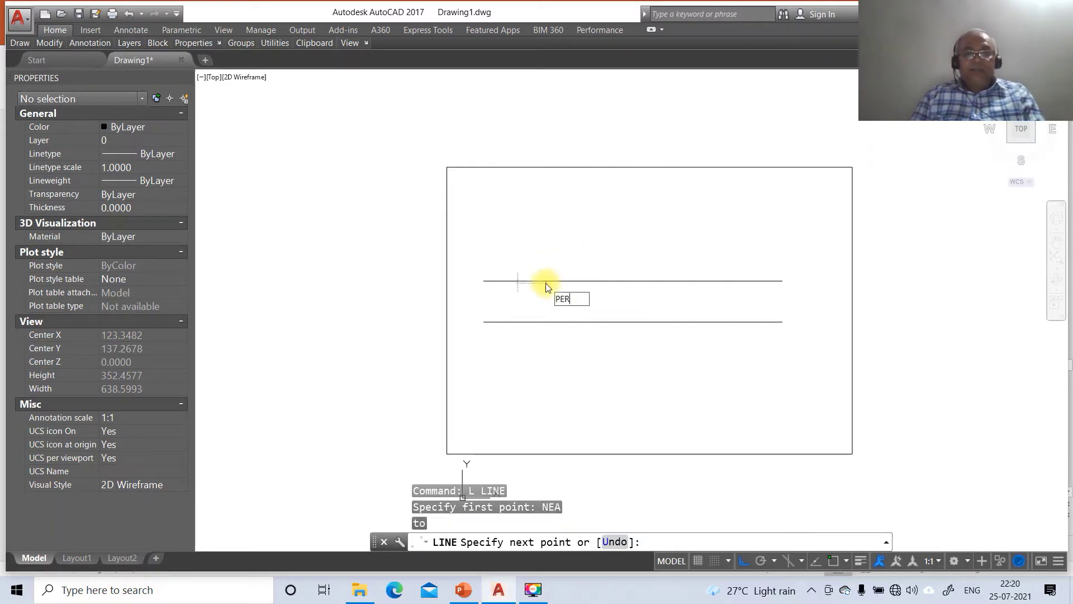
key("Return")
left_click(546, 321)
- Fillet the vertical and upper line into a corner, then review slide 77
type("F")
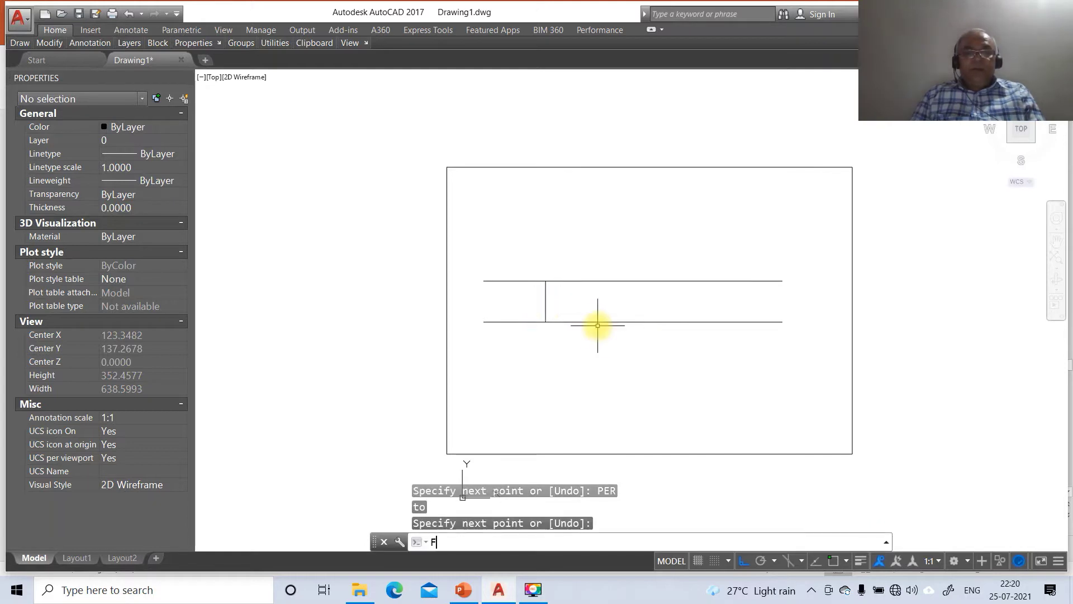
key("Return")
left_click(546, 300)
left_click(557, 281)
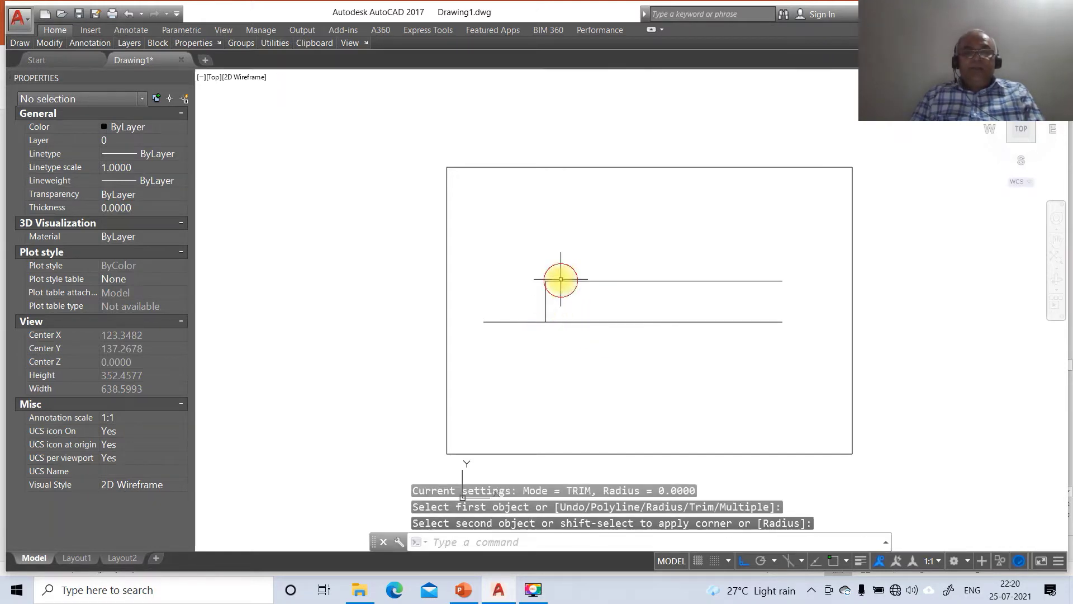
left_click(462, 591)
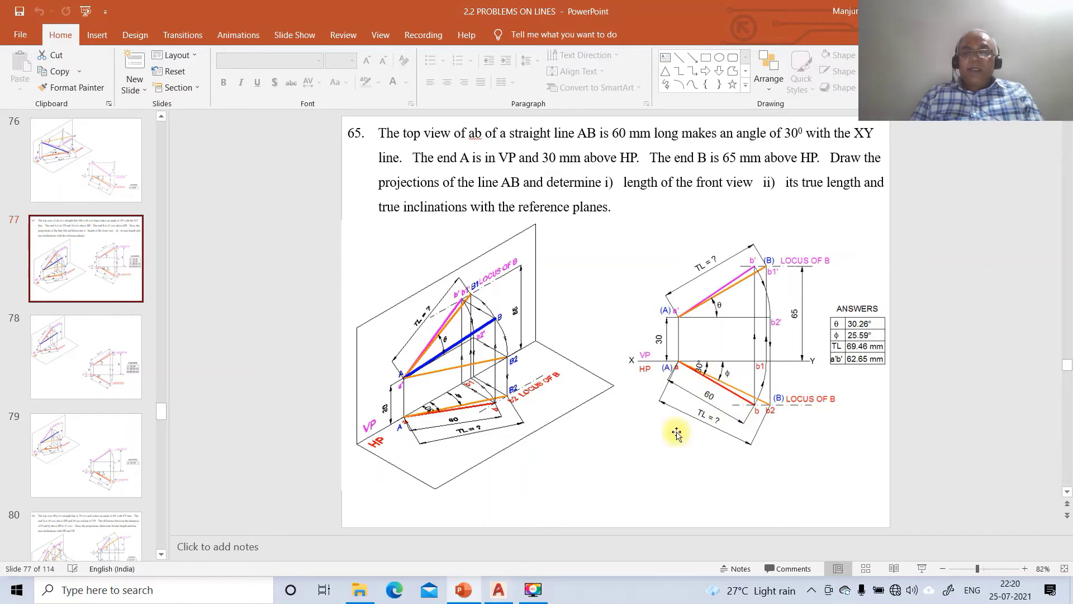
- Offset the XY line 65 units upward
left_click(498, 590)
type("o")
key("Return")
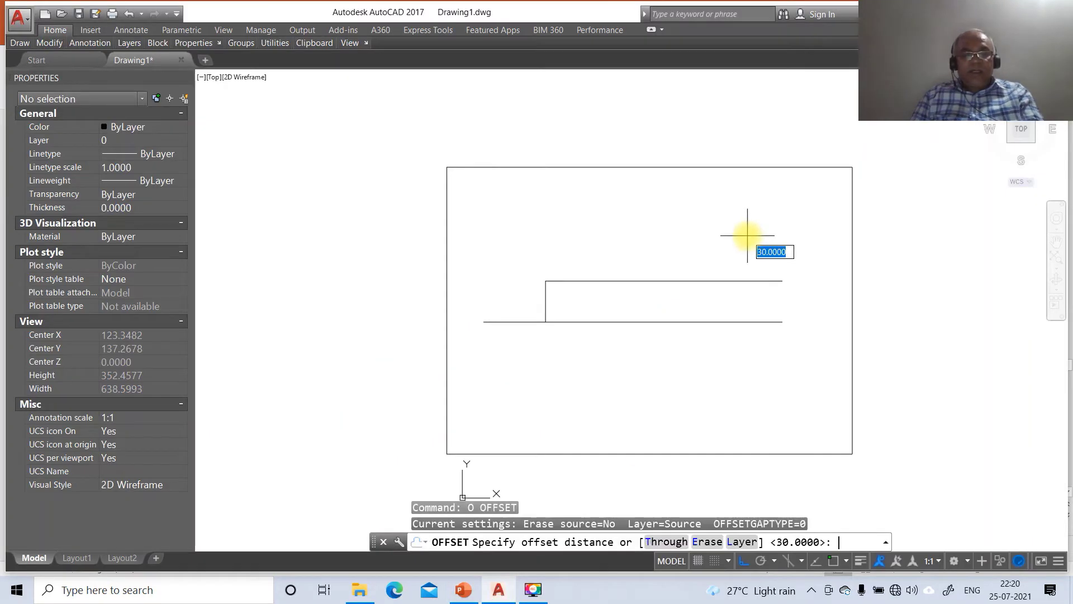
type("65")
key("Return")
left_click(645, 321)
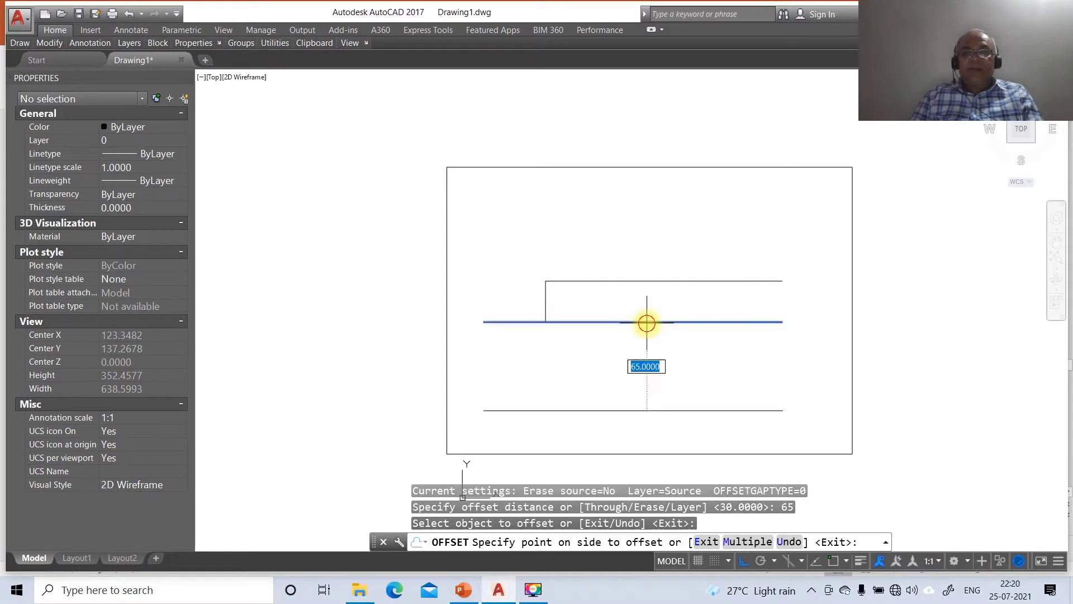
left_click(785, 212)
key("Return")
- Start a line at the vertical and XY intersection with INT snap, then check slide 77
type("l")
key("Return")
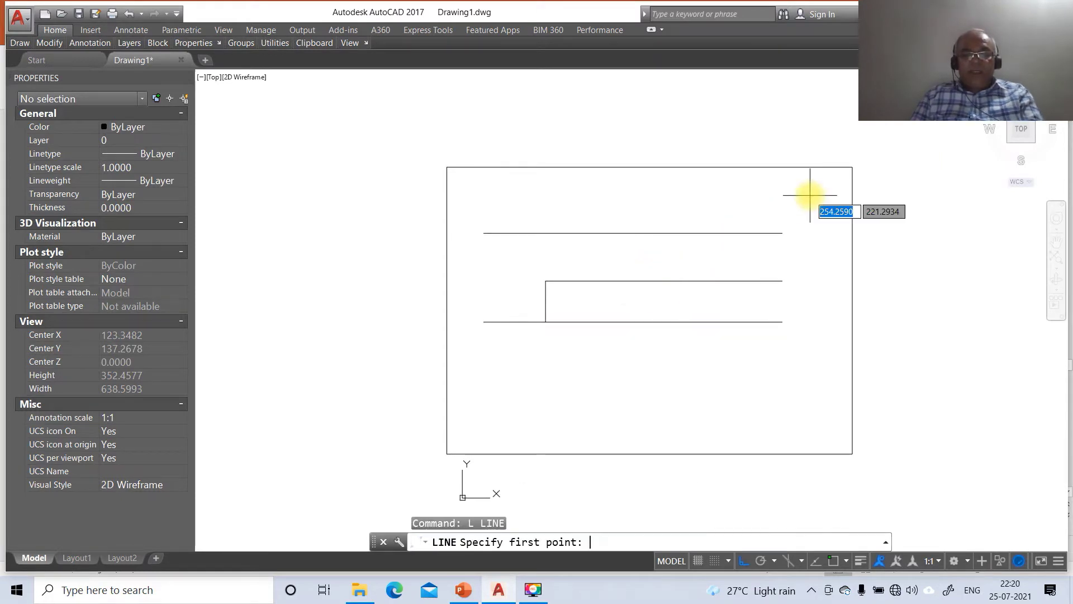
type("INT")
key("Return")
left_click(546, 322)
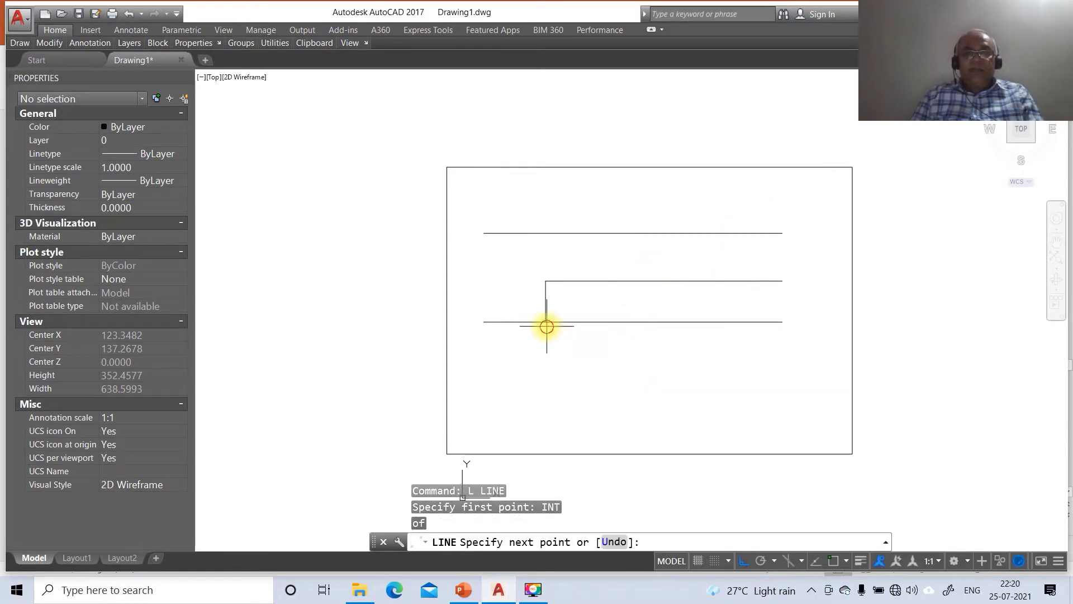
left_click(464, 590)
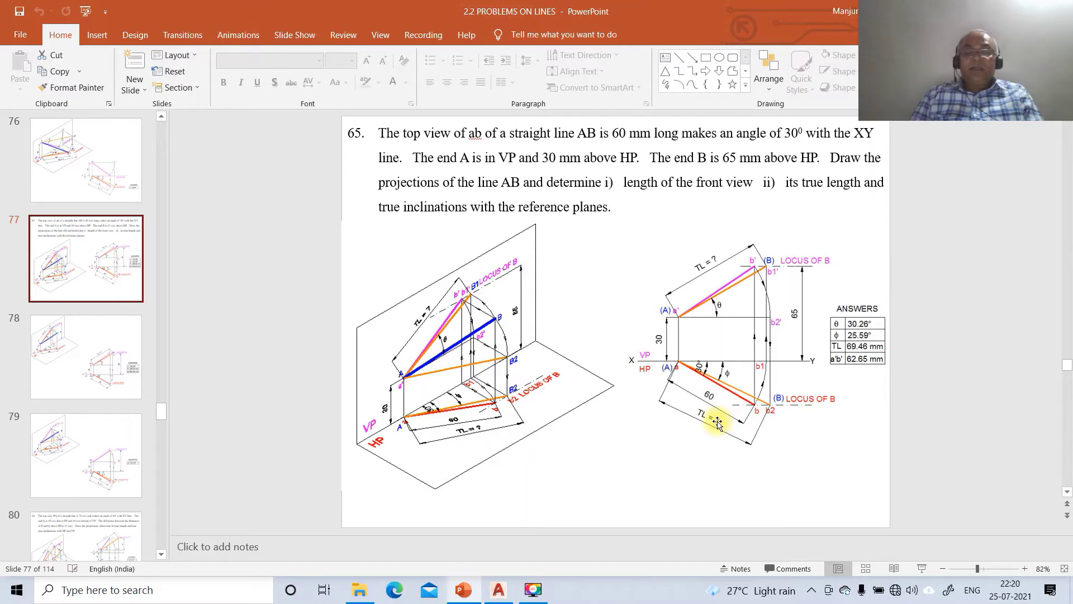
- Draw a 60 mm line at -30° from the intersection, then a short horizontal line back left
left_click(497, 588)
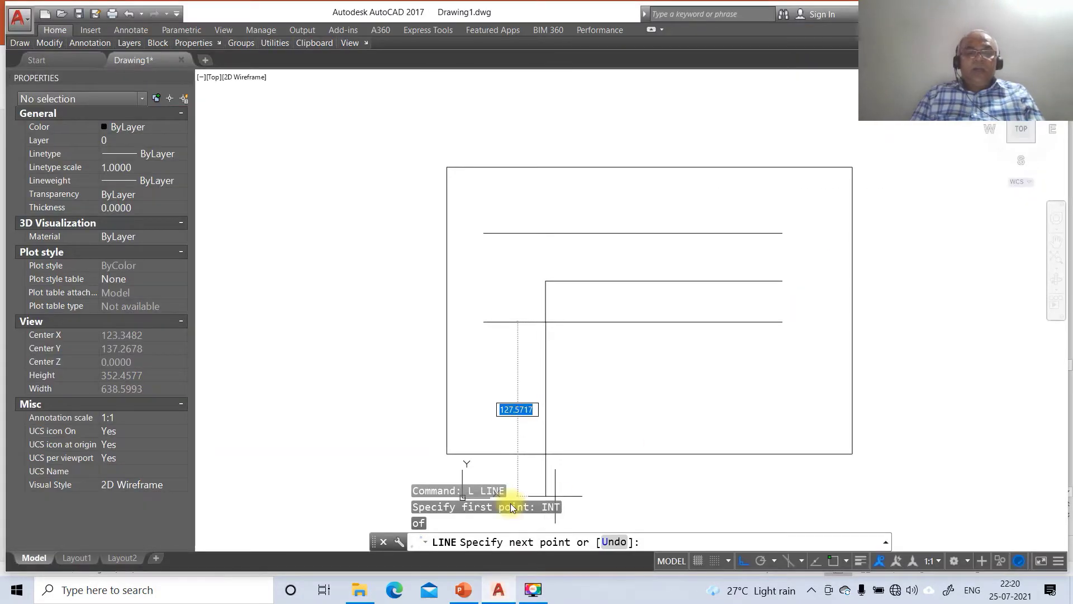
type("@60")
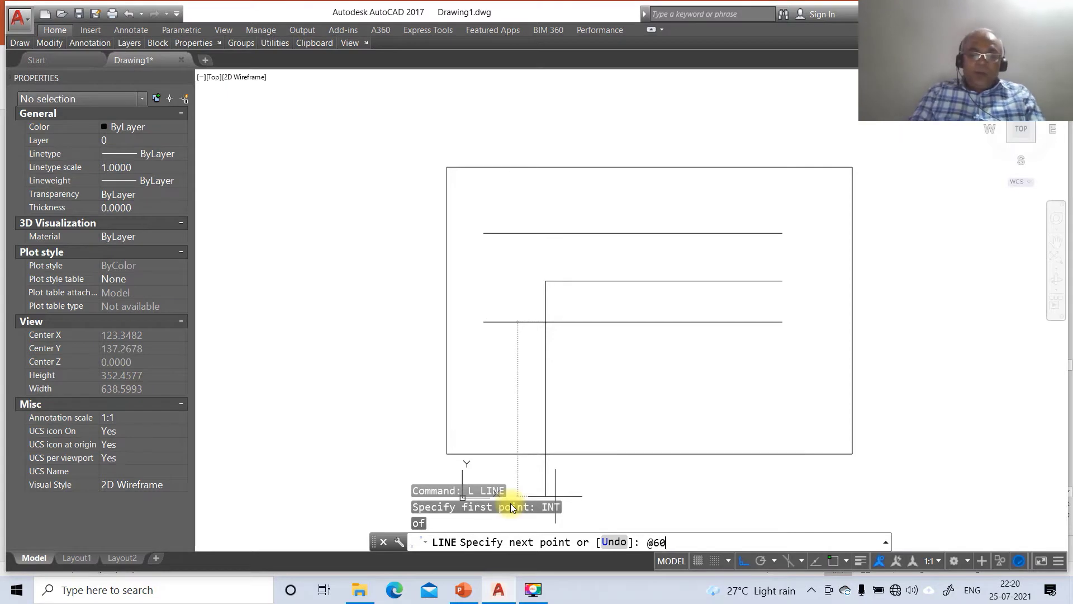
type("<30")
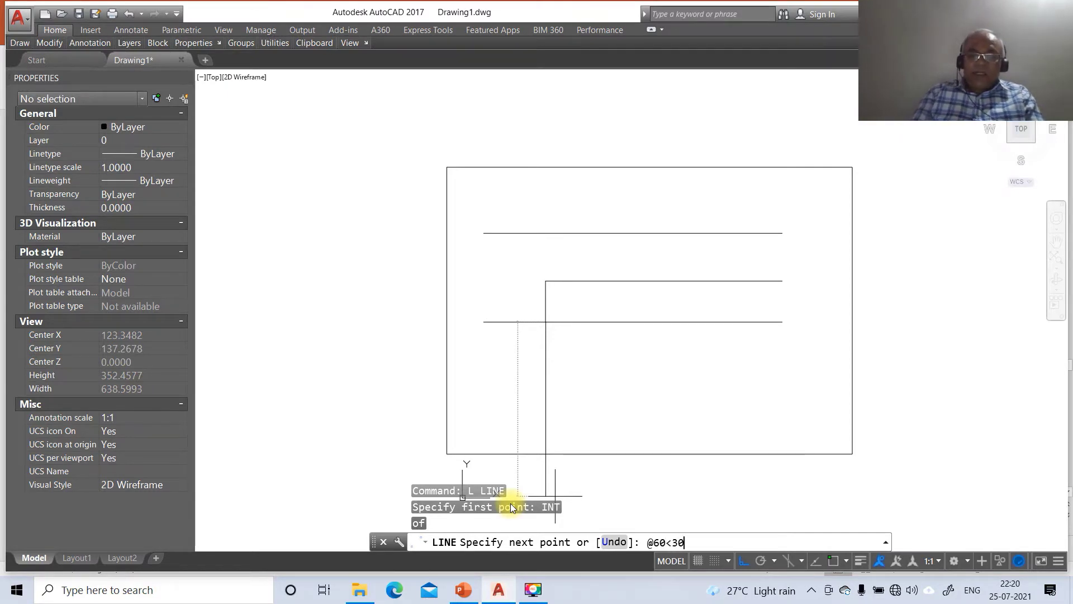
key("Return")
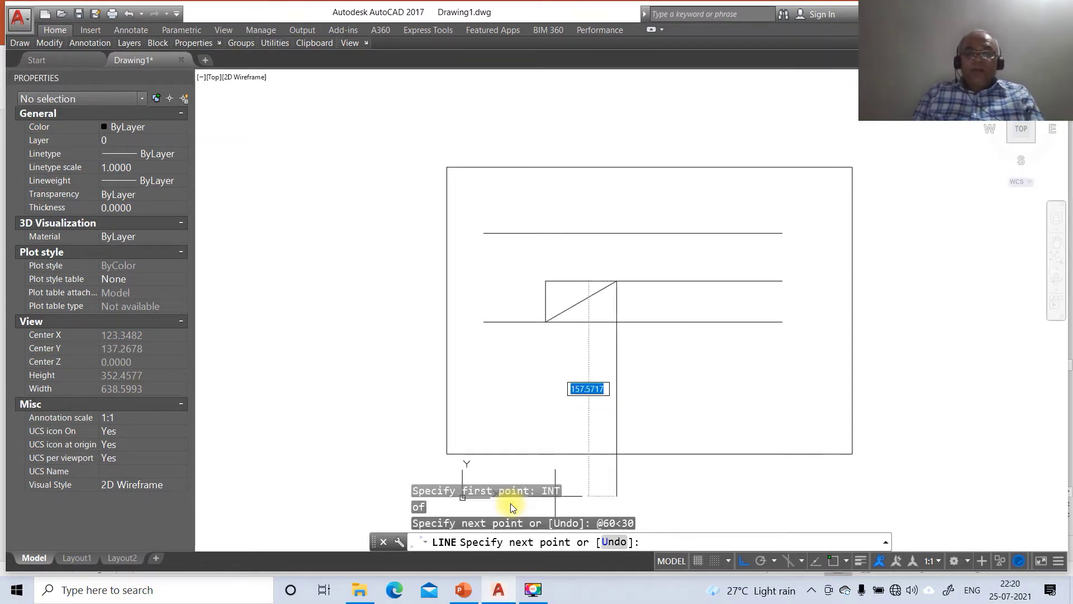
type("U")
key("Return")
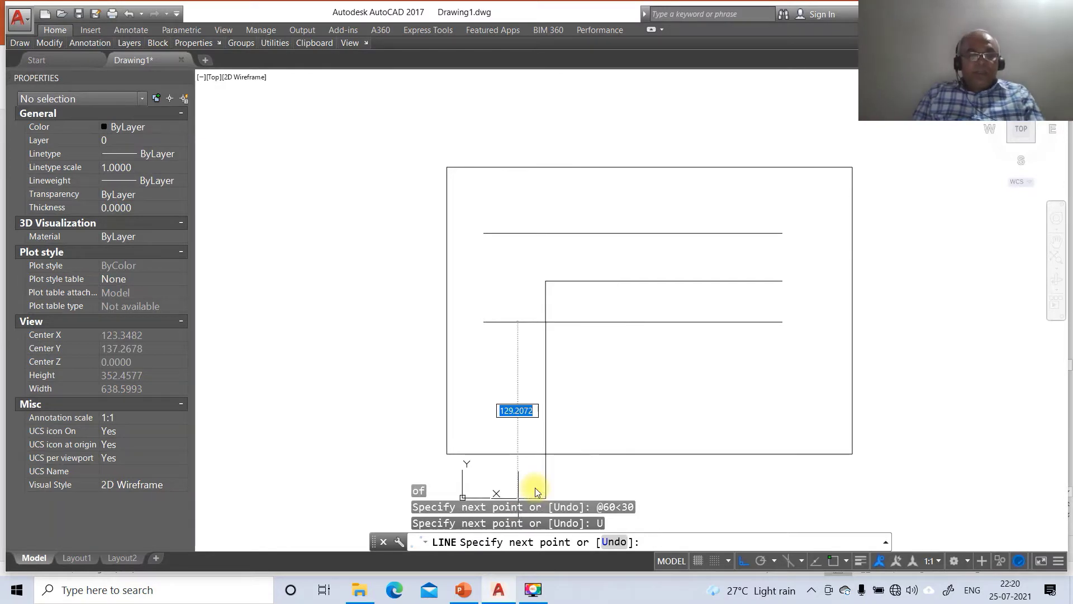
type("60")
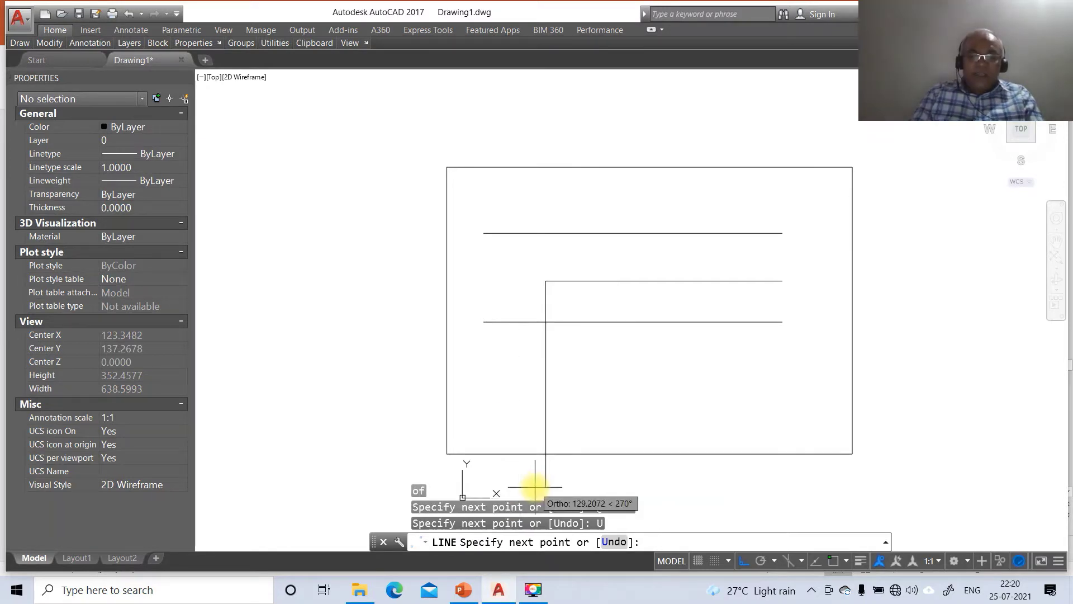
key("Tab")
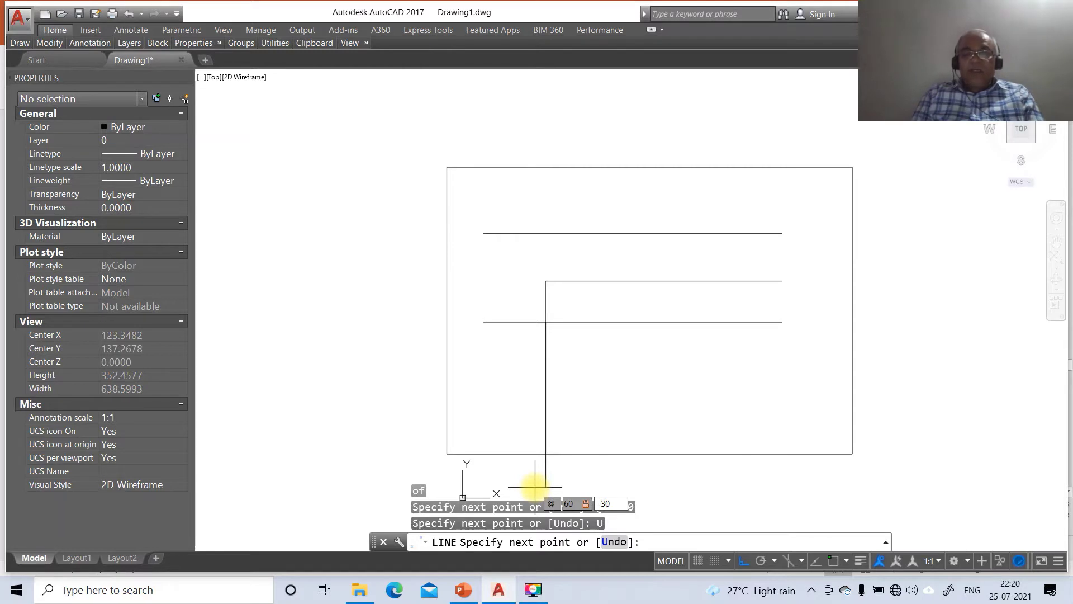
type("-30")
key("Return")
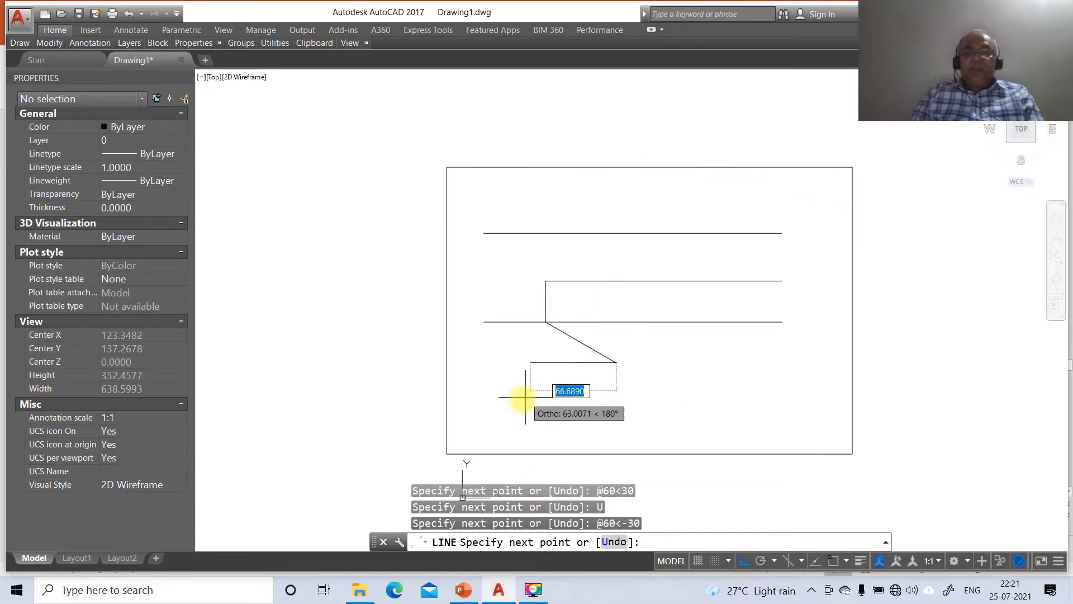
left_click(526, 367)
key("Escape")
- Extend the lower horizontal line to the frame's right border with EXTEND
type("ex")
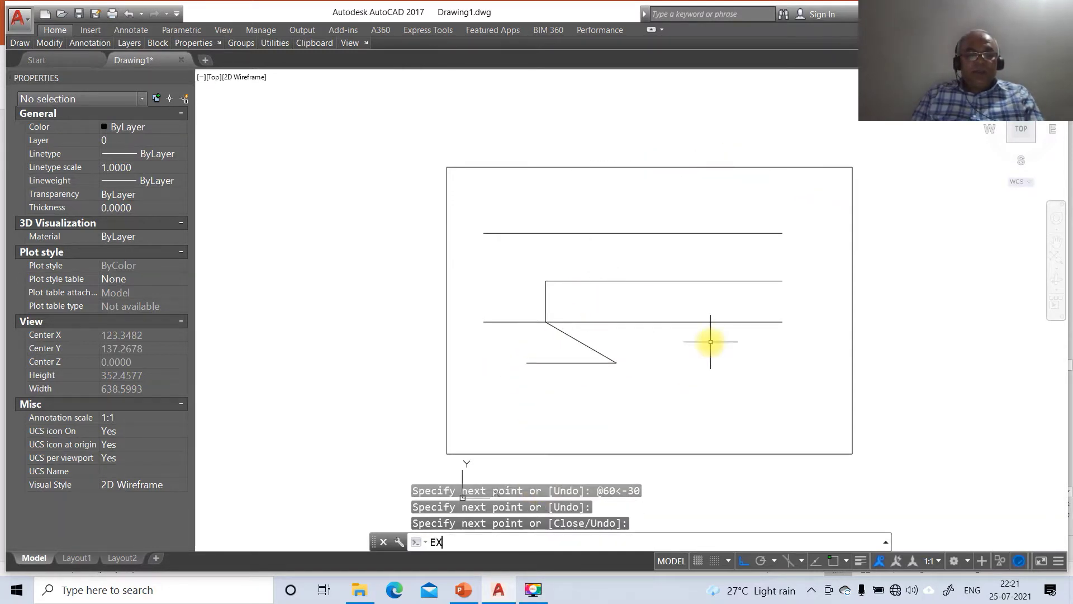
key("Return")
left_click(852, 371)
key("Return")
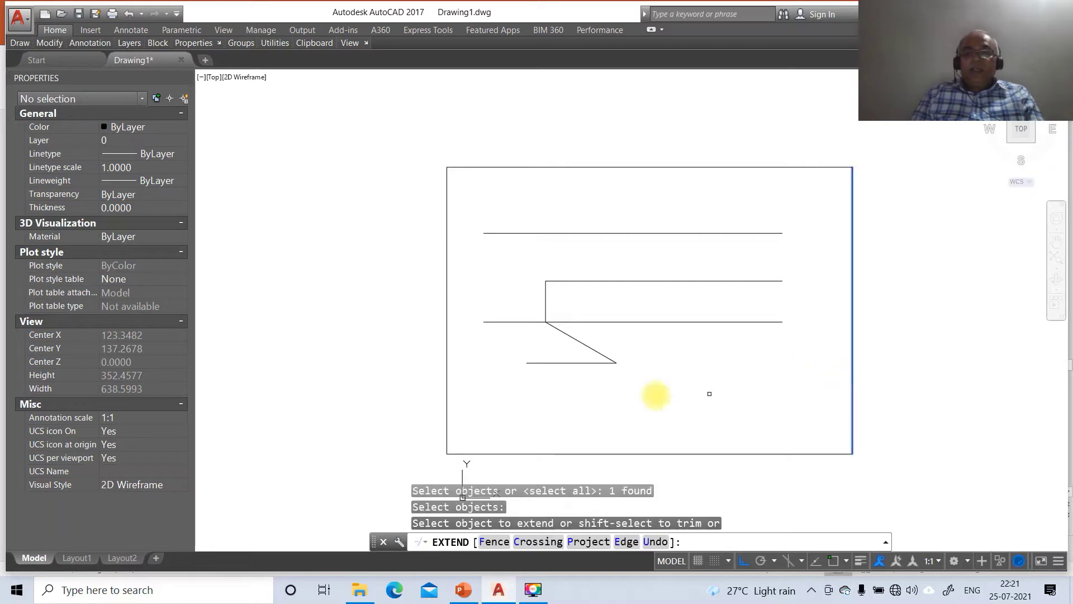
left_click(606, 365)
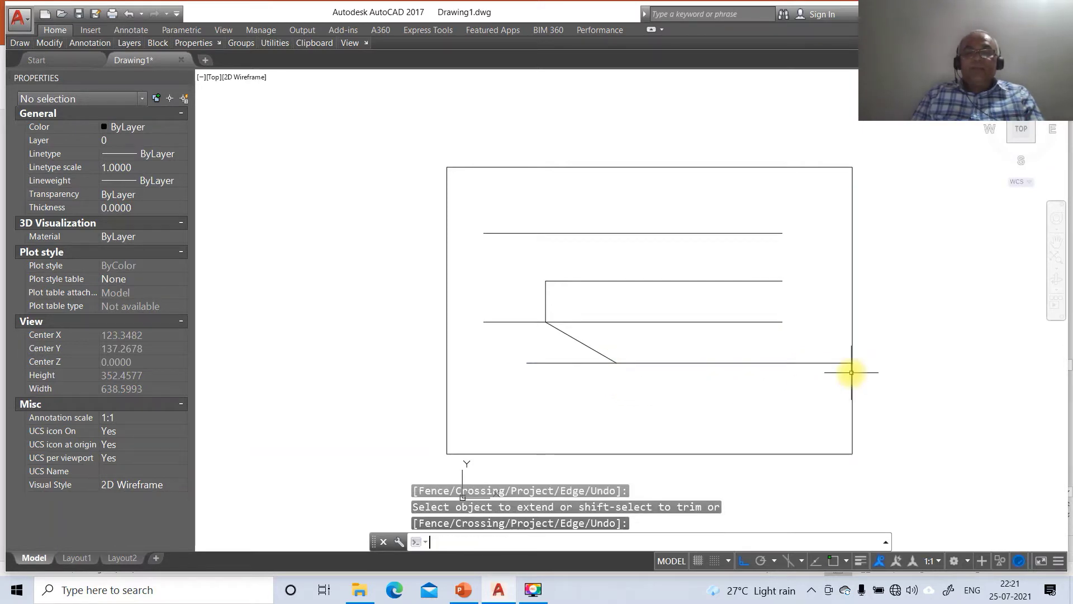
key("Return")
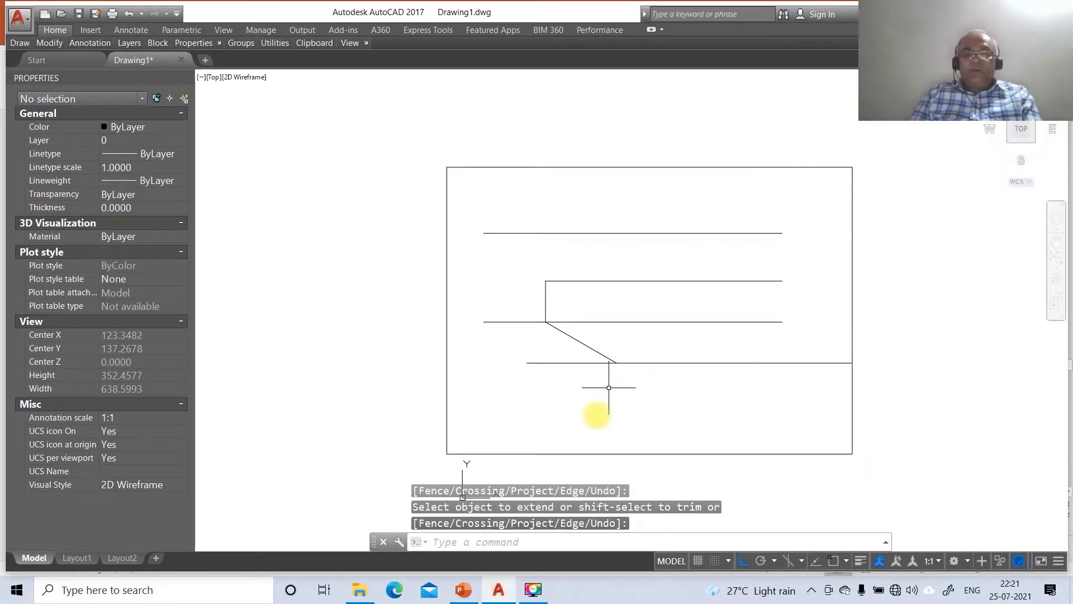
left_click(464, 592)
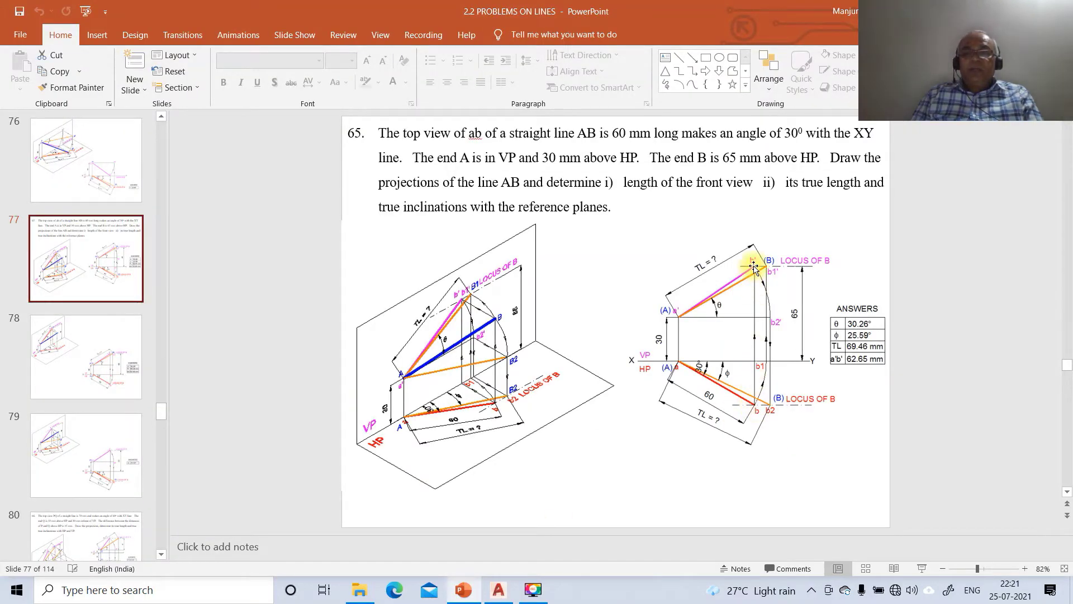
- Draw a vertical projector from the top view's lower end to the top line, then a line back to a'
left_click(506, 591)
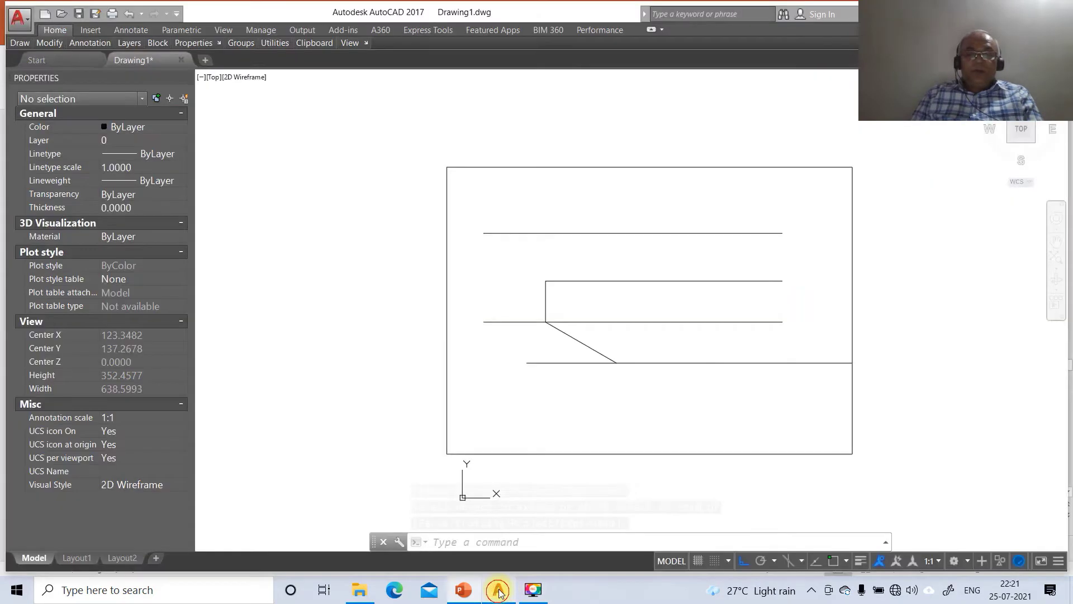
type("l")
key("Return")
type("int")
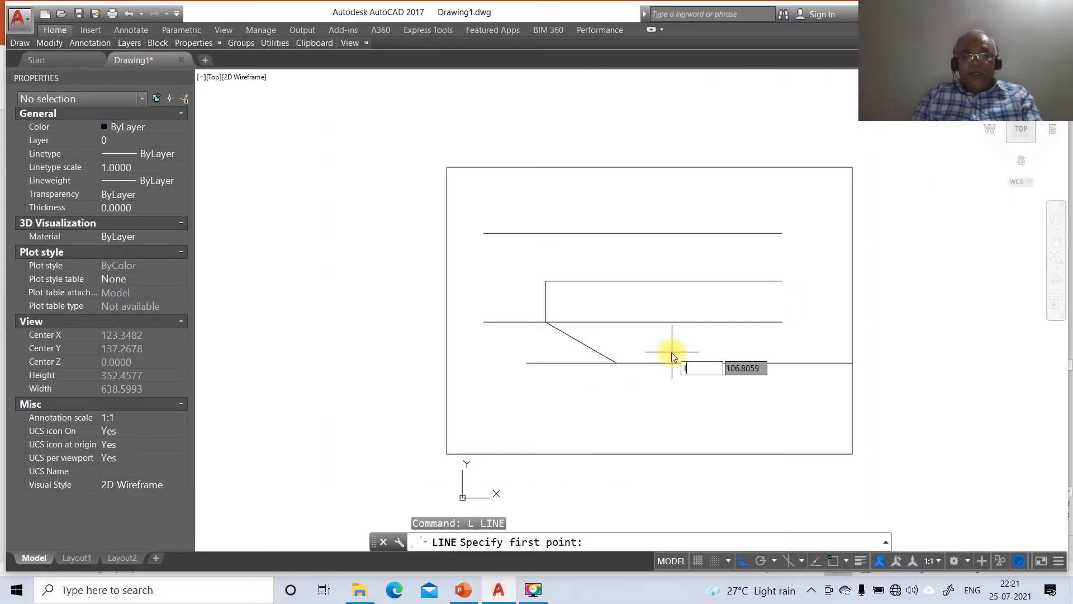
key("Return")
left_click(617, 363)
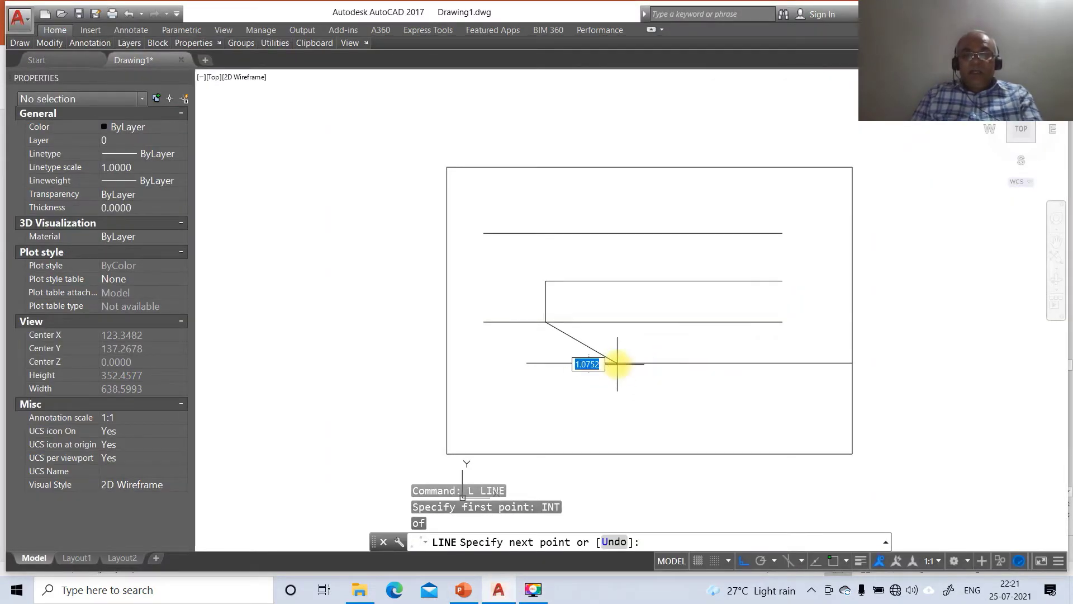
type("PER")
key("Return")
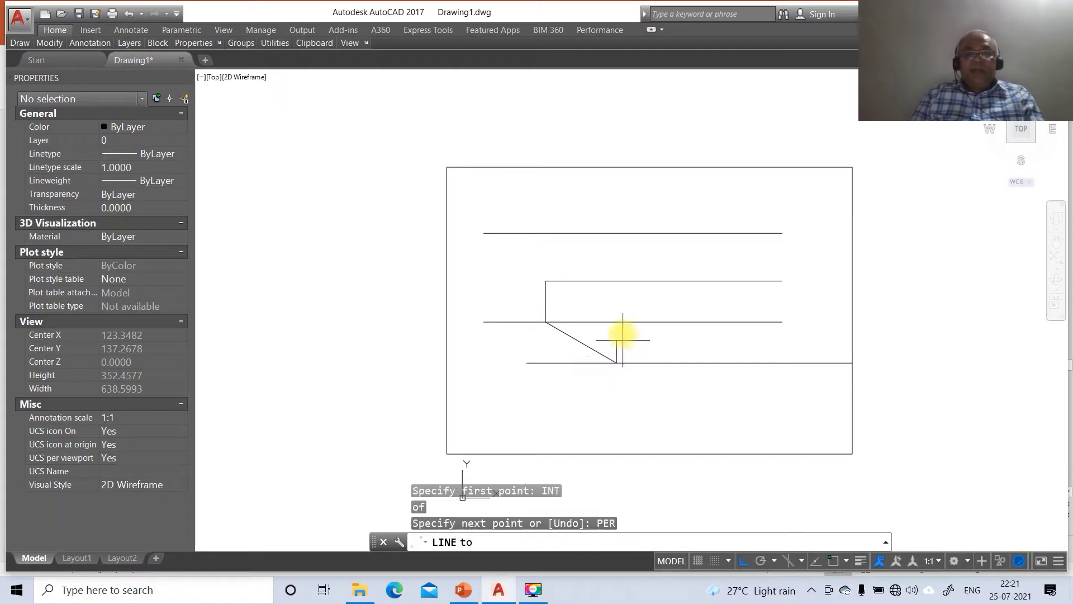
left_click(621, 234)
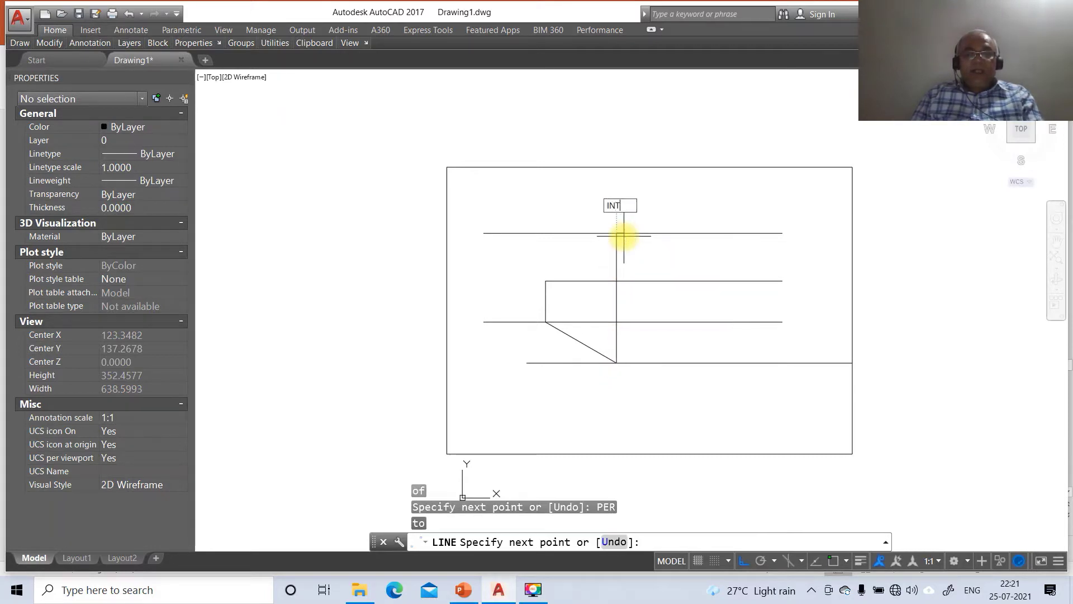
key("Return")
left_click(545, 281)
key("Return")
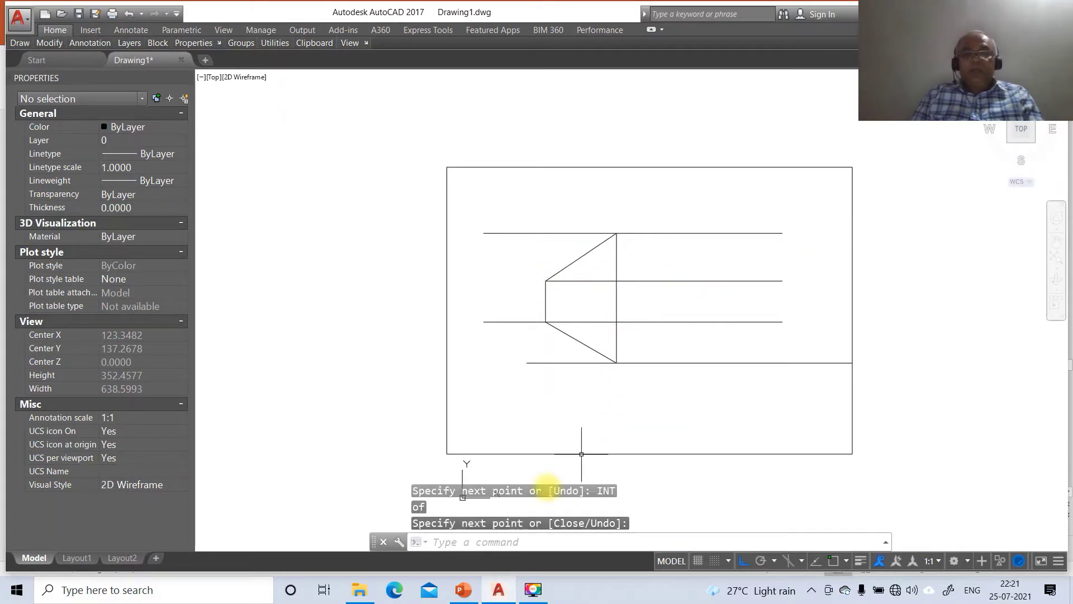
left_click(463, 590)
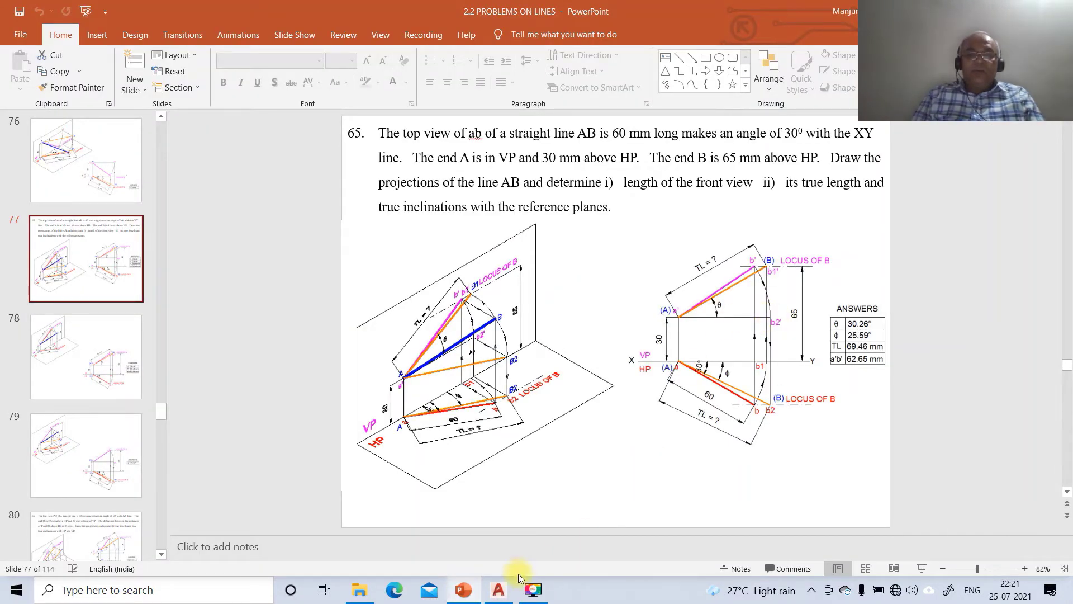
- Draw a circle centred at the front view's left end through the sloping line's upper end
left_click(498, 590)
type("c")
key("Return")
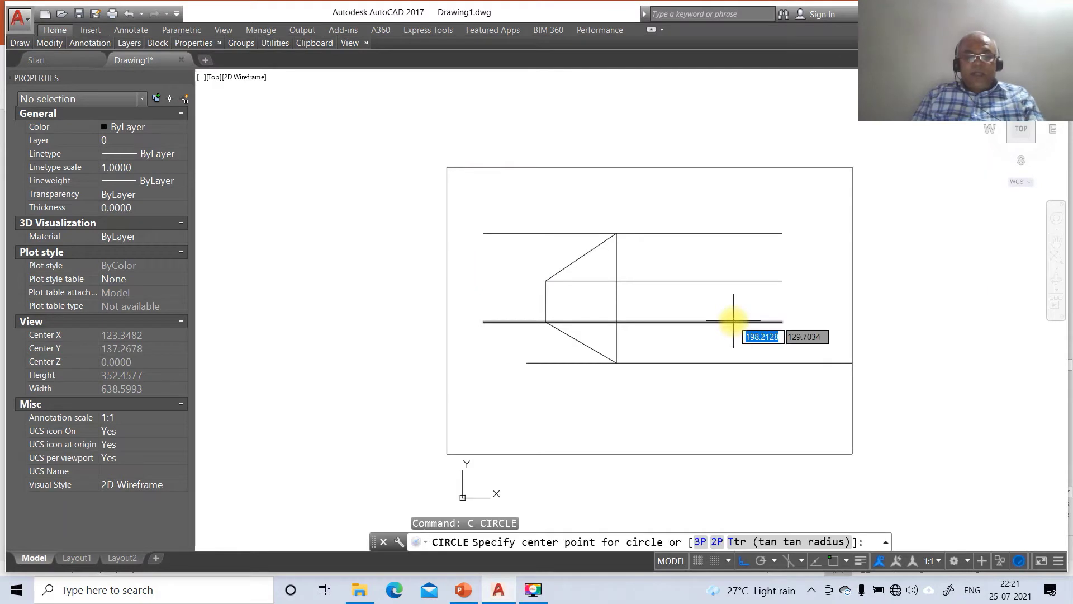
type("int")
key("Return")
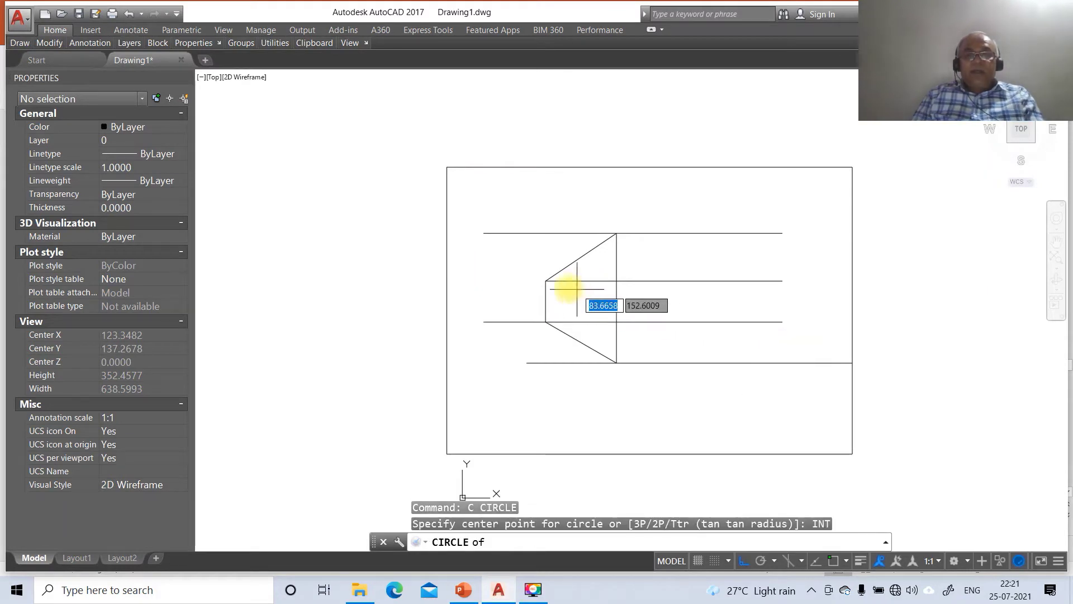
left_click(546, 281)
type("int")
key("Return")
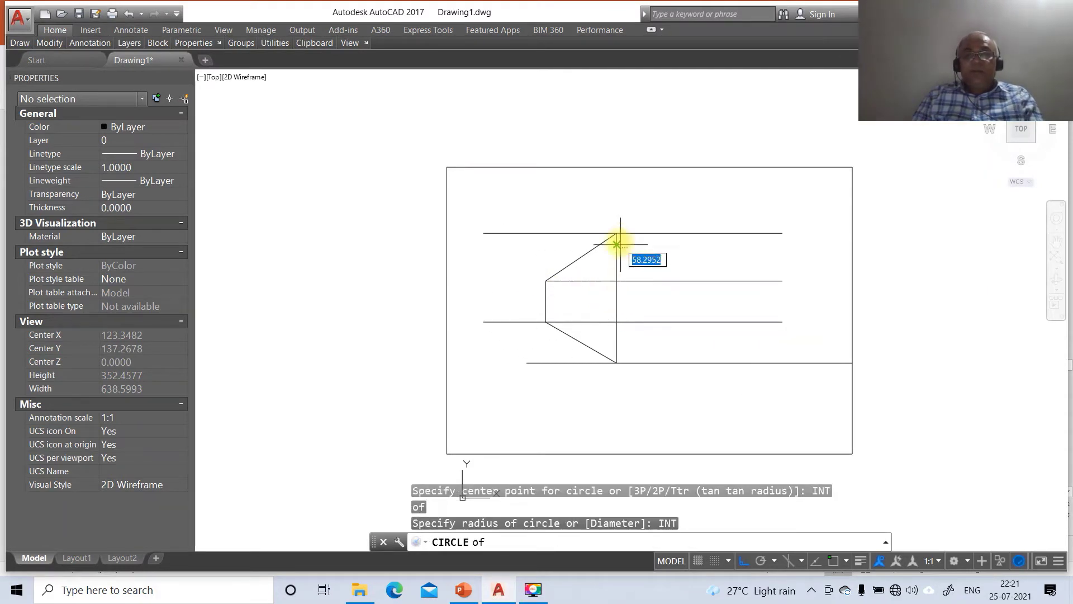
left_click(618, 234)
- Trim the circle using the sloping front-view line and middle horizontal line as cutting edges
type("tr")
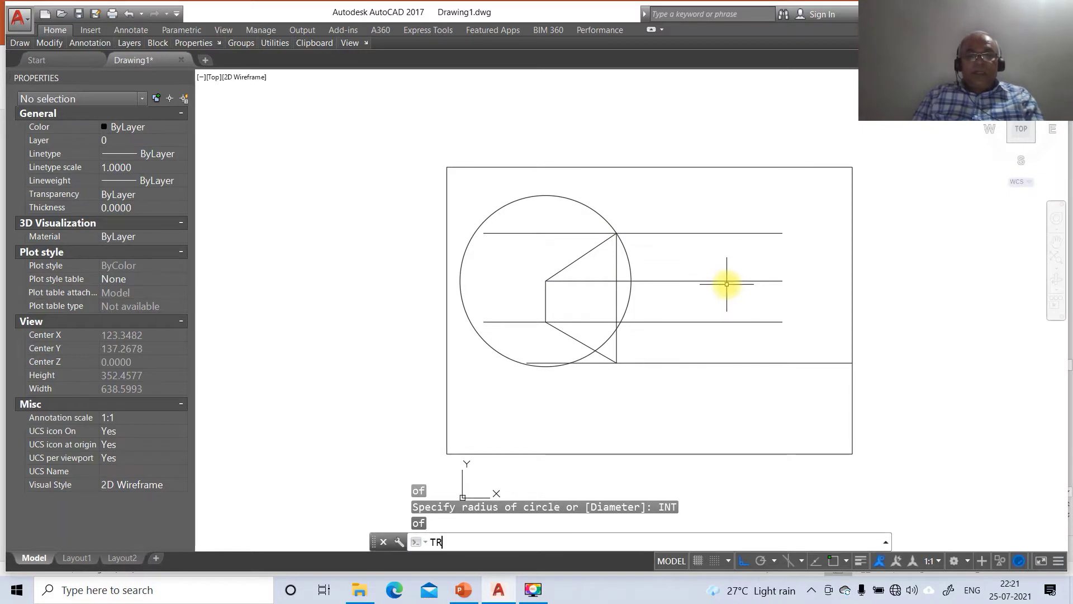
key("Return")
left_click(589, 253)
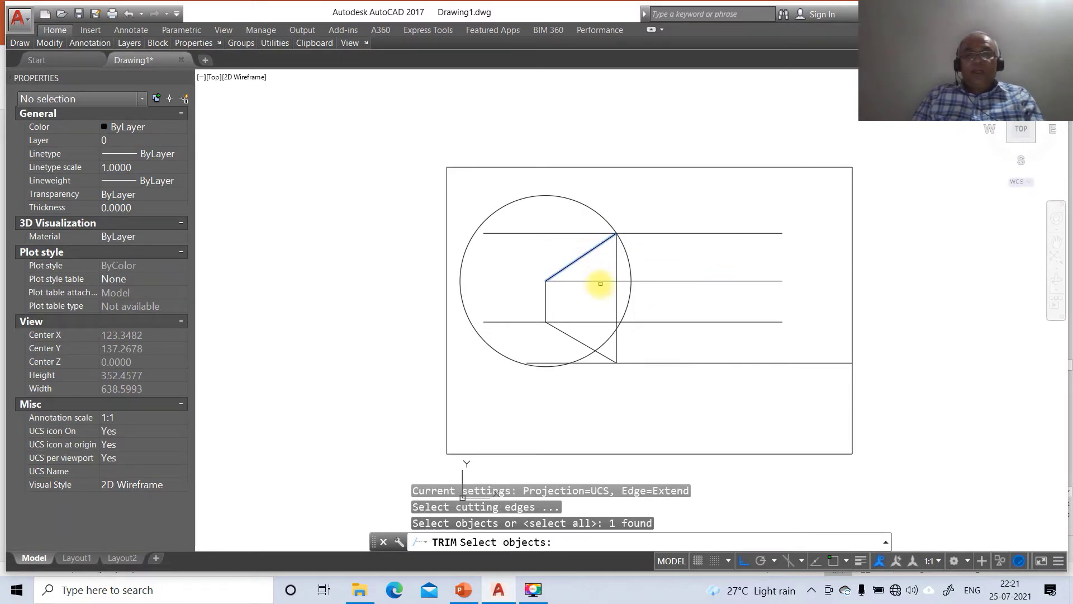
left_click(601, 281)
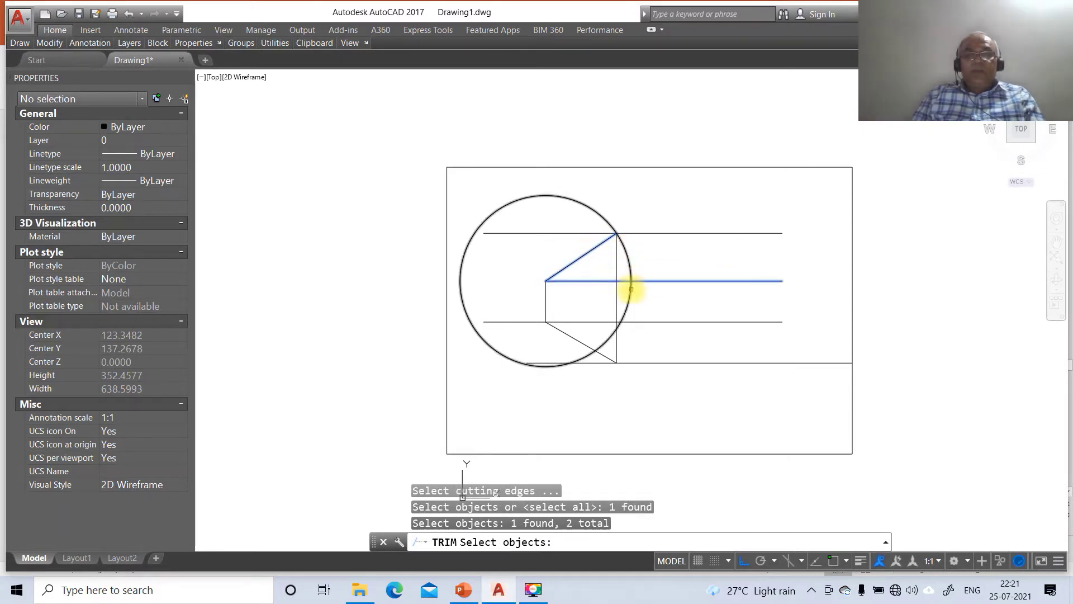
key("Return")
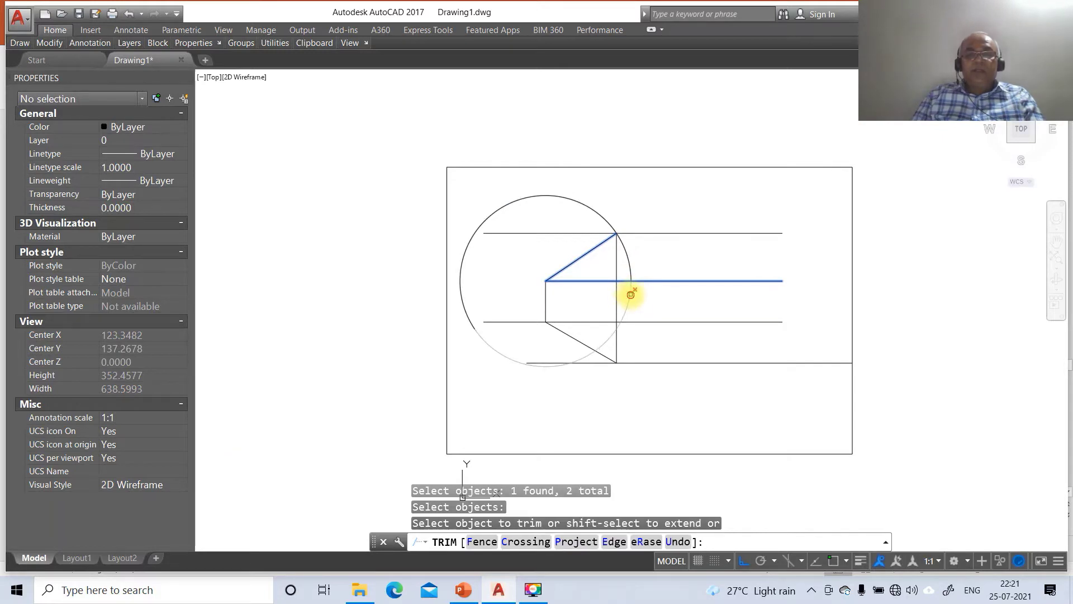
left_click(631, 295)
left_click(611, 224)
key("Return")
- Erase the leftover arc piece on the left
type("E")
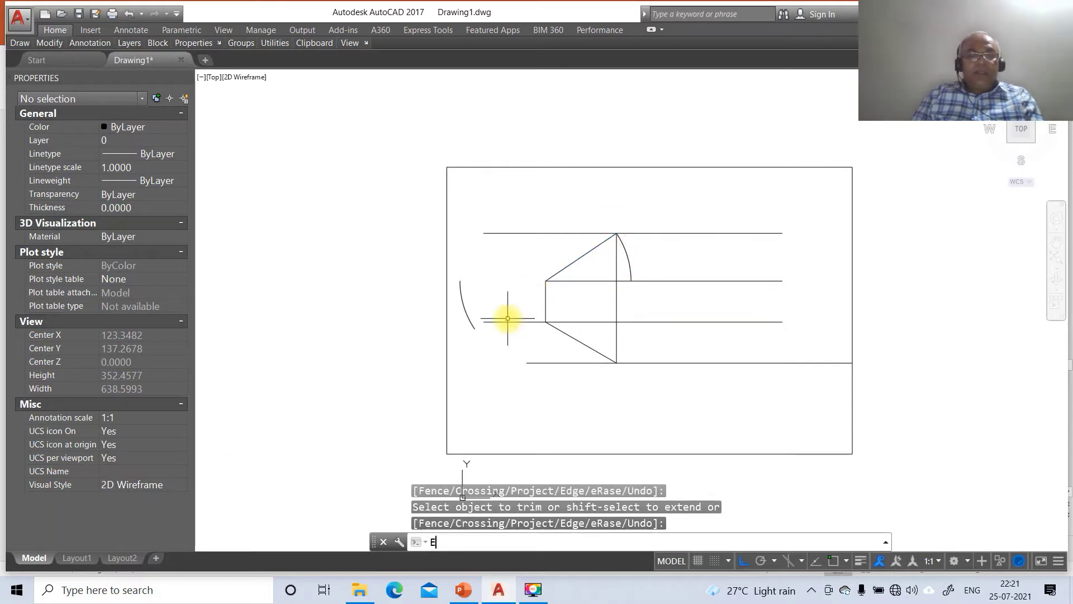
key("Return")
left_click(471, 321)
key("Return")
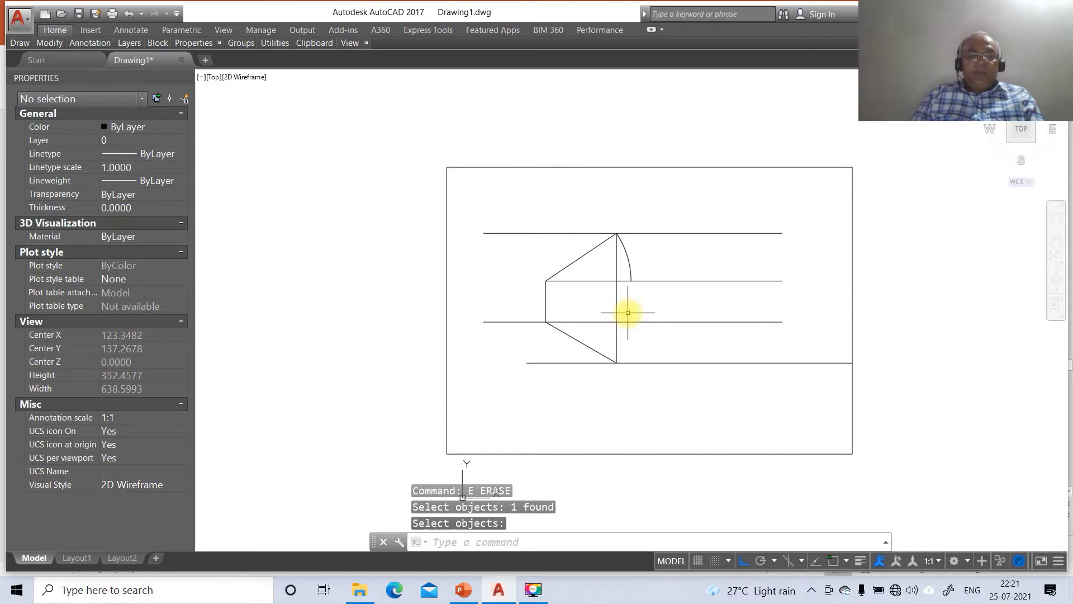
type("F")
key("Return")
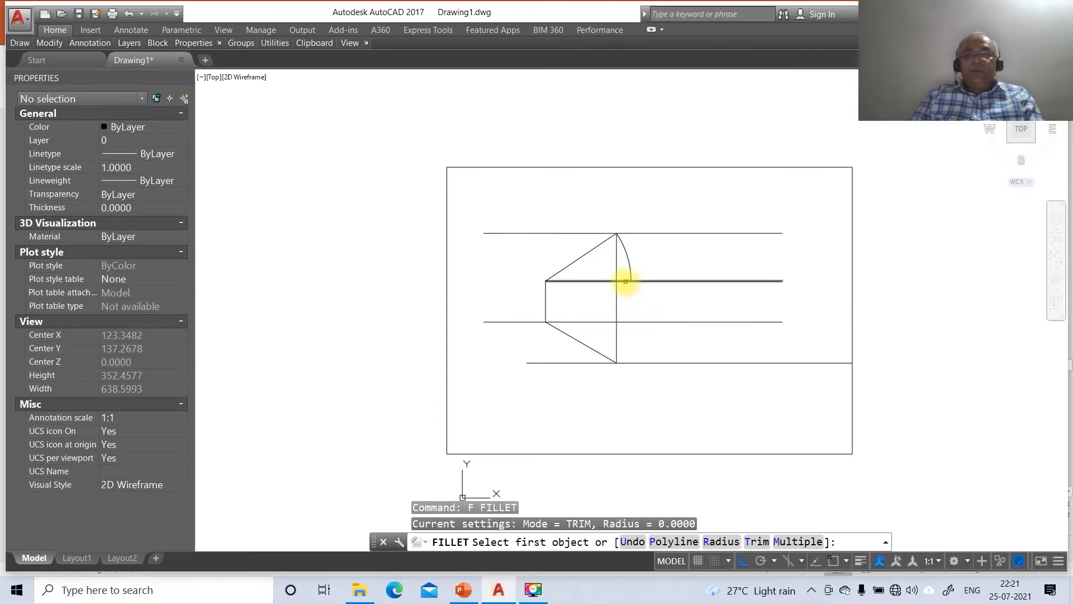
- Fillet the middle horizontal line so it ends exactly at the arc
left_click(624, 281)
left_click(628, 271)
type("L")
key("Return")
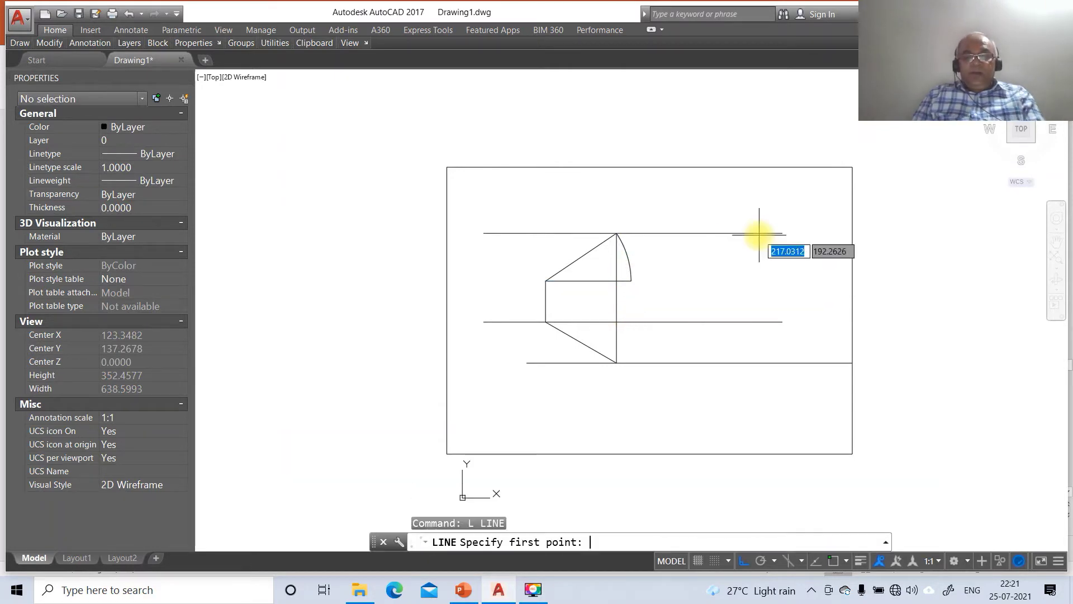
type("INT")
key("Return")
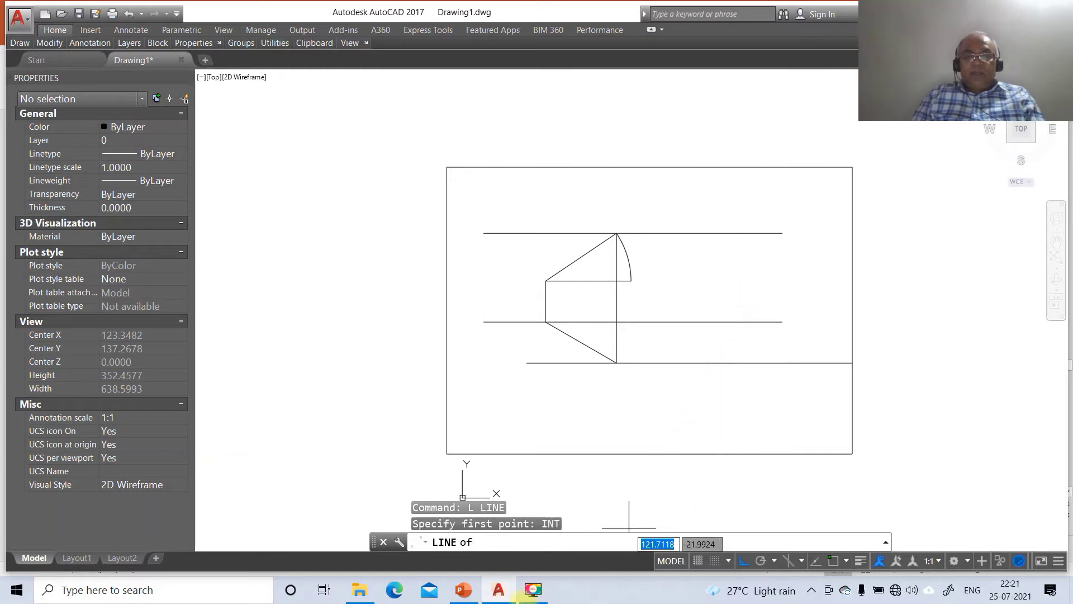
left_click(474, 591)
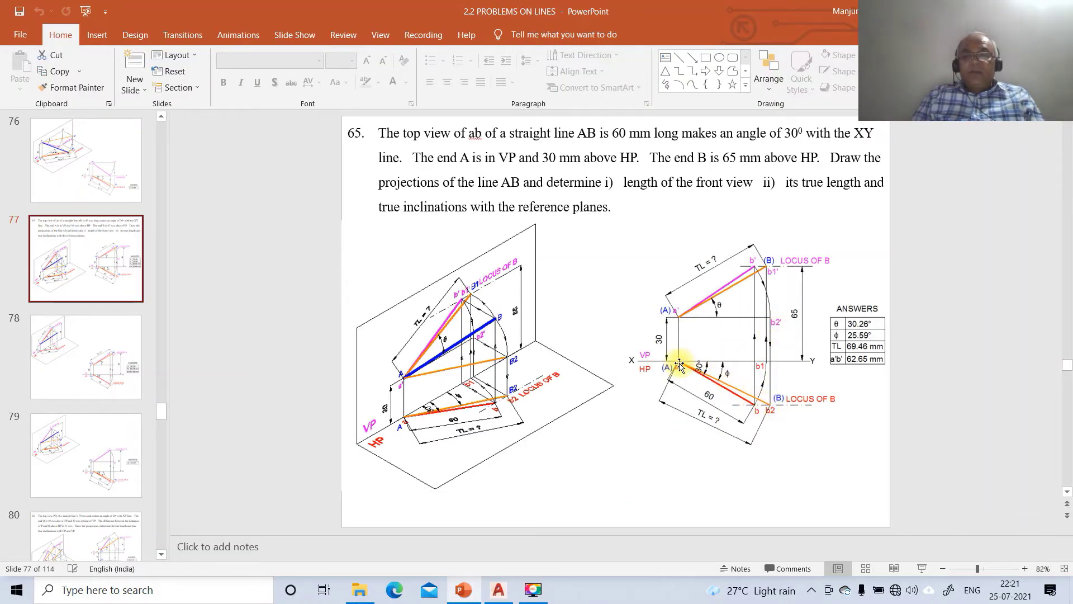
left_click(499, 588)
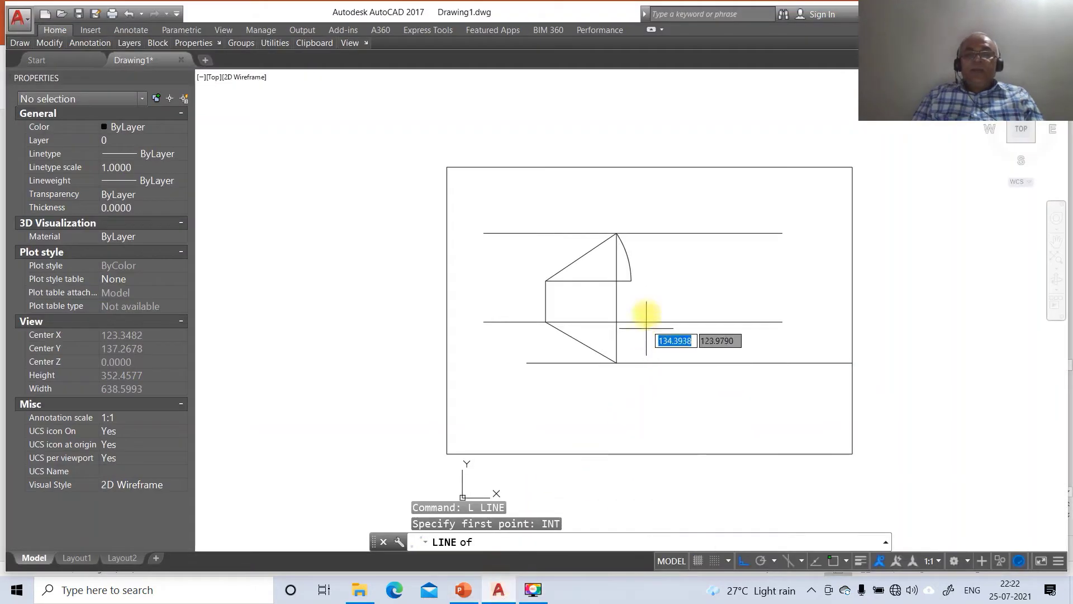
- Drop a line from the arc's end perpendicular to the bottom line and join its foot to the left point
left_click(632, 280)
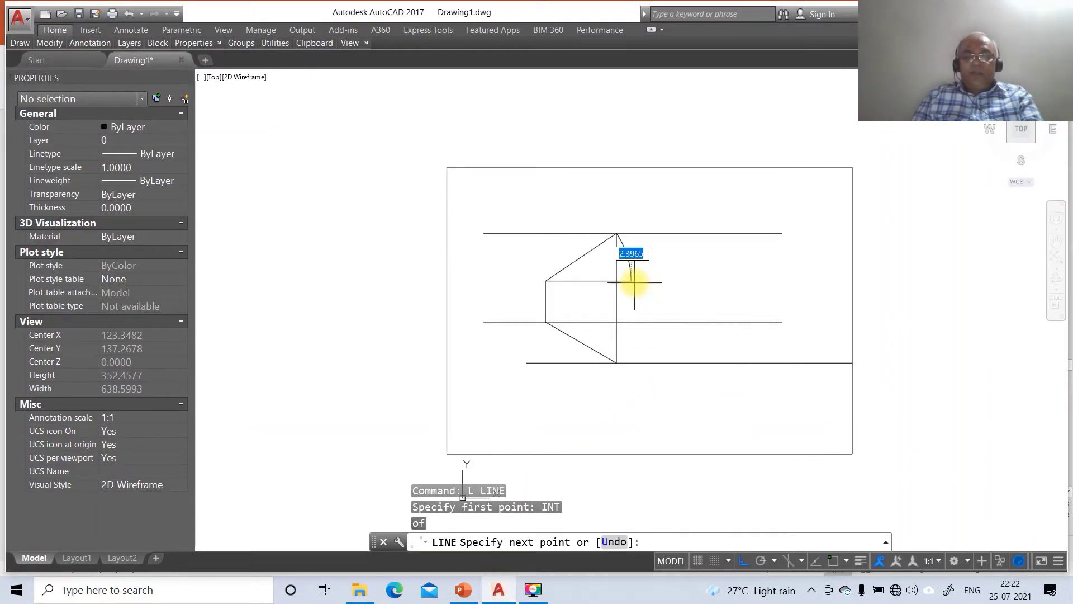
type("per")
key("Return")
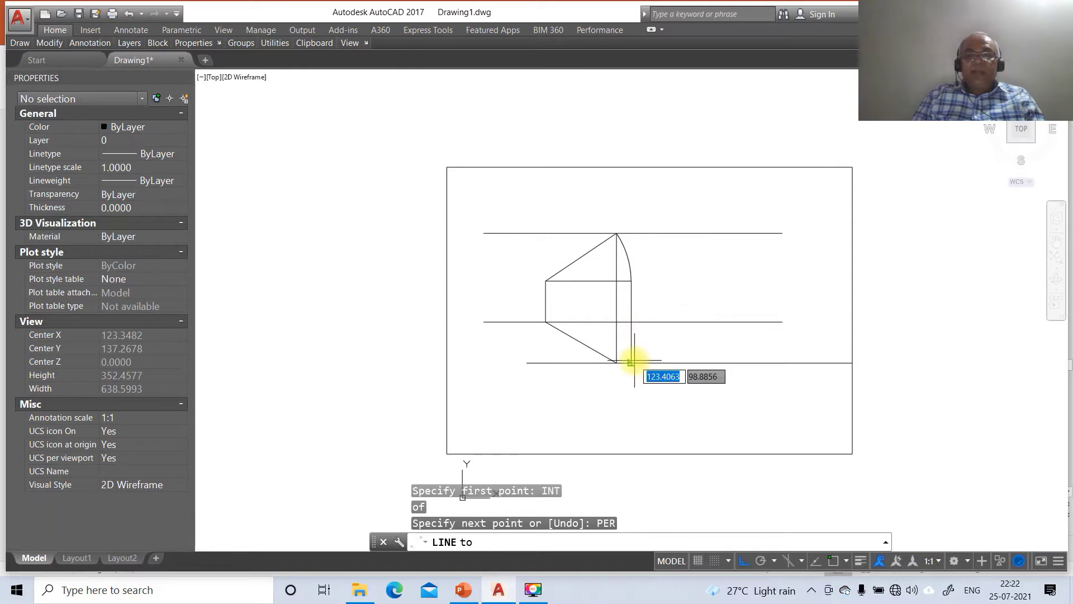
left_click(632, 362)
type("IN")
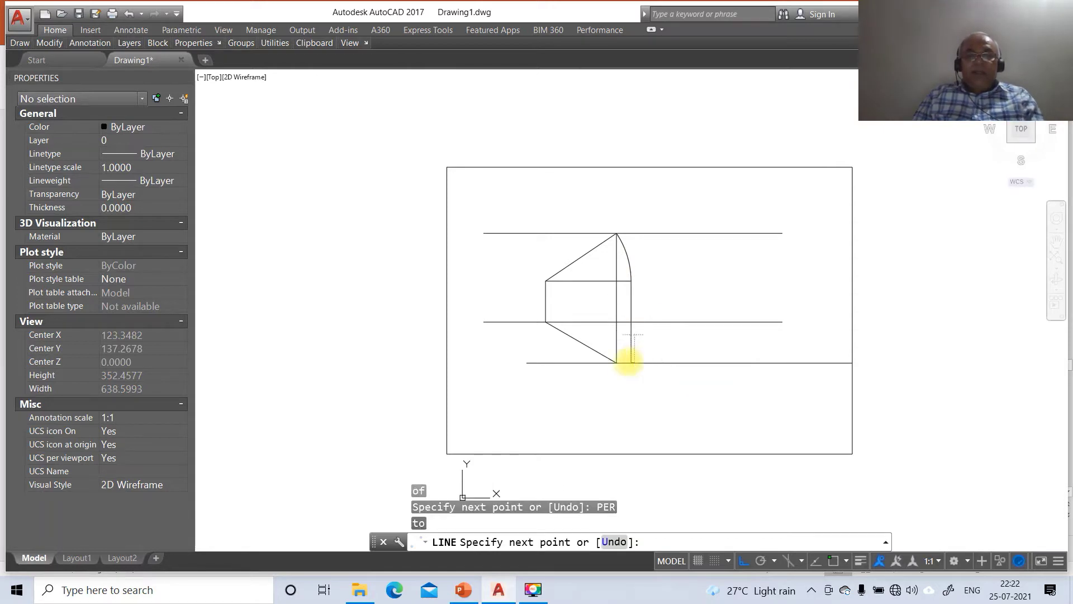
type("T")
key("Return")
left_click(546, 321)
key("Return")
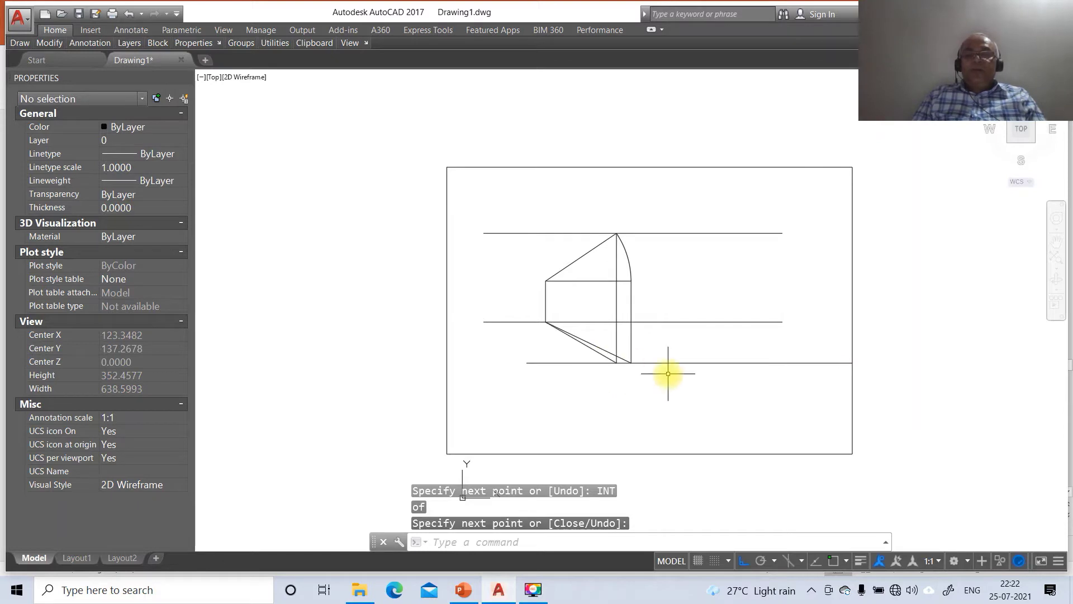
type("c")
key("Return")
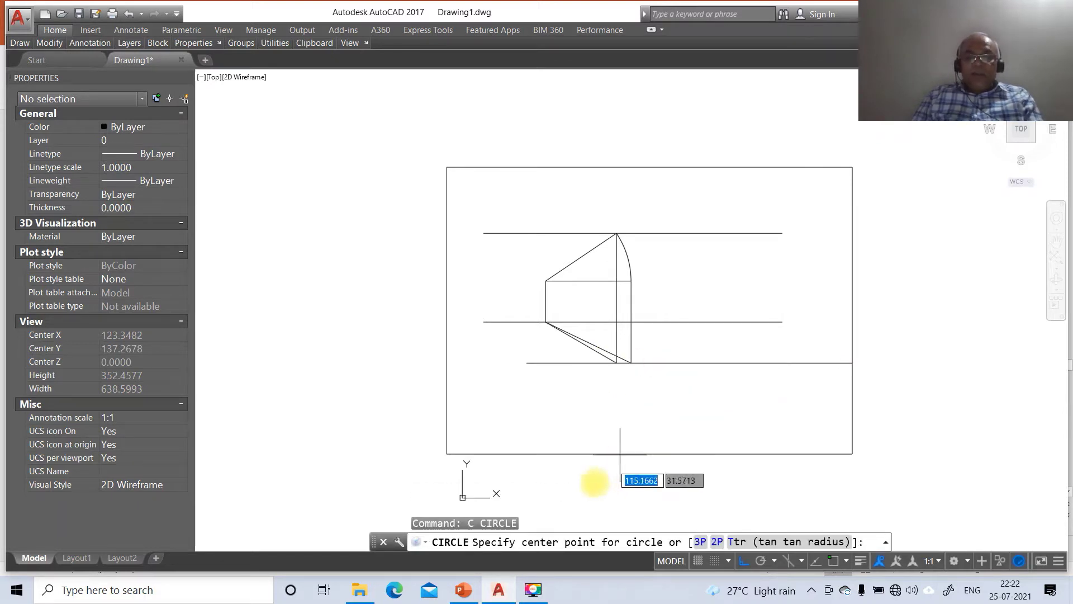
- Draw a circle centred on the left point passing through the lower sloping line's end
left_click(463, 590)
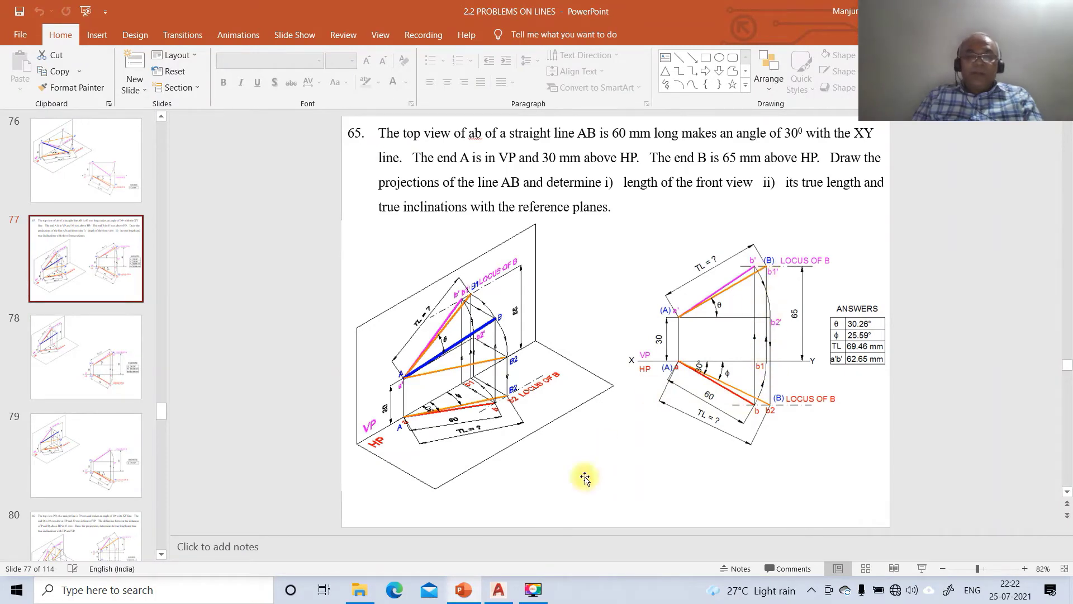
left_click(498, 590)
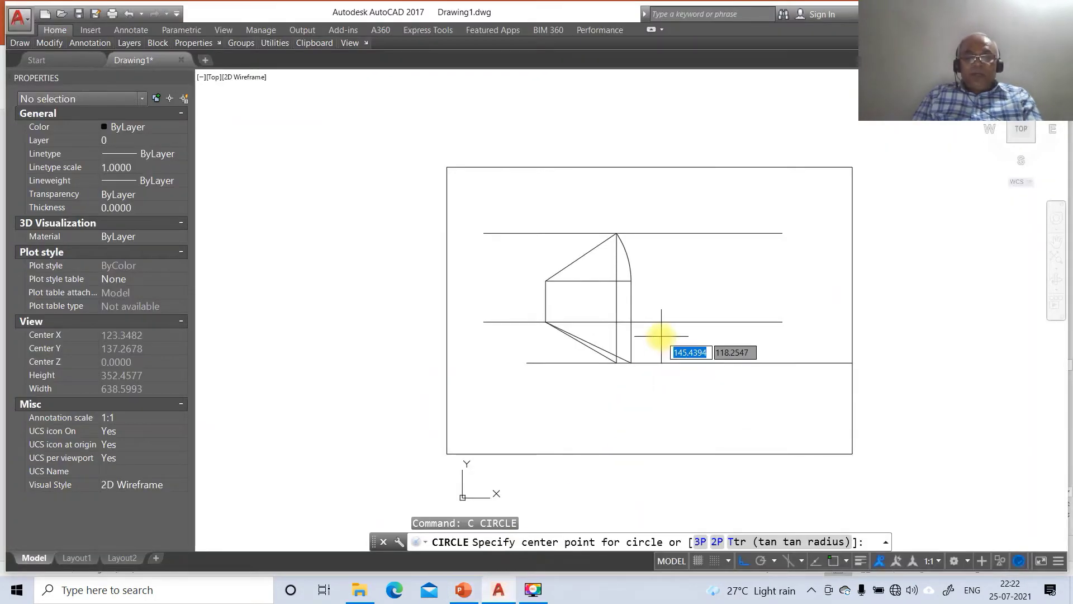
type("INT")
key("Return")
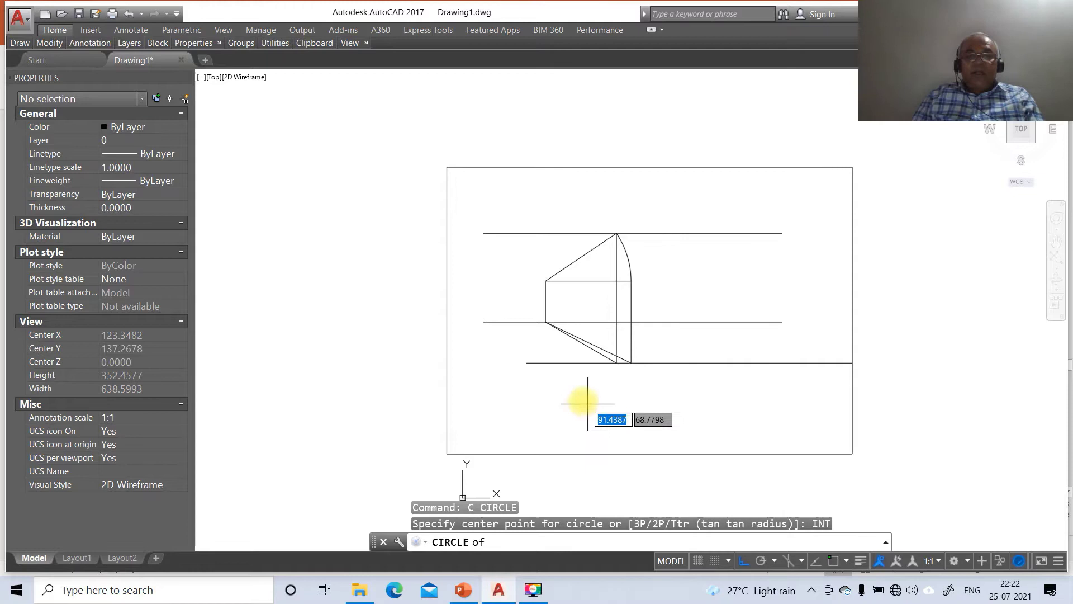
left_click(548, 324)
type("INT")
key("Return")
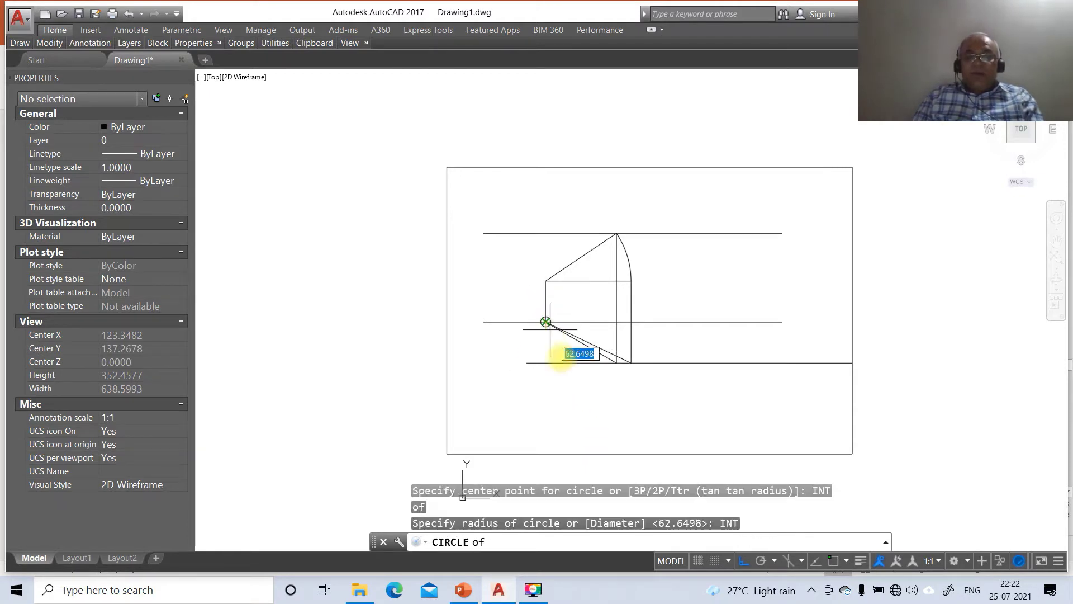
left_click(616, 362)
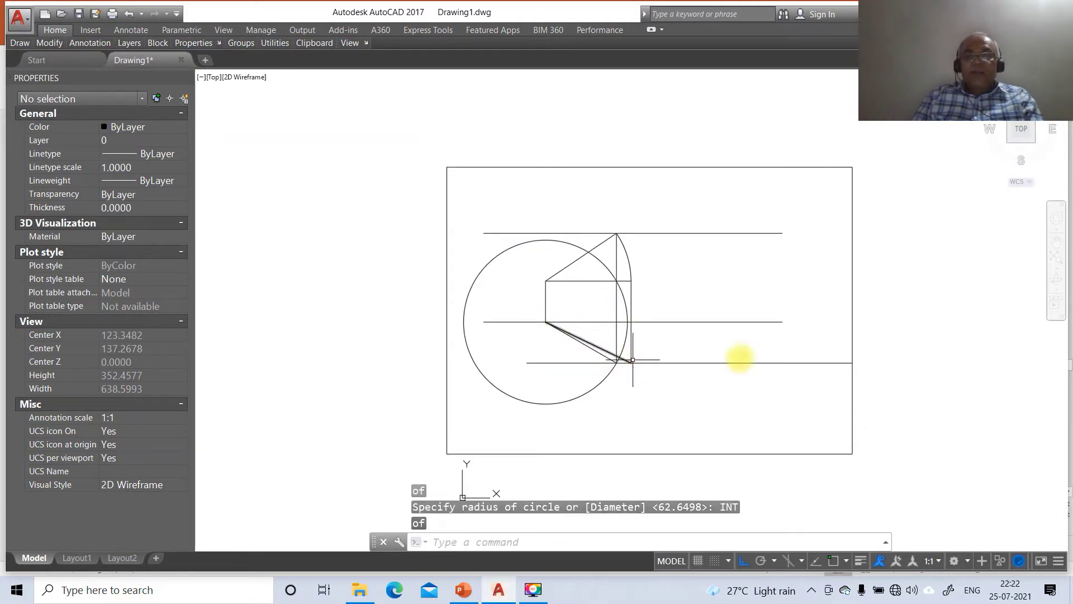
- Trim the circle against the lower slanted line and middle horizontal line, removing its upper and lower parts
type("TR")
key("Return")
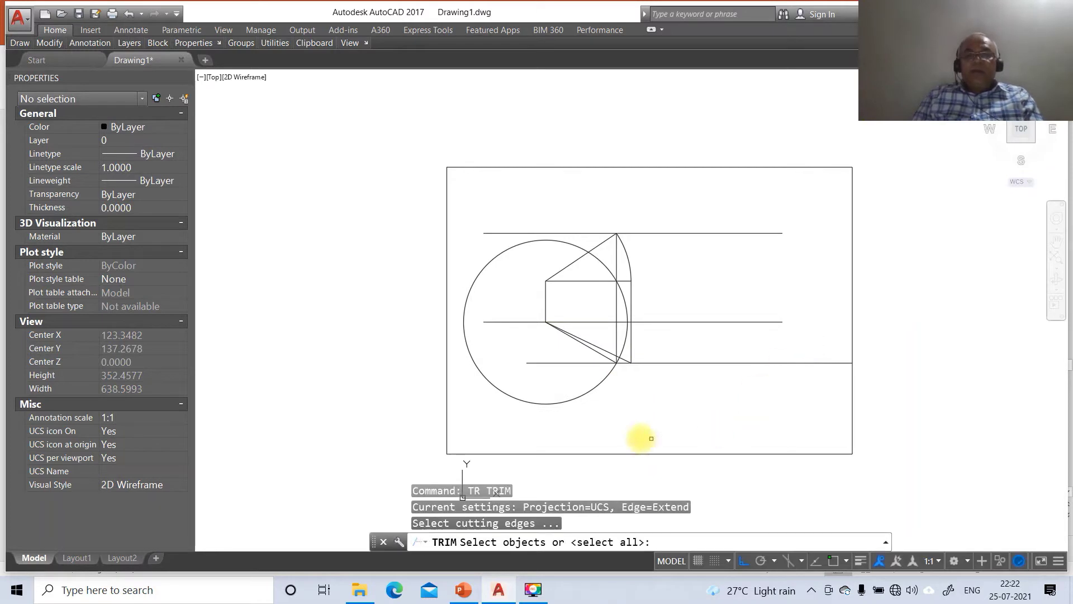
left_click(608, 357)
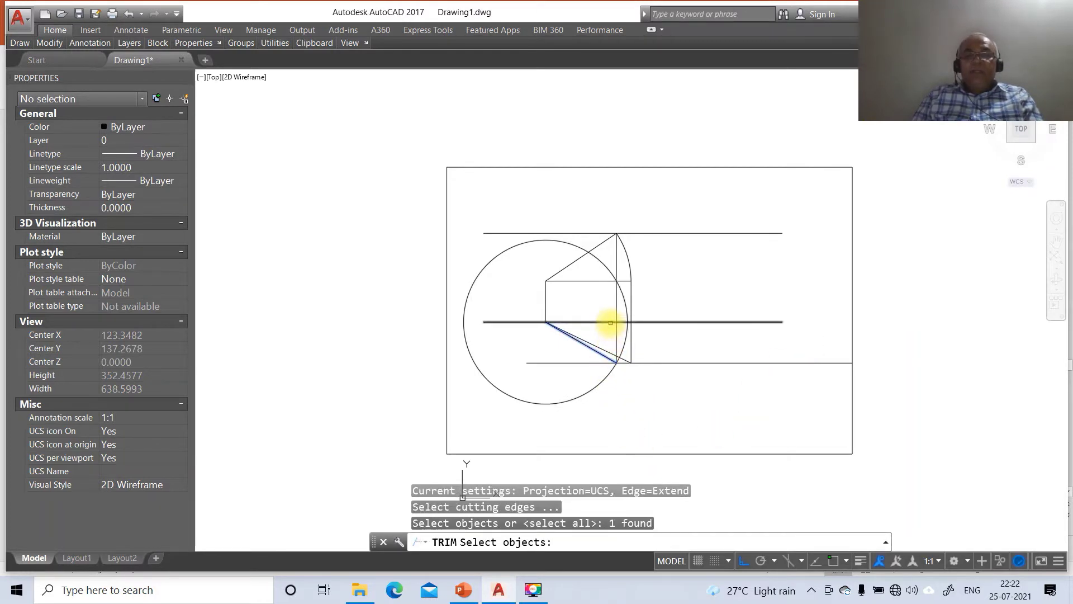
left_click(611, 322)
key("Return")
left_click(621, 309)
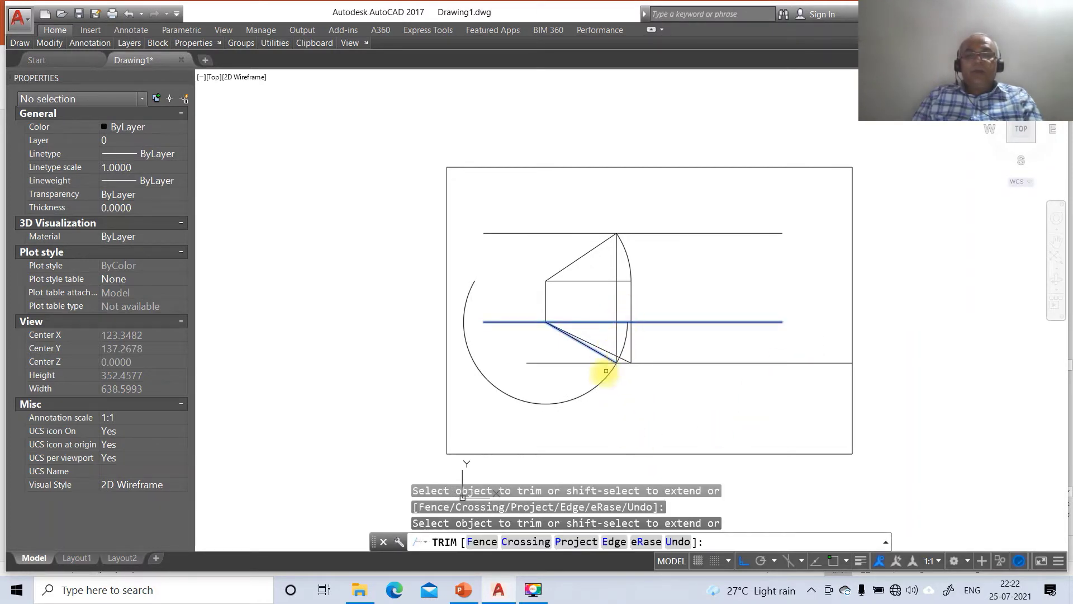
left_click(601, 372)
- Erase the leftover small arc on the left
type("E")
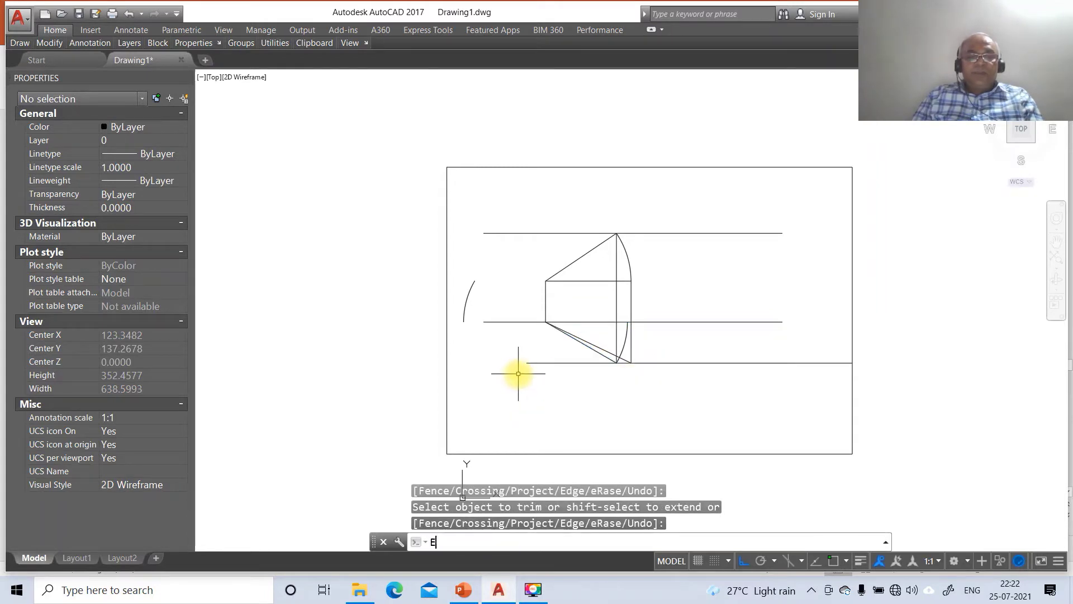
key("Return")
left_click(471, 294)
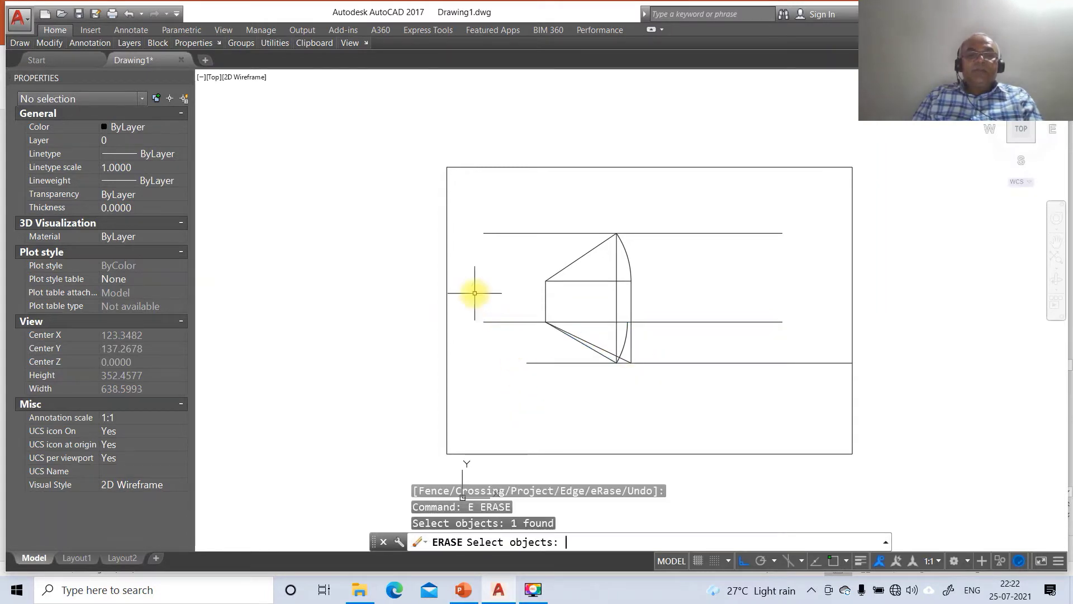
key("Return")
type("L")
key("Return")
- Draw a vertical line from the arc's end up to the top line, joined back to the left point
type("INT")
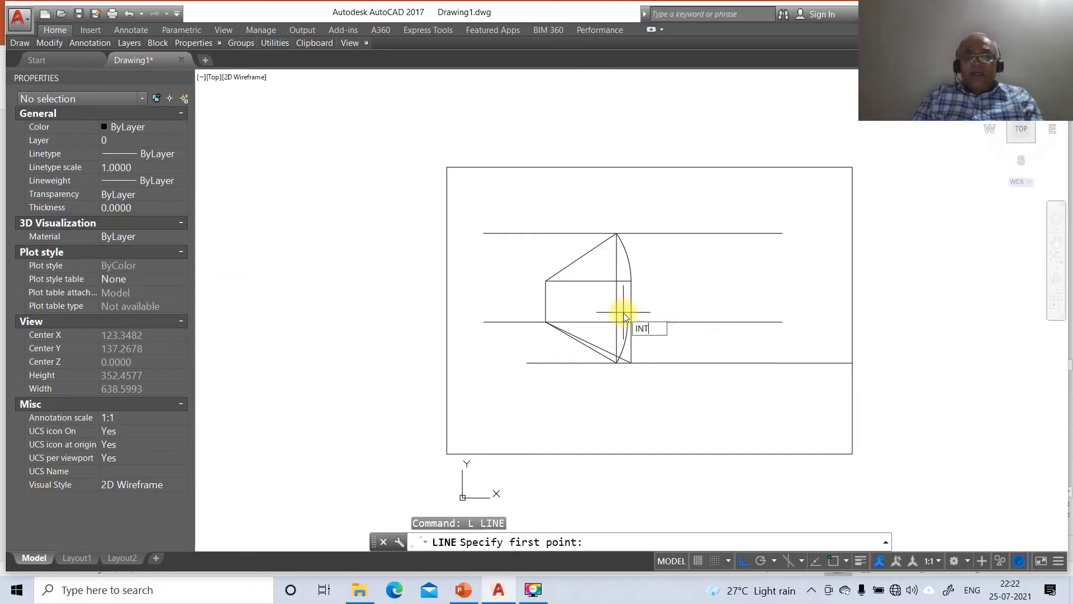
key("Return")
left_click(628, 325)
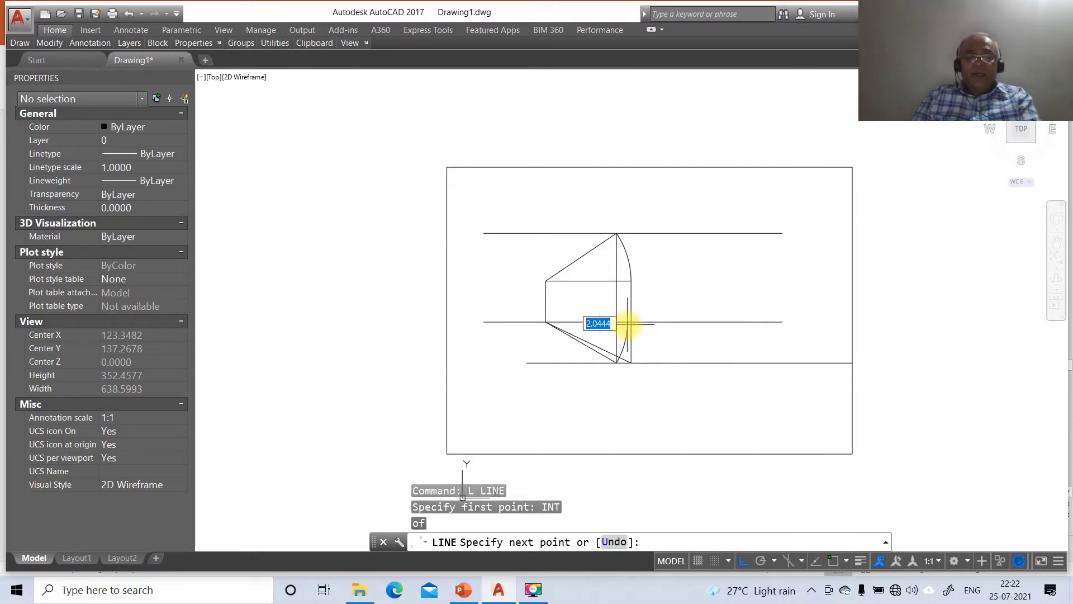
type("PER")
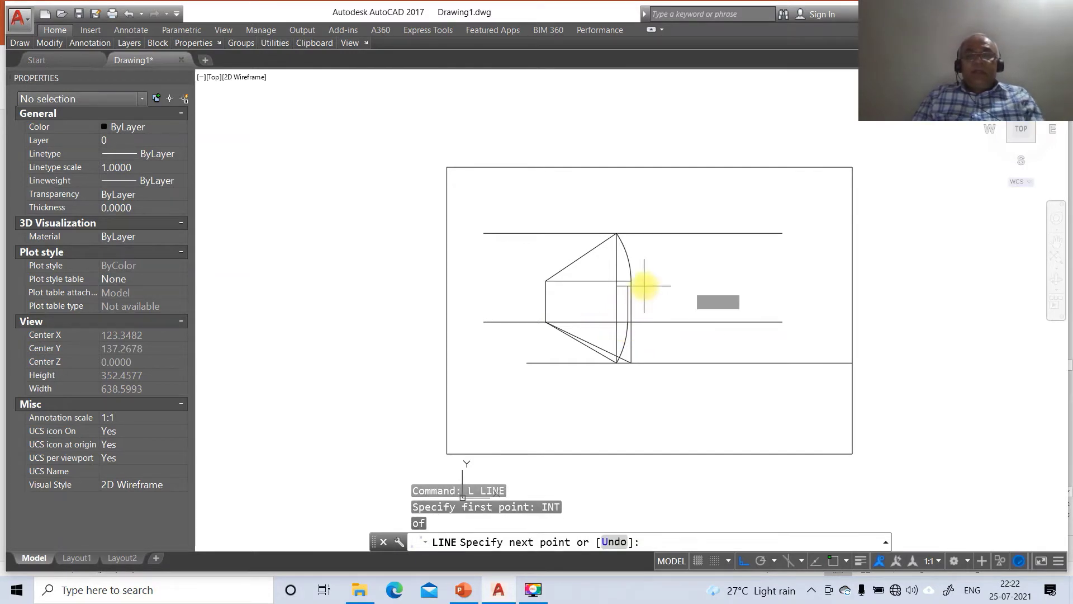
key("Return")
left_click(645, 236)
type("INT")
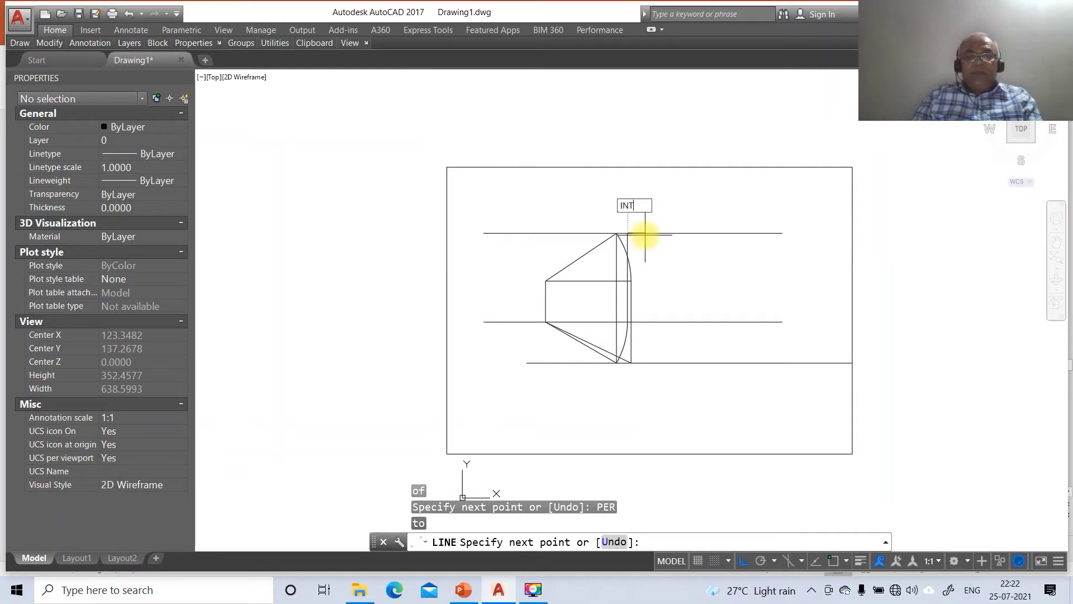
key("Return")
left_click(546, 281)
key("Return")
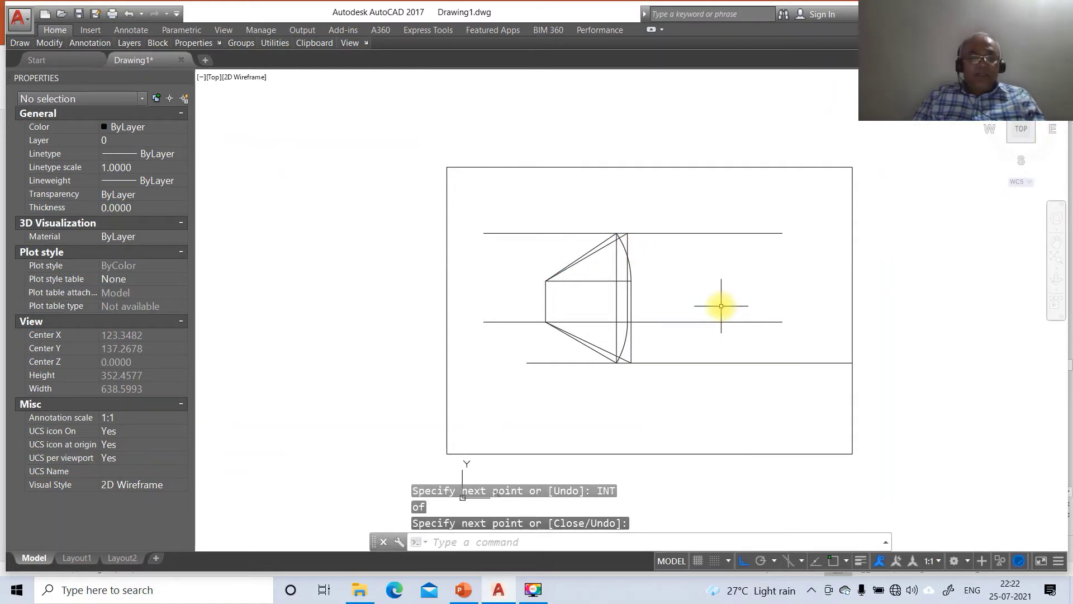
- Break off the middle horizontal line's left and right overhangs
type("z")
key("Return")
type("w")
key("Return")
left_click(469, 205)
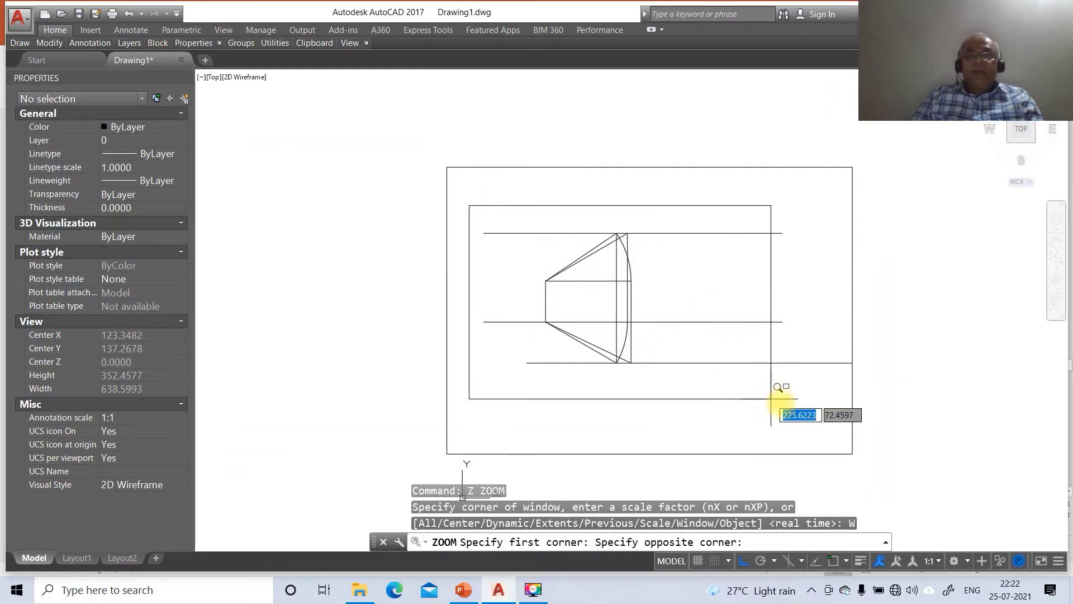
left_click(790, 405)
type("br")
key("Return")
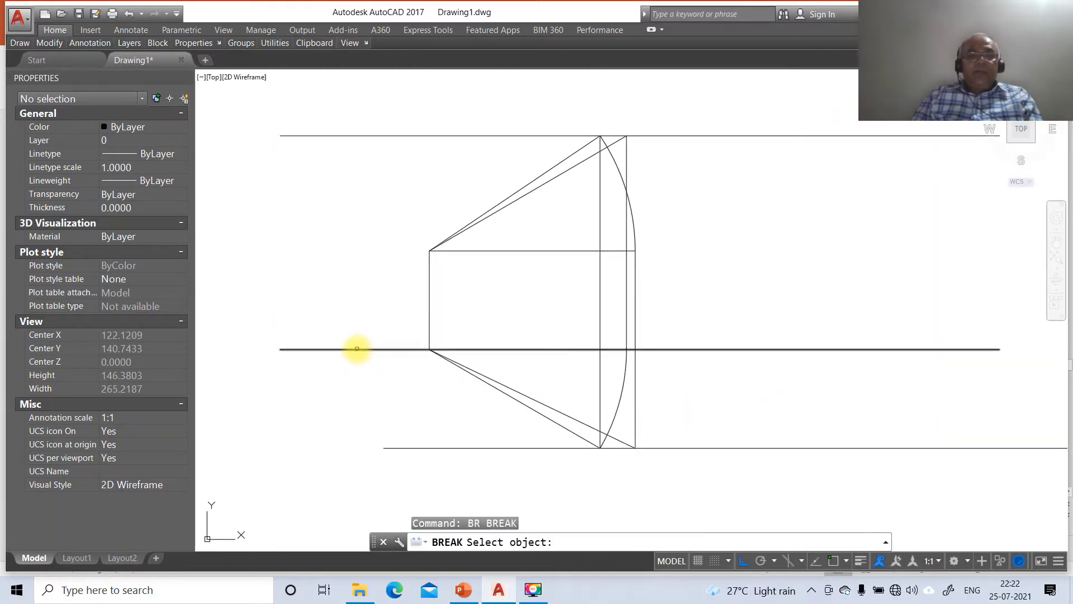
left_click(357, 350)
left_click(247, 378)
key("Return")
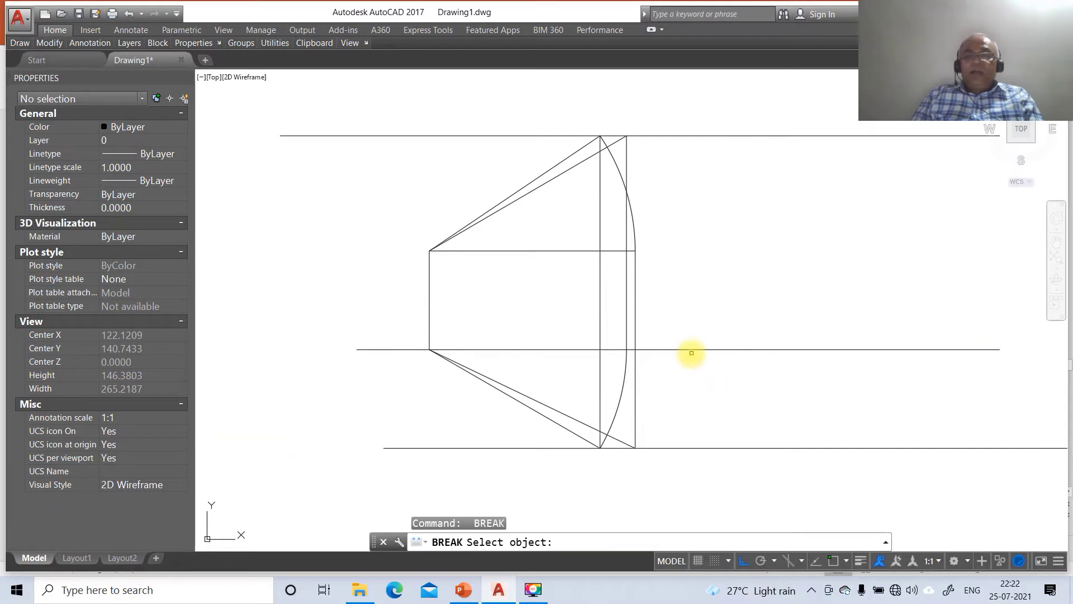
left_click(696, 350)
left_click(1011, 358)
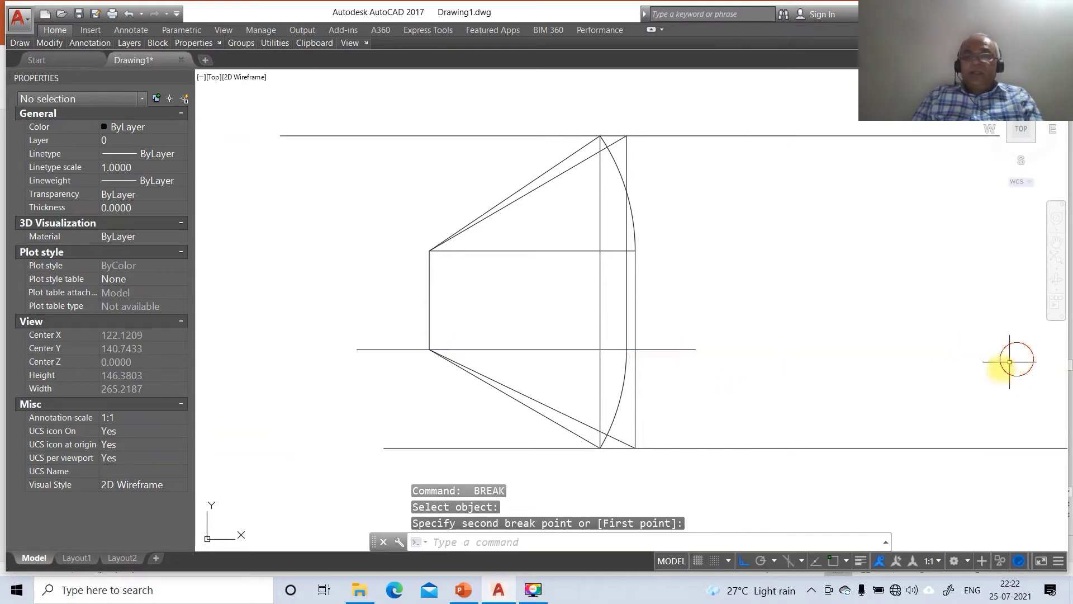
key("Return")
- Break gaps in the bottom and top lines on both sides of the drawing
left_click(695, 448)
left_click(855, 450)
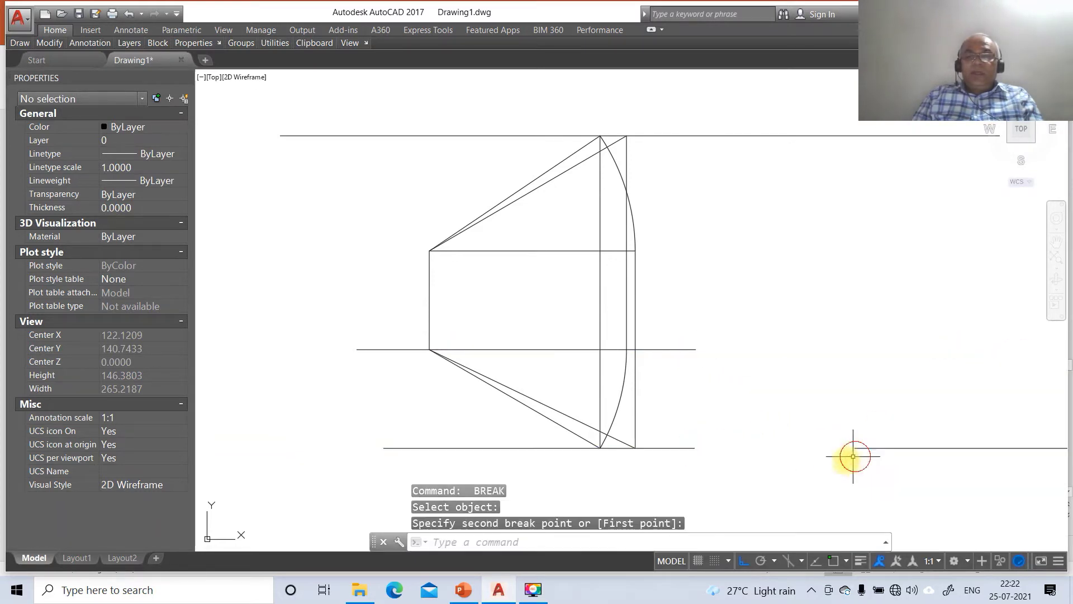
key("Return")
left_click(560, 450)
left_click(540, 448)
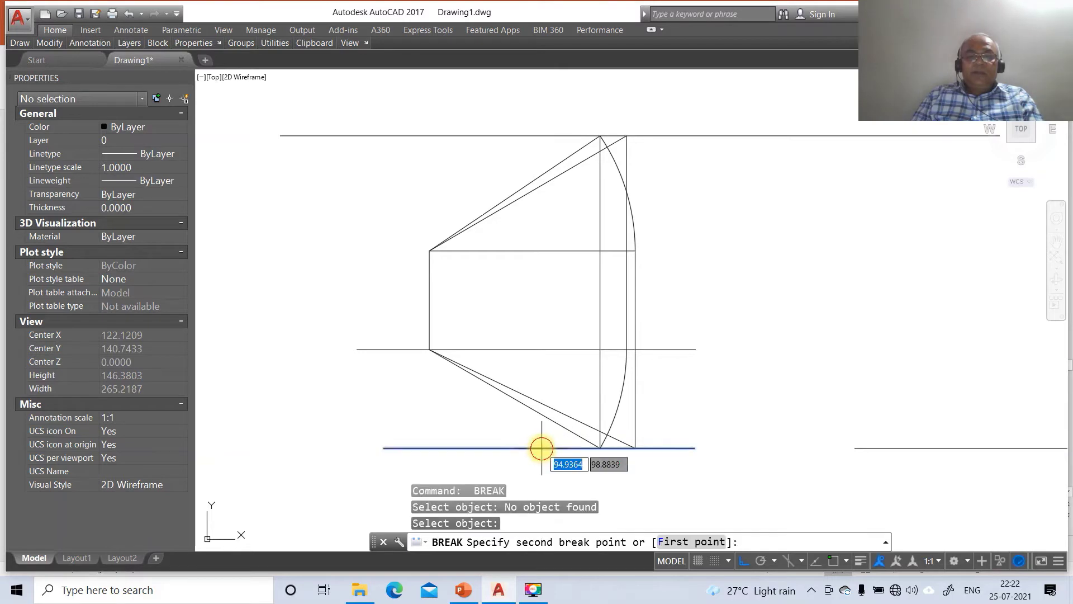
left_click(478, 459)
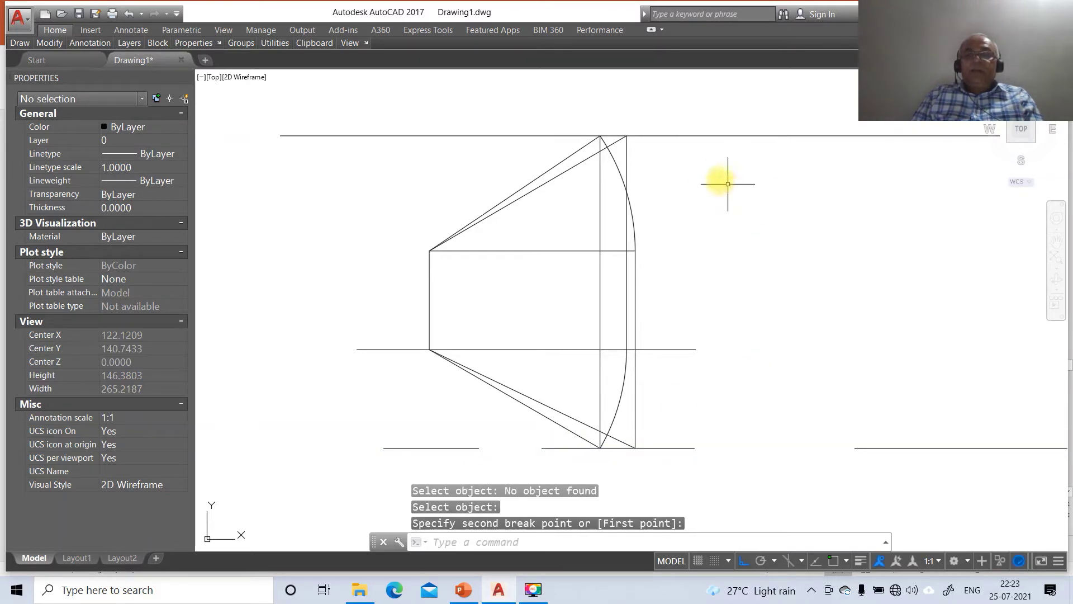
key("Return")
left_click(695, 135)
left_click(831, 147)
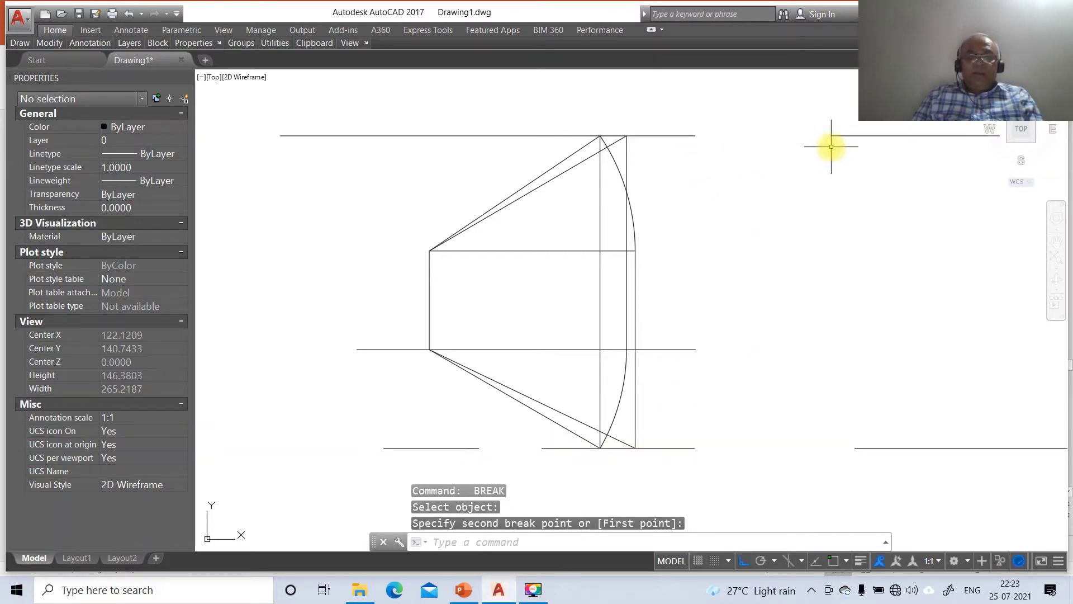
key("Return")
left_click(548, 137)
left_click(450, 150)
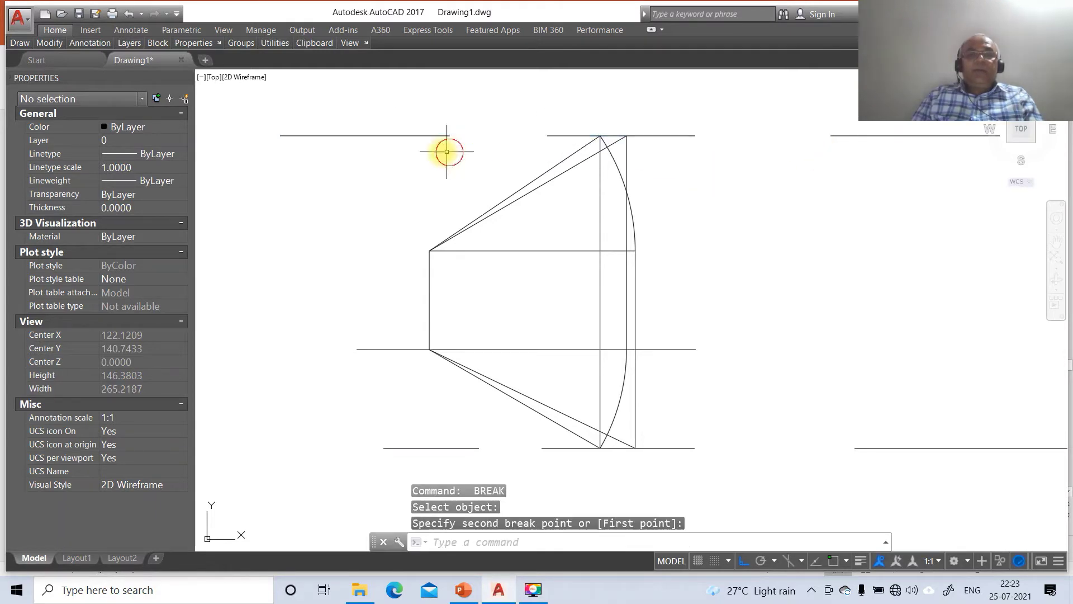
- Erase the cut-off top-left, bottom-right and bottom-left line pieces
type("E")
key("Return")
left_click(448, 110)
left_click(395, 158)
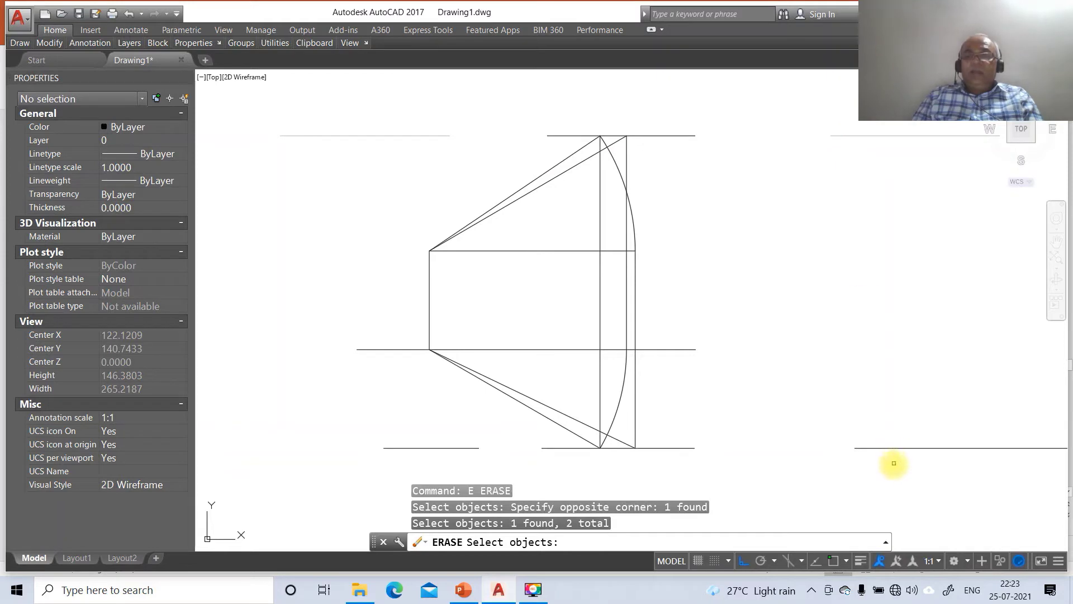
left_click(896, 447)
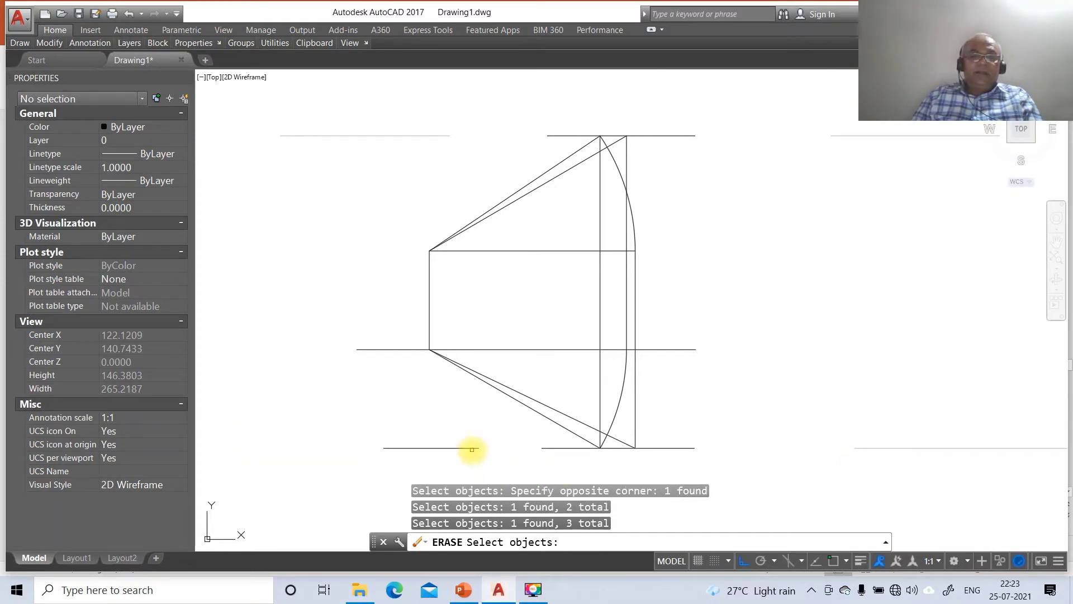
left_click(381, 439)
left_click(484, 456)
key("Return")
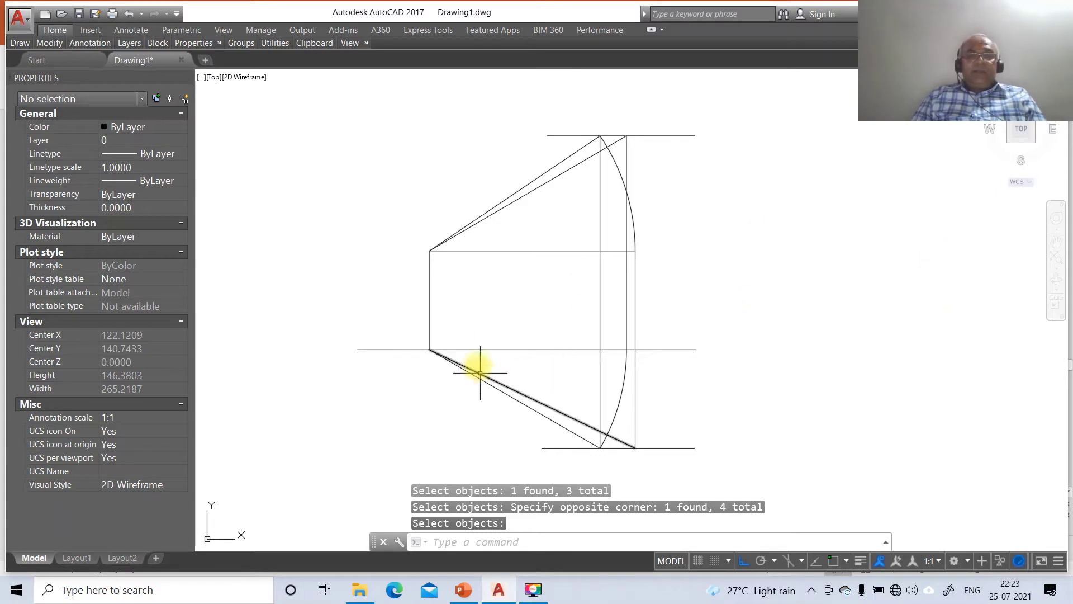
- Put the long horizontal reference line on the XY layer
key("Return")
left_click(469, 350)
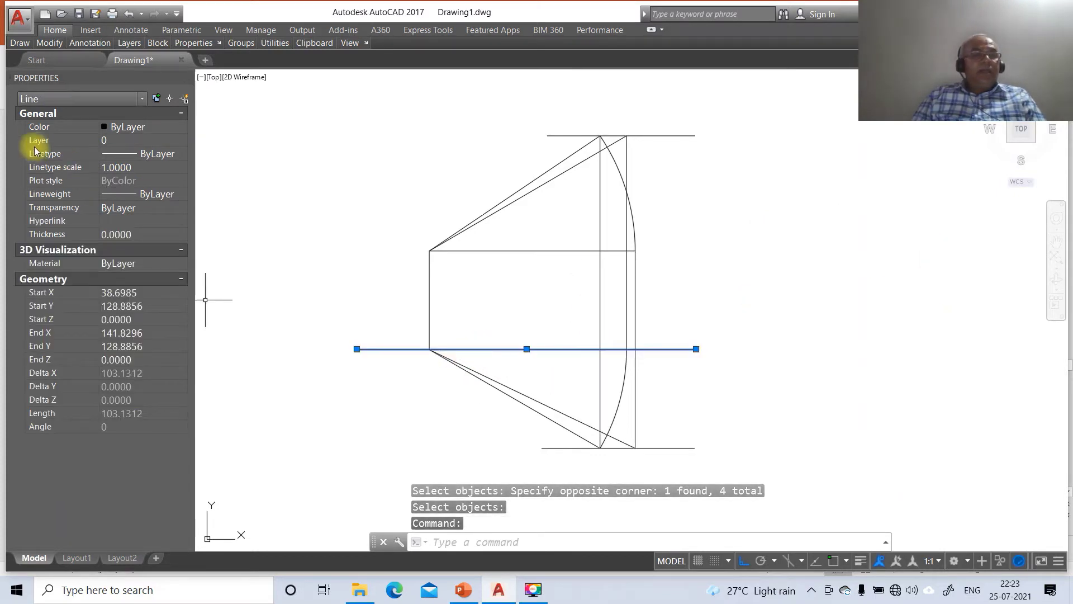
left_click(143, 140)
left_click(182, 140)
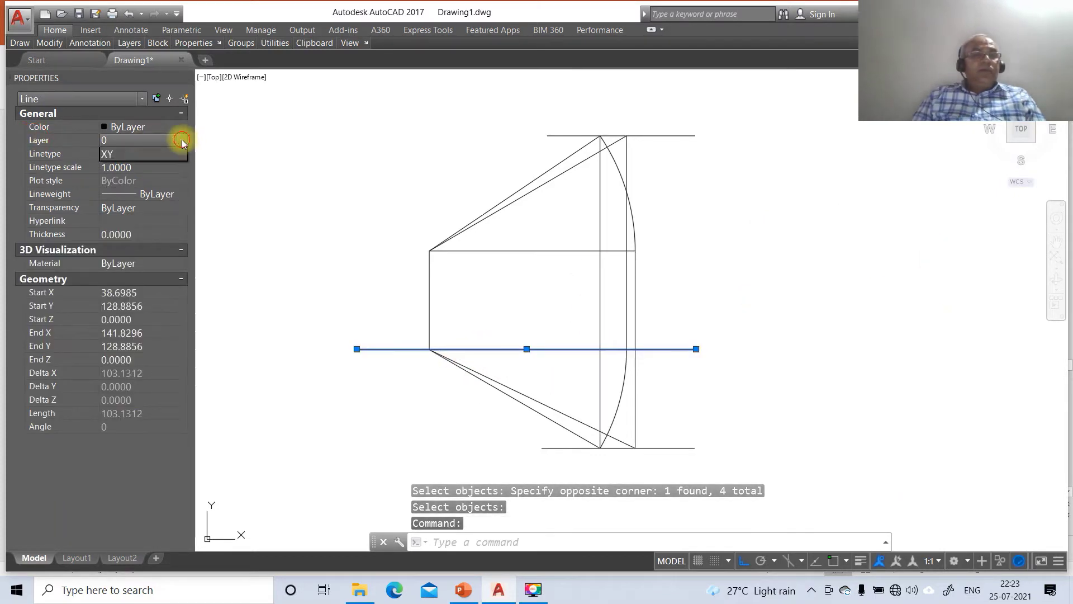
left_click(133, 217)
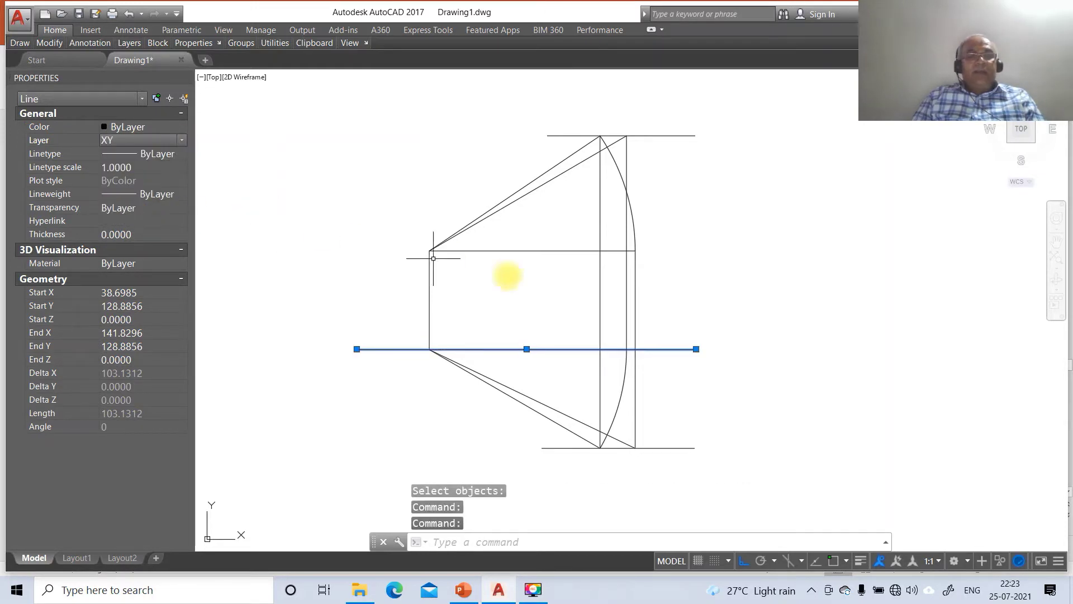
key("Escape")
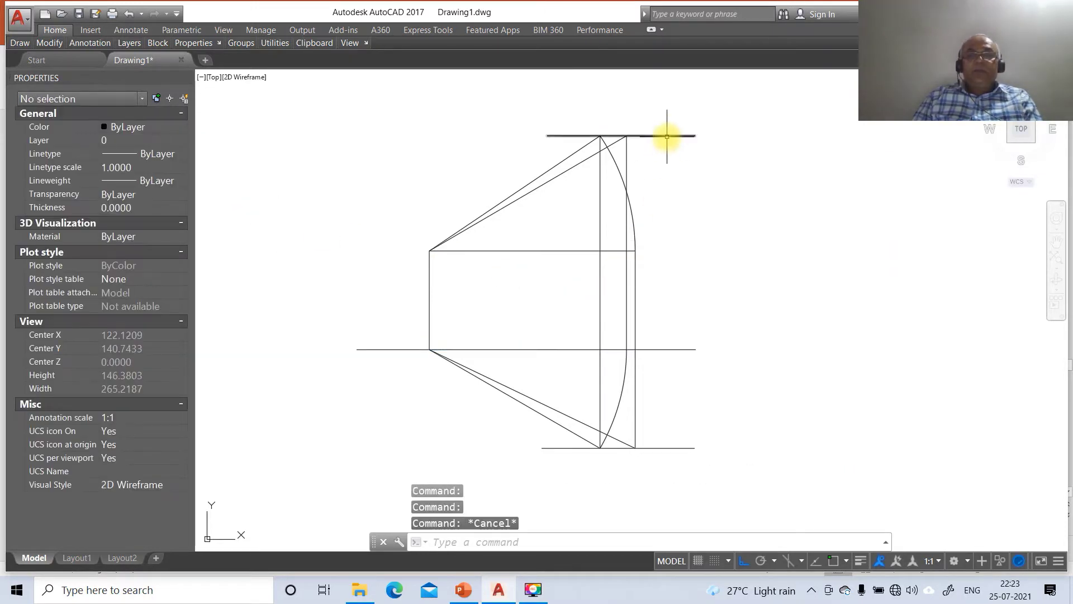
- Move the top and bottom horizontal lines onto the dash-dot LOCUS layer
left_click(666, 136)
left_click(671, 448)
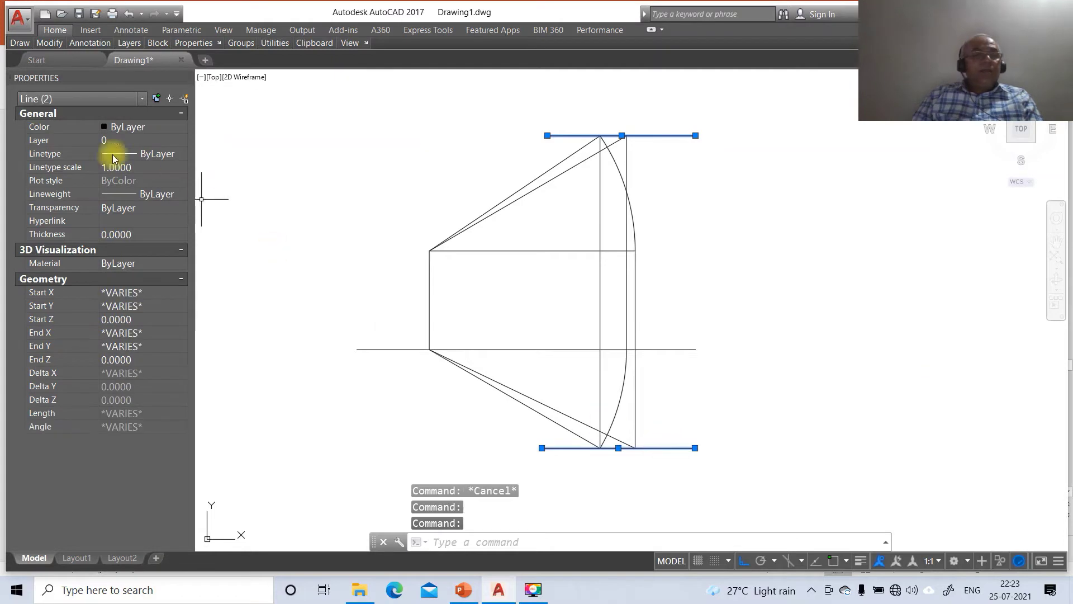
left_click(179, 140)
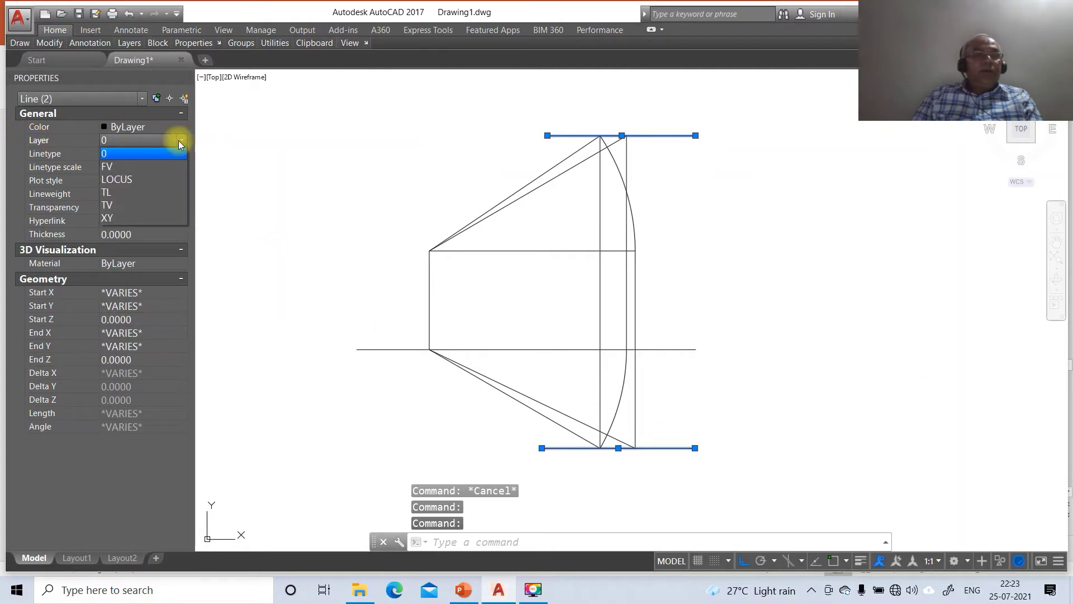
left_click(150, 174)
left_click(132, 168)
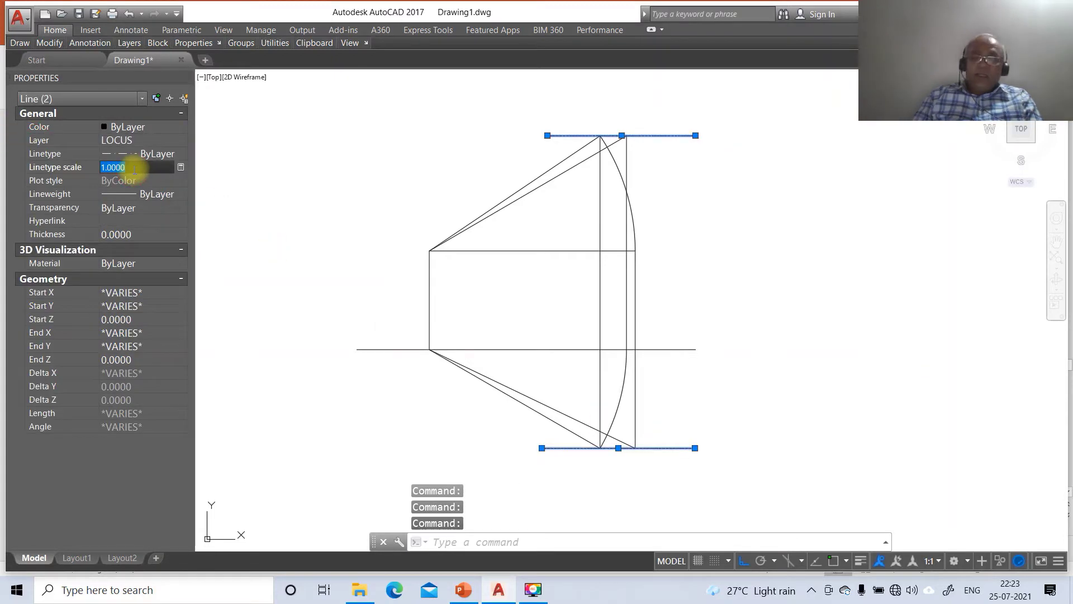
key("Return")
key("Escape")
key("Escape")
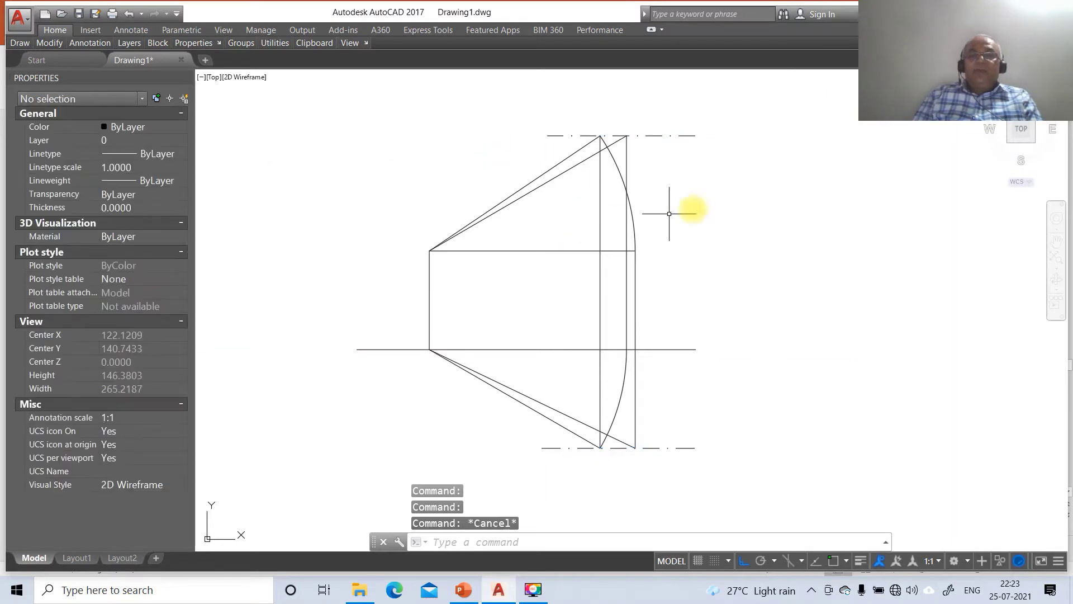
- Put both outer sloped true-length lines on the orange TL layer and show lineweights
left_click(570, 168)
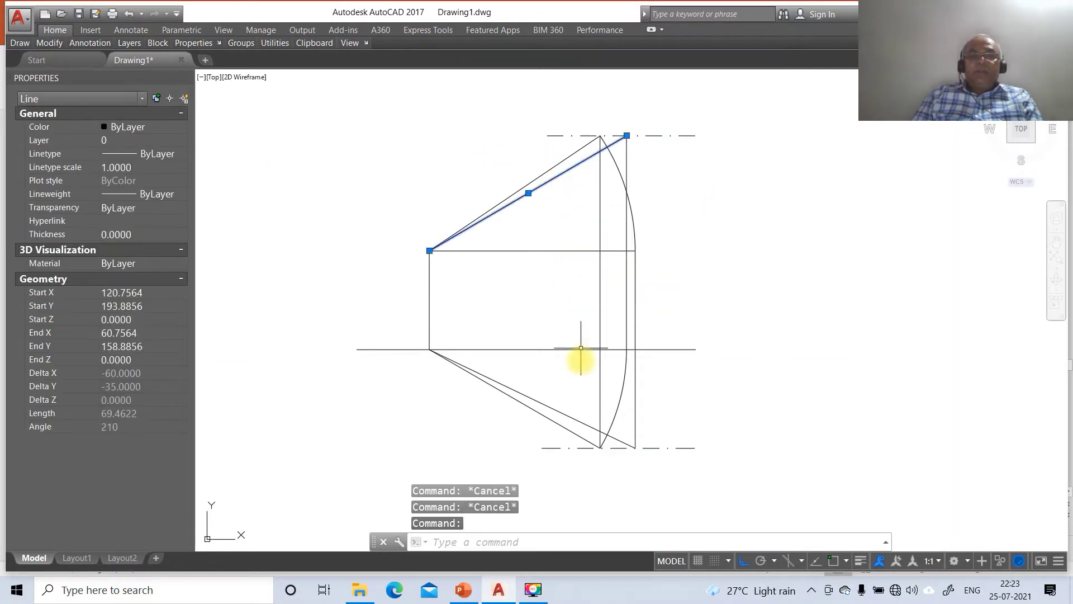
left_click(568, 413)
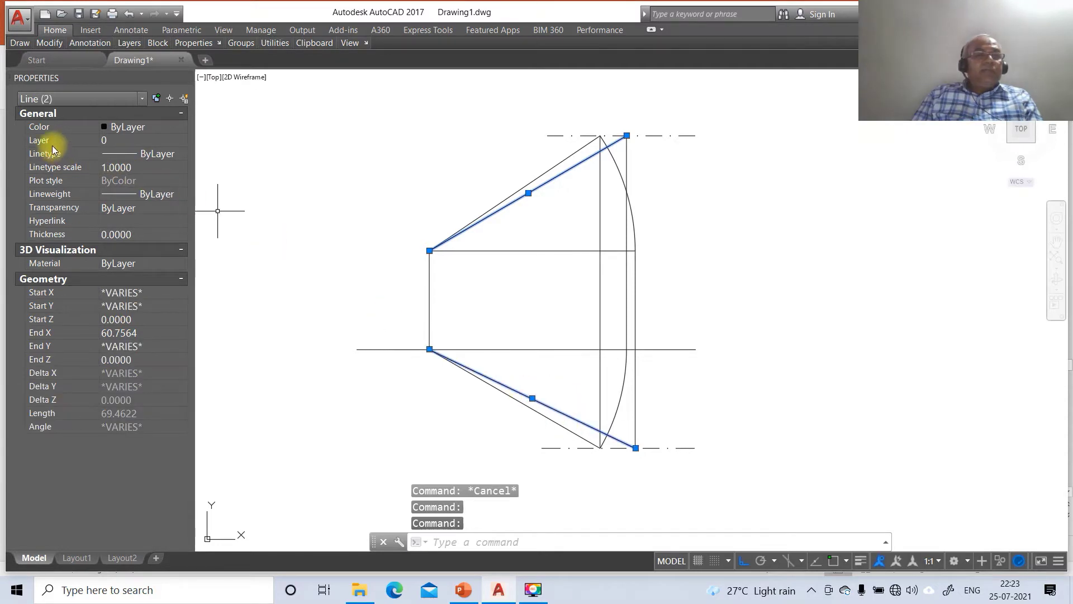
left_click(149, 141)
left_click(180, 141)
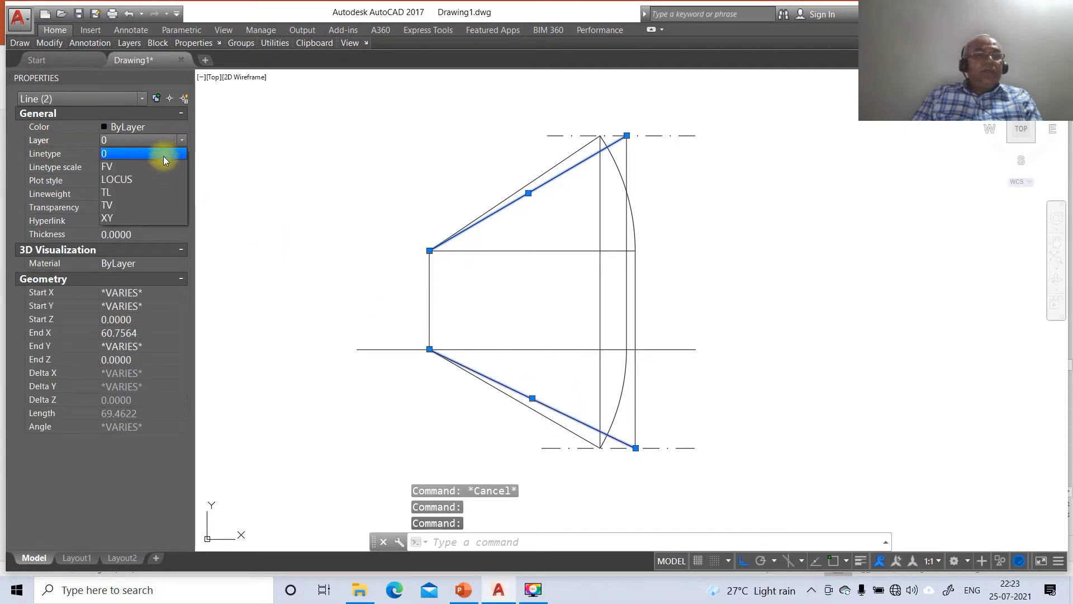
left_click(138, 190)
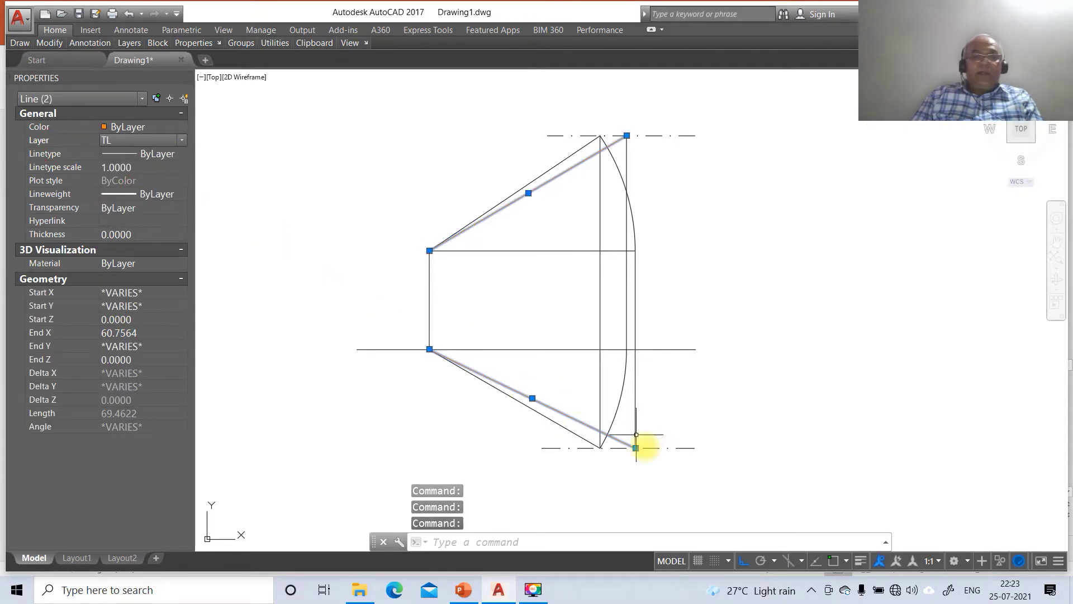
left_click(861, 561)
key("Escape")
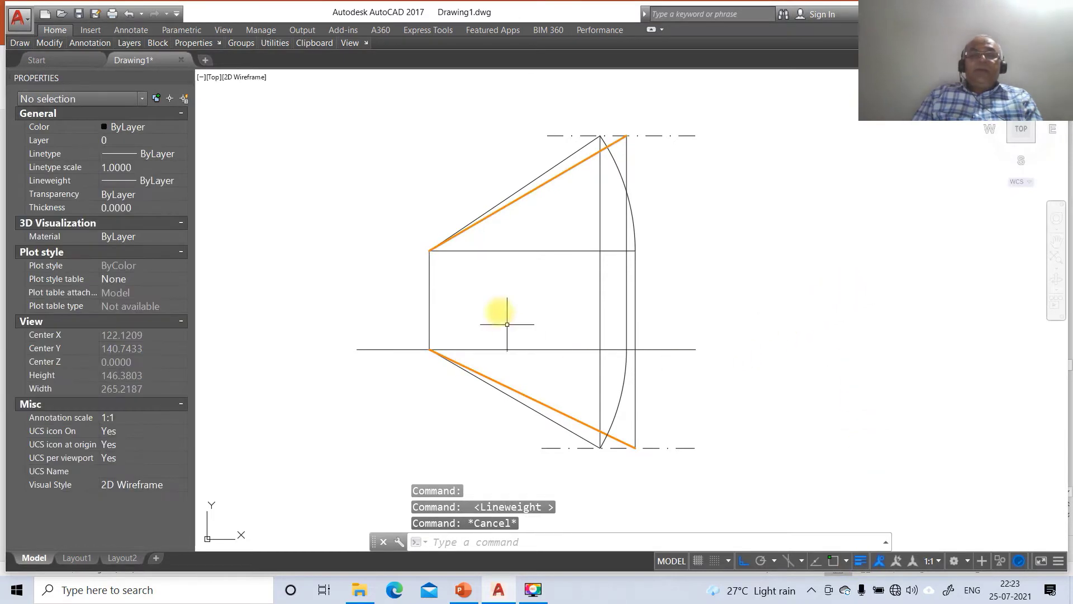
- Place the upper inner sloped line on the magenta FV layer
left_click(514, 191)
left_click(63, 144)
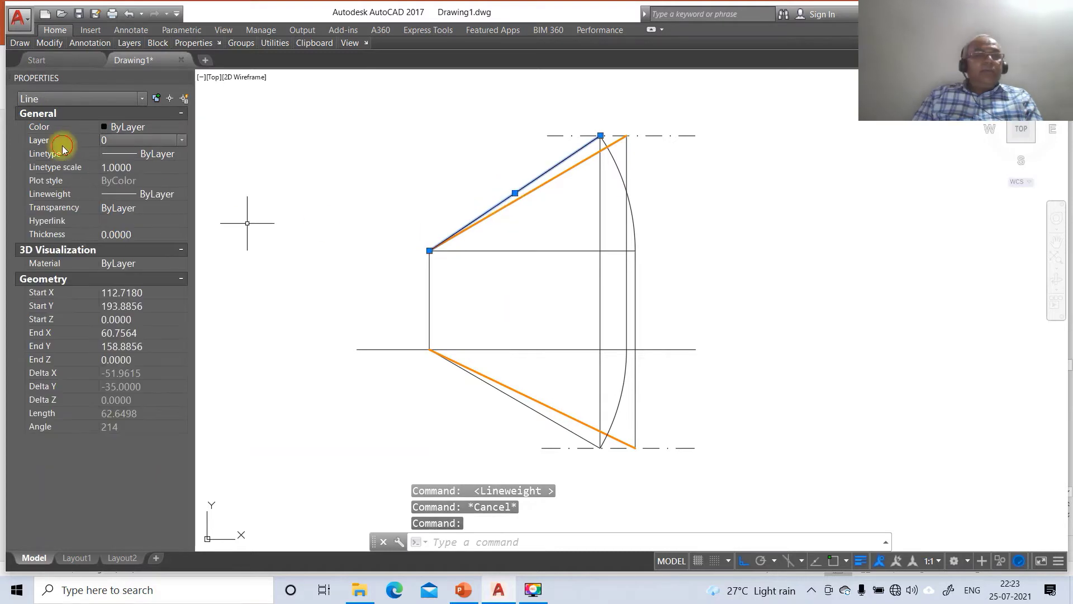
left_click(183, 141)
left_click(149, 160)
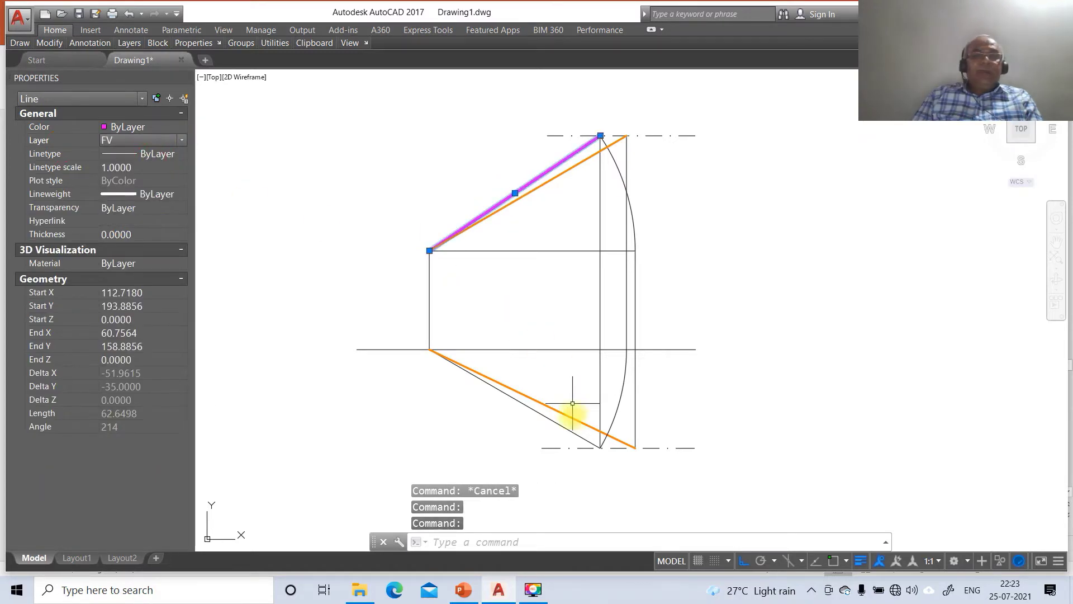
key("Escape")
- Move the lower inner sloped line to the red top-view layer, checking the reference slide
left_click(538, 416)
left_click(44, 141)
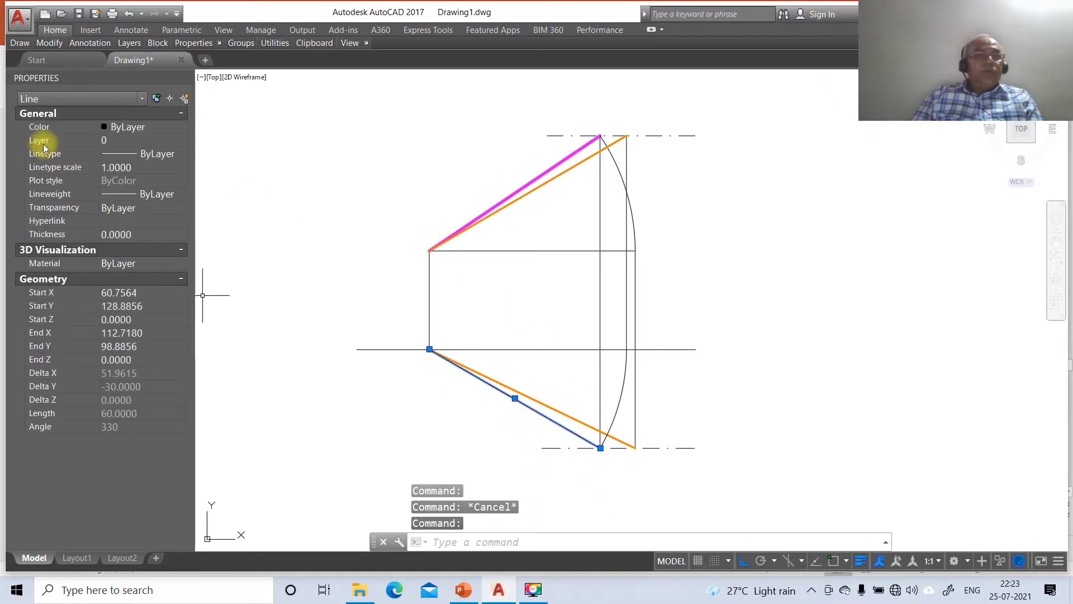
left_click(181, 142)
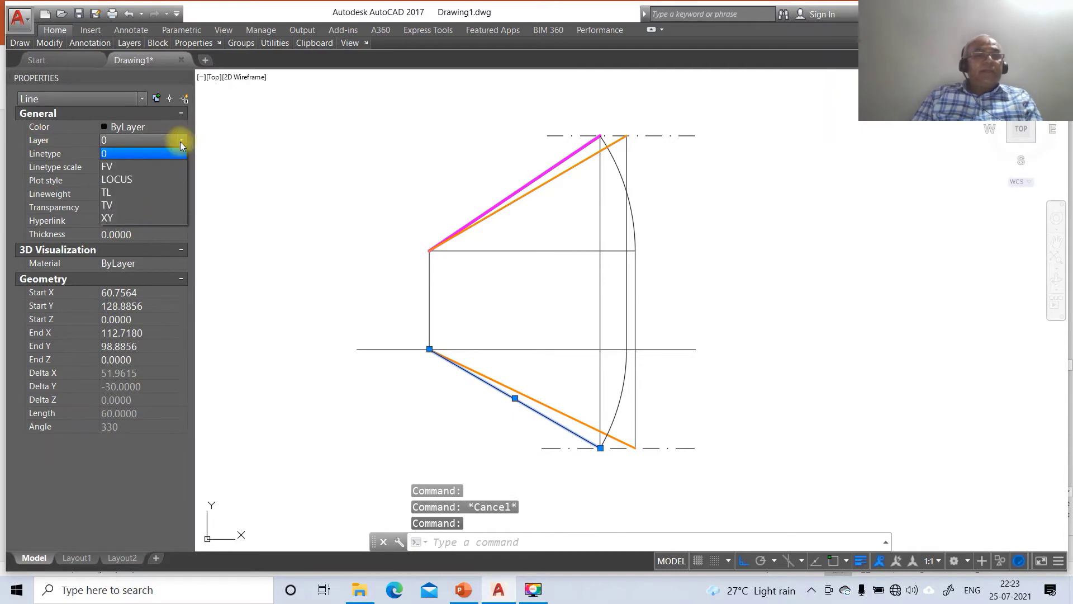
left_click(138, 192)
key("Escape")
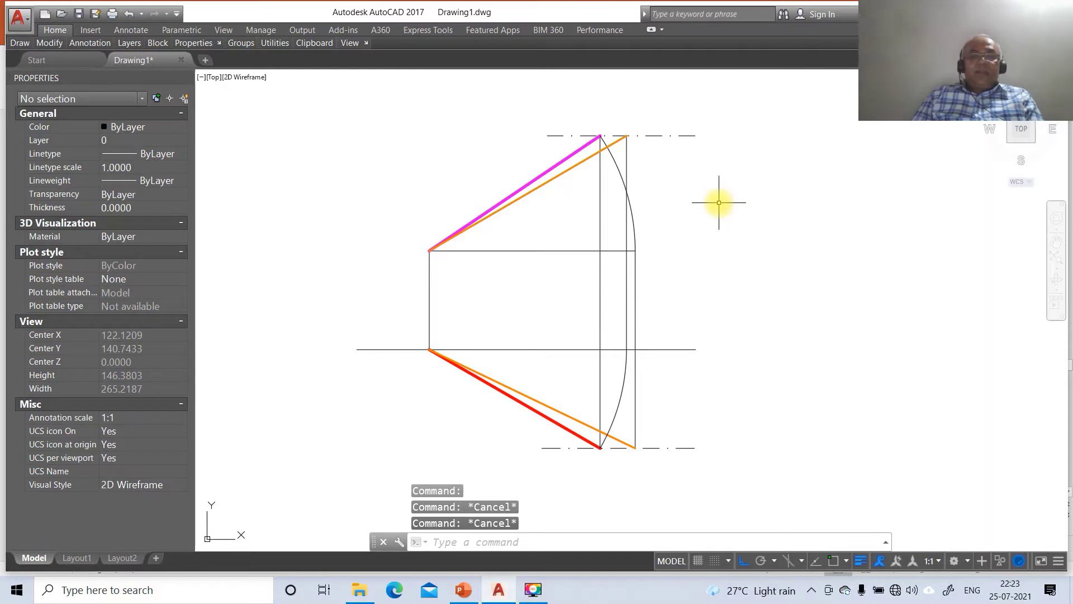
left_click(464, 591)
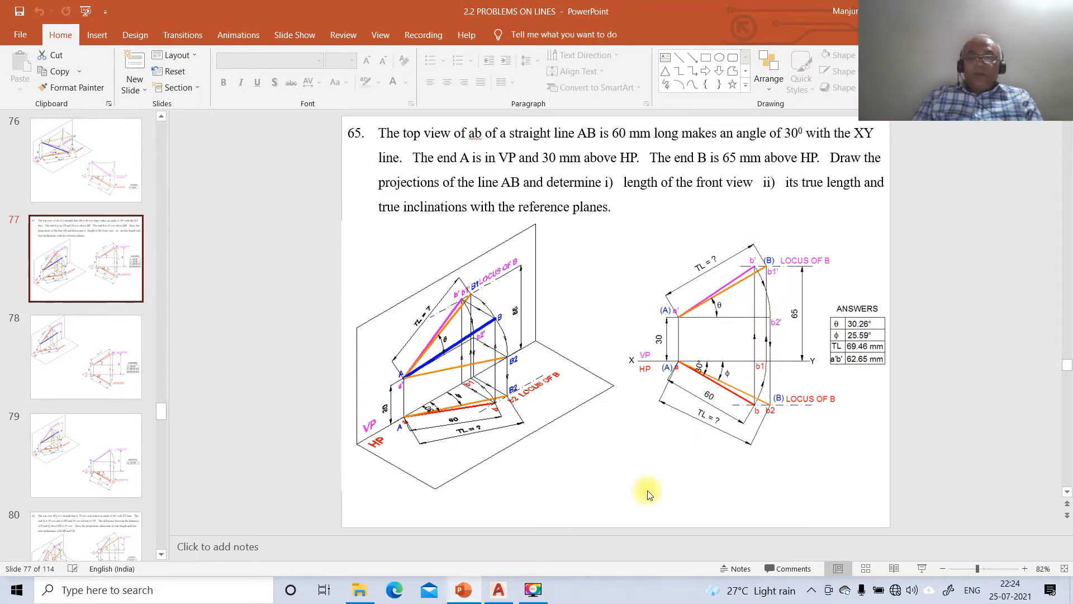
left_click(502, 597)
- Edit the Standard dimension style via DDIM, setting linear precision to whole numbers
type("L")
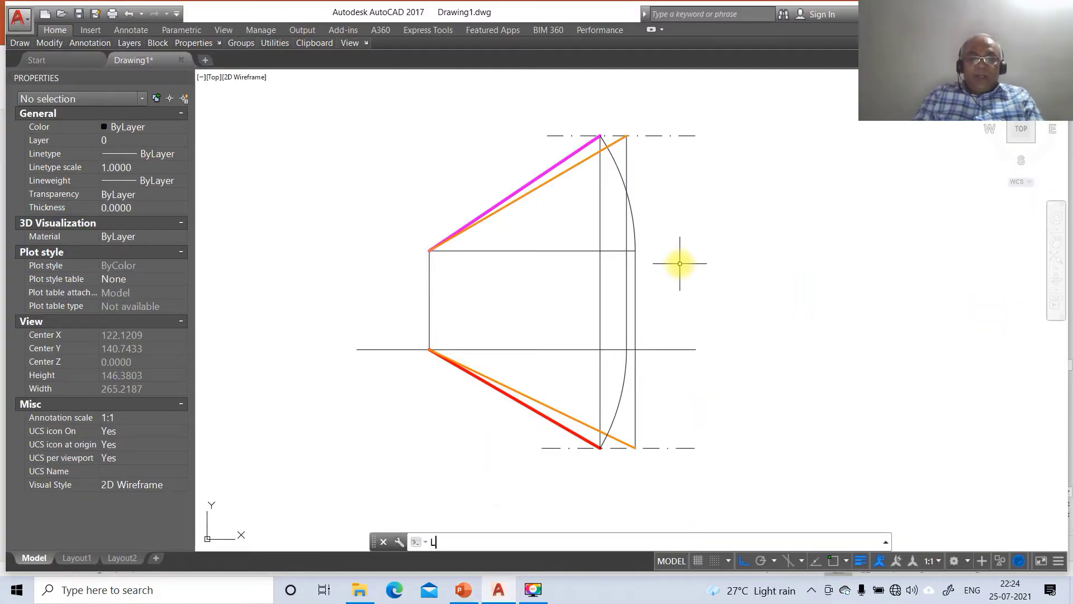
key("Escape")
key("Escape")
type("DIM")
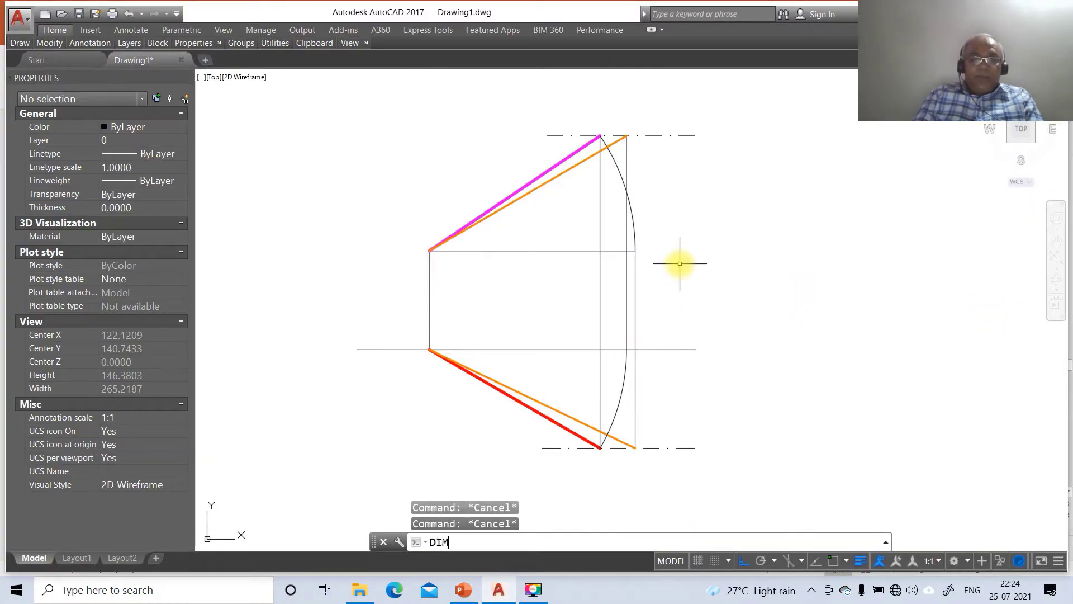
key("Return")
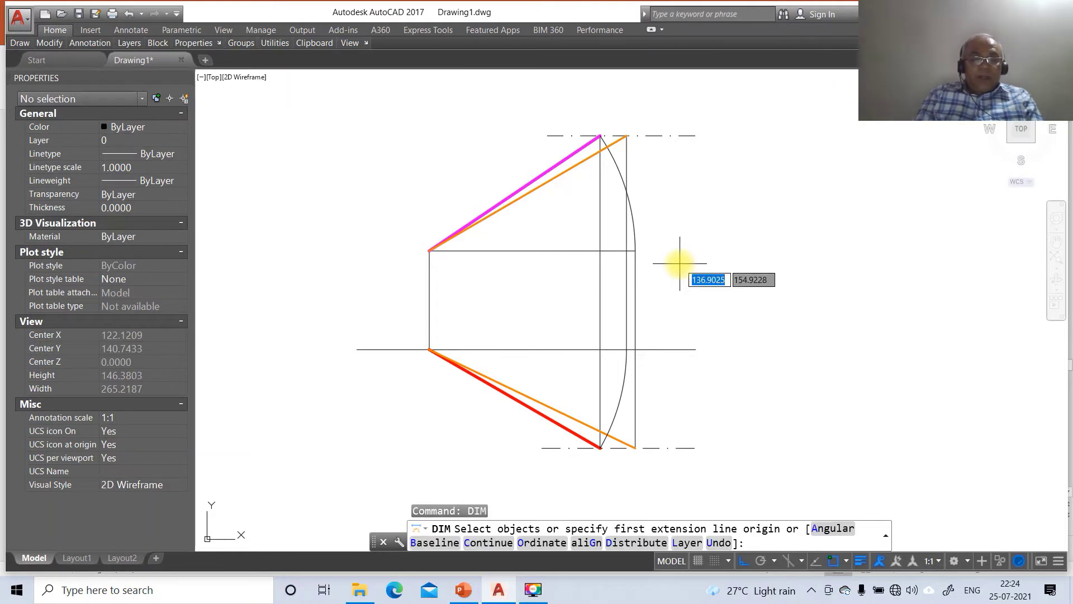
key("Escape")
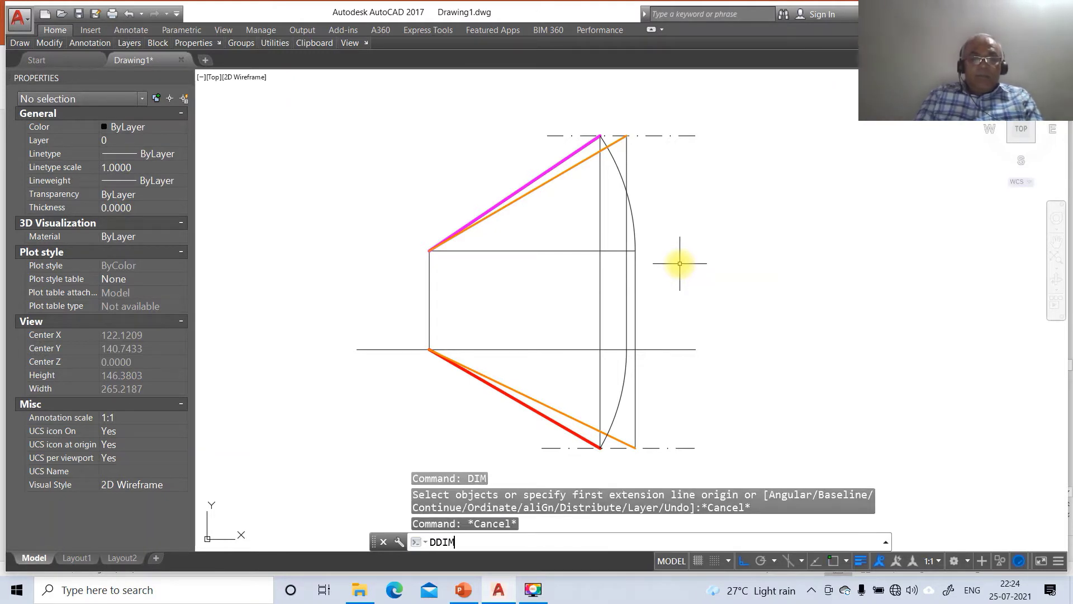
type("DDIM")
key("Return")
left_click(696, 265)
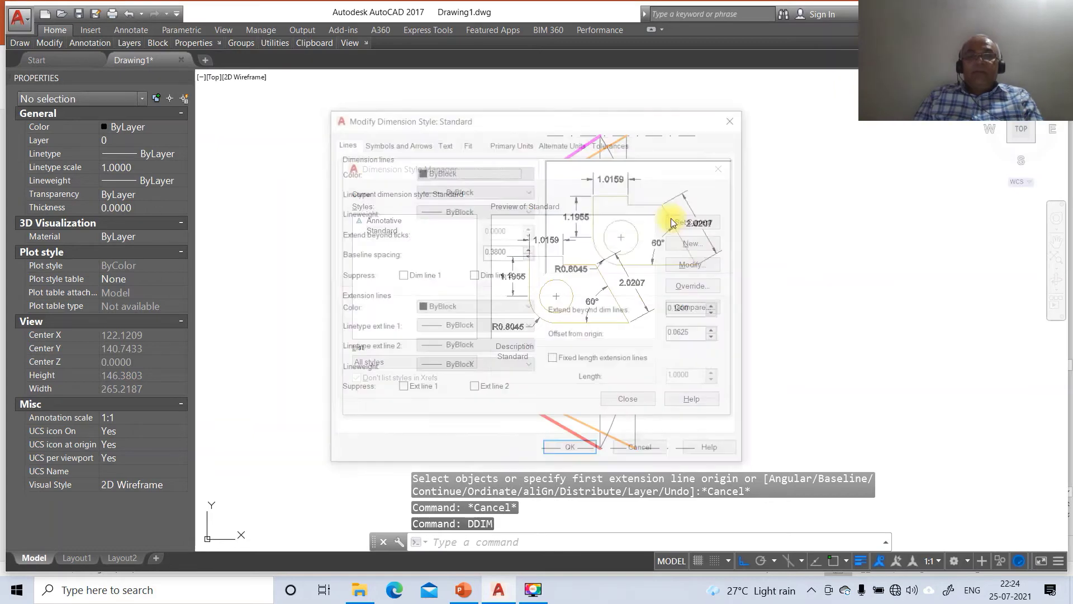
left_click(511, 142)
left_click(492, 191)
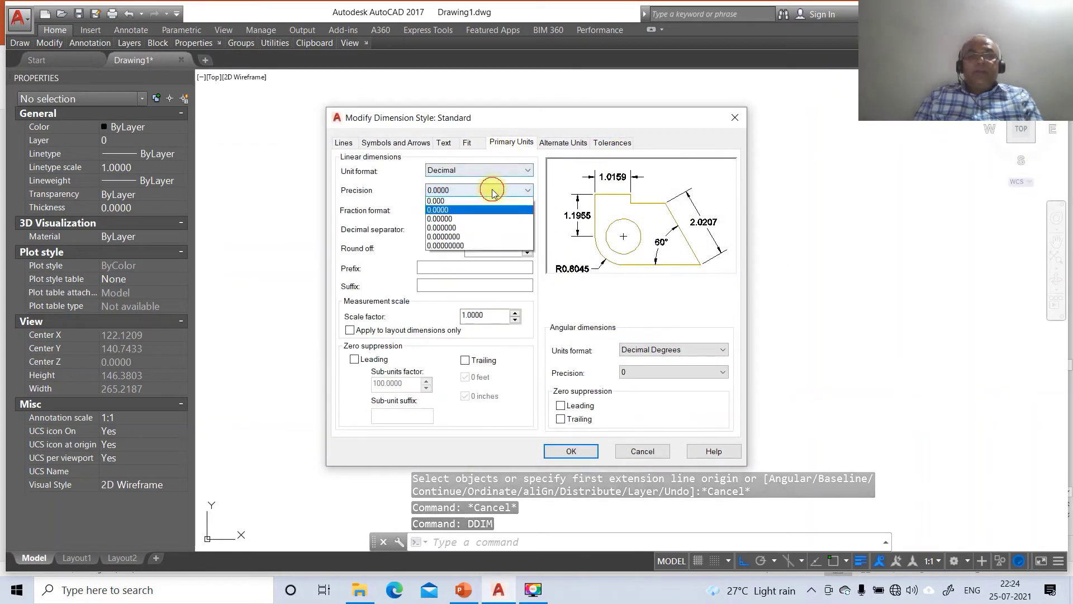
scroll(492, 193, "up", 1)
left_click(467, 203)
- Align dimension text with the line, placed Above with a 2 offset
left_click(441, 144)
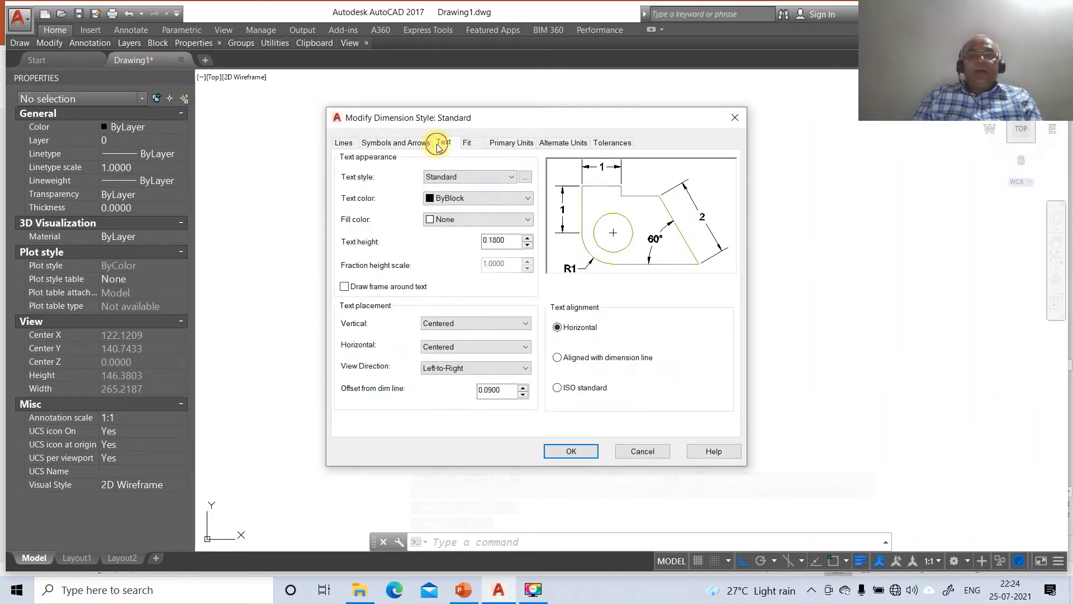
left_click_drag(510, 239, 426, 243)
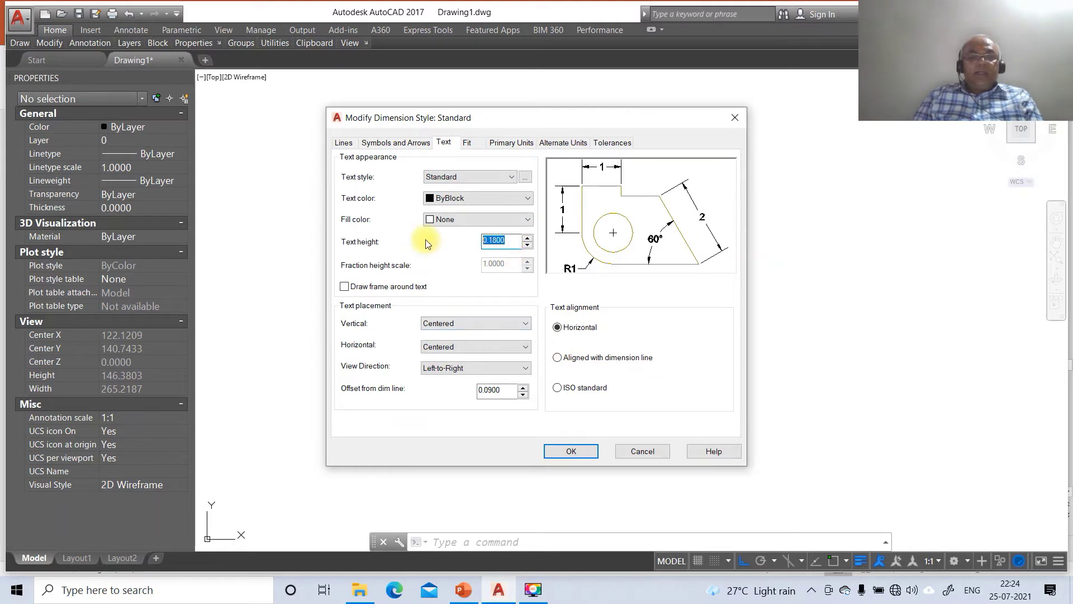
left_click(558, 358)
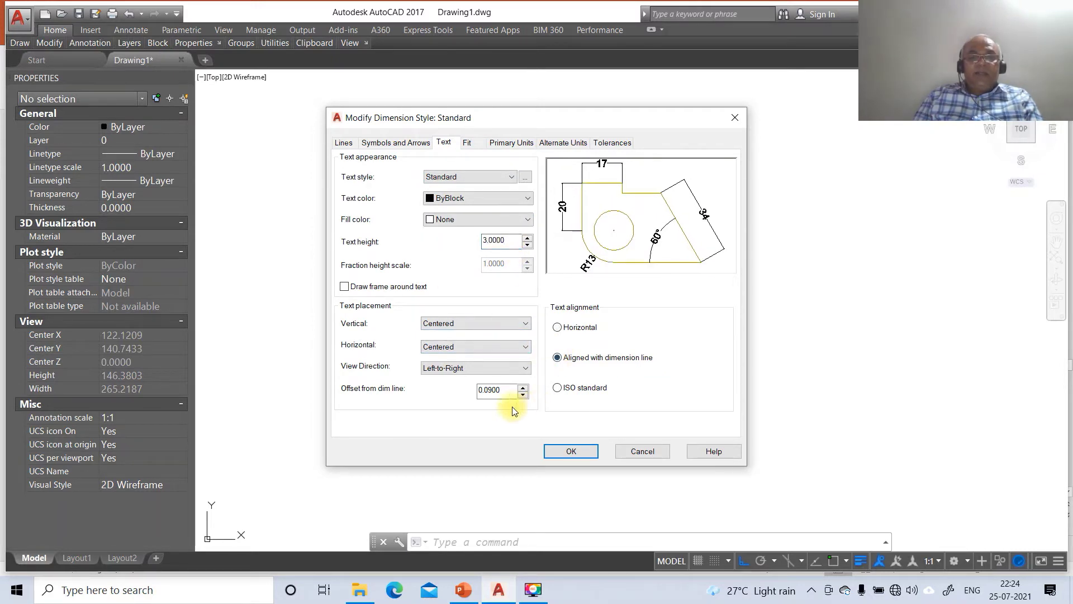
left_click(528, 324)
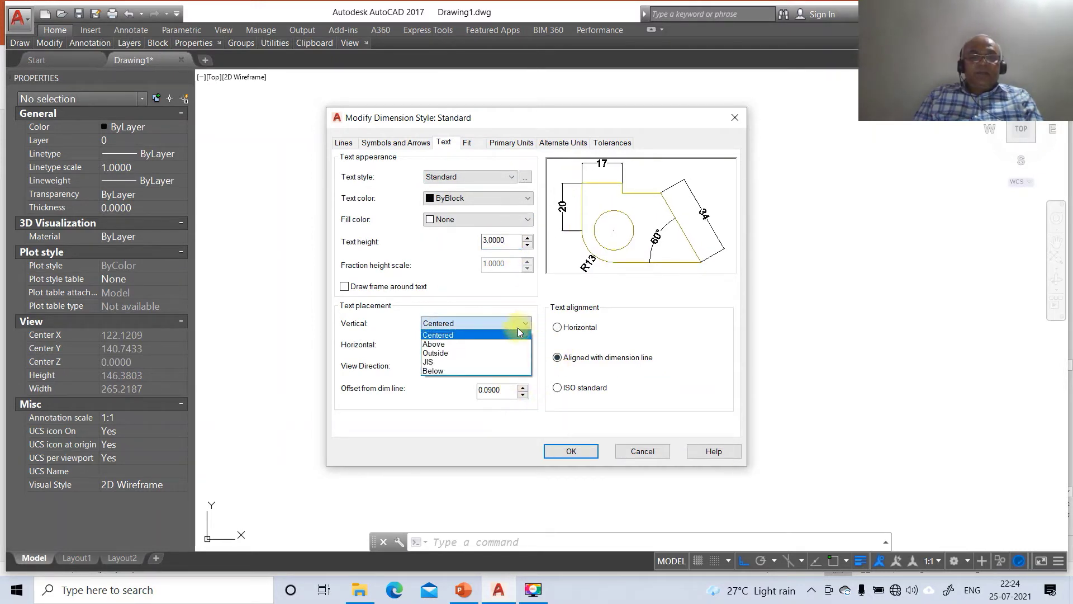
left_click(488, 338)
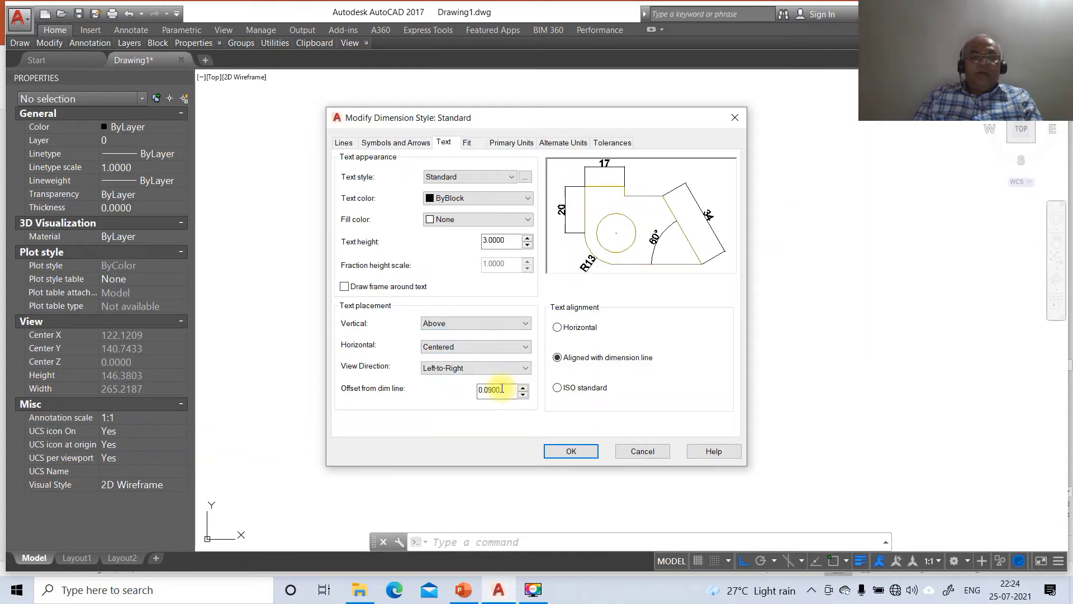
left_click_drag(502, 388, 478, 388)
type("2")
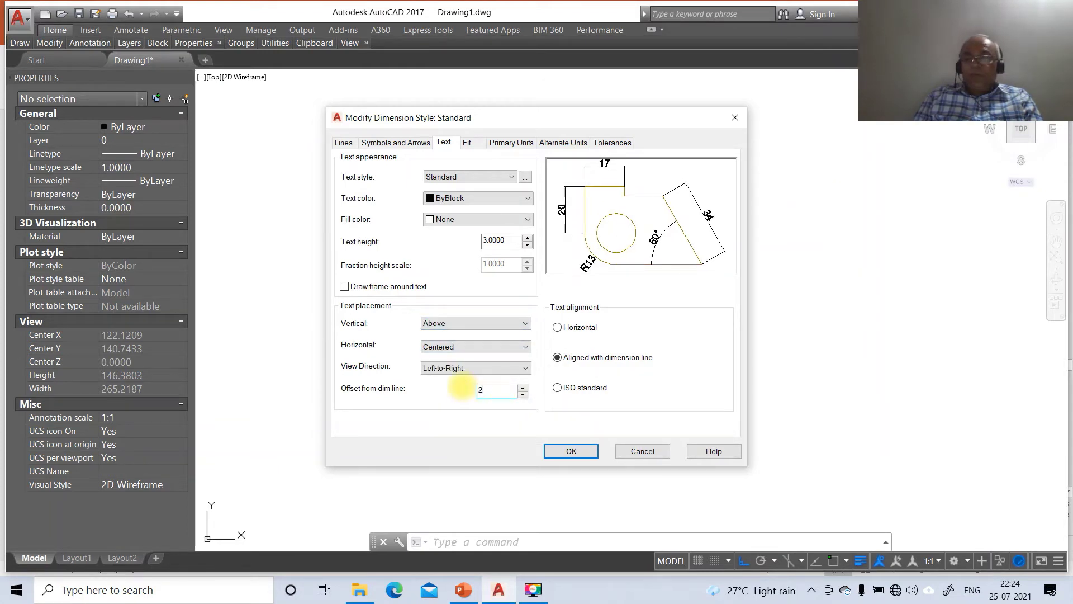
- Set arrow size 3 and extension line offset from origin 2, then save the style
left_click(410, 144)
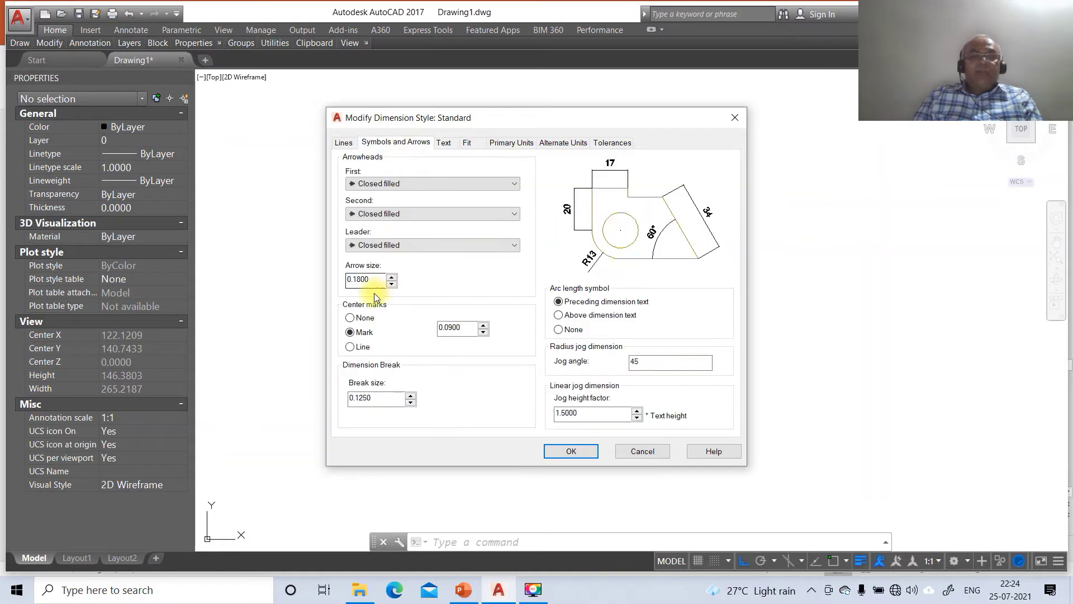
left_click_drag(374, 283, 307, 284)
type("3")
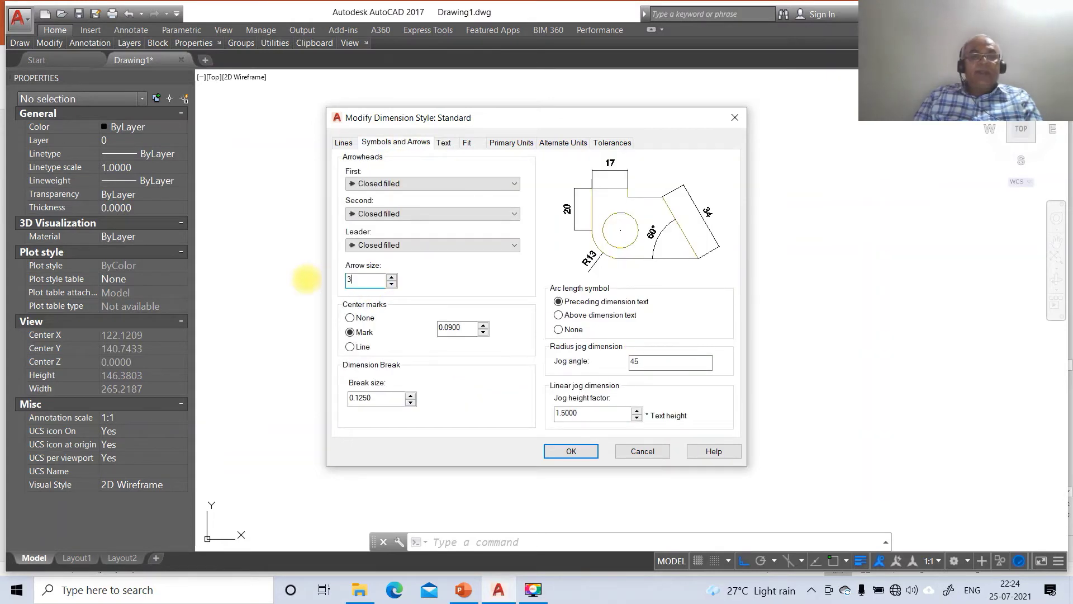
left_click(343, 143)
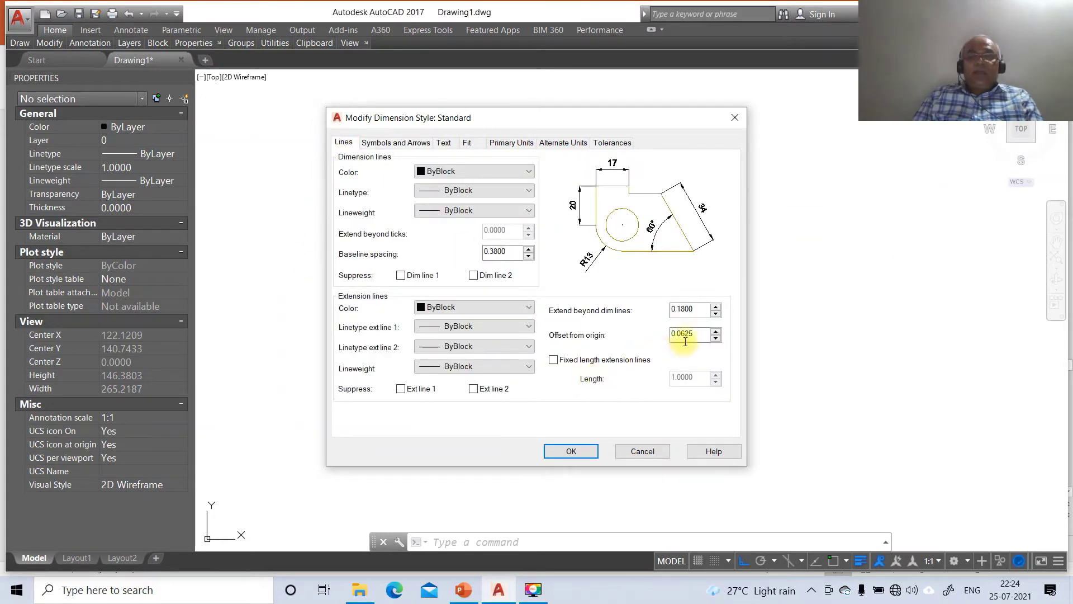
left_click_drag(686, 340, 636, 331)
type("2")
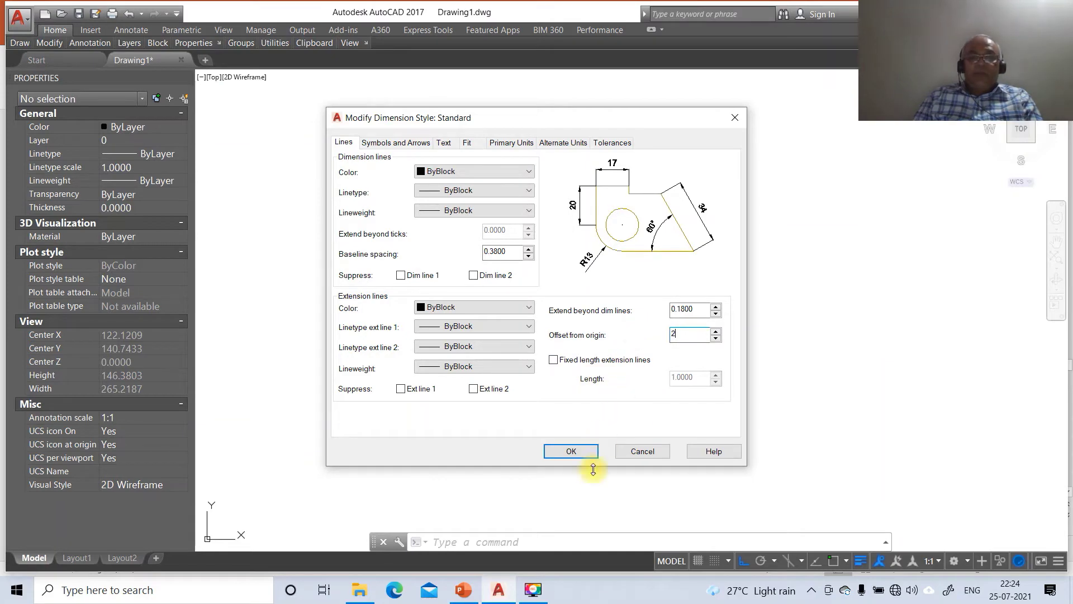
left_click(572, 450)
left_click(629, 397)
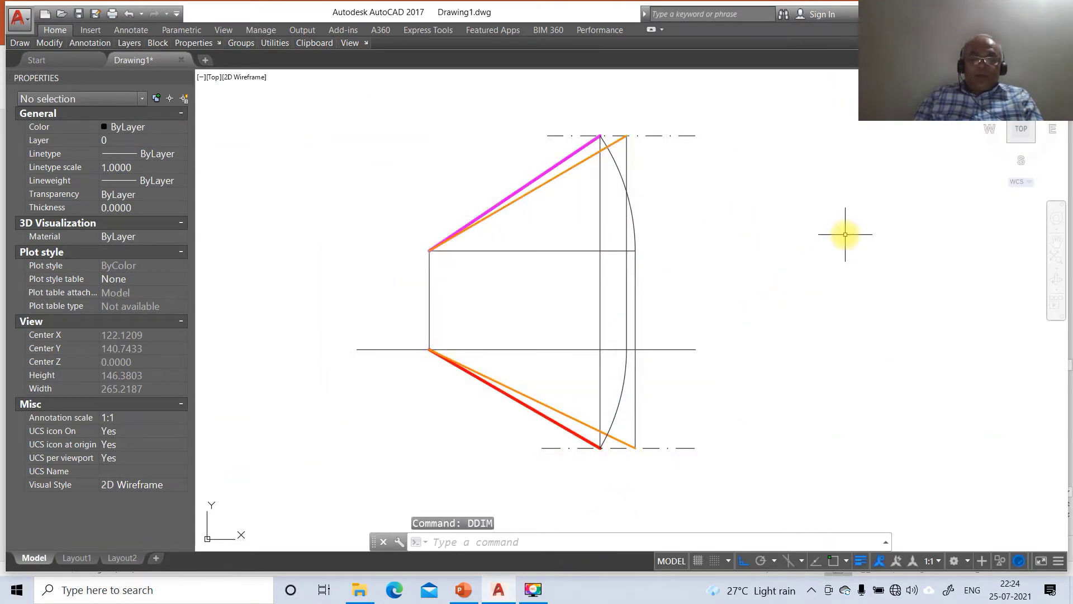
- Start the DIM command with Ortho mode turned off
type("dim")
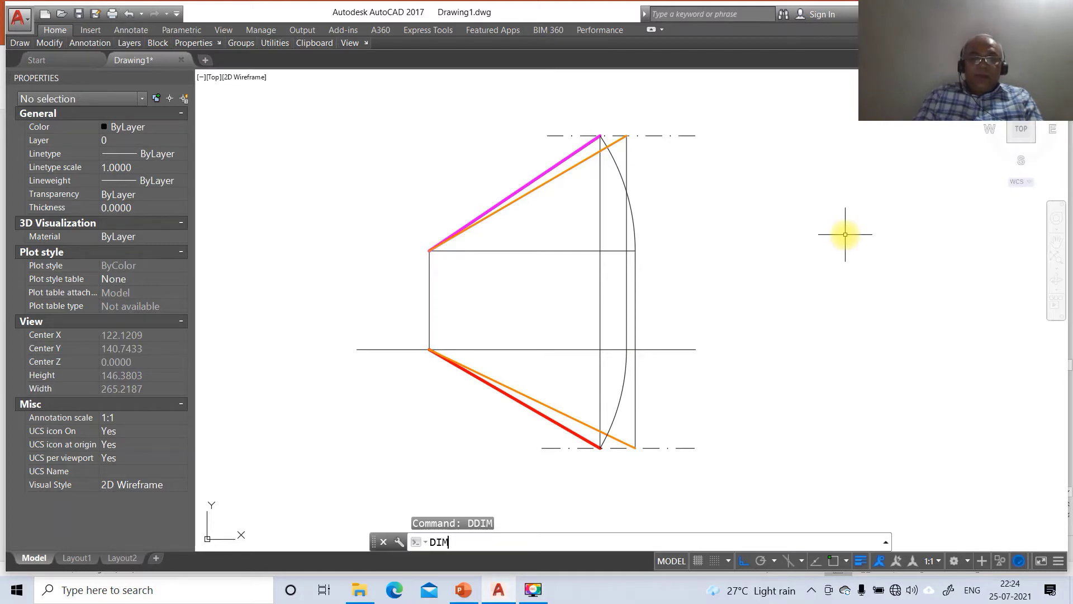
key("Return")
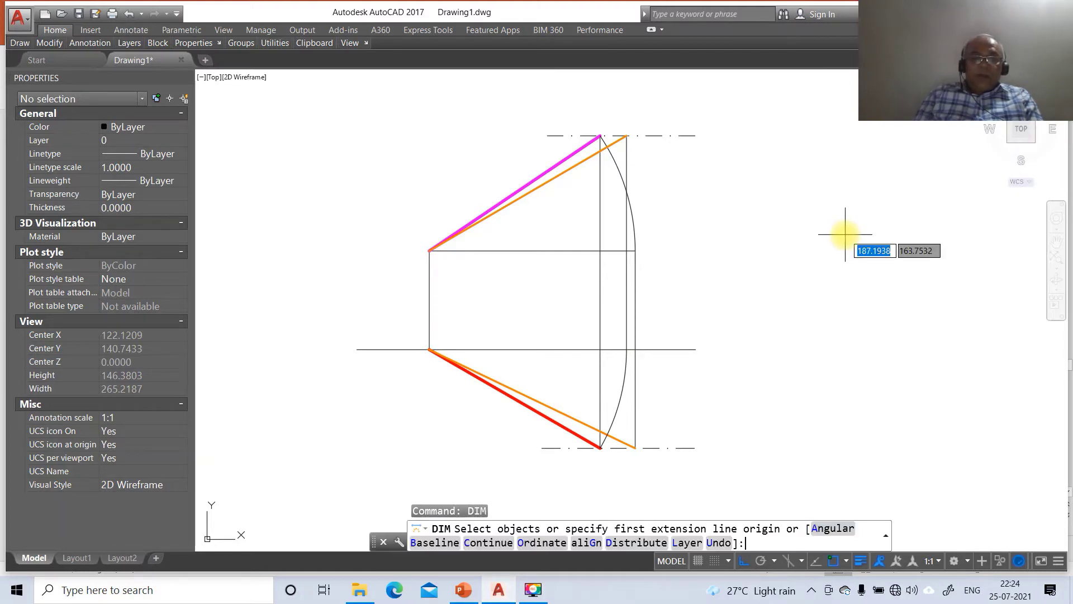
left_click(743, 560)
- Dimension the red top-view line as 60 using intersection snaps, placed below it
type("int")
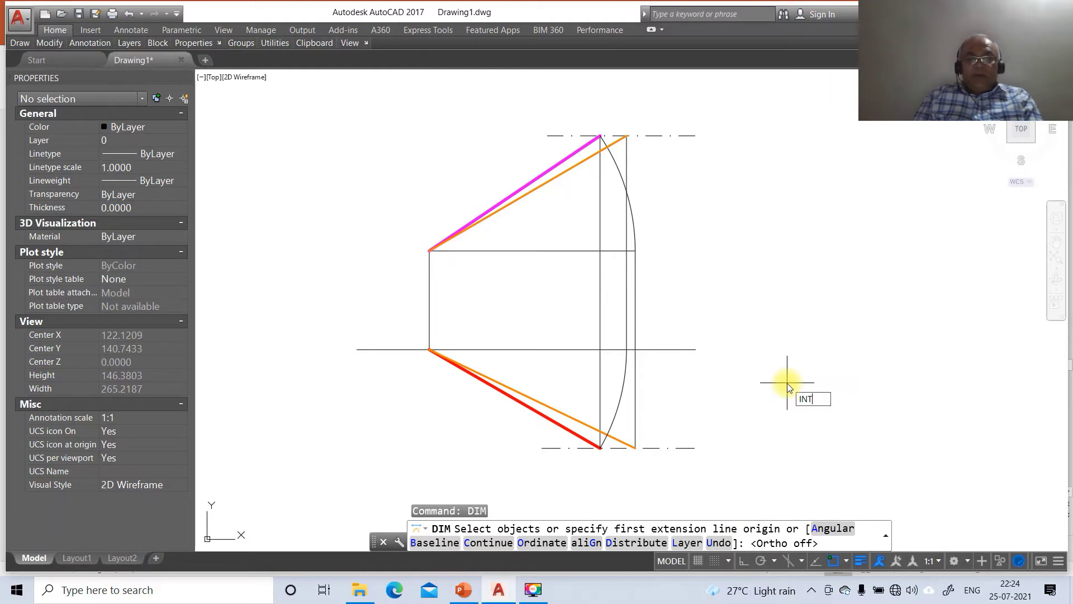
key("Return")
left_click(432, 353)
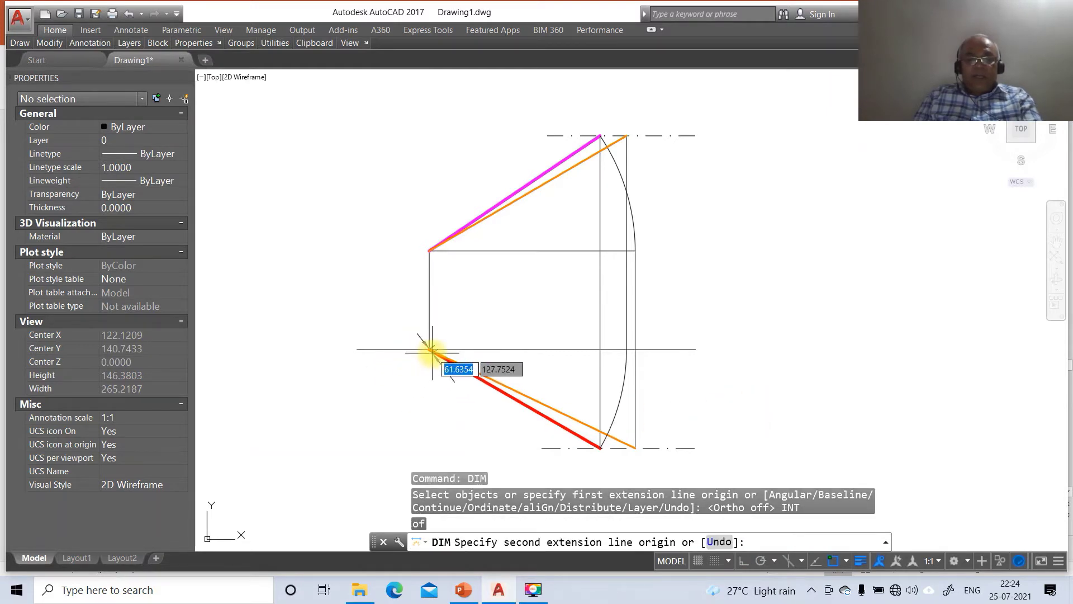
type("INT")
key("Return")
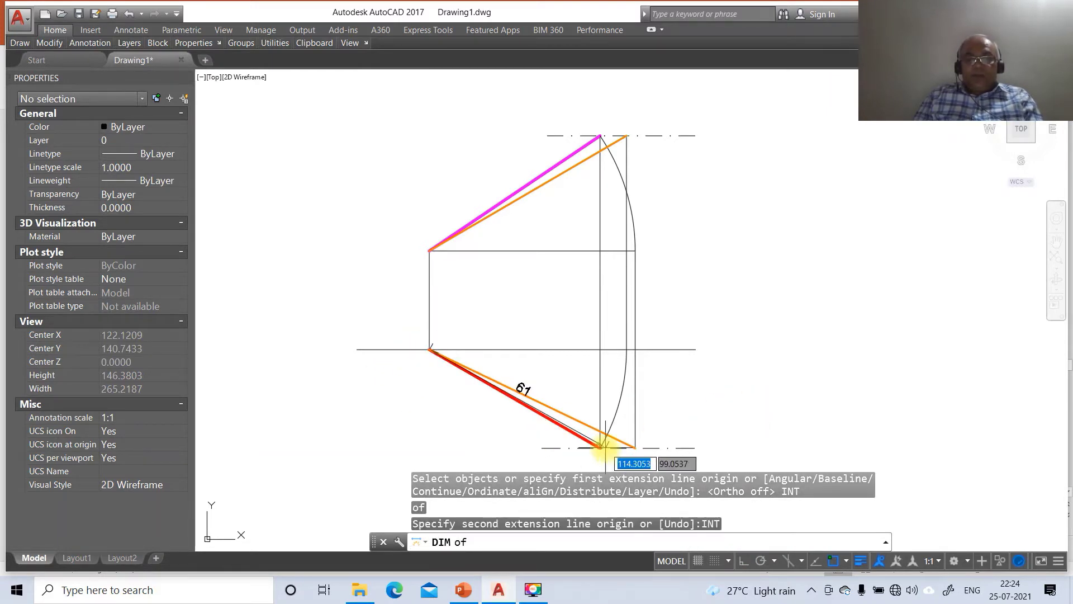
left_click(601, 447)
left_click(537, 458)
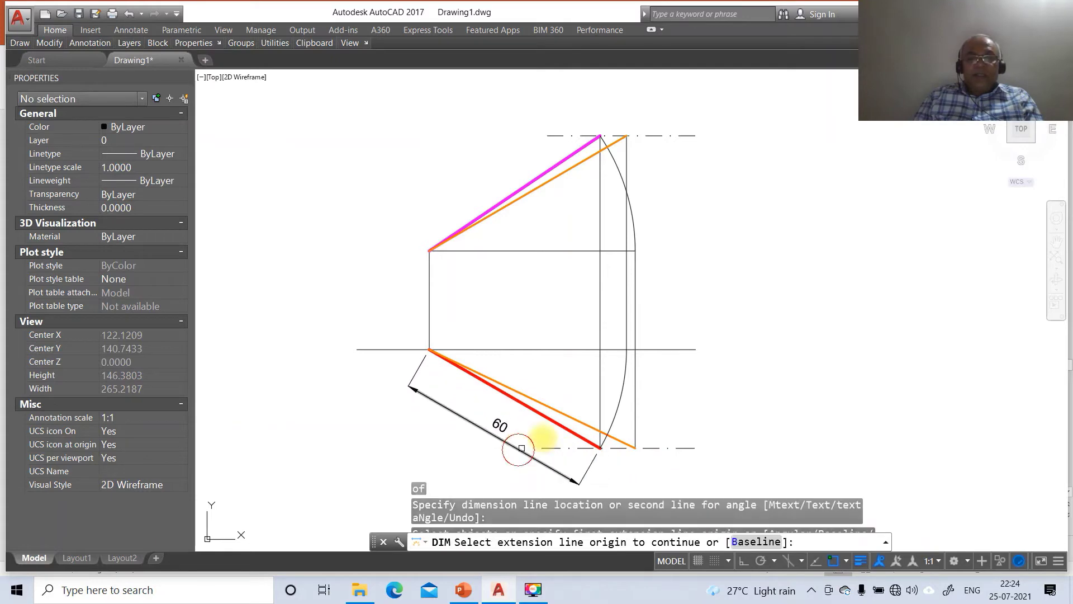
left_click(464, 590)
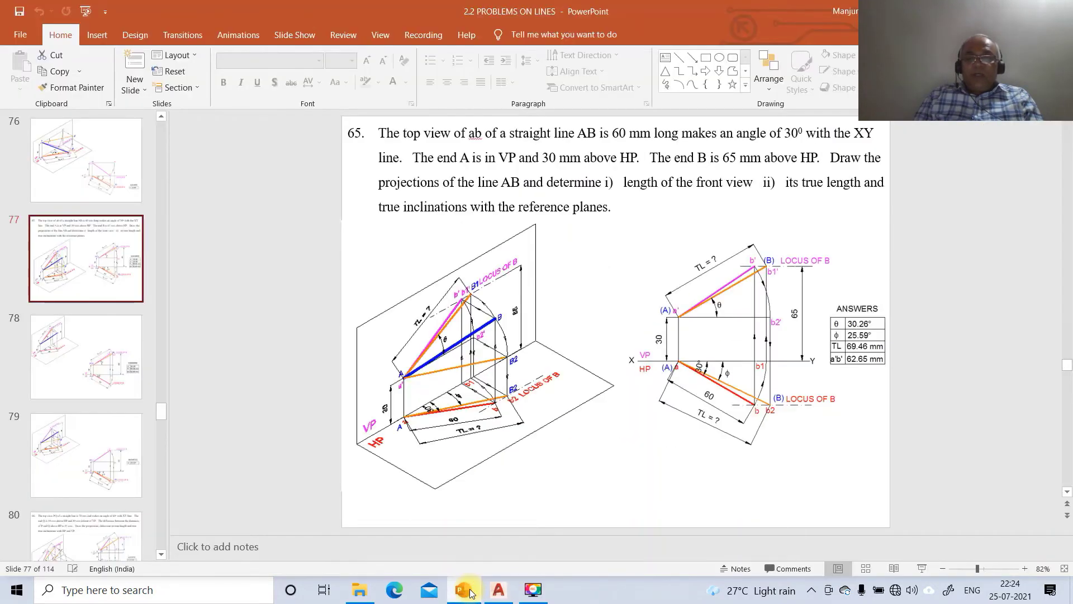
left_click(498, 592)
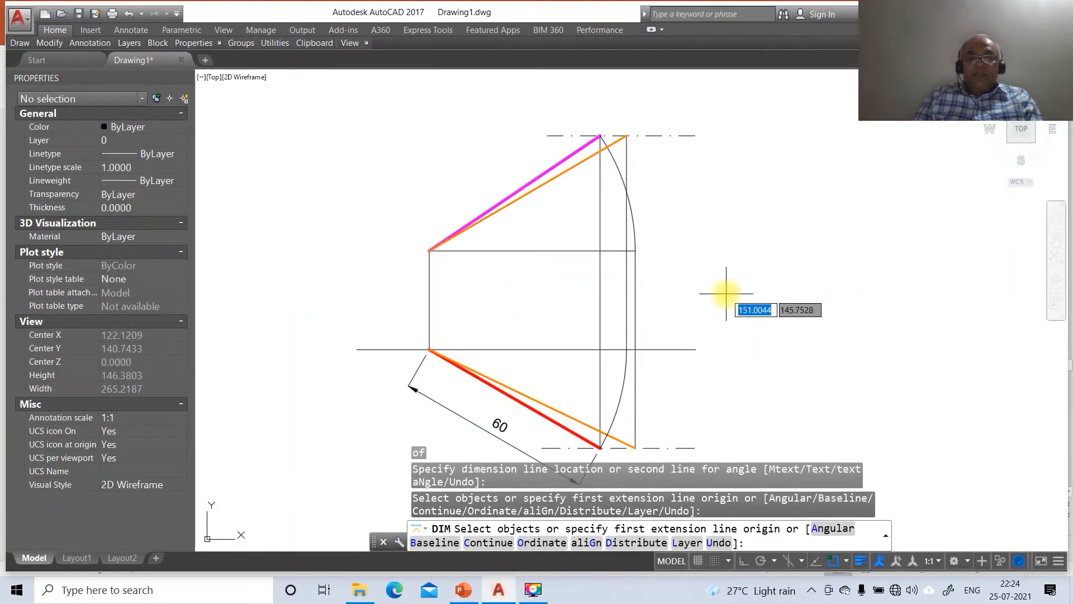
- Add an aligned dimension along the pink line with custom text 'TL = ?' above it
type("IN")
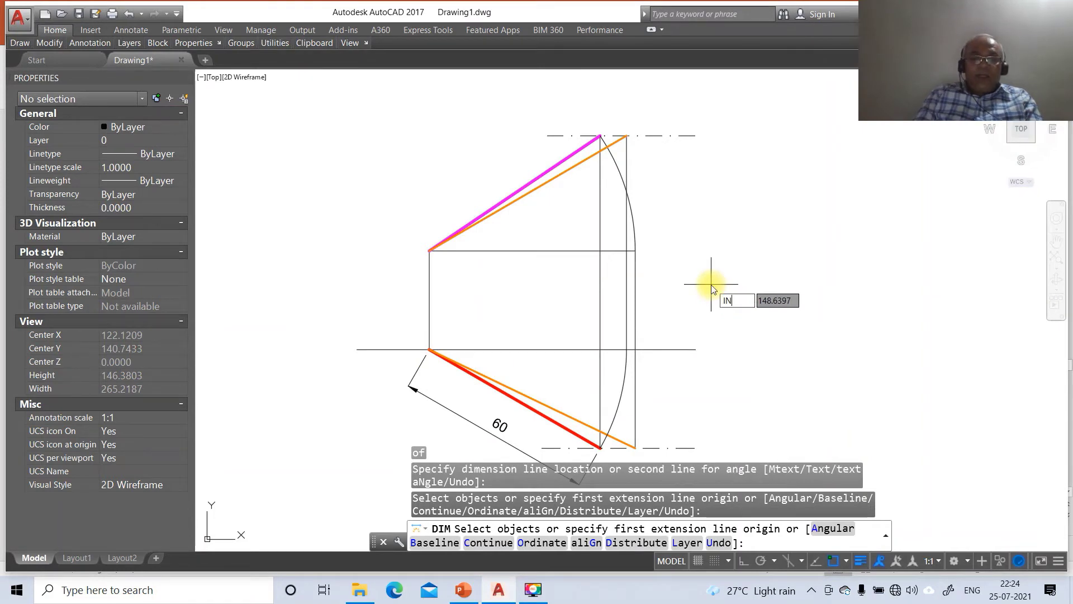
type("T")
key("Return")
left_click(430, 251)
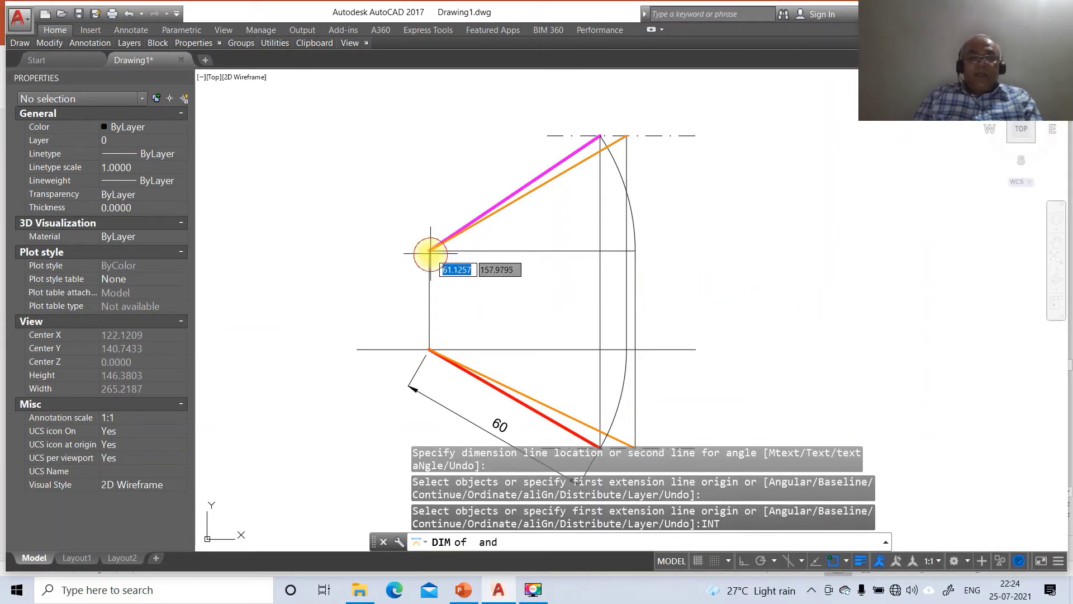
left_click(430, 252)
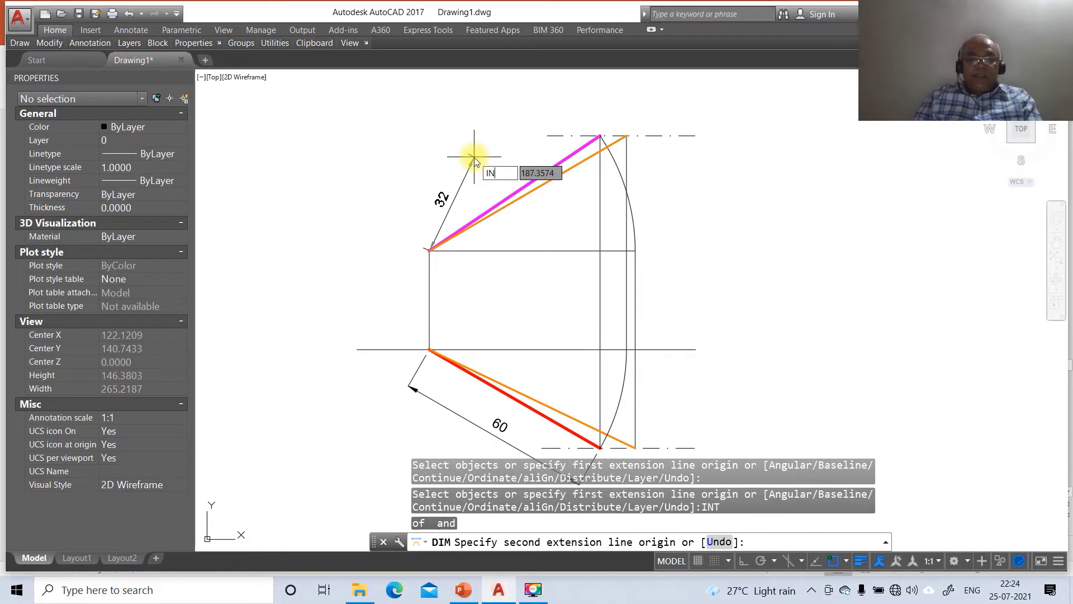
type("INT")
key("Return")
left_click(627, 137)
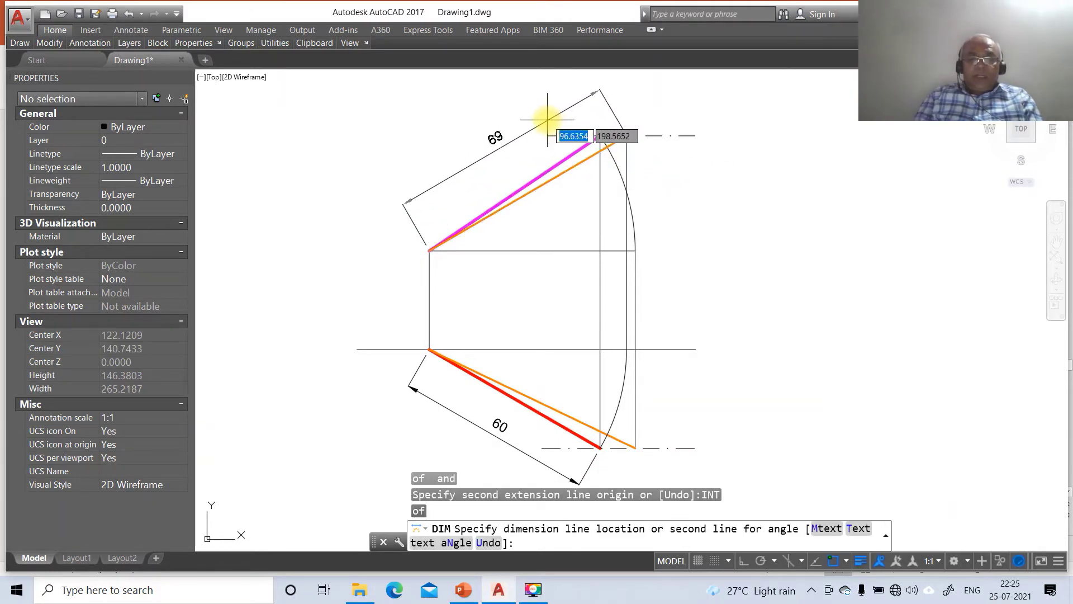
type("T")
key("Return")
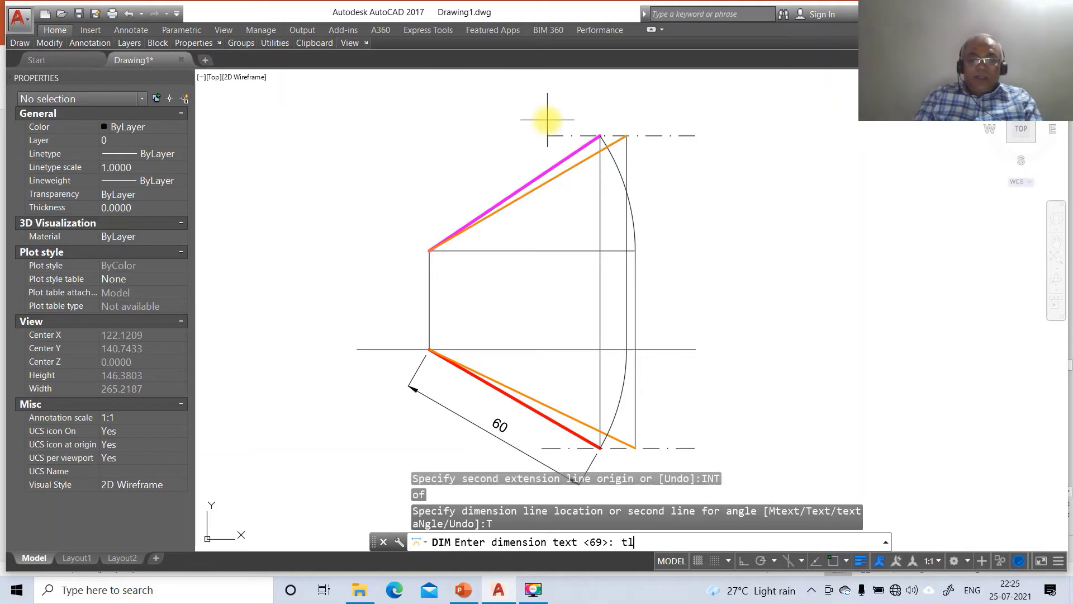
key("BackSpace")
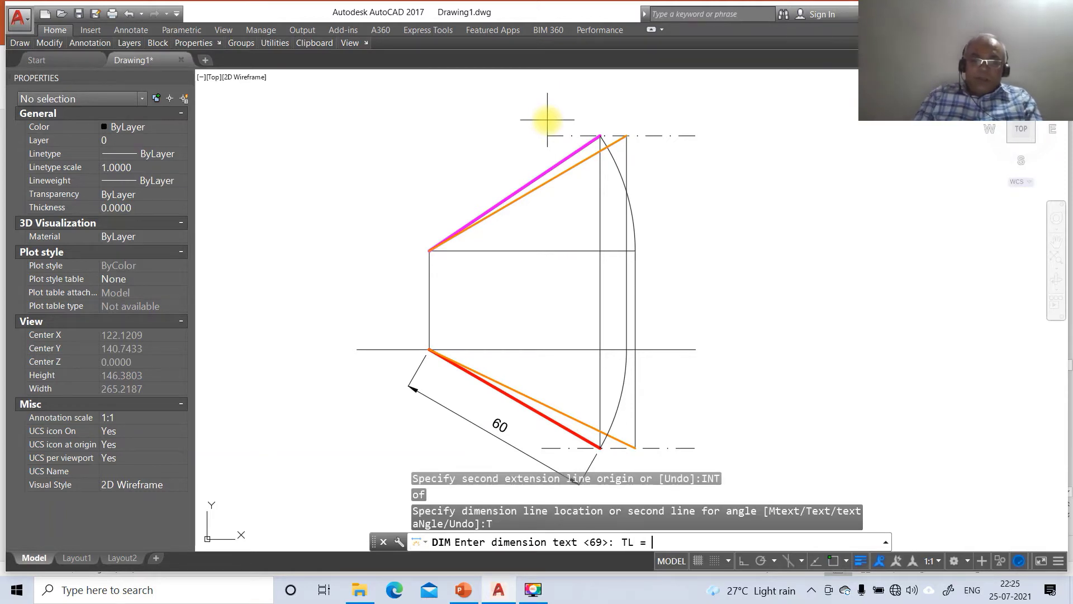
key("Return")
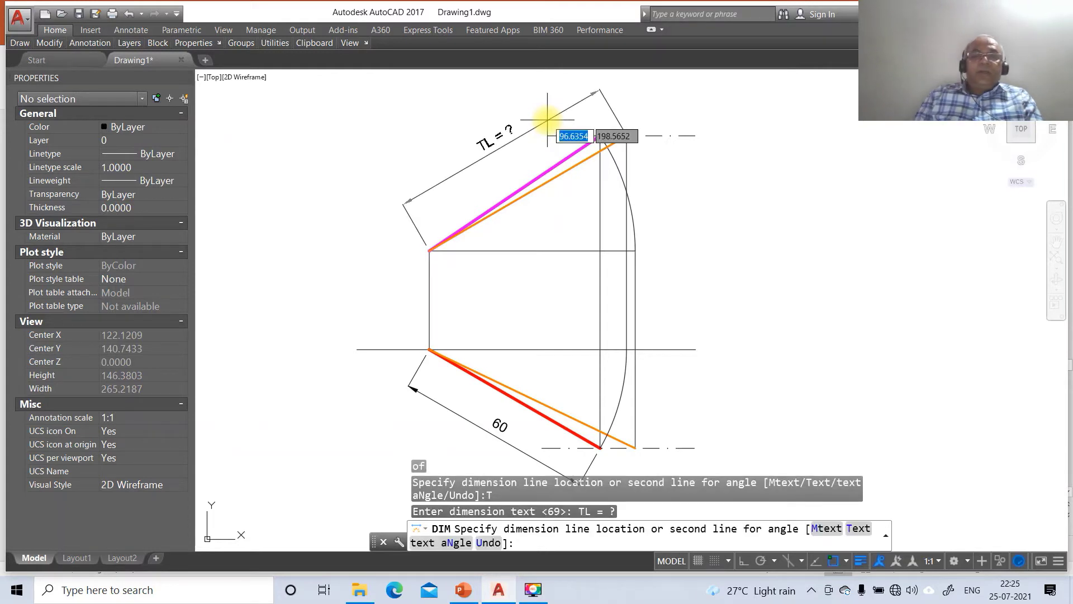
left_click(547, 120)
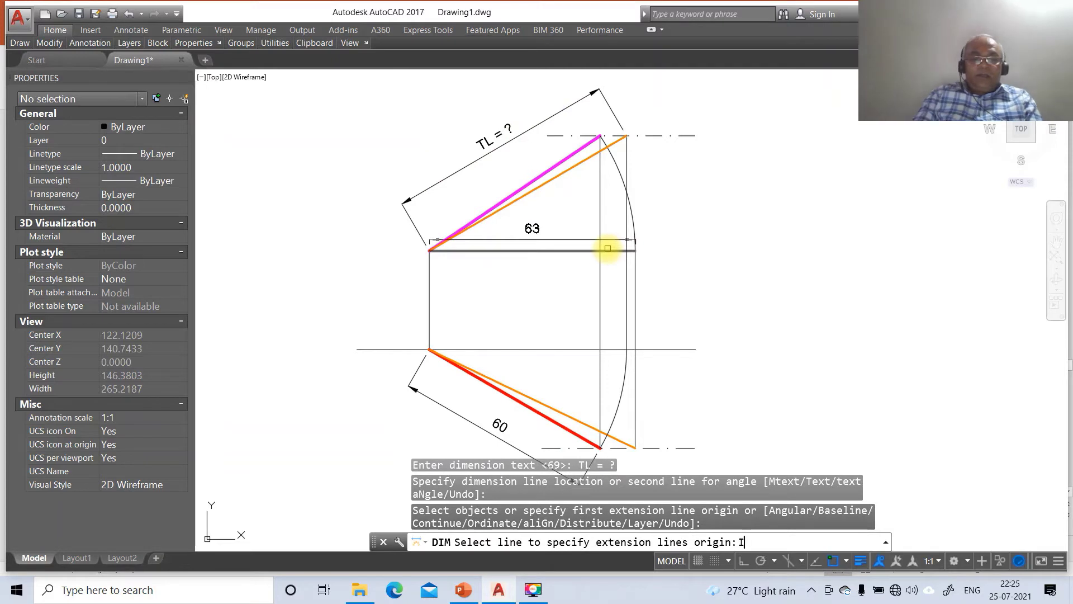
- Add the vertical 30 dimension from the pink line's left end down to the XY line
key("Return")
key("Escape")
key("Escape")
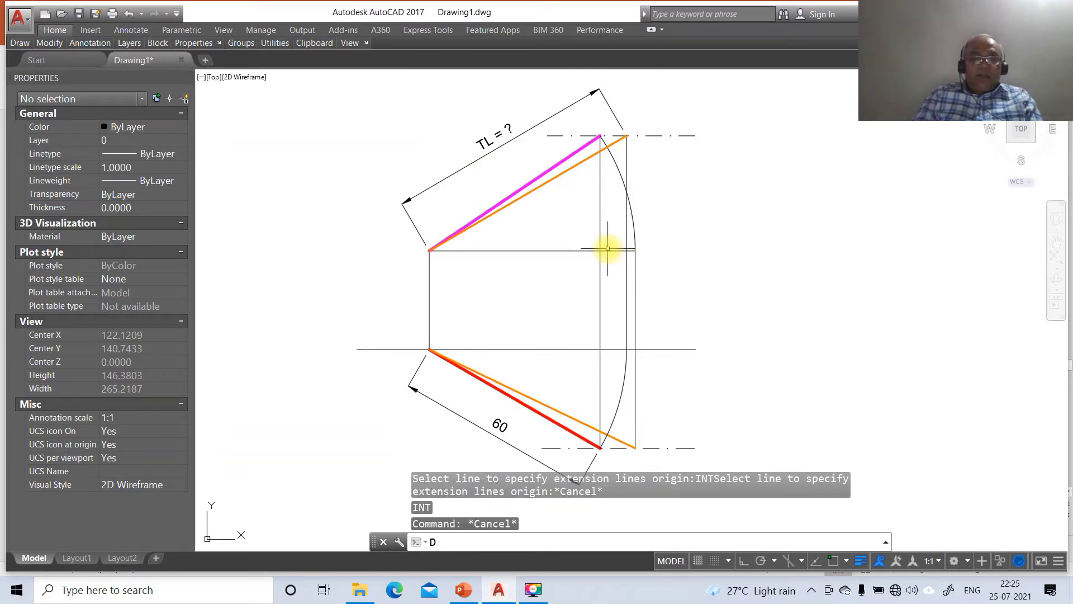
key("Return")
key("BackSpace")
key("BackSpace")
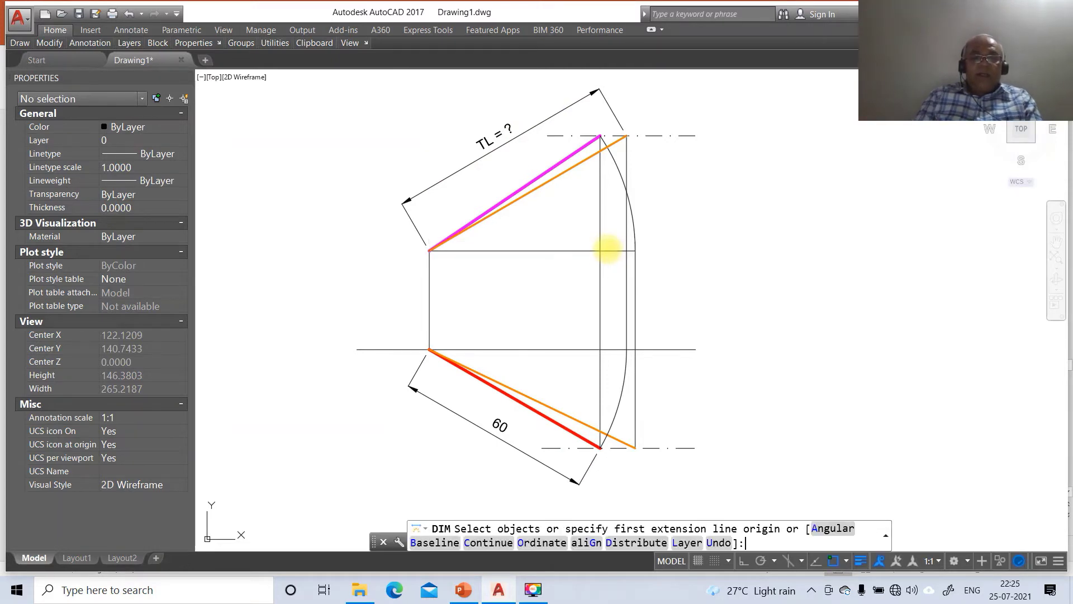
left_click(431, 250)
key("Return")
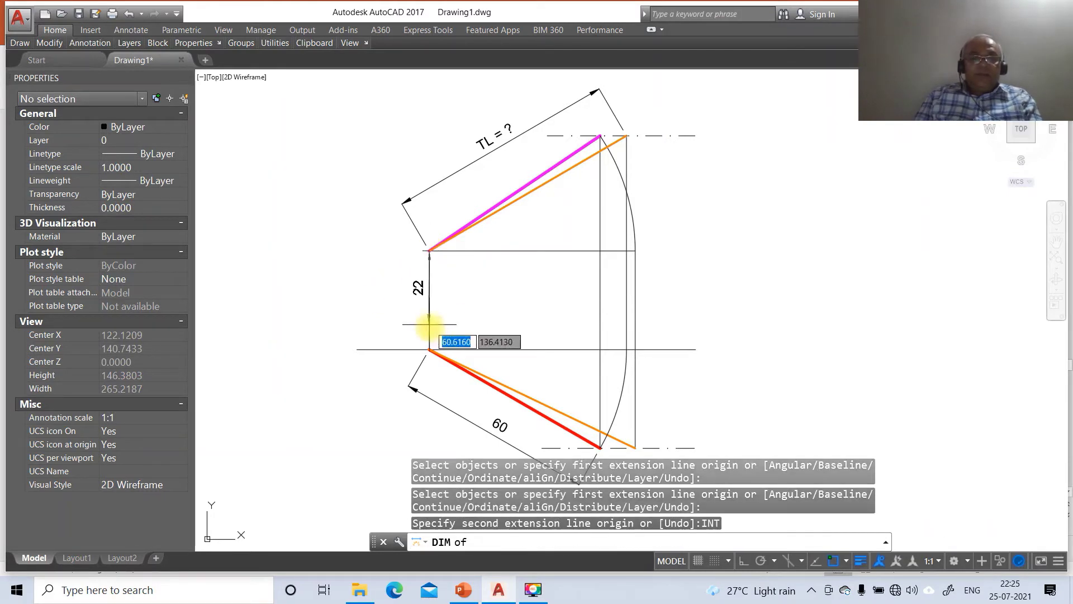
left_click(426, 348)
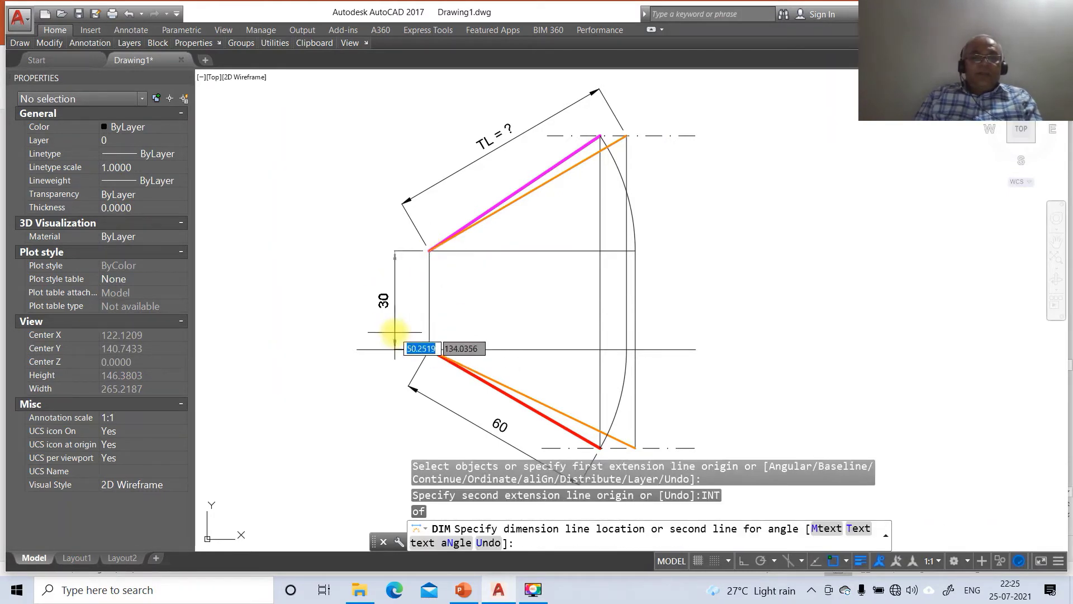
left_click(395, 340)
- Dimension 65 from the XY line to the top locus line using NEA and PER snaps
type("NEA")
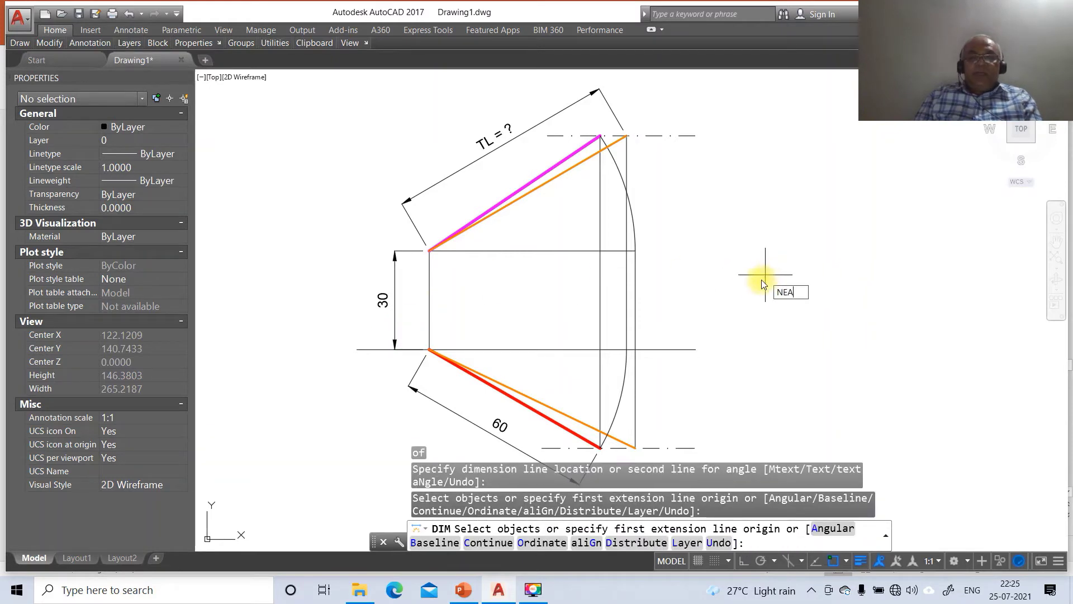
key("Return")
left_click(664, 349)
type("P")
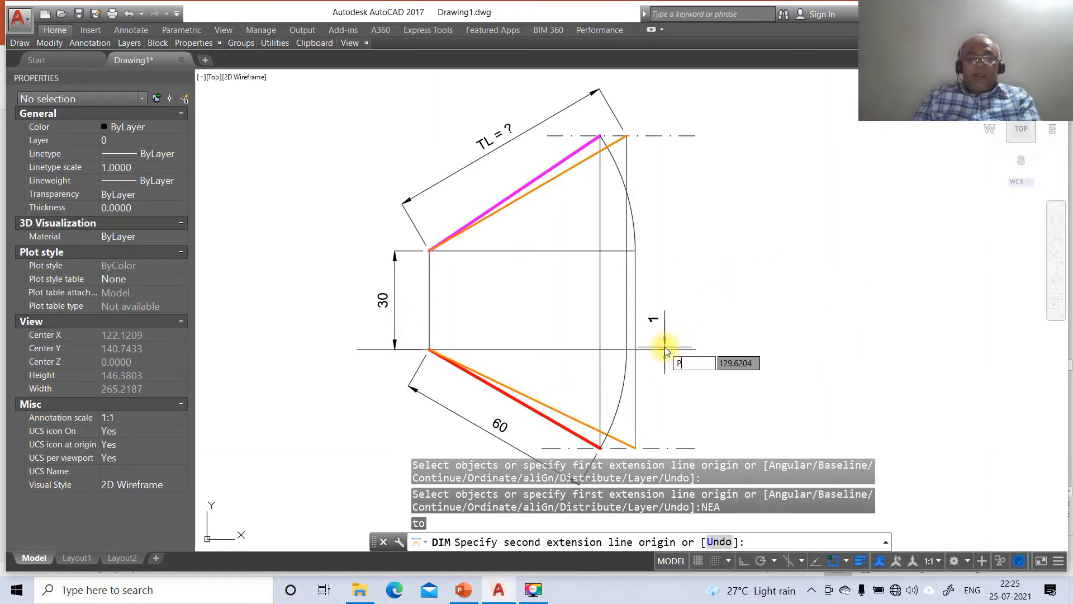
type("ER")
key("Return")
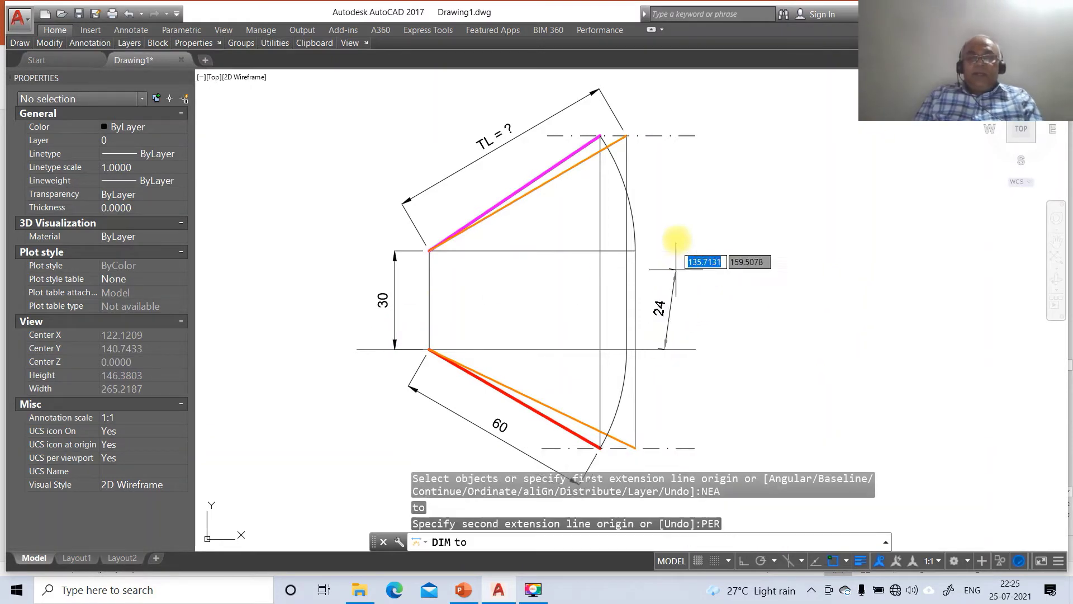
left_click(656, 135)
left_click(673, 162)
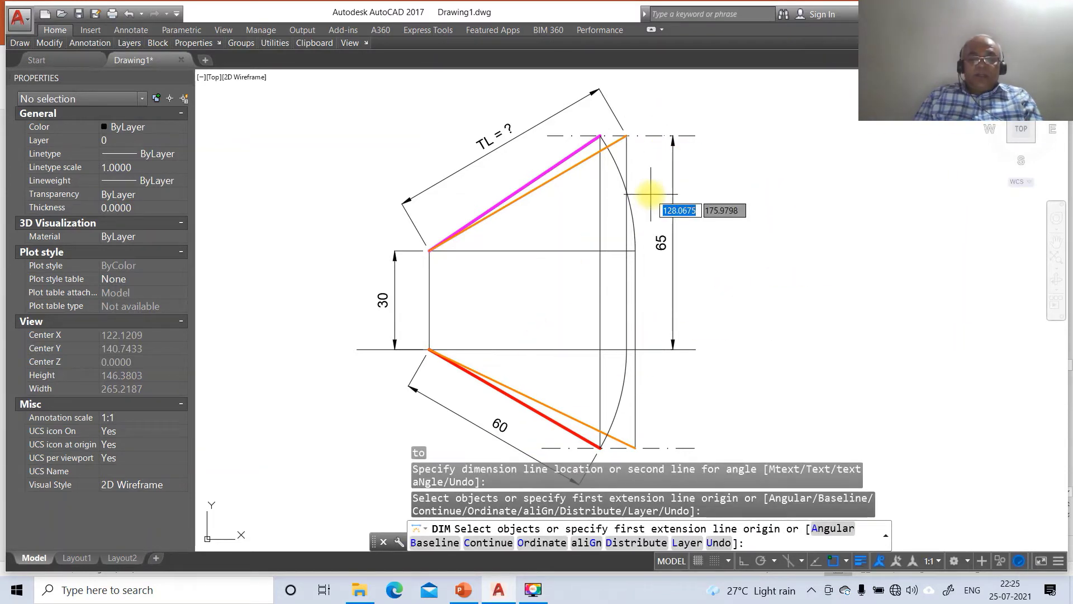
left_click(463, 590)
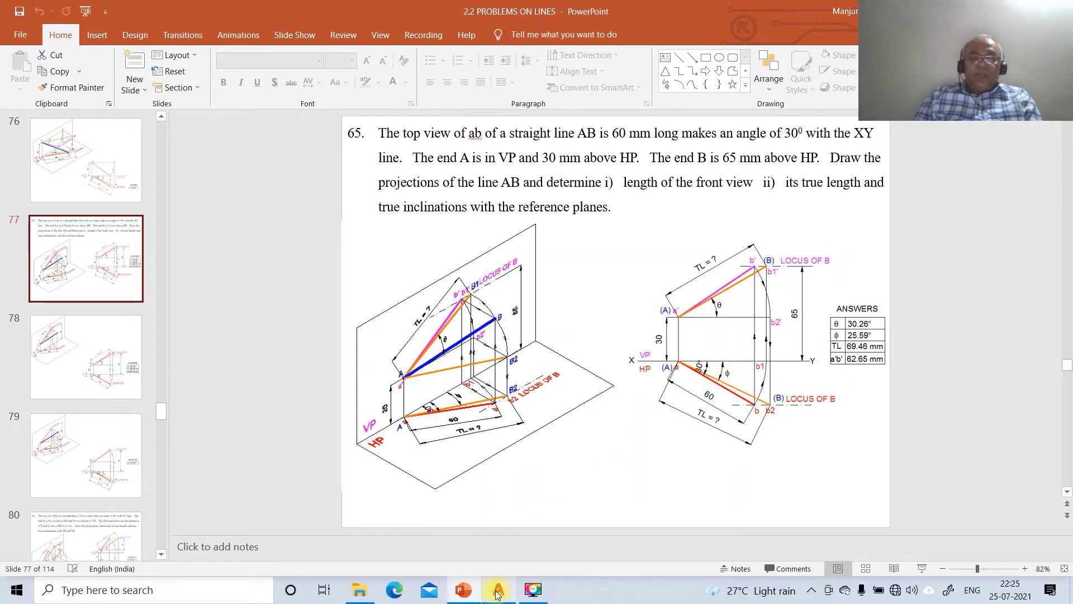
- Change the Standard dimension style's angular precision to 0.00 in Primary Units
left_click(463, 590)
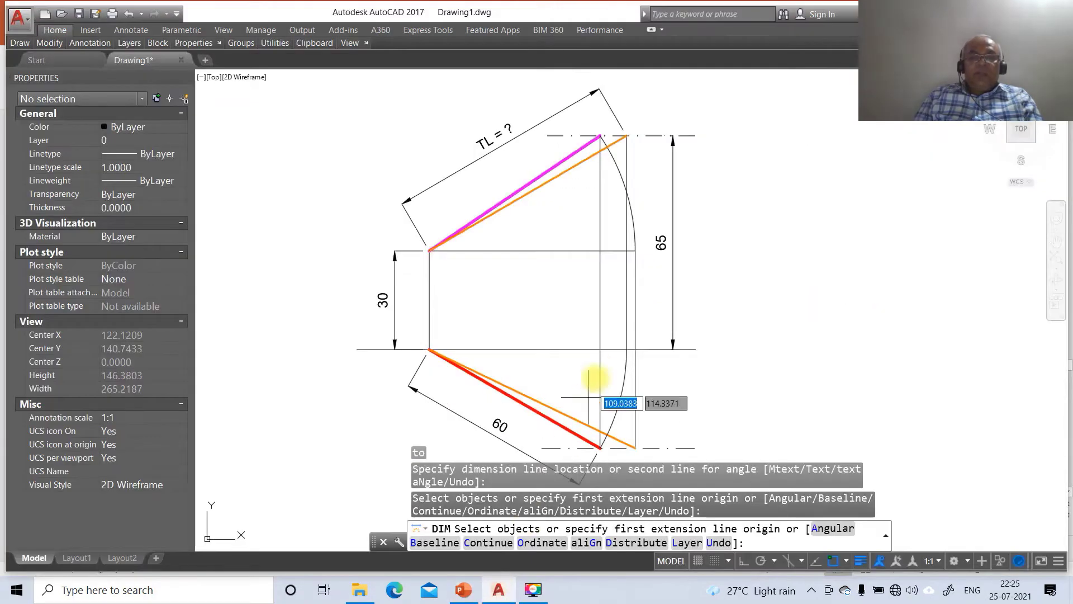
key("Escape")
key("Escape")
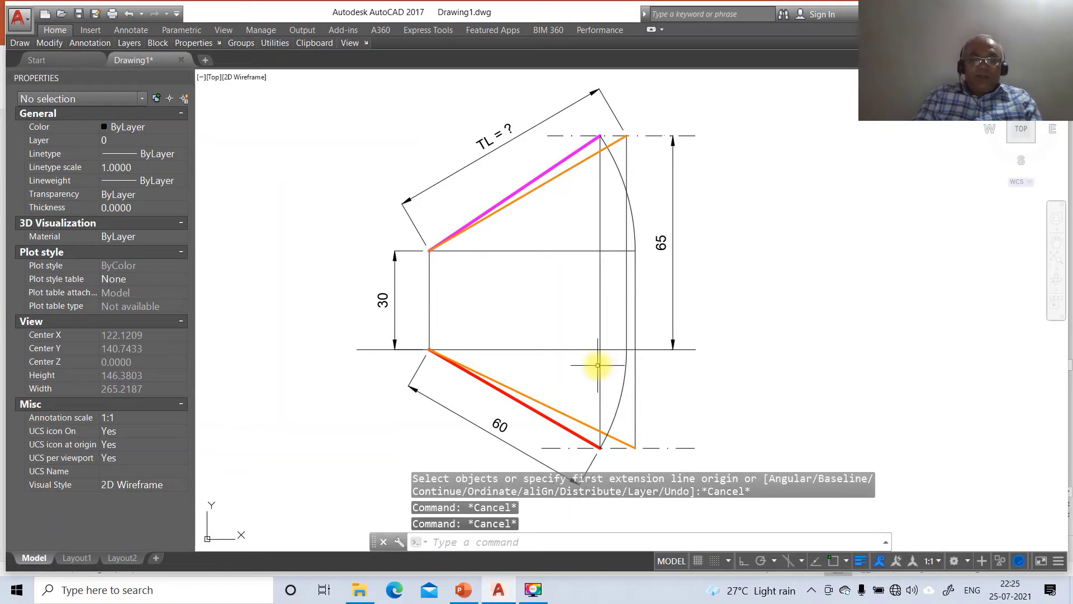
type("DIM")
type("DI")
key("Return")
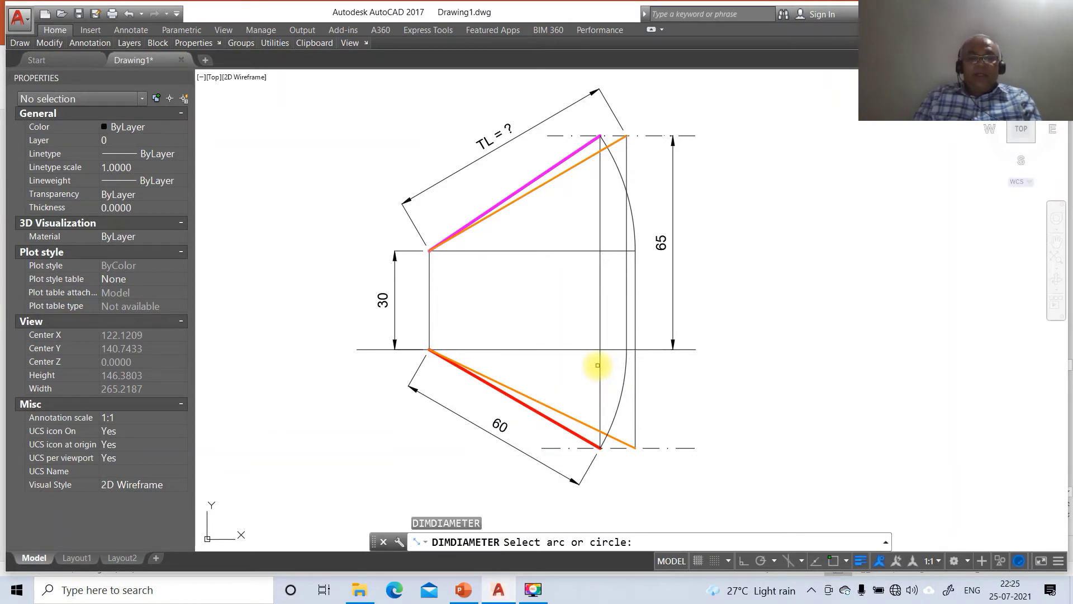
key("Escape")
key("Return")
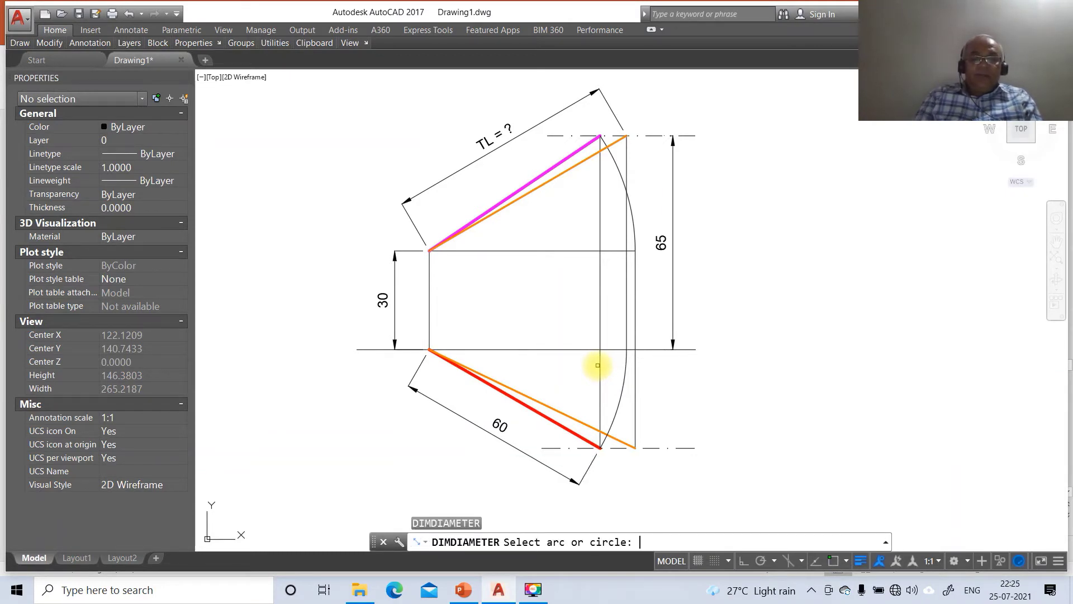
key("Escape")
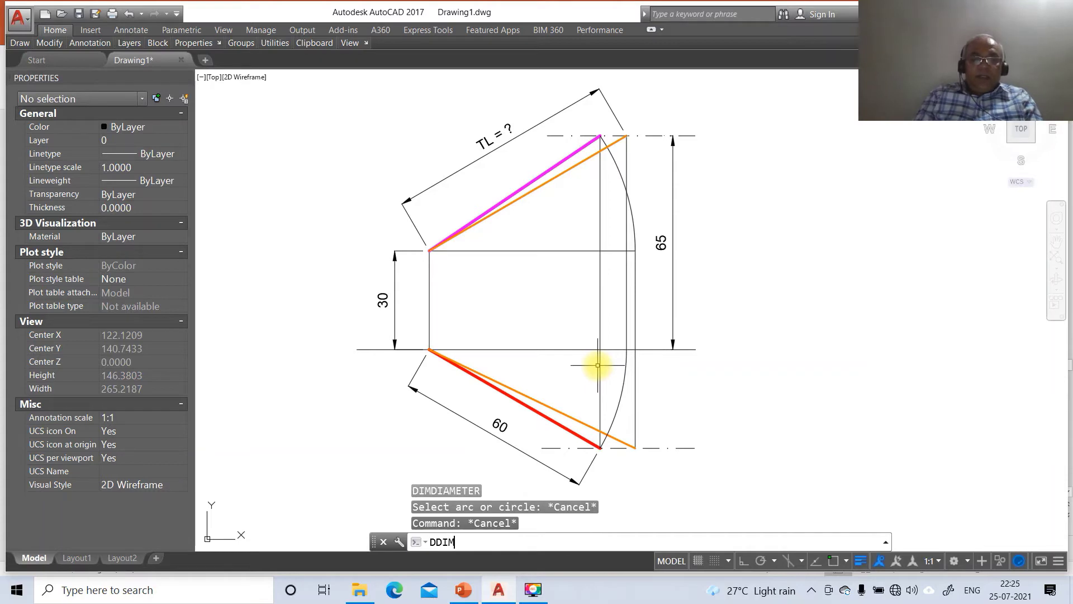
key("Return")
left_click(682, 268)
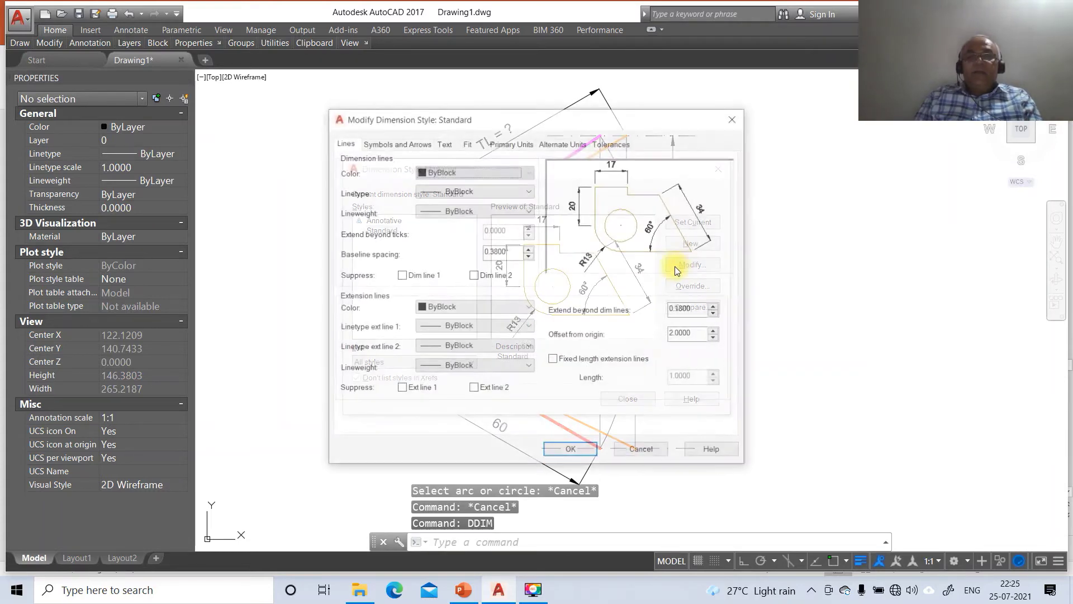
left_click(510, 142)
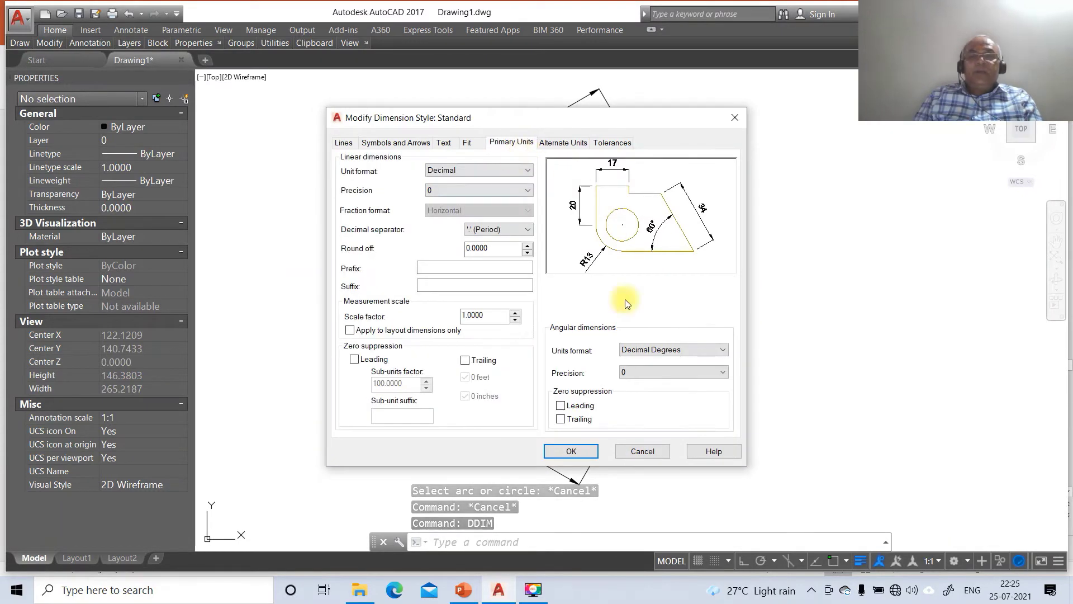
left_click(668, 372)
left_click(644, 401)
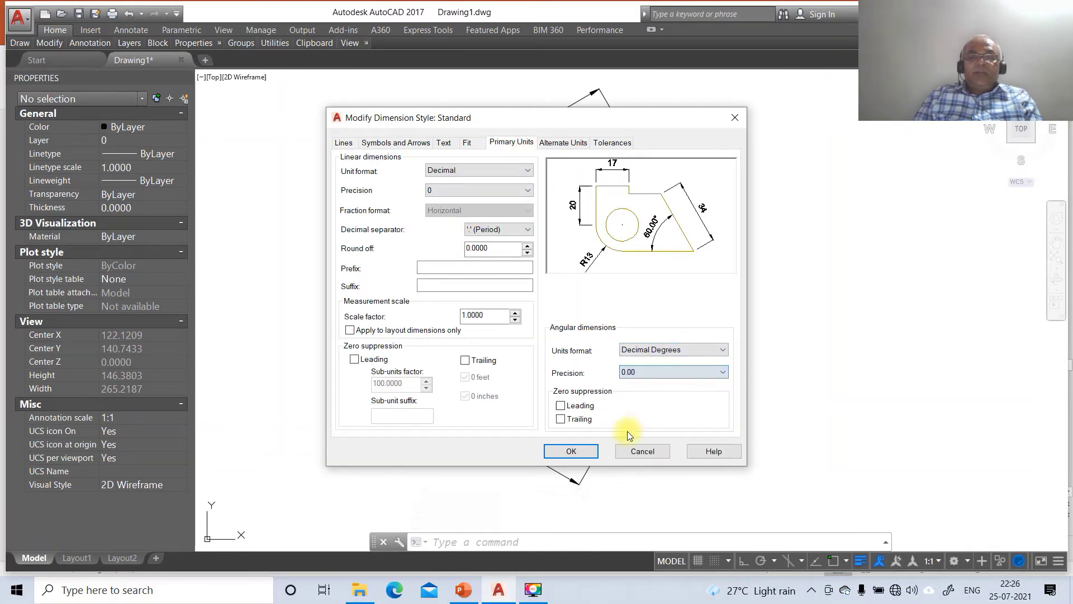
left_click(570, 450)
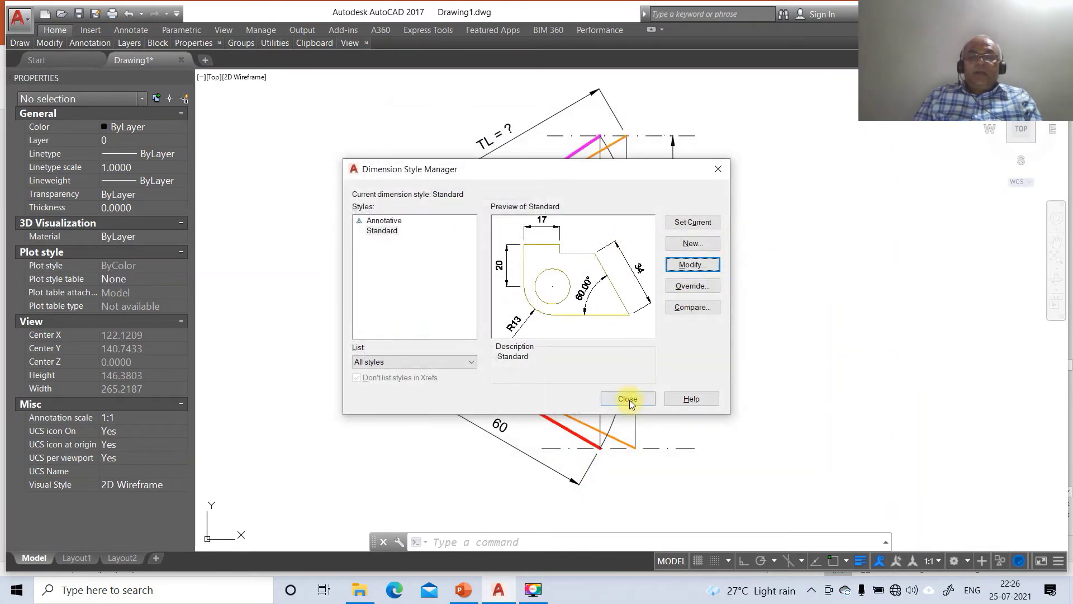
left_click(628, 400)
- Attempt an angular dimension between the lower orange line and the XY line, then cancel it
type("DIM")
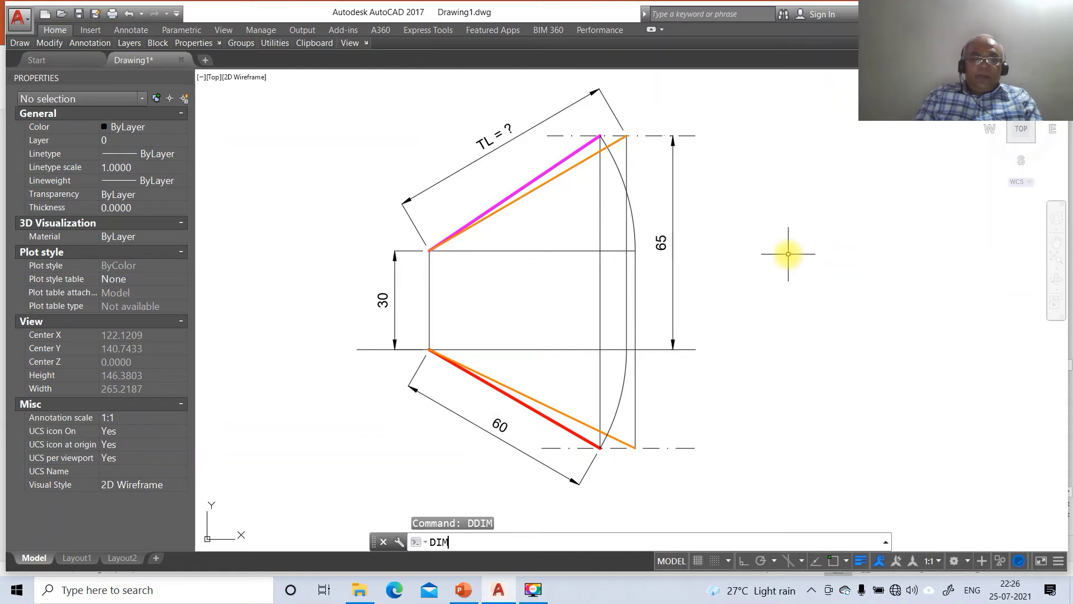
key("Return")
type("A")
key("Return")
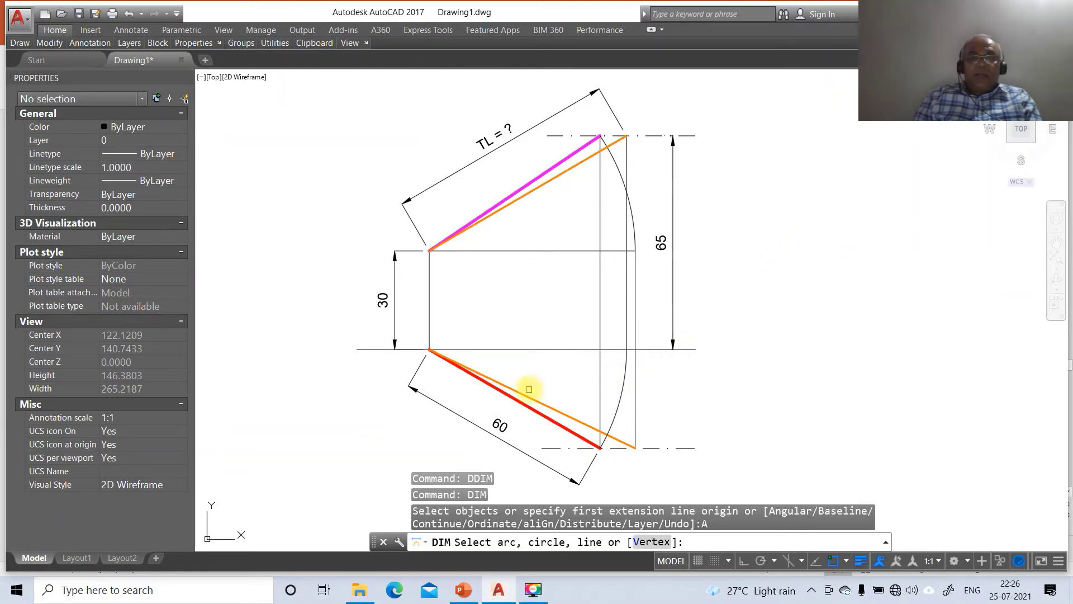
left_click(529, 390)
left_click(522, 351)
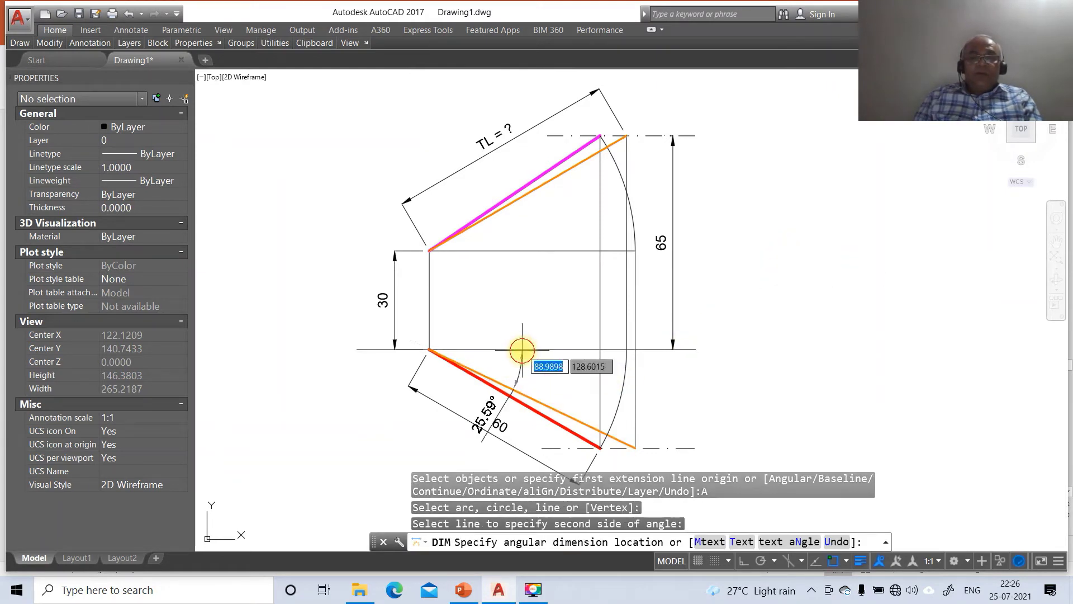
type("T")
key("Return")
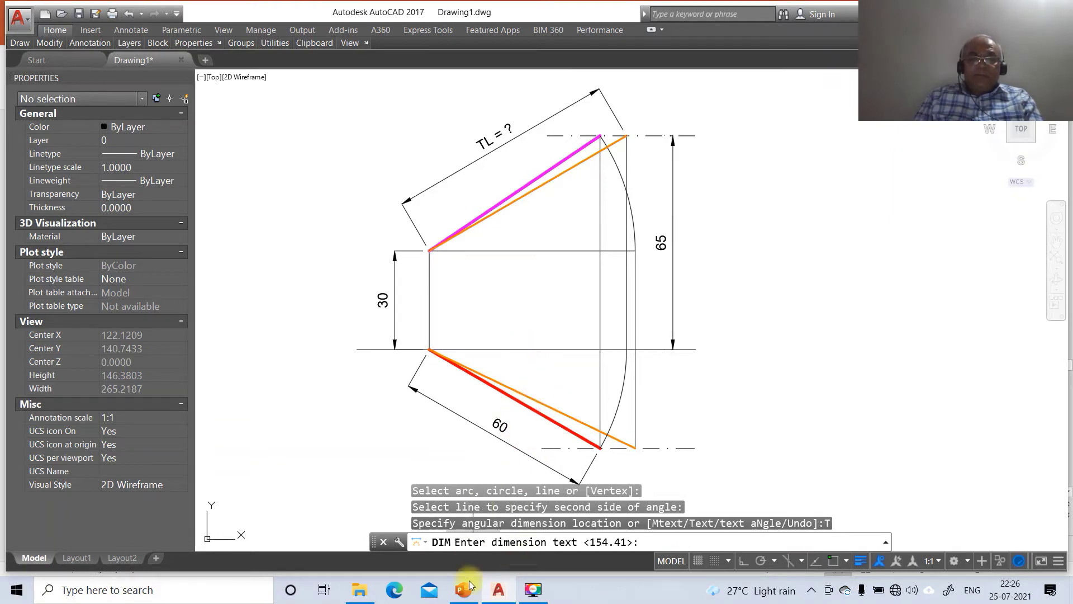
key("Escape")
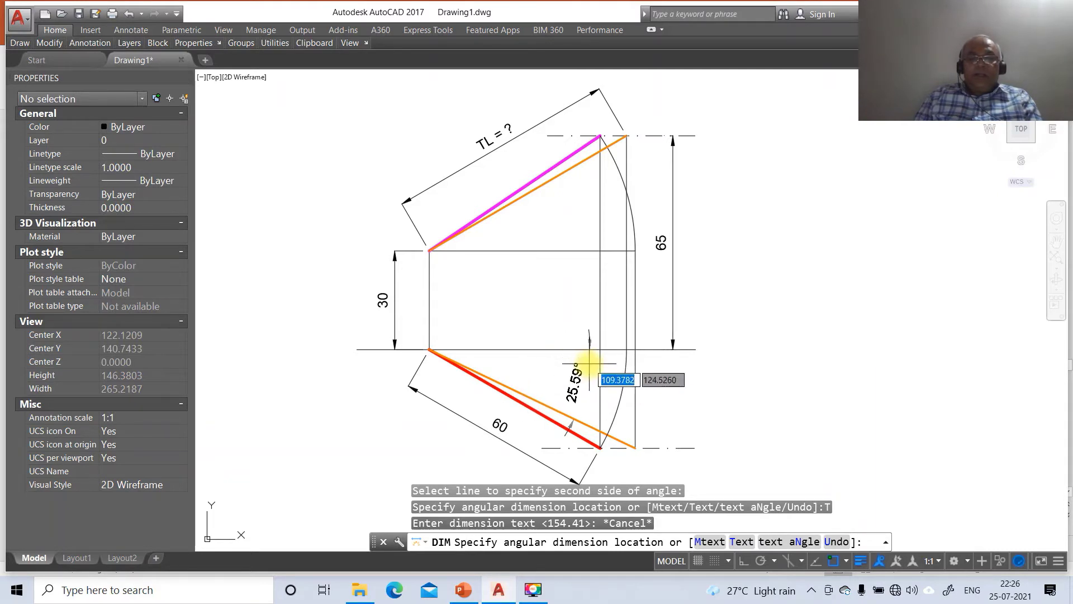
key("Escape")
- Redo the angular dimension with custom text, placing its label near the lines' meeting point
type("p")
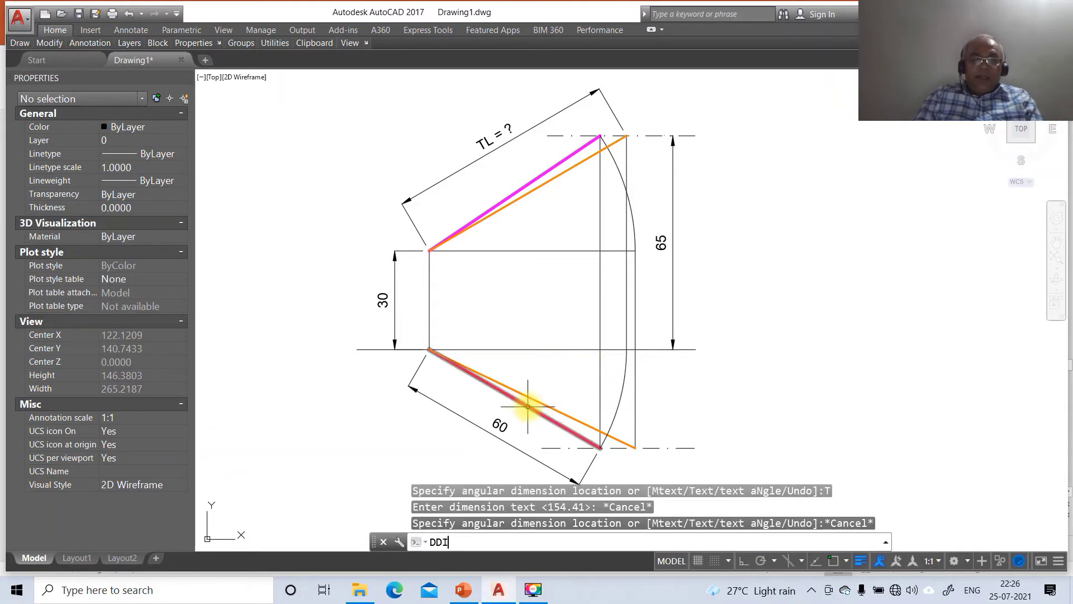
key("Return")
type("DIM")
key("Return")
key("Escape")
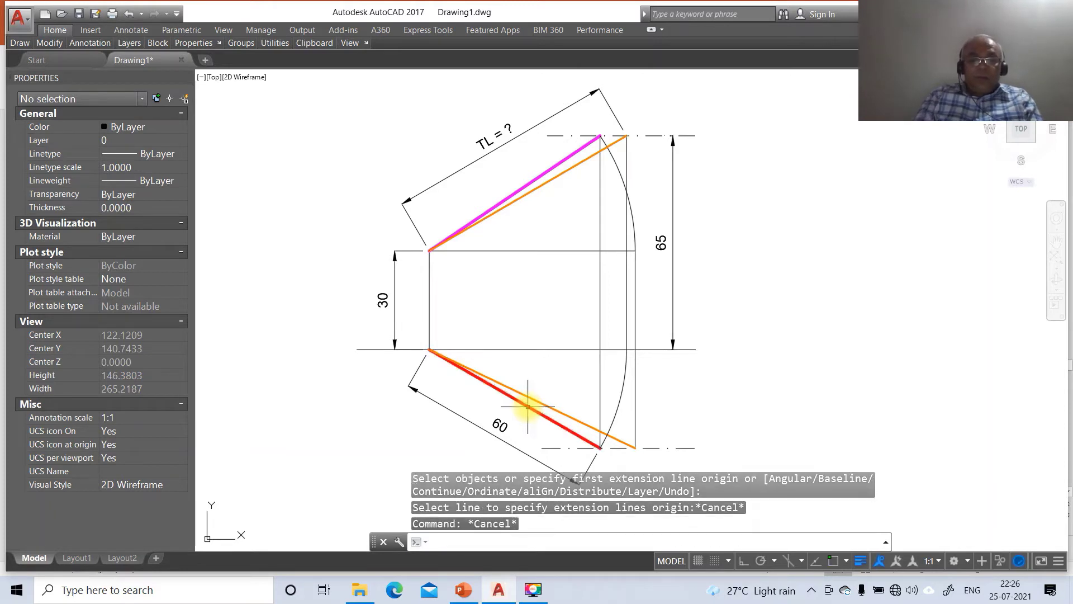
key("Return")
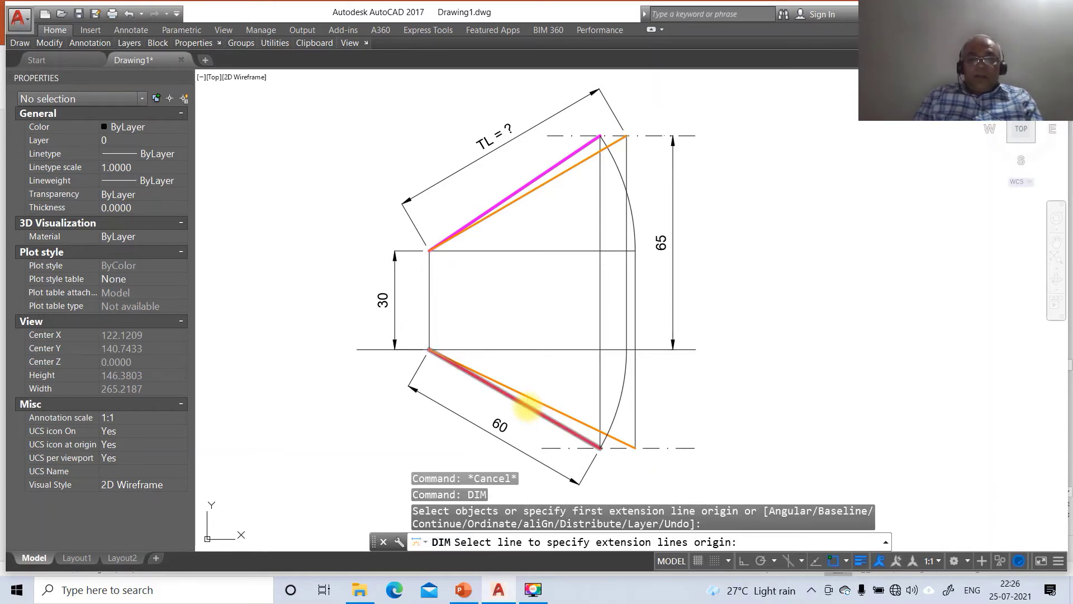
type("A")
key("Return")
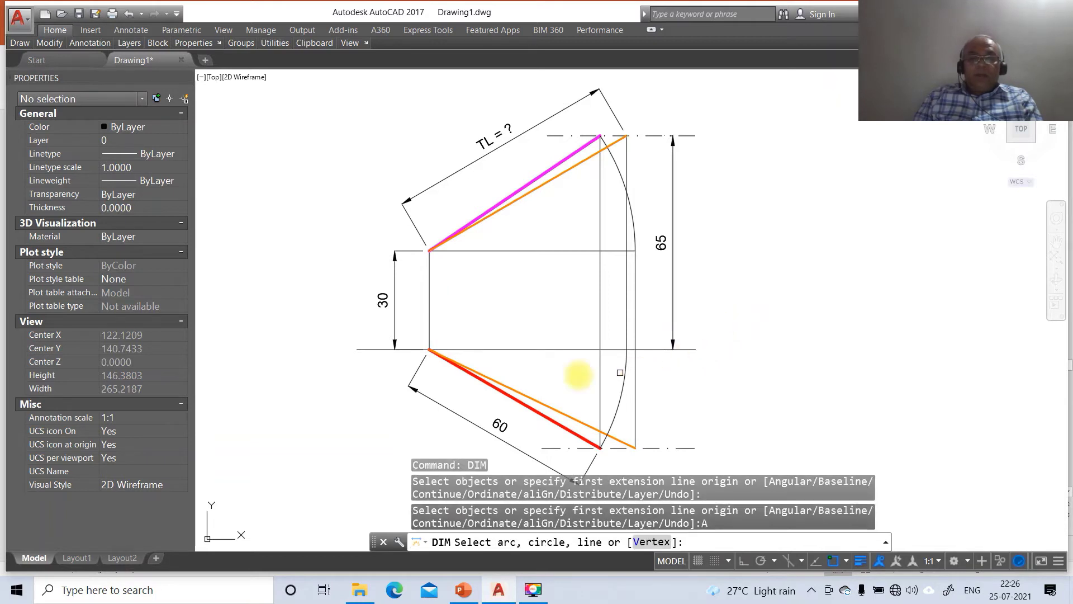
left_click(527, 355)
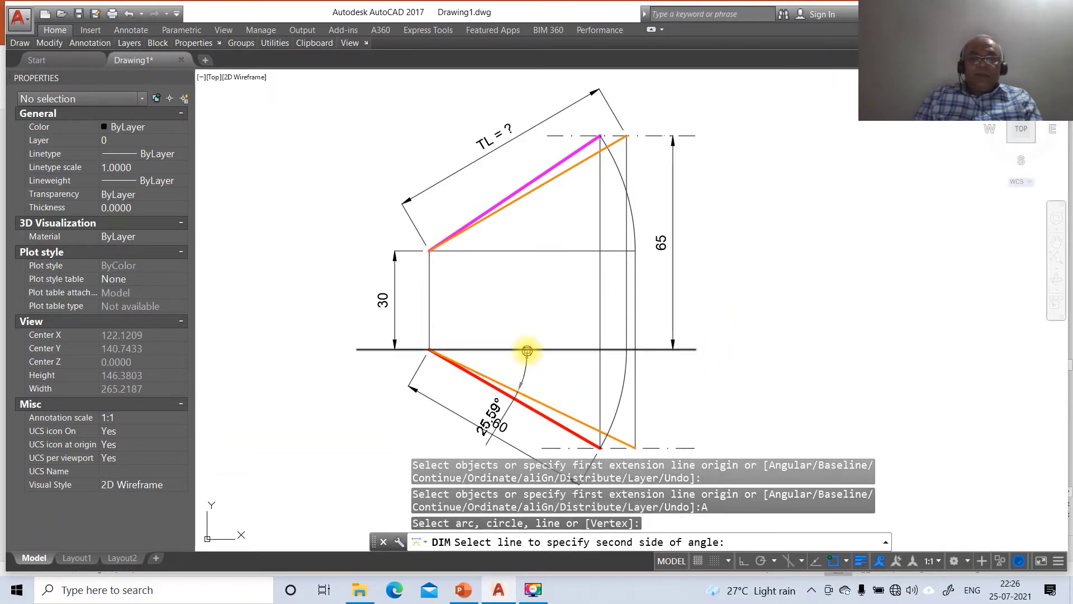
left_click(464, 589)
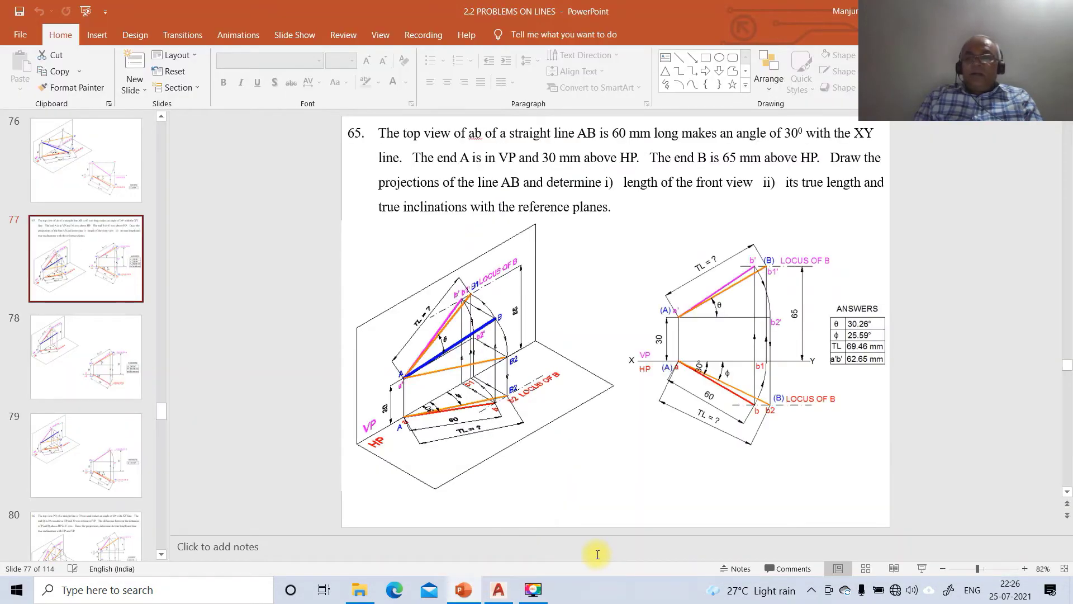
left_click(489, 593)
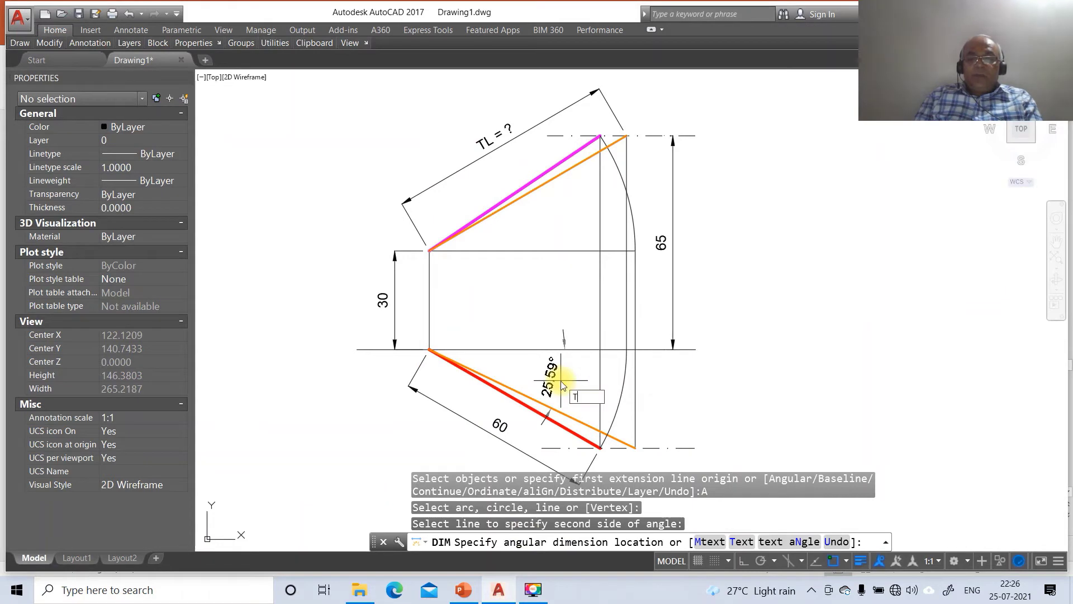
key("Return")
key("Return")
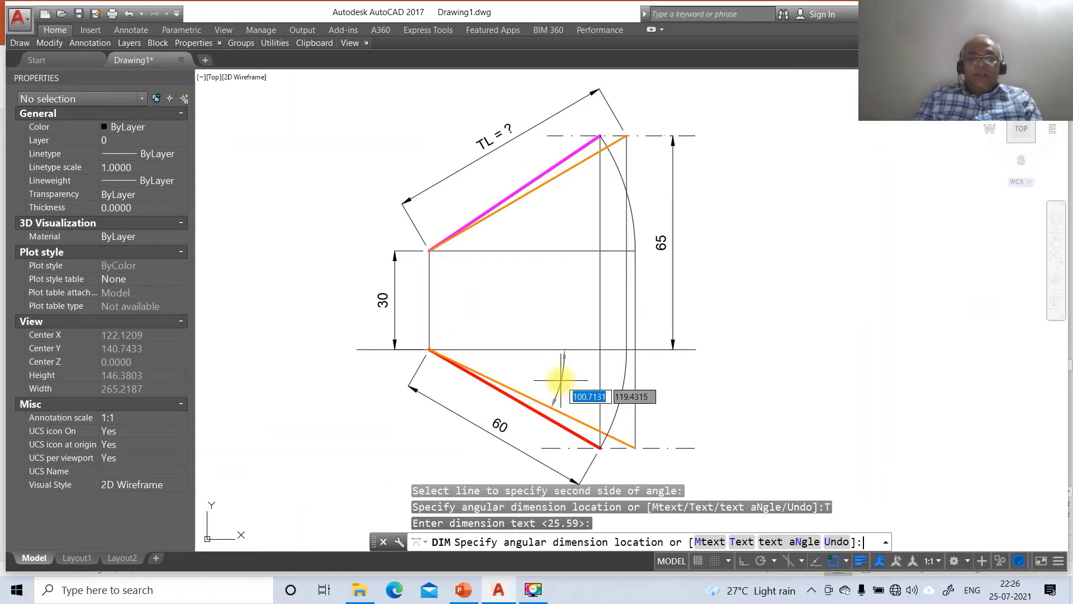
left_click(483, 360)
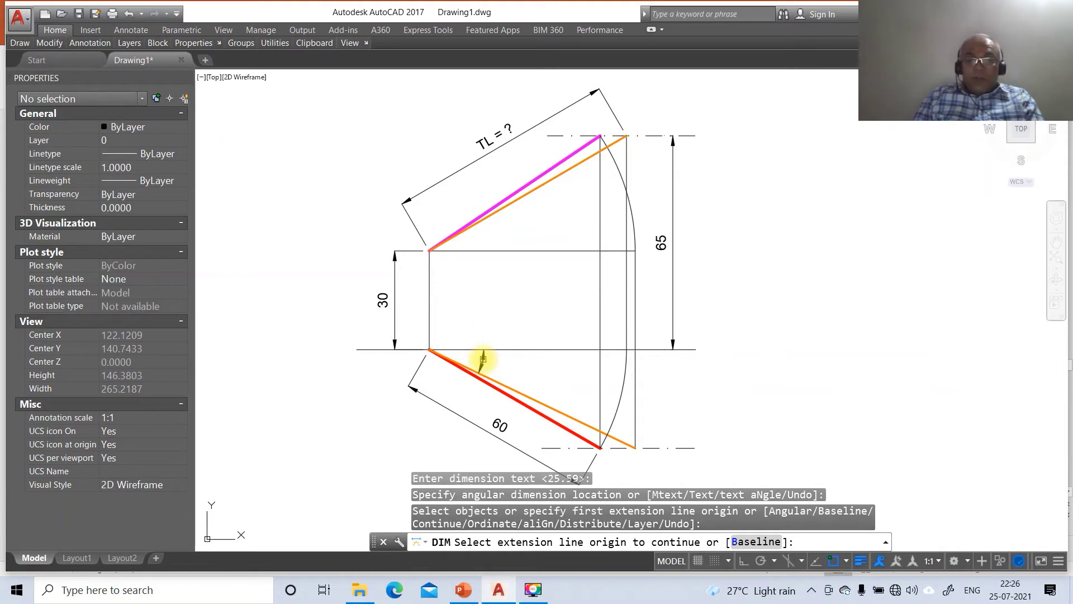
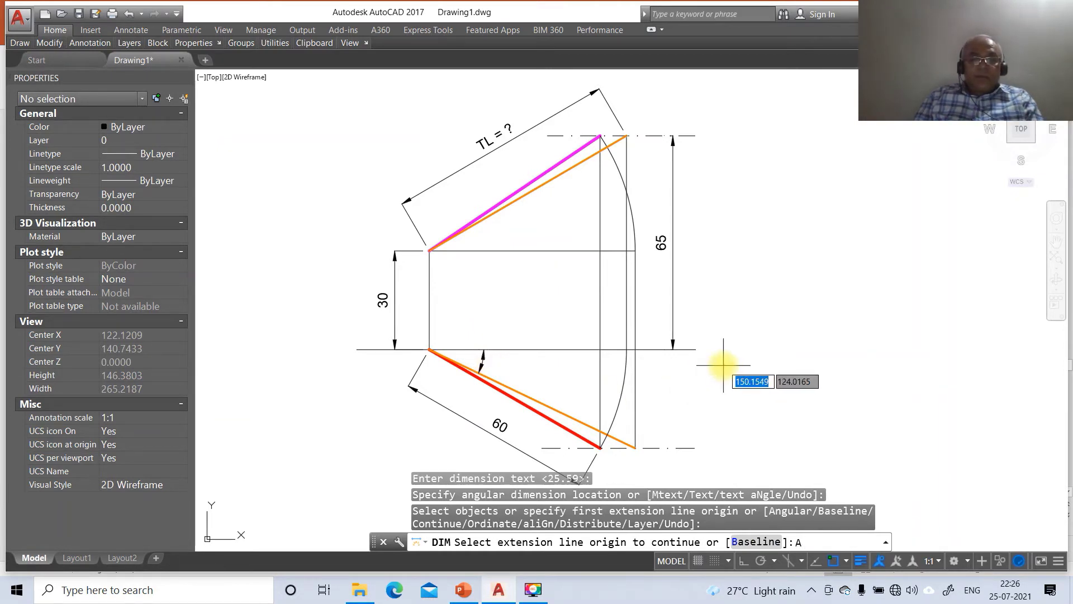
- Add a blank-text angular dimension between the magenta true-length line and the horizontal line
key("Escape")
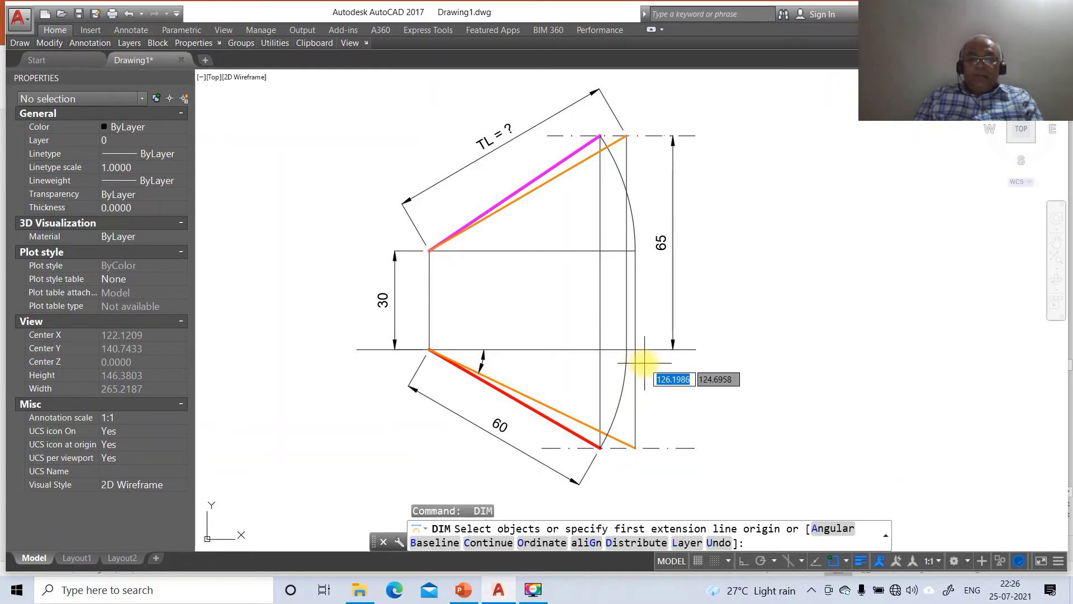
type("A")
key("Return")
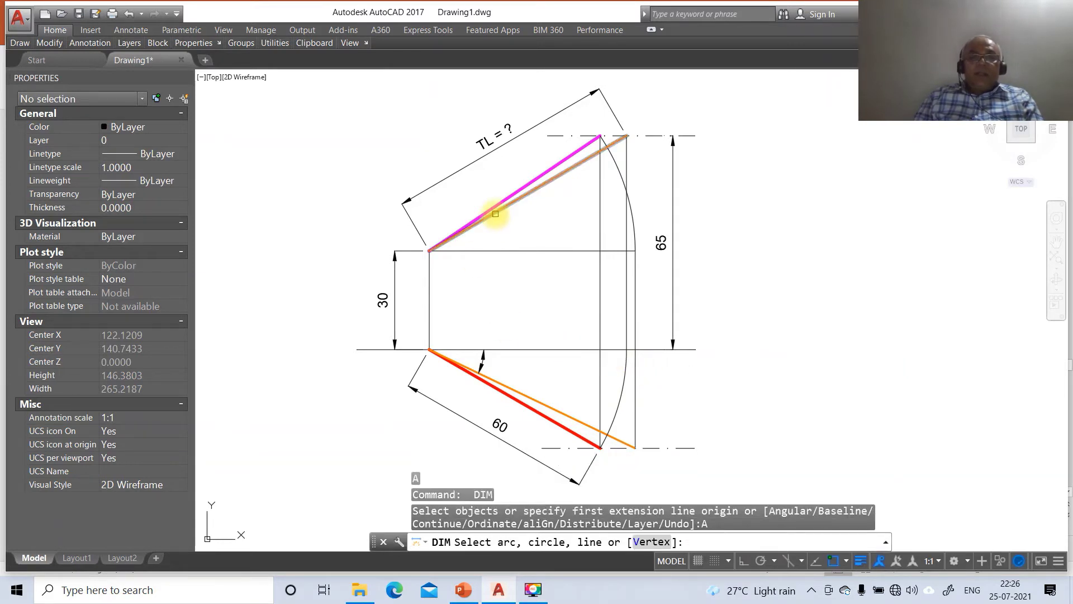
left_click(496, 213)
left_click(502, 254)
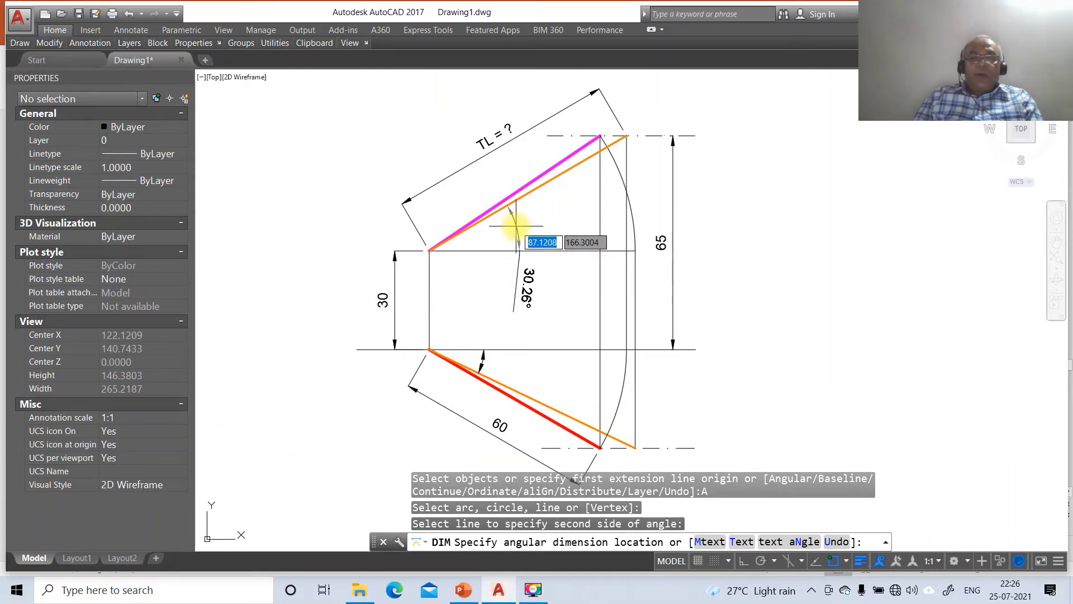
type("T")
key("Return")
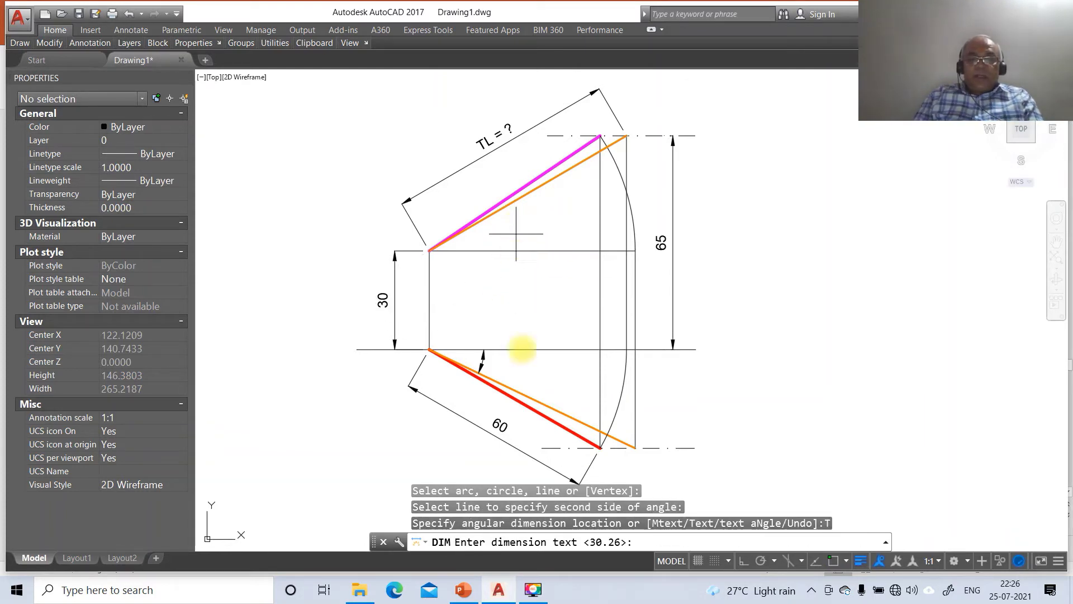
left_click(451, 593)
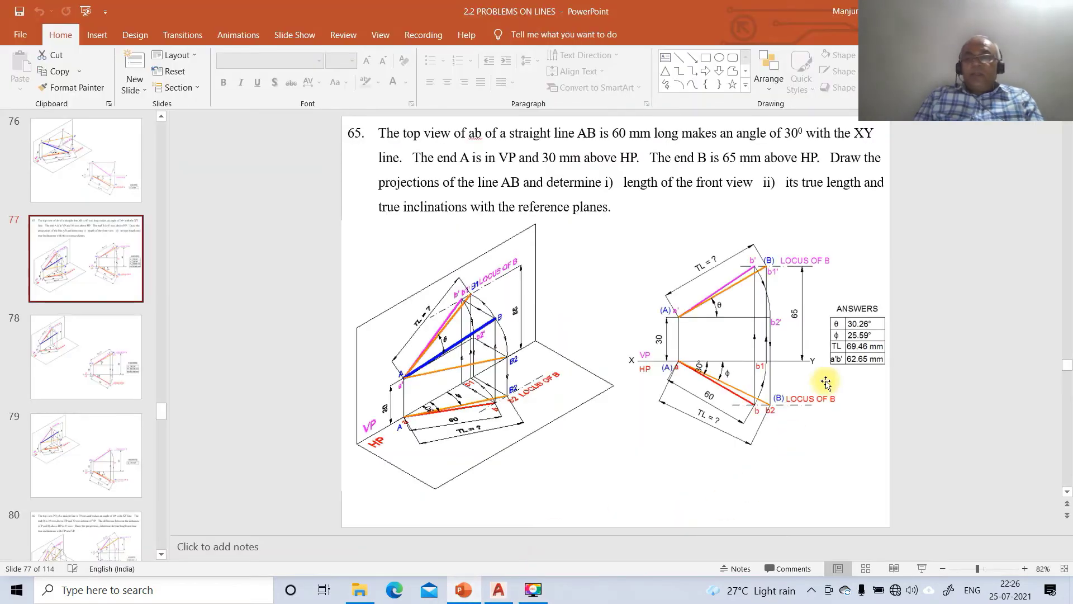
left_click(499, 590)
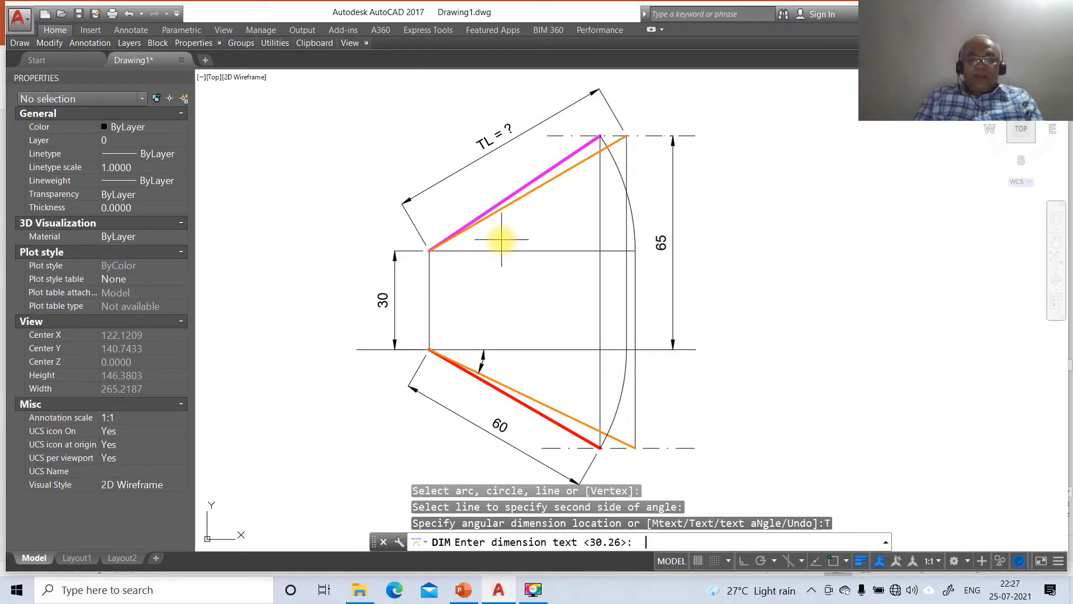
key("Return")
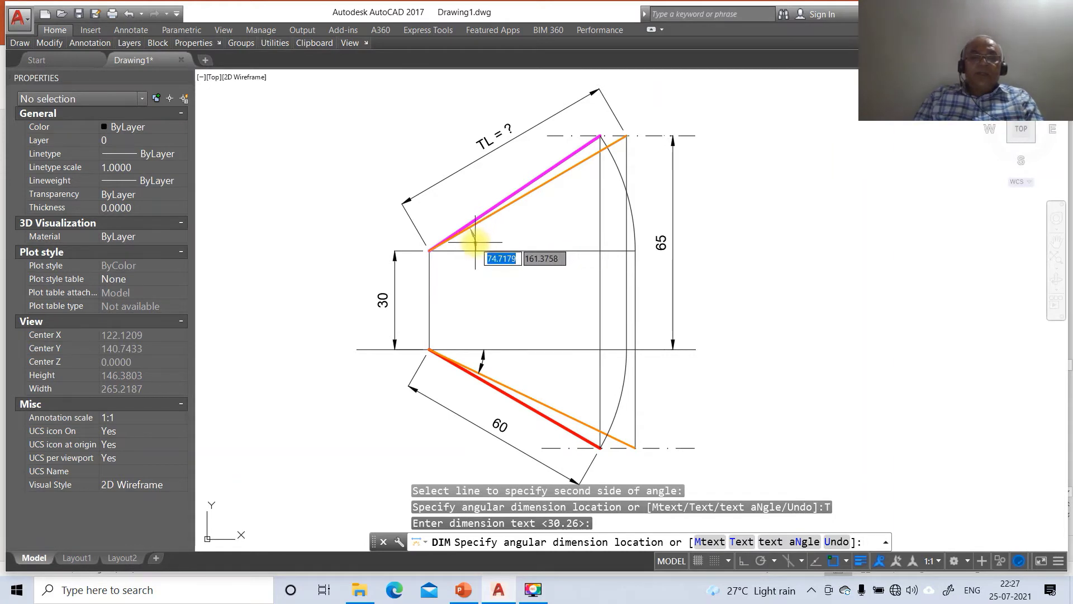
left_click(475, 243)
type("L")
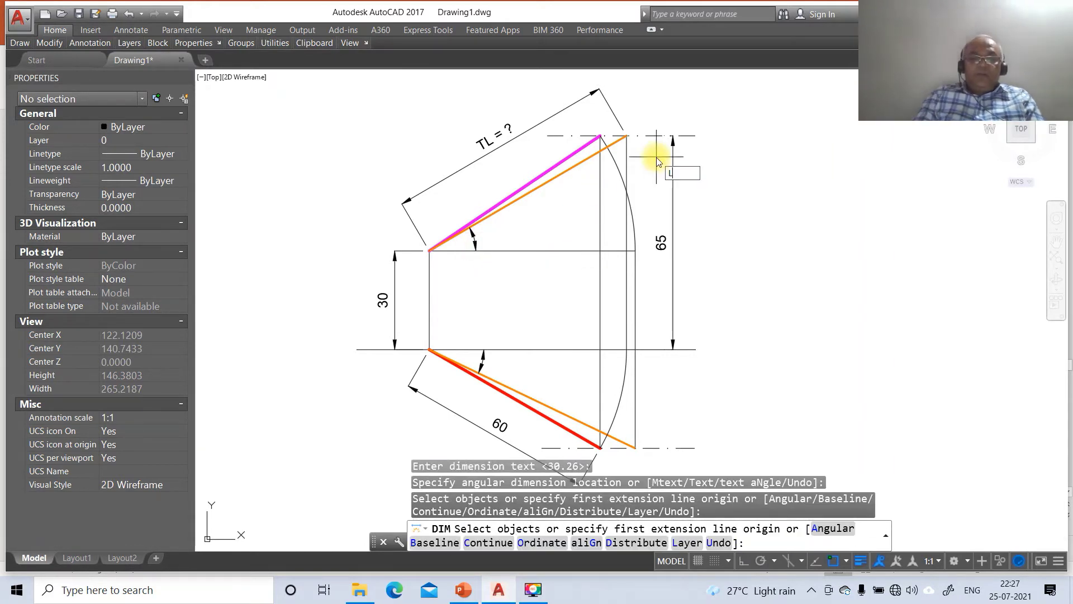
key("Escape")
key("Escape")
type("L")
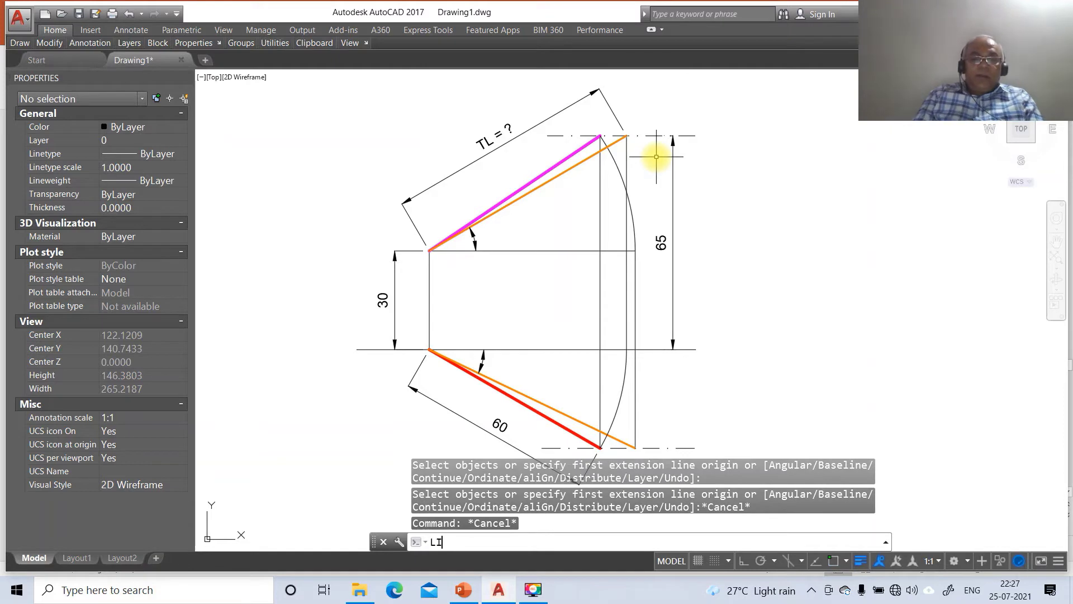
type("I")
key("Return")
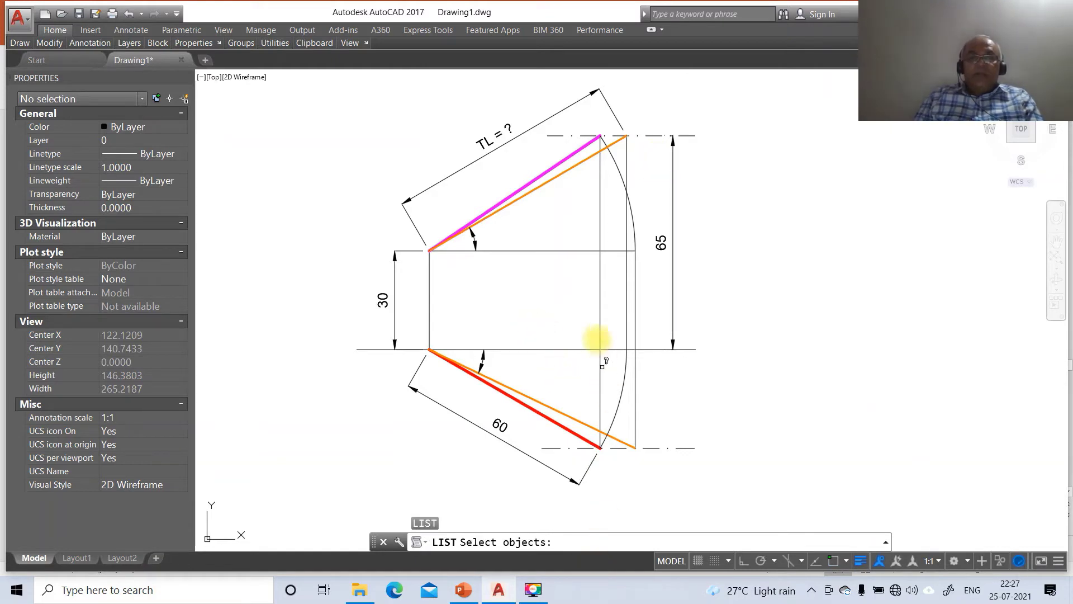
left_click(548, 182)
key("Return")
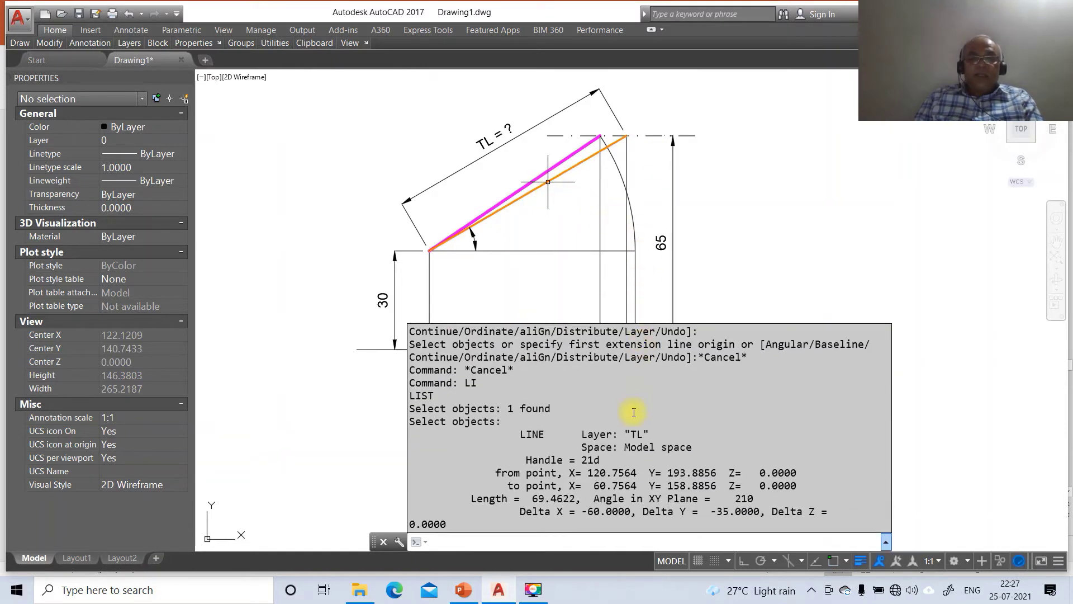
left_click(510, 590)
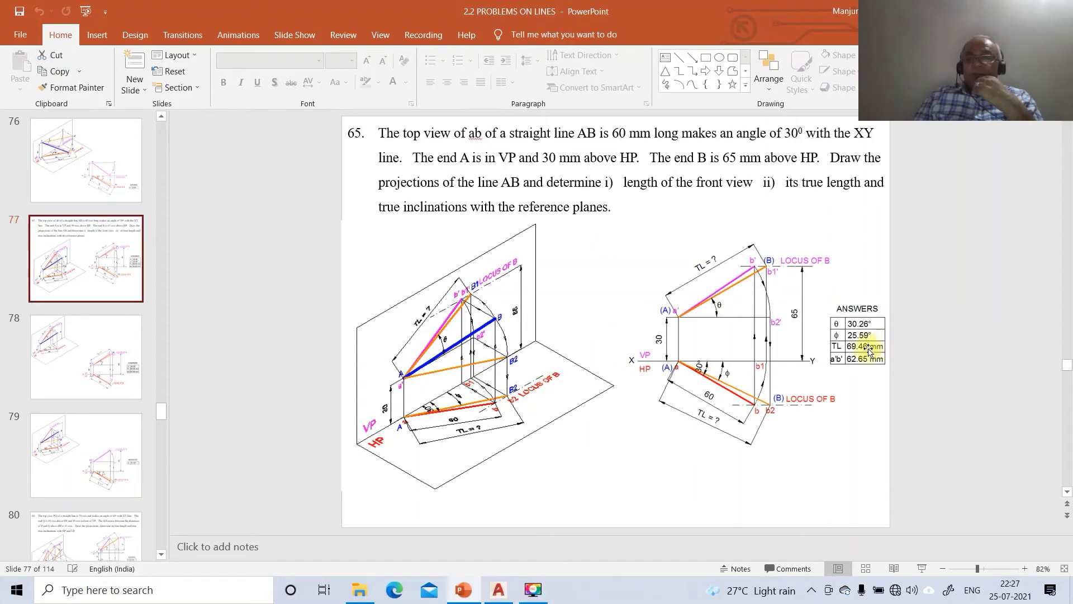
left_click(463, 589)
left_click(463, 590)
left_click(499, 590)
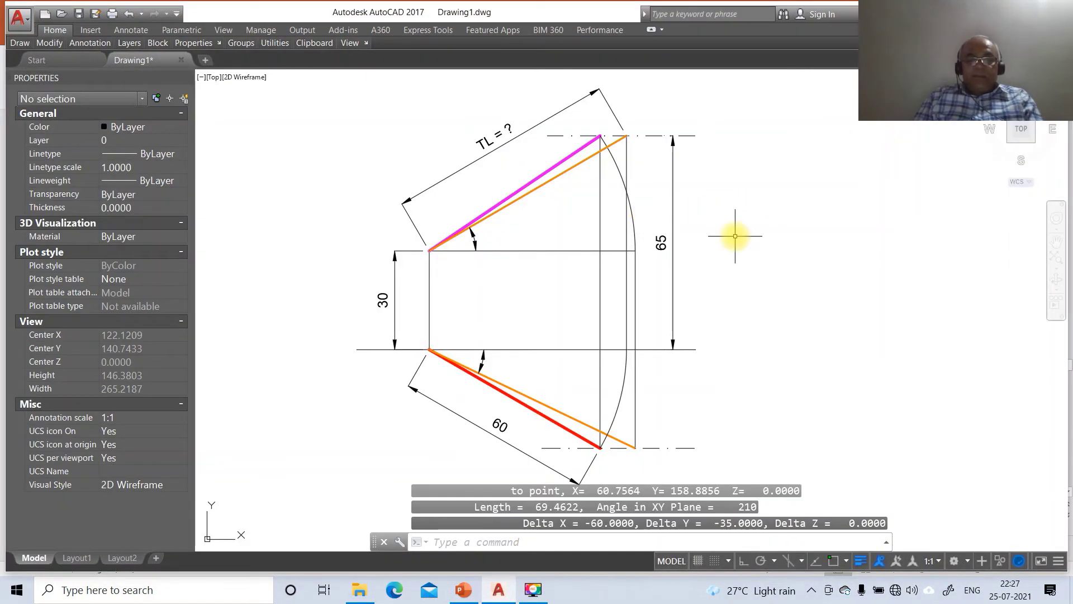
key("Return")
left_click(568, 157)
key("Return")
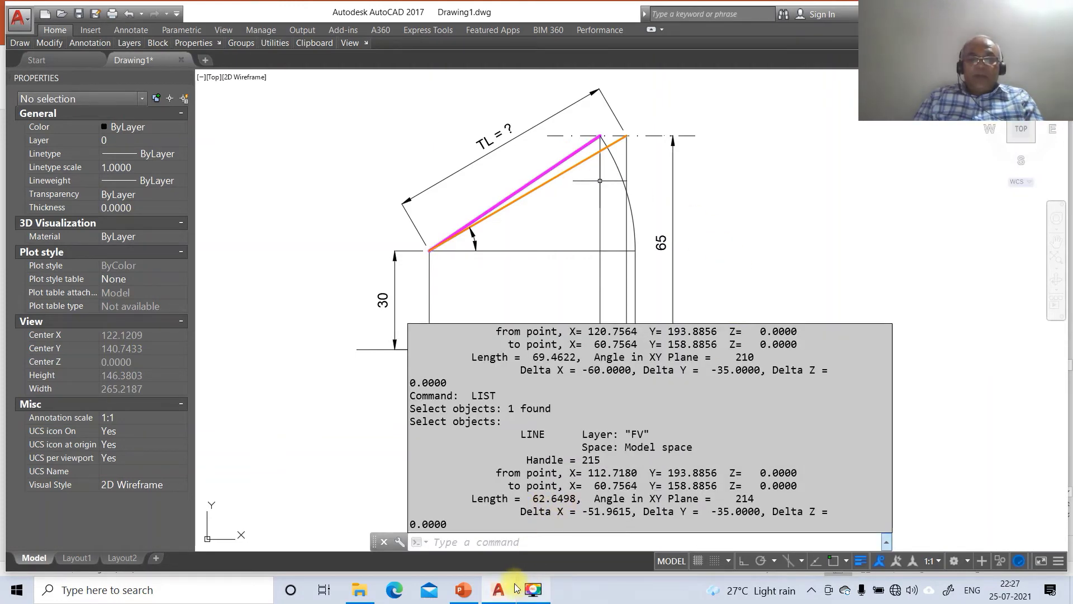
mouse_move(503, 595)
left_click(467, 595)
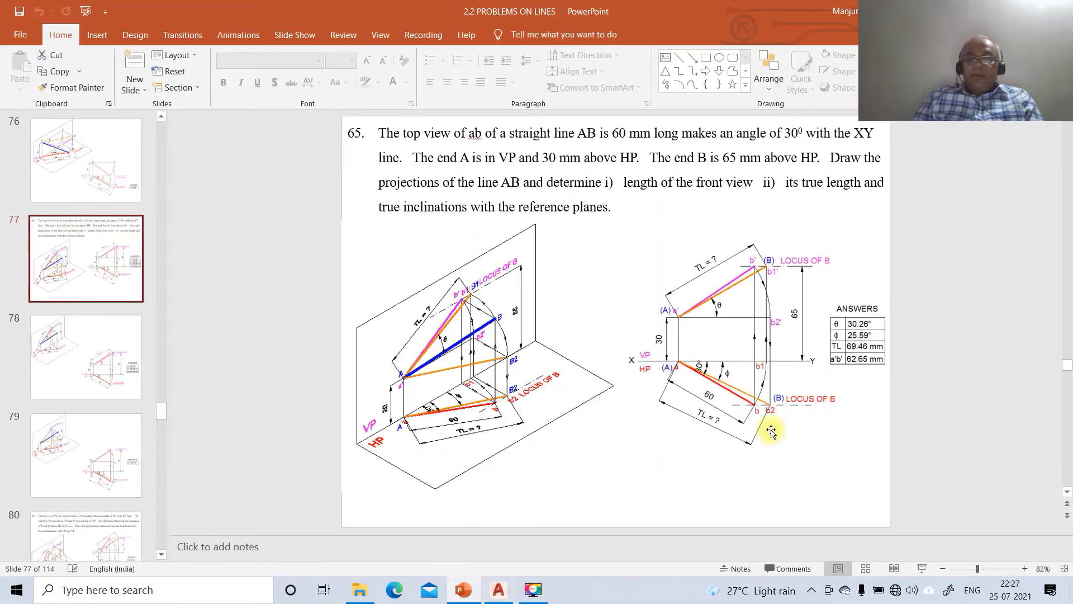
left_click(498, 590)
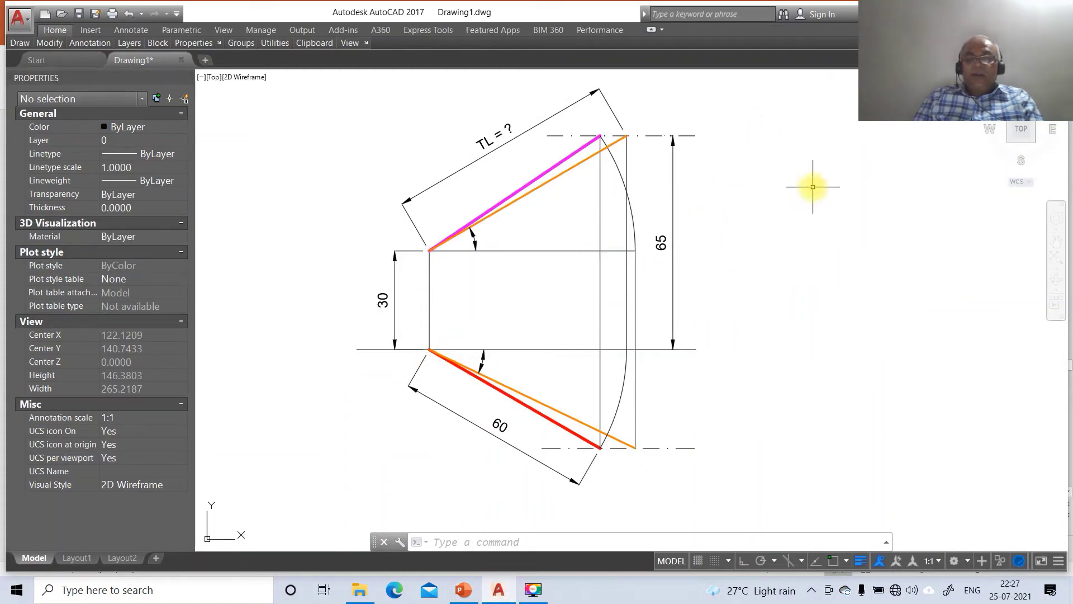
left_click(463, 590)
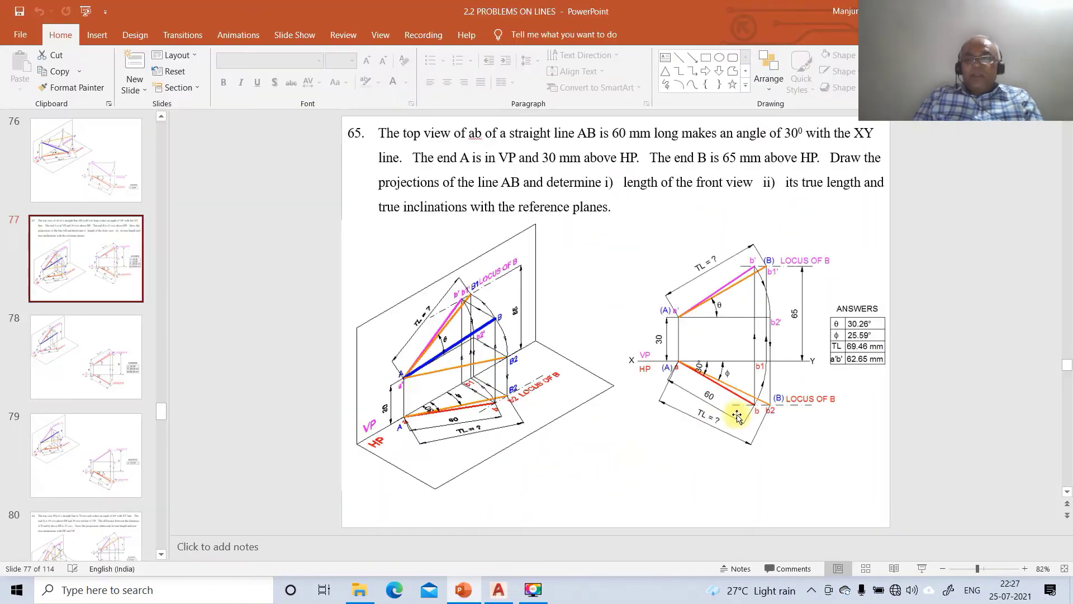
left_click(499, 590)
- Draw a text-free leader arrow from the arc's lower end downward
type("lead")
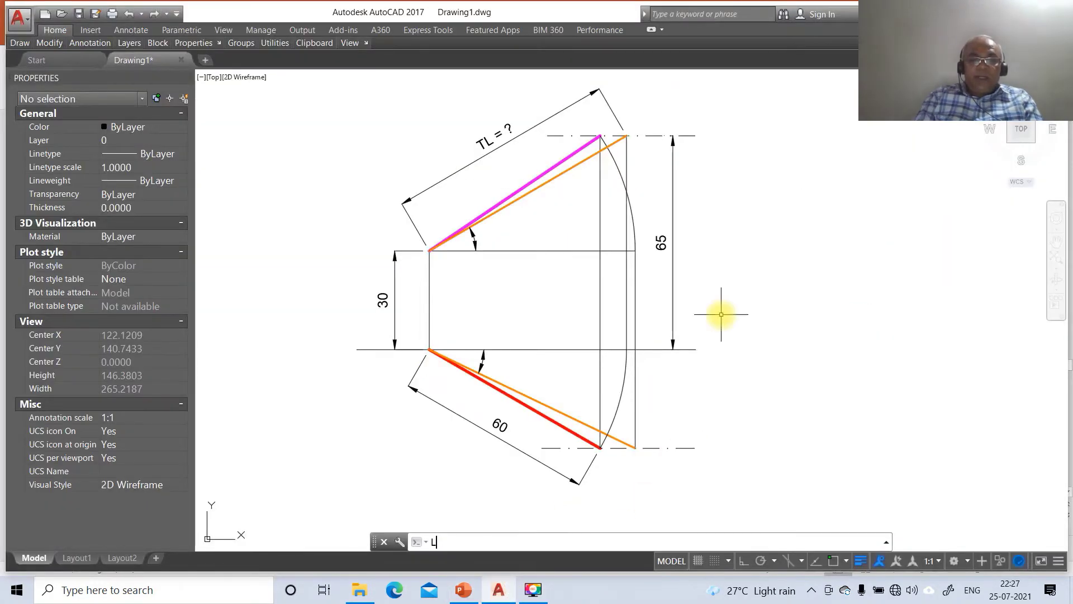
key("Return")
key("Return")
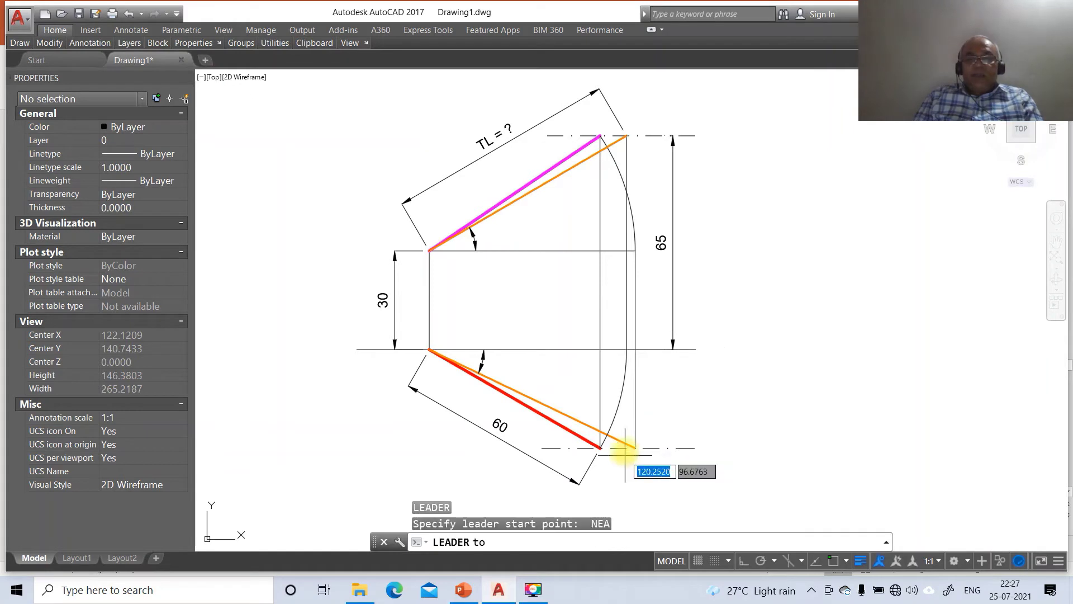
left_click(619, 392)
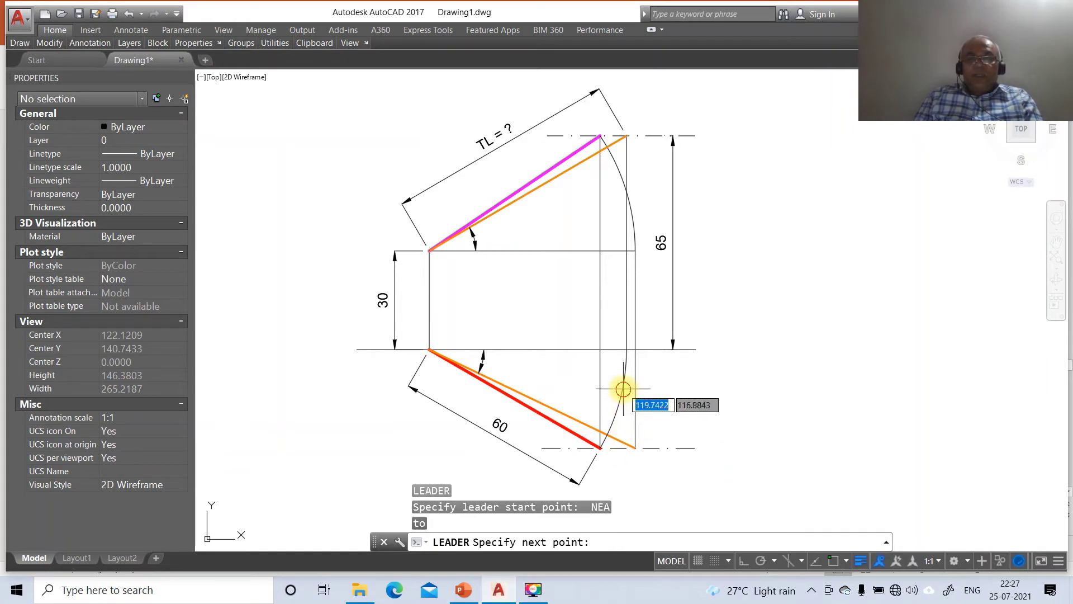
left_click(594, 477)
key("Return")
key("Return")
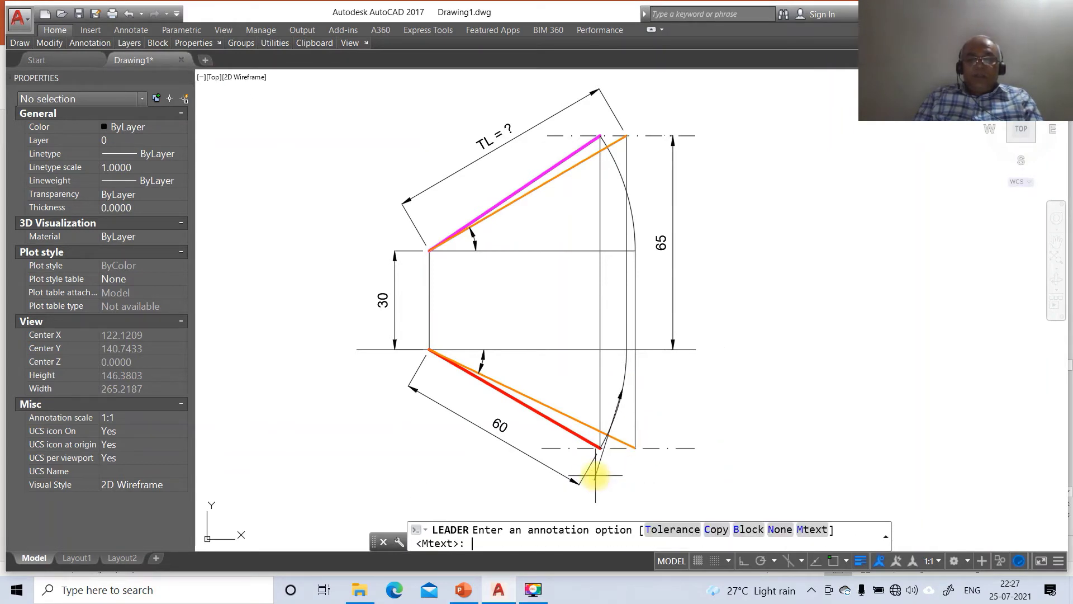
type("N")
key("Return")
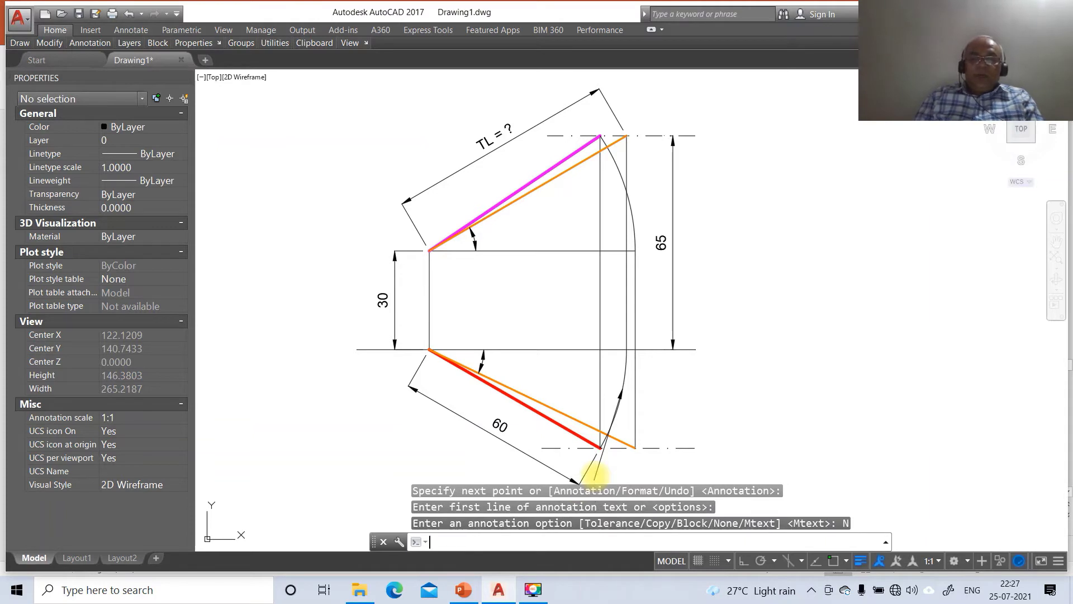
- Add a second text-free leader, snapped Nearest, from the arc's top upward
key("Return")
type("NEA")
key("Return")
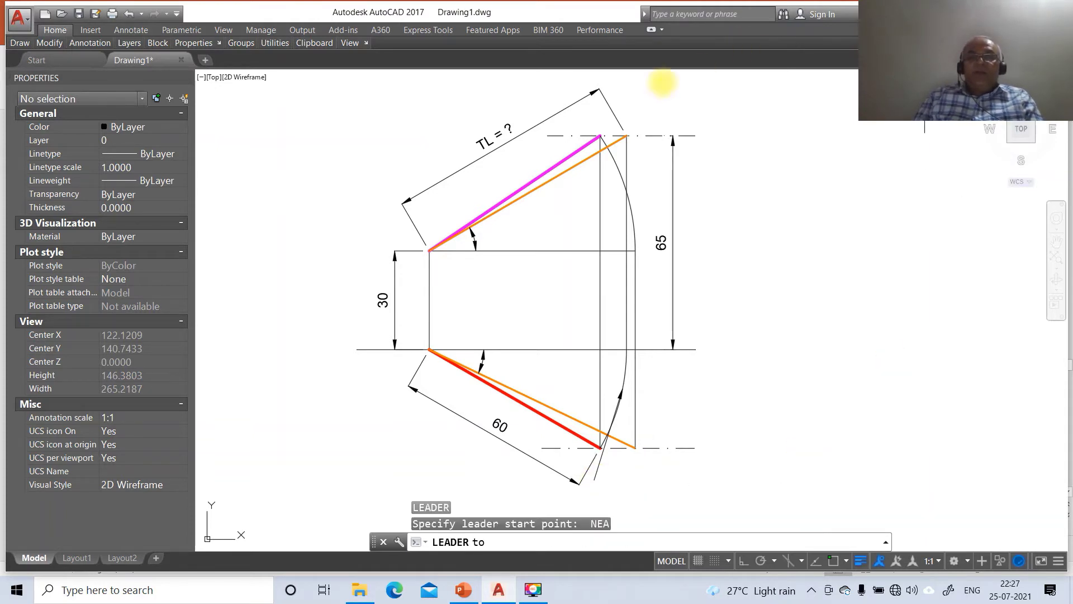
left_click(627, 208)
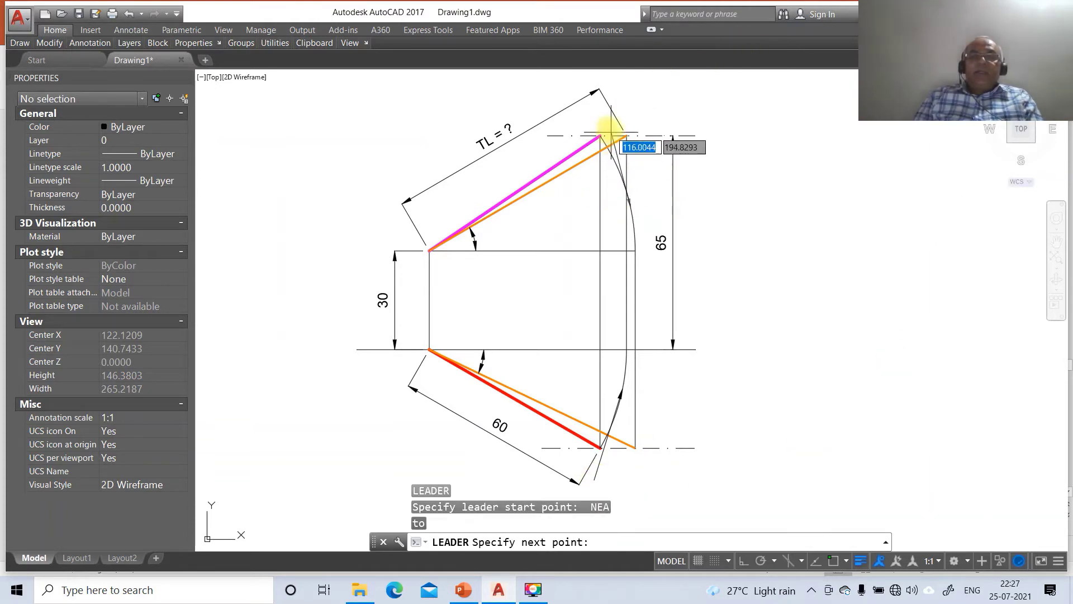
left_click(605, 111)
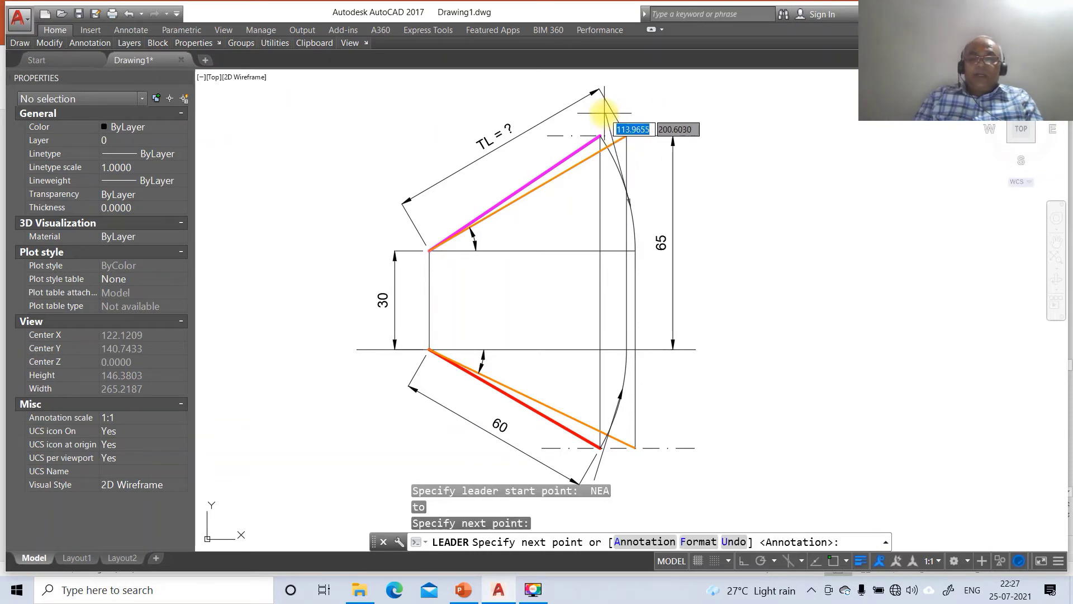
key("Return")
key("Return")
type("N")
key("Return")
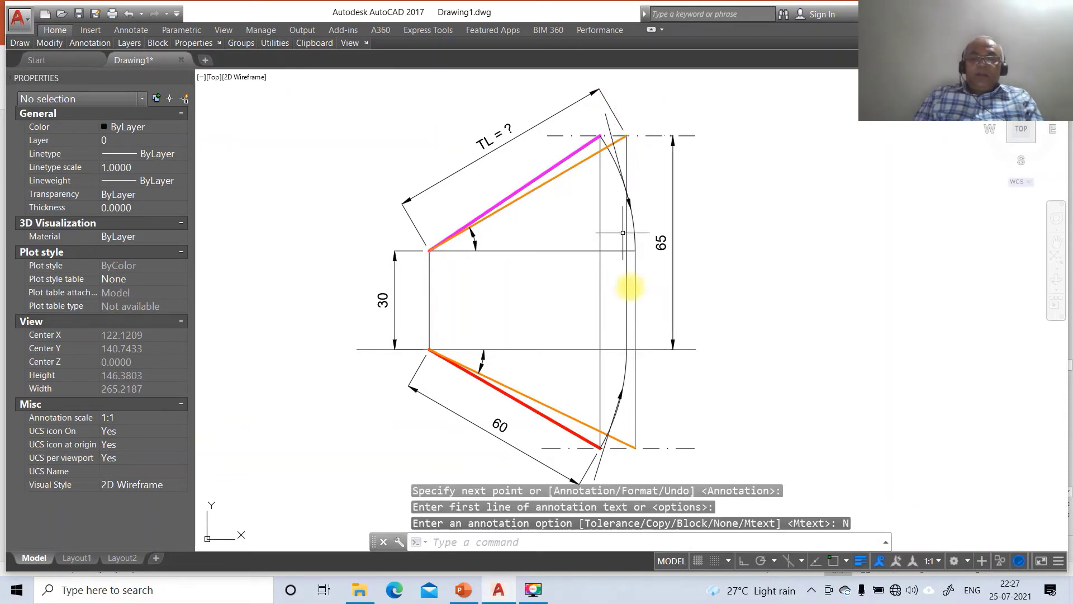
- Turn on Ortho and add a text-free leader on the right vertical projector
left_click(743, 561)
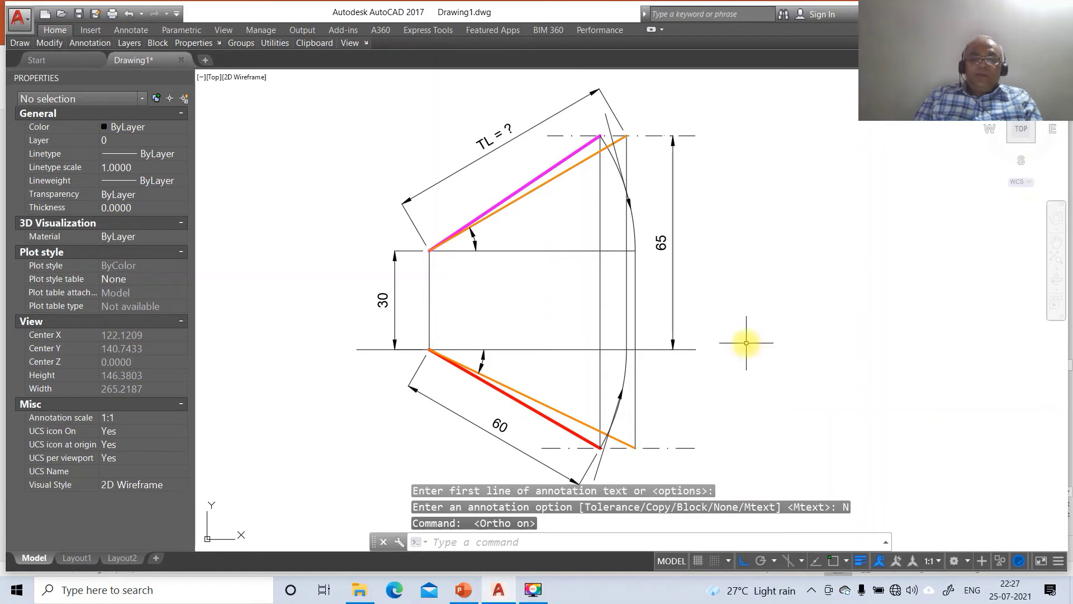
type("leader")
key("Return")
type("nea")
key("Return")
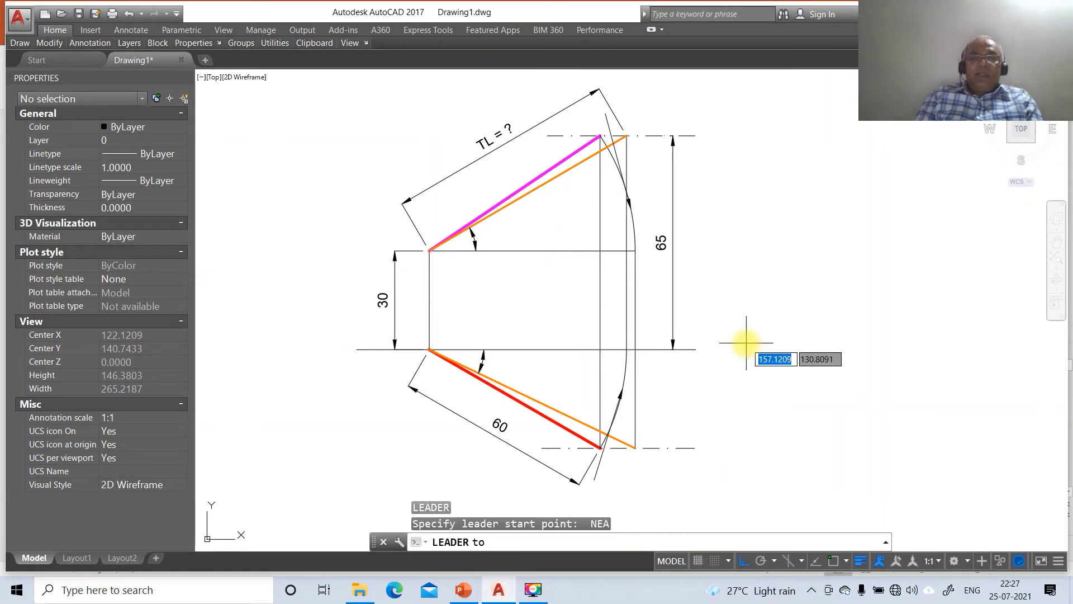
left_click(636, 319)
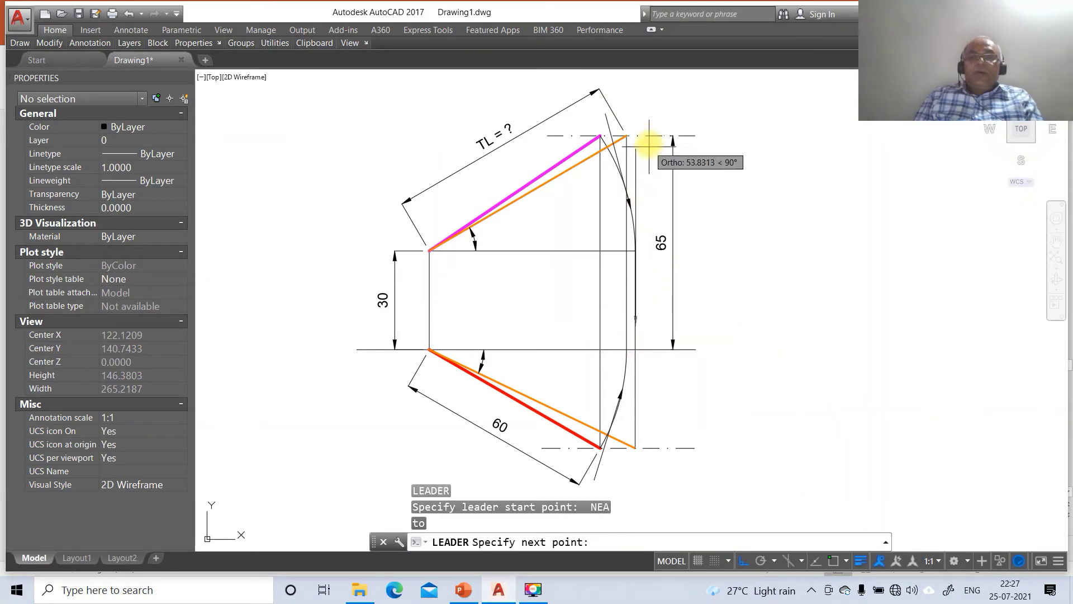
key("Return")
key("Return")
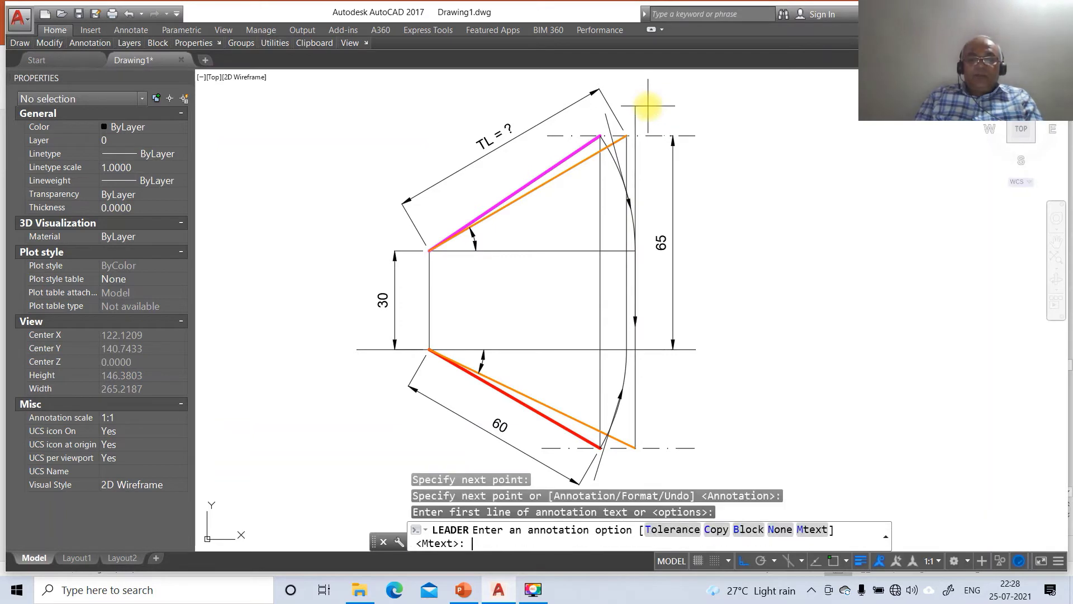
type("n")
key("Return")
- Add a text-free arrowed leader running down the vertical projector line
key("Return")
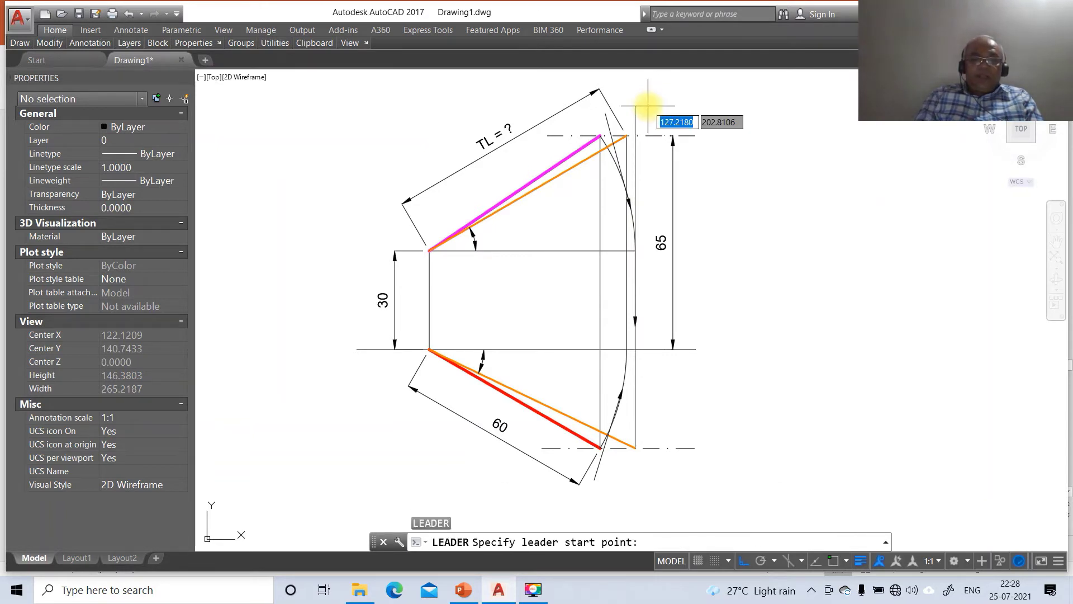
type("nea")
key("Return")
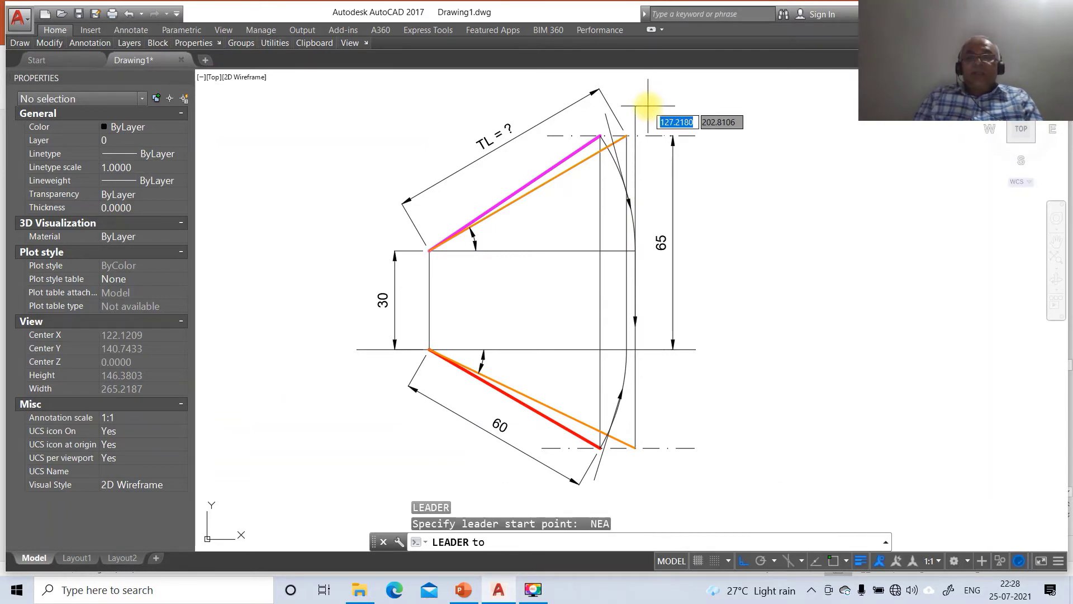
left_click(627, 271)
left_click(629, 465)
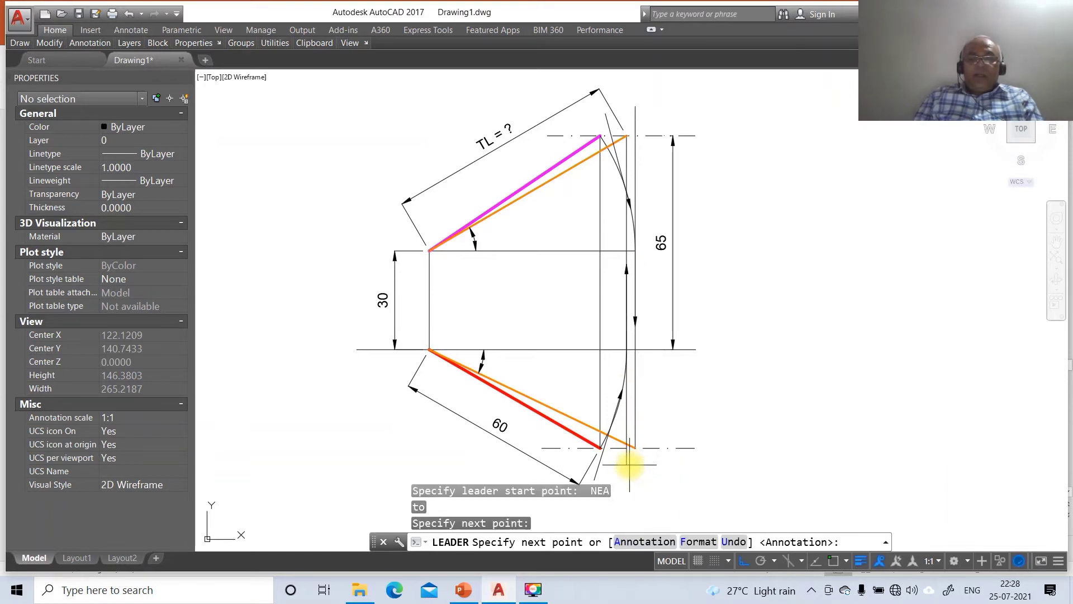
key("Return")
key("Return")
type("N")
key("Return")
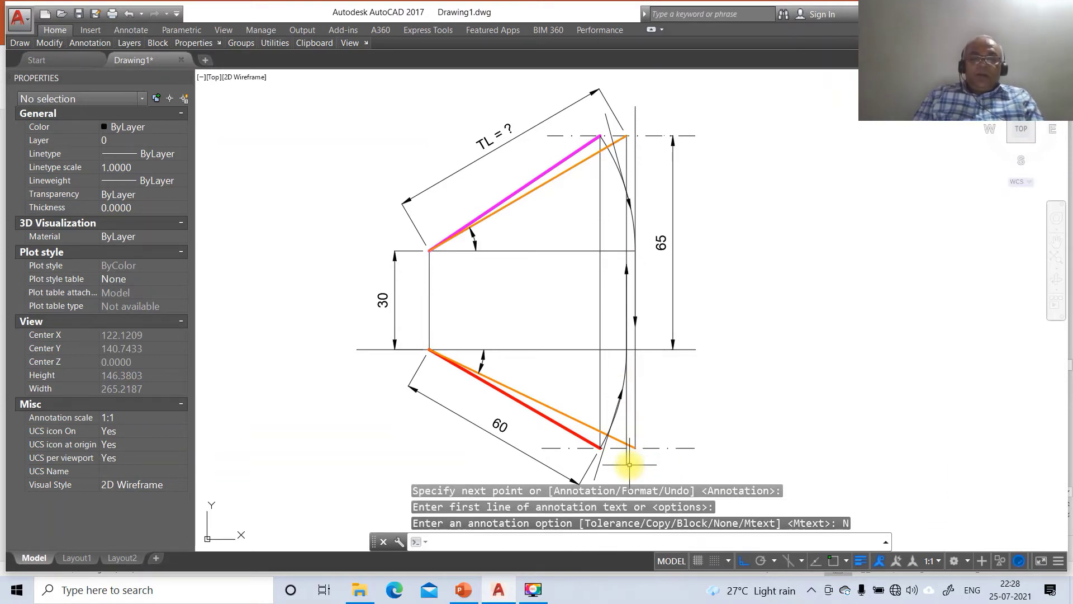
- Add a final text-free arrowed leader on the other projector line
key("Return")
type("NEA")
key("Return")
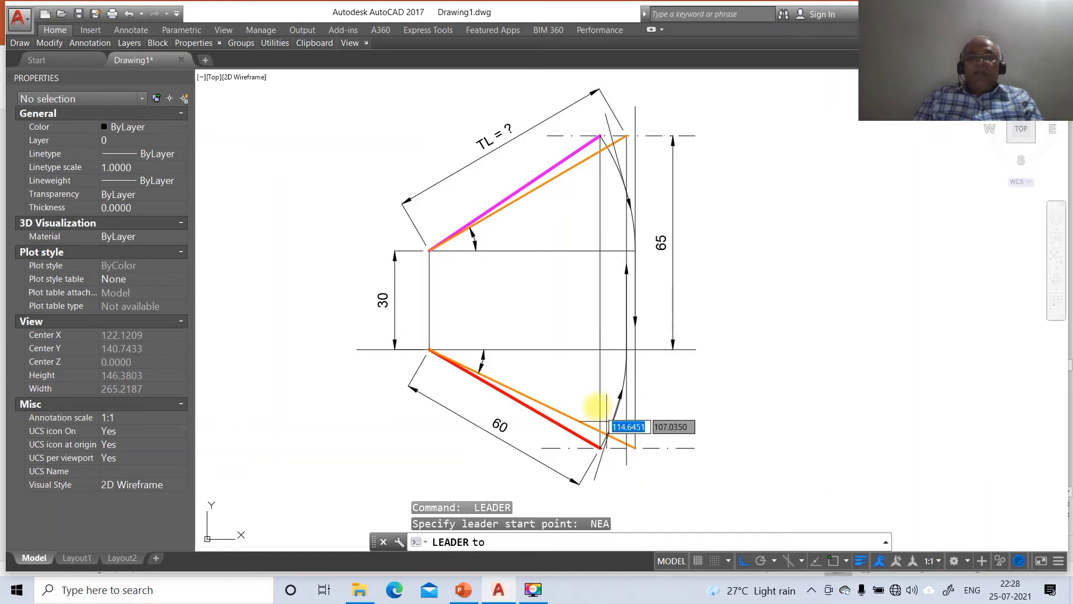
left_click(600, 291)
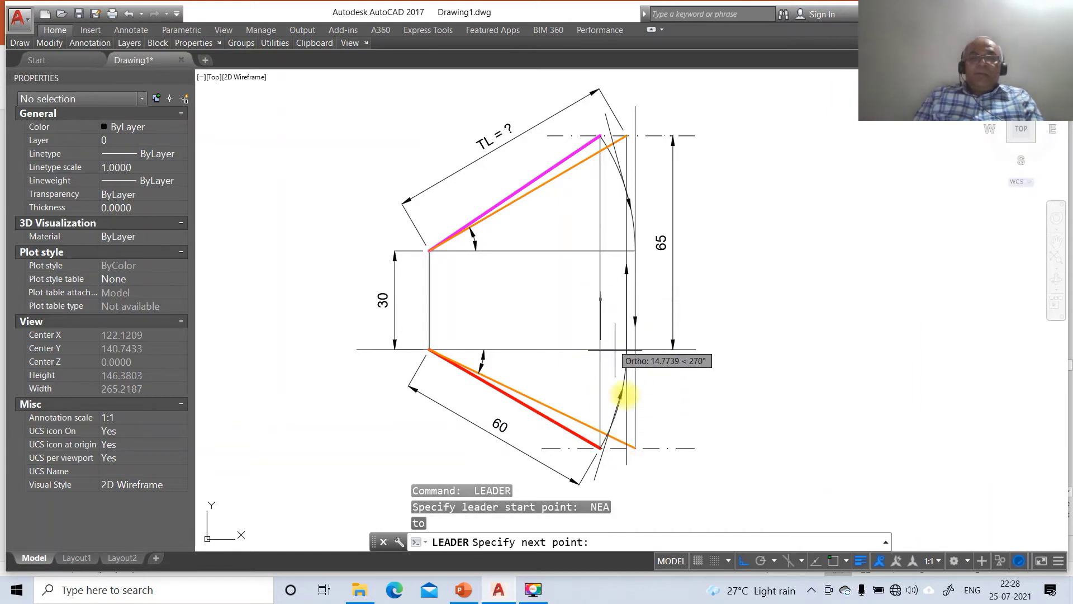
left_click(634, 495)
key("Return")
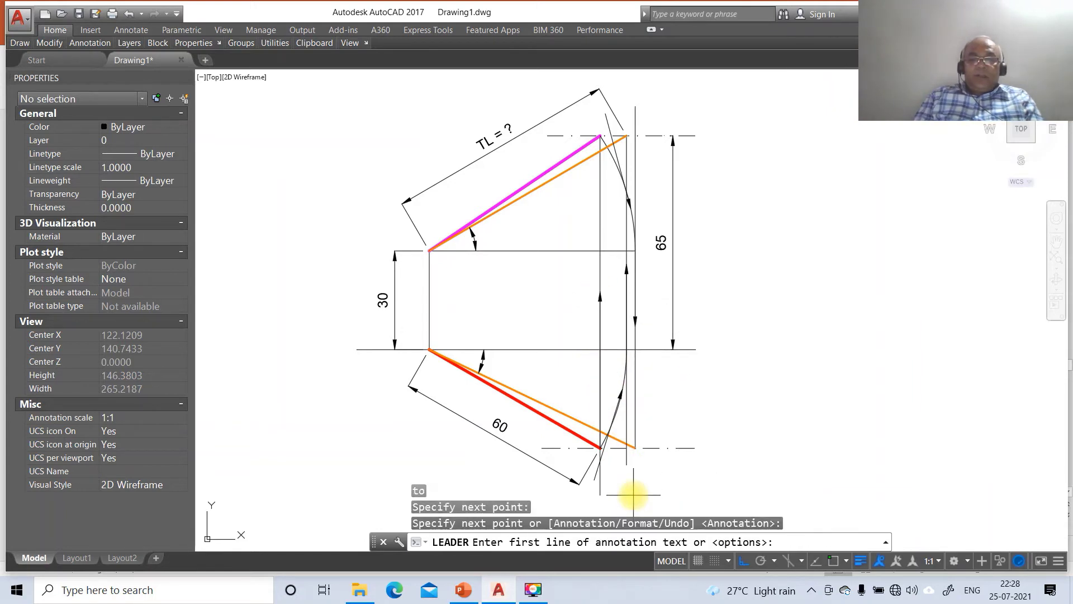
key("Return")
key("Escape")
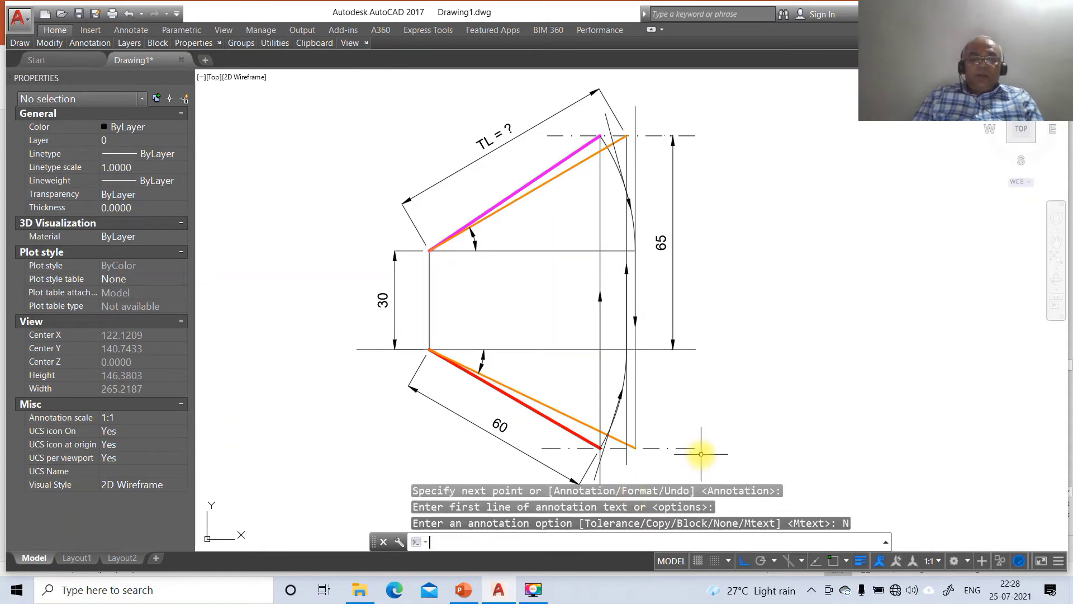
key("Return")
- Explode the arrowed leaders on the projectors and near the top arc
left_click(597, 477)
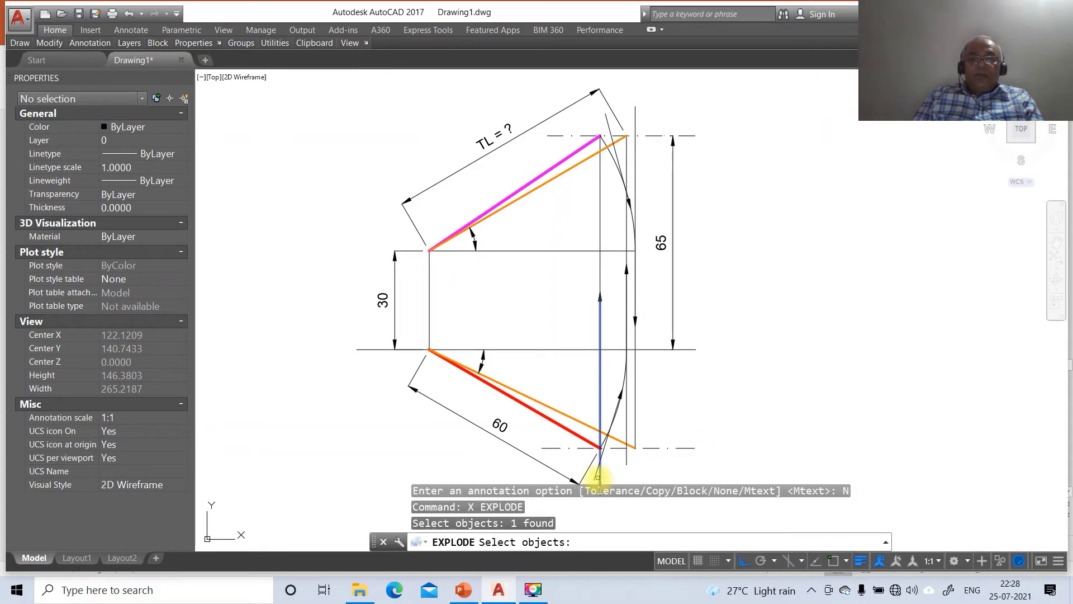
left_click(605, 450)
left_click(627, 456)
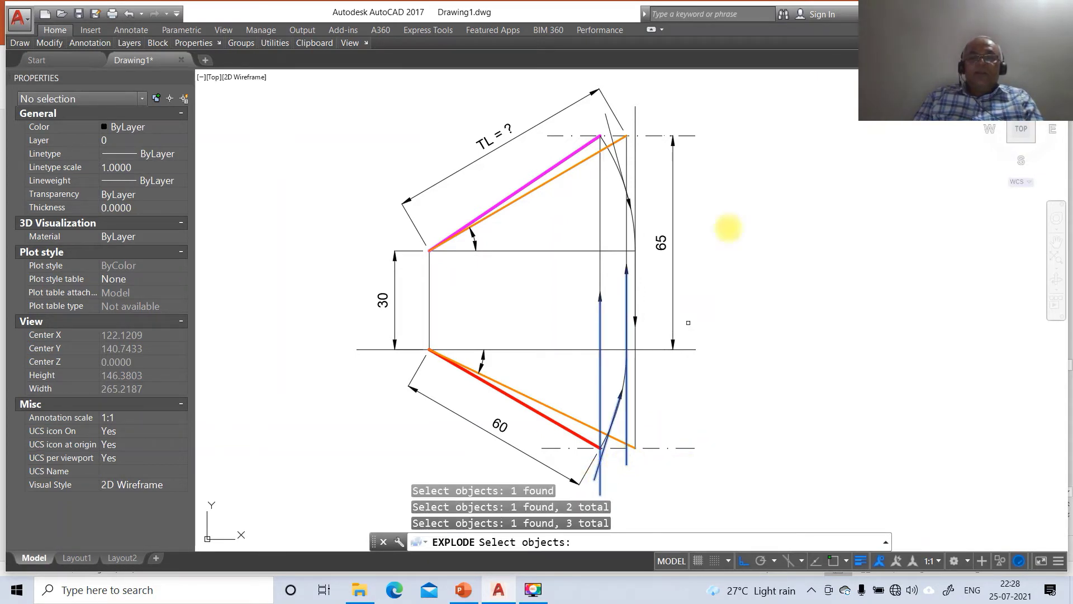
left_click(631, 123)
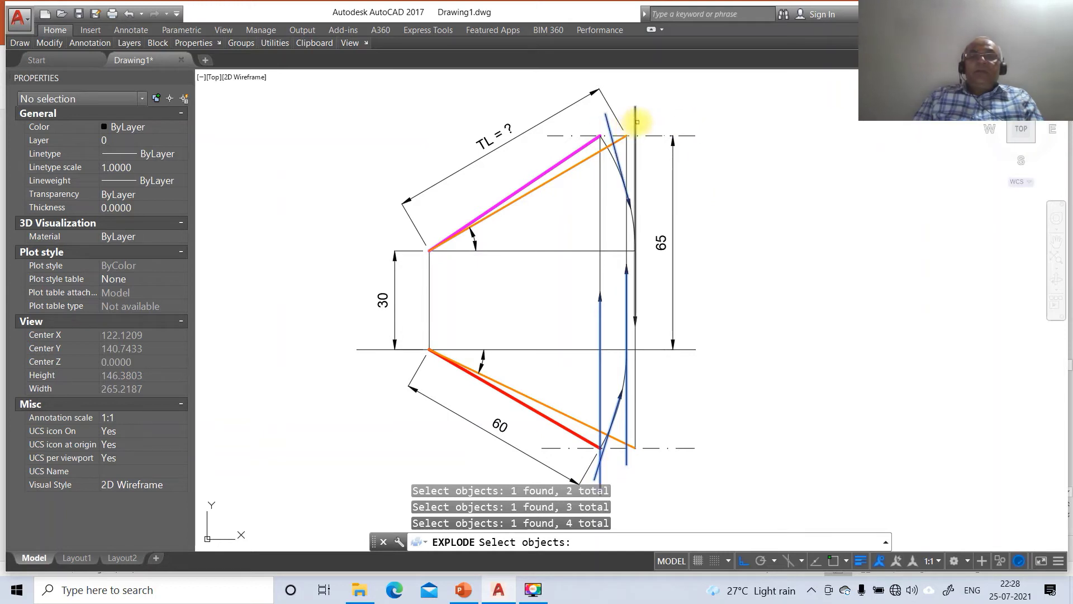
left_click(637, 121)
left_click(643, 134)
key("Return")
- Erase the stray tail segments near the top arc and below the dashed line
type("e")
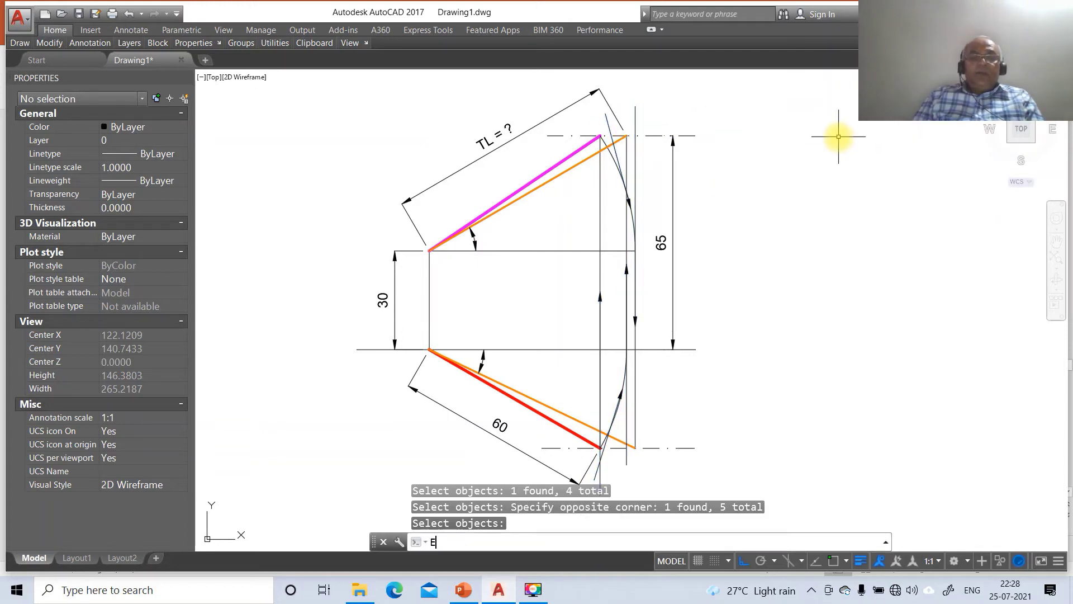
key("Return")
left_click(608, 119)
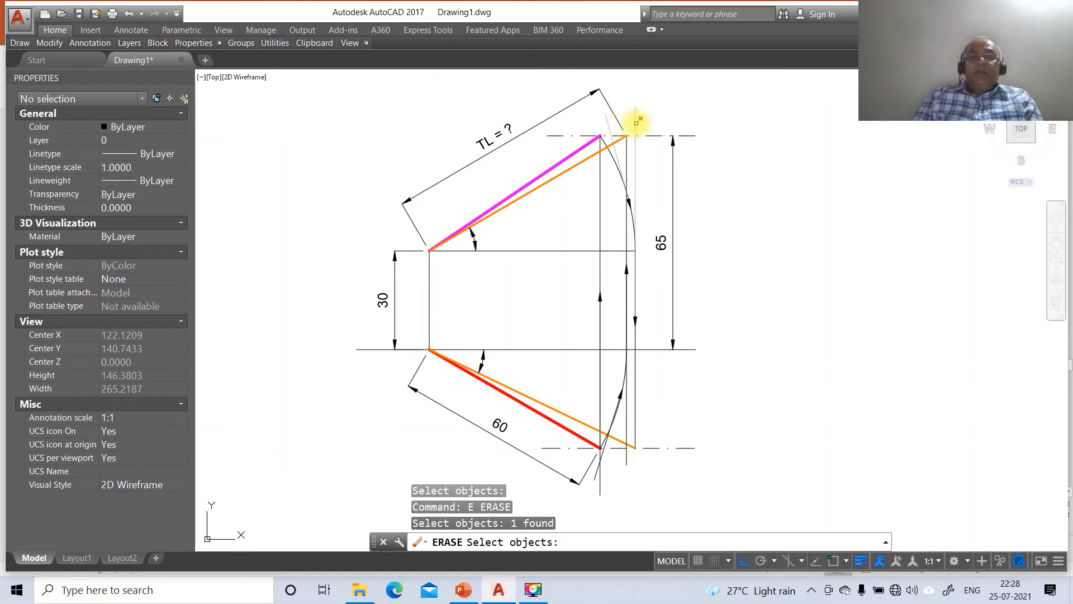
left_click(635, 115)
key("Return")
key("Return")
left_click(633, 466)
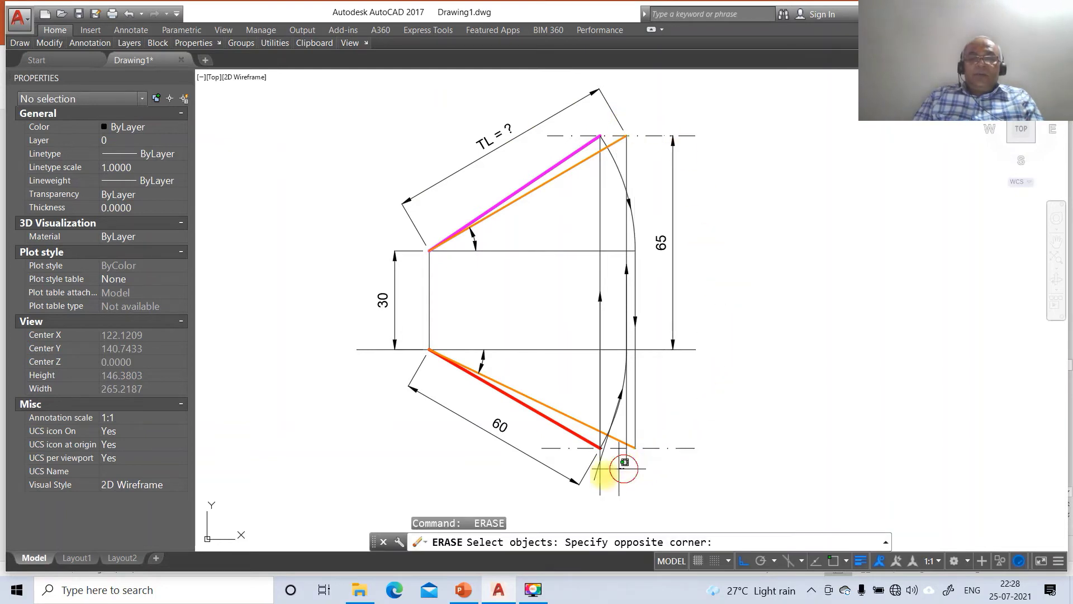
left_click(602, 475)
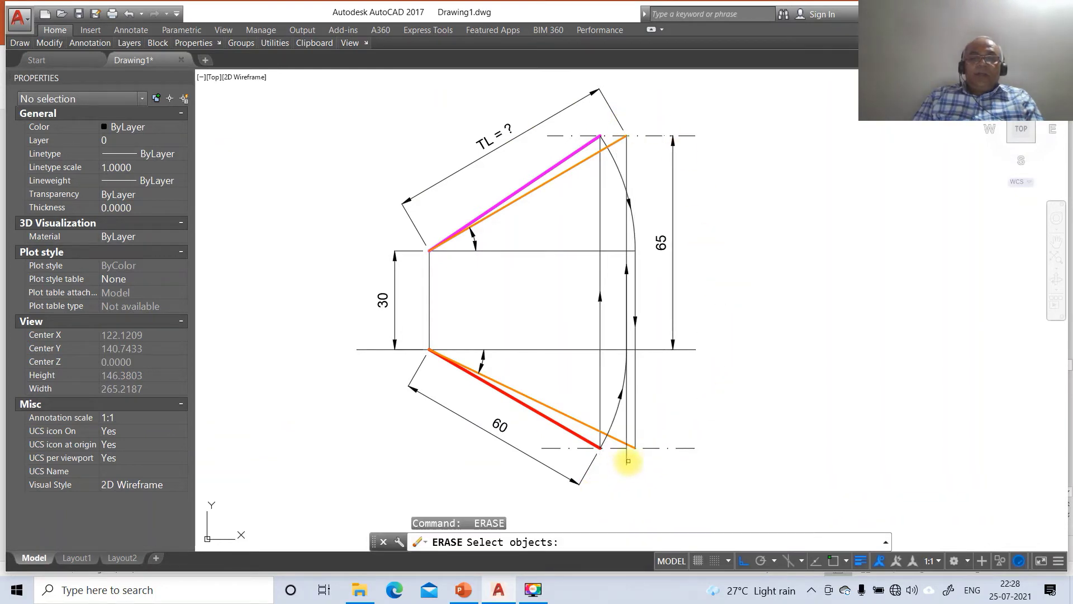
left_click(627, 459)
key("Return")
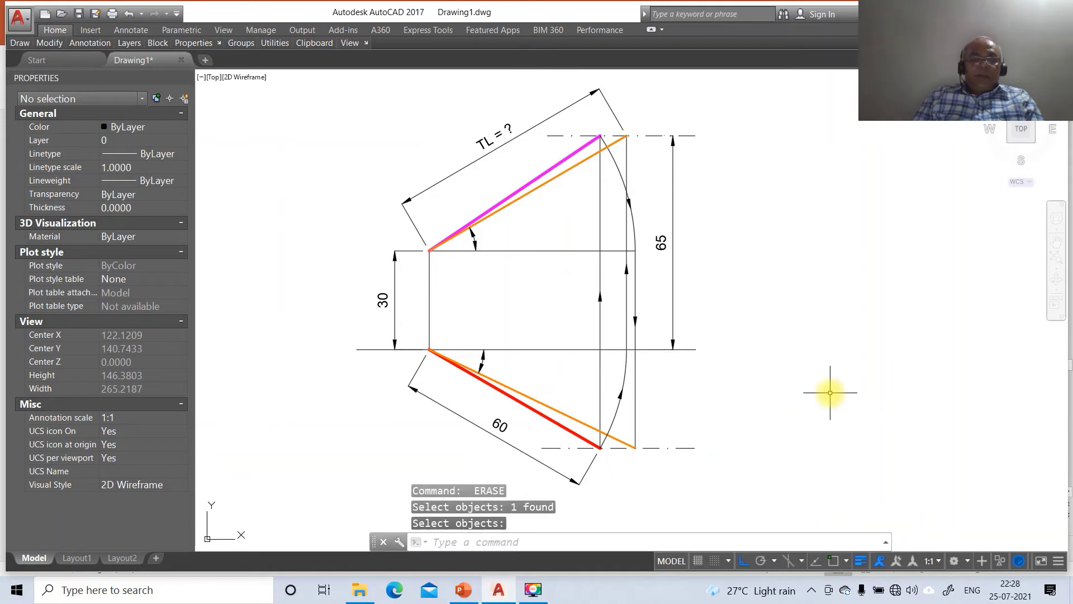
- Add an angular dimension at the red line's left end with its text overridden to 30°
type("DIM")
key("Return")
type("A")
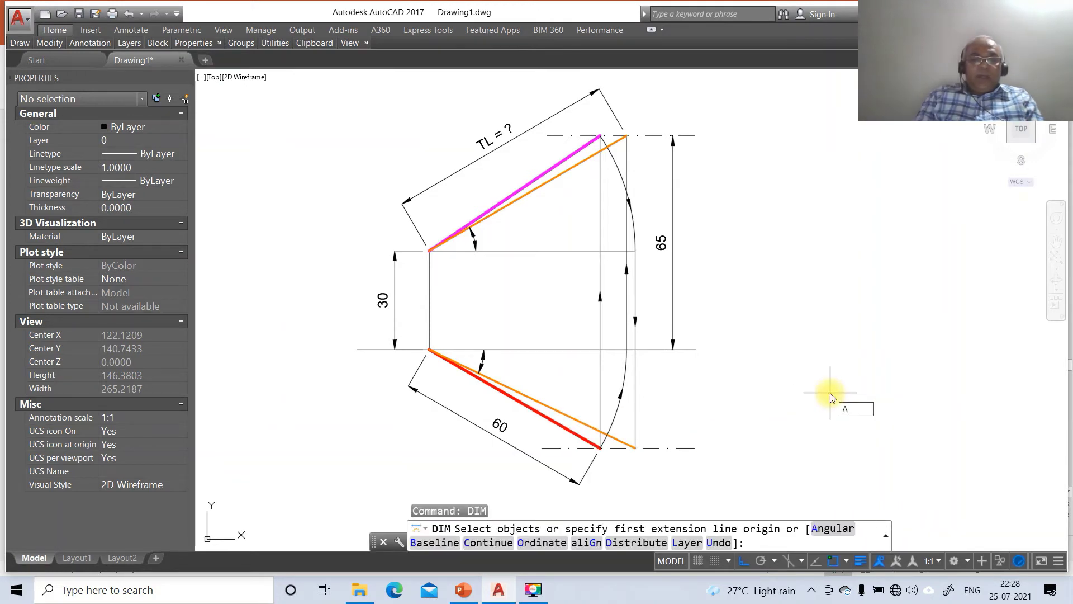
key("Return")
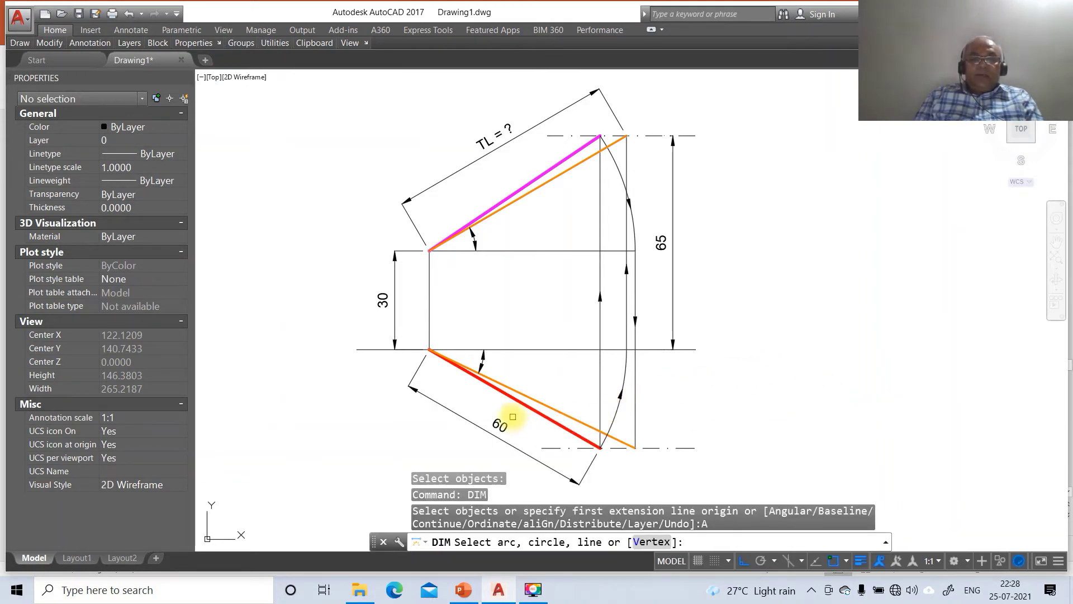
left_click(516, 406)
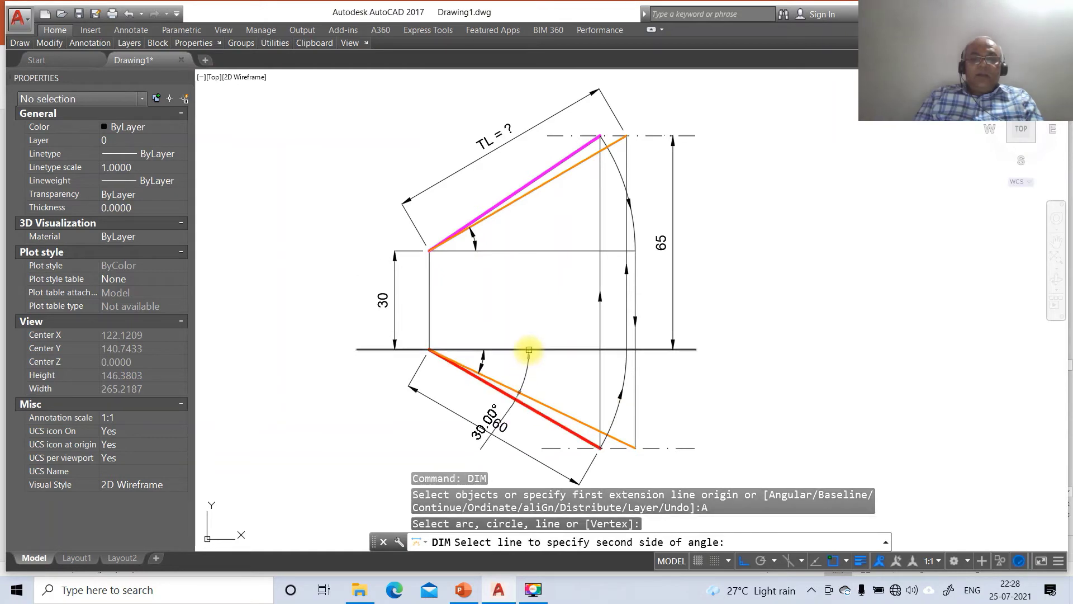
left_click(525, 396)
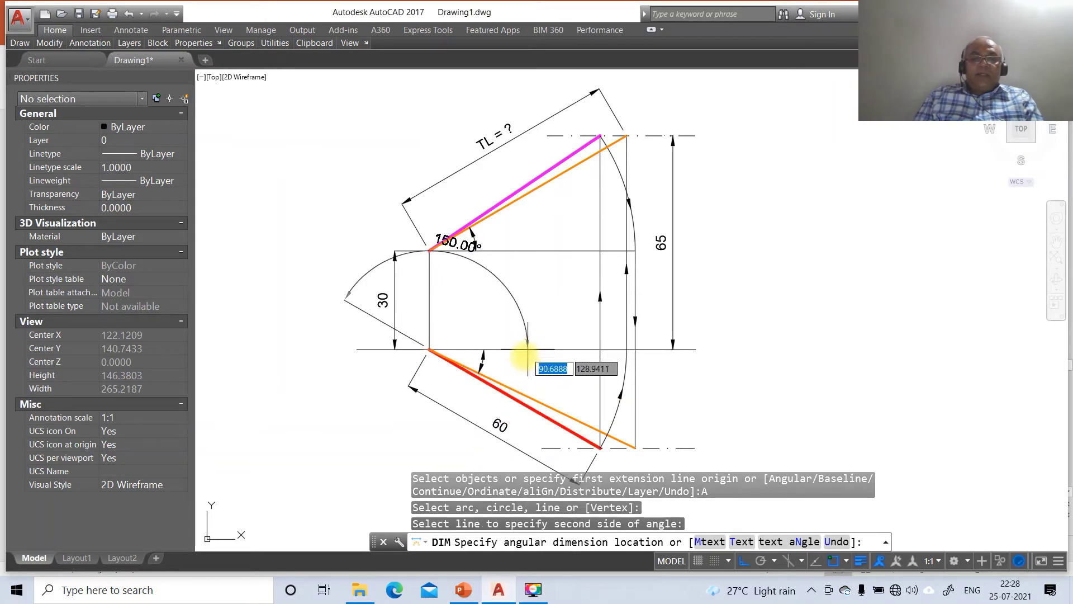
type("T")
key("Return")
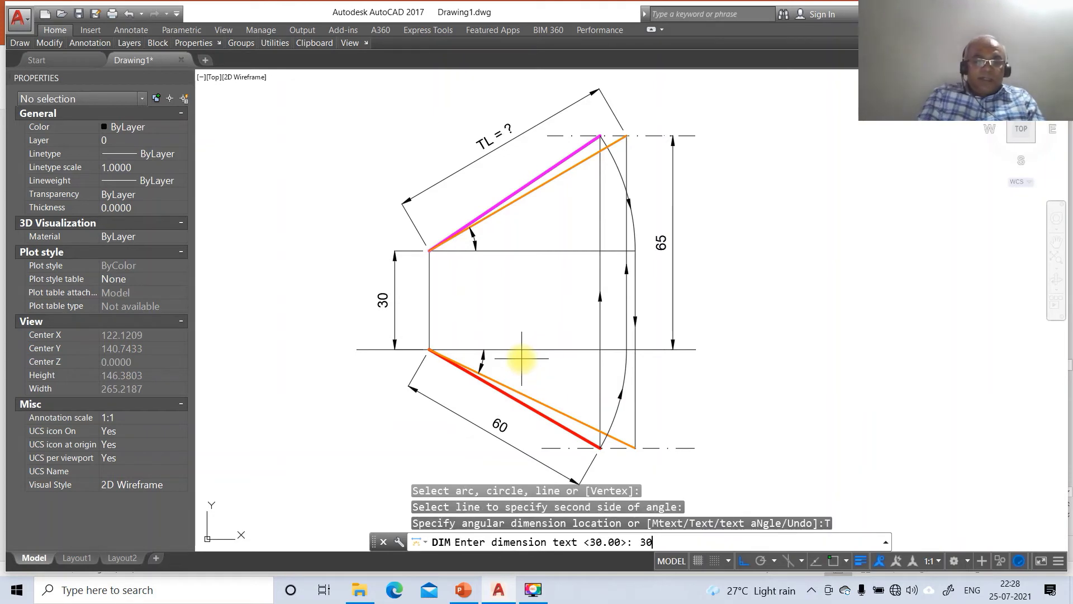
type("30%%D")
key("Return")
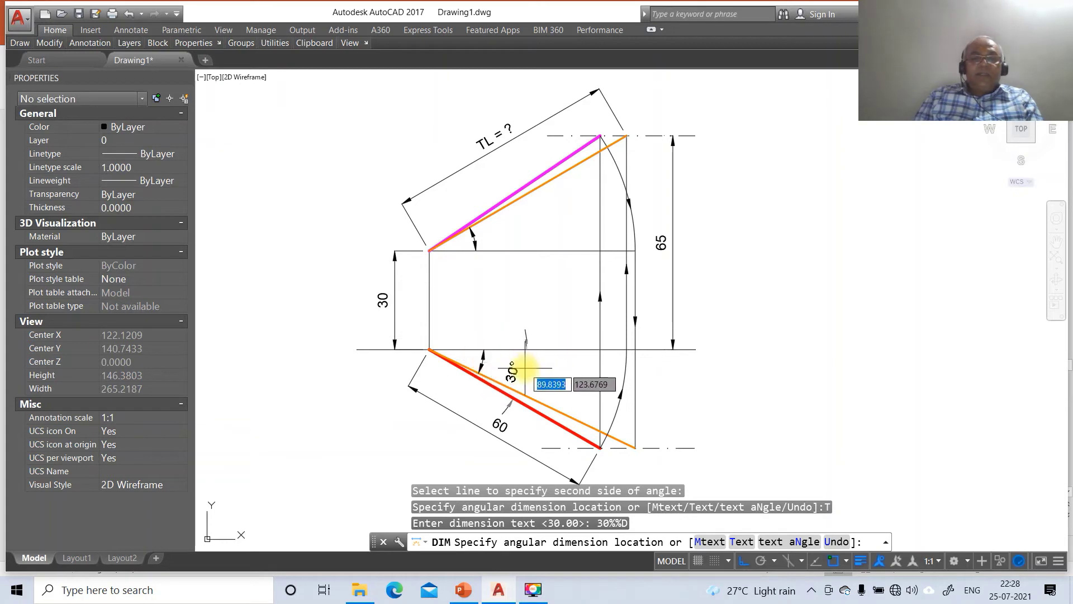
left_click(520, 367)
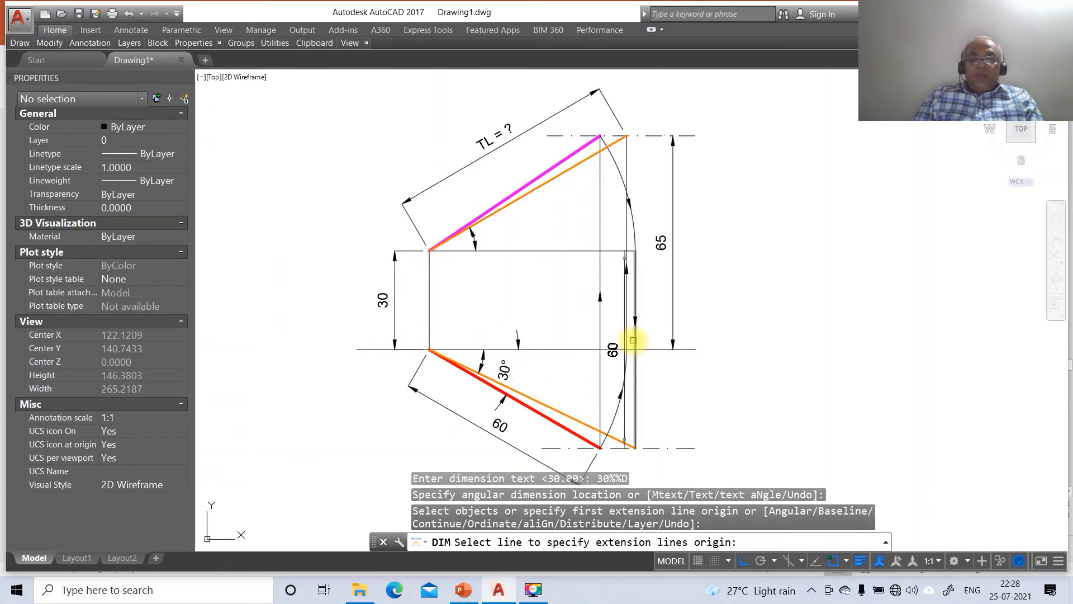
key("Escape")
- Set the Standard dimension style's angular precision to 0 decimal places
type("DD")
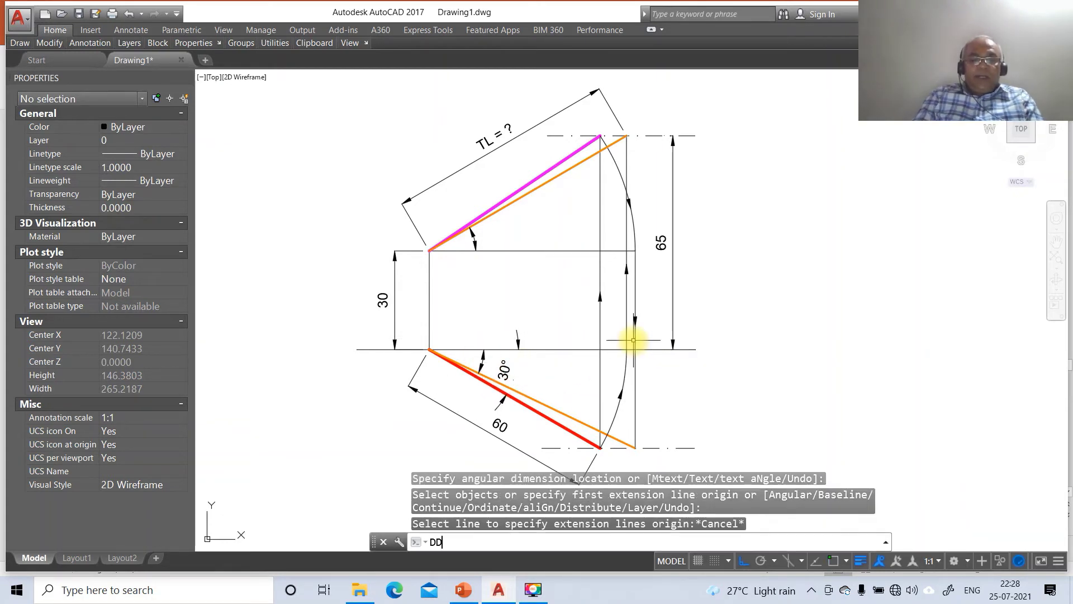
type("IM")
key("Return")
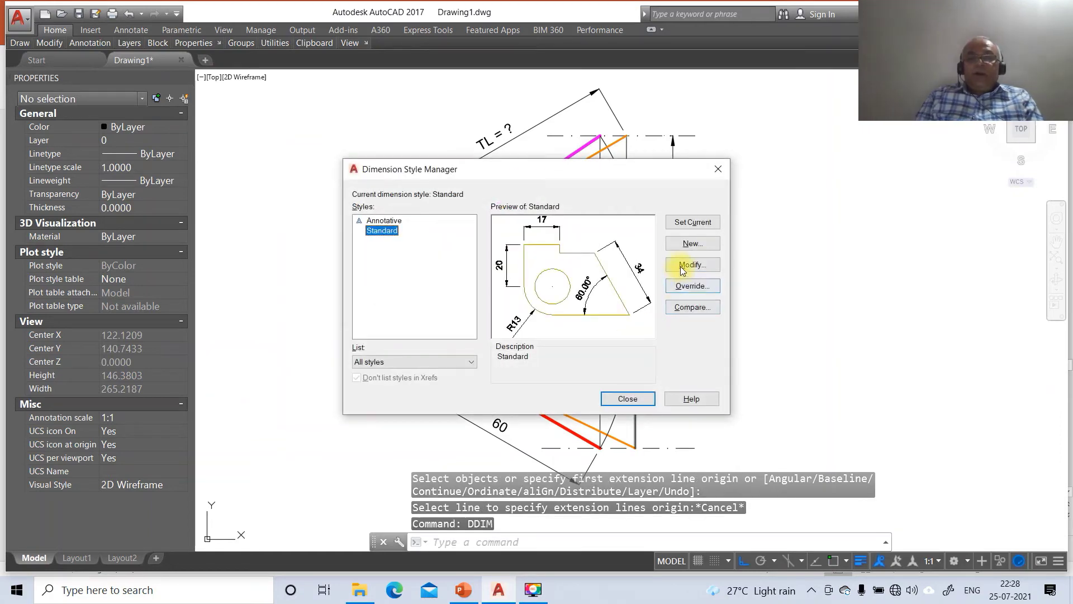
left_click(683, 263)
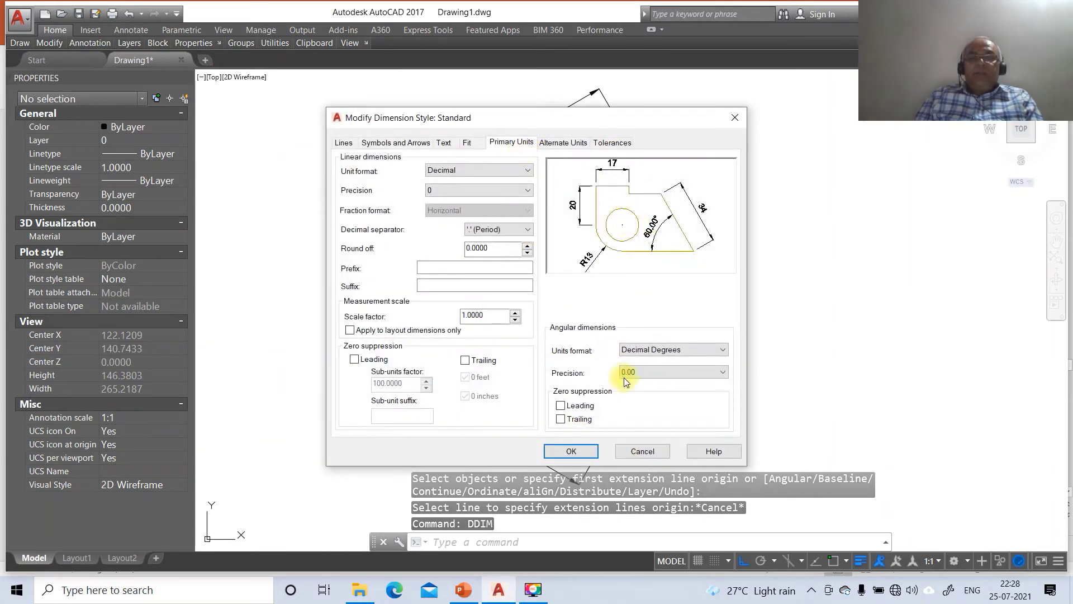
left_click(639, 370)
left_click(637, 384)
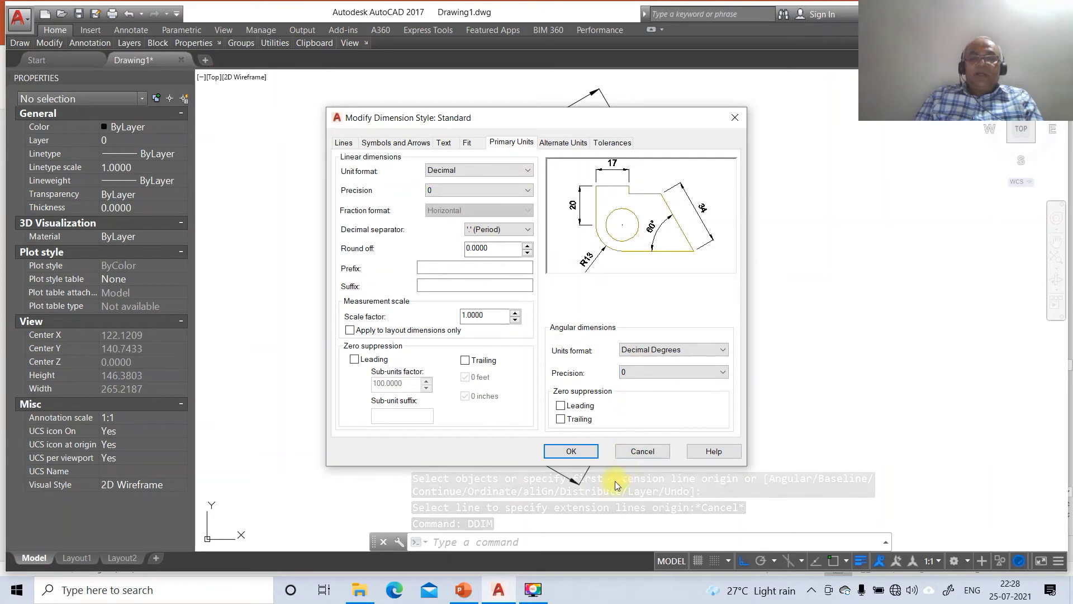
left_click(579, 451)
left_click(617, 402)
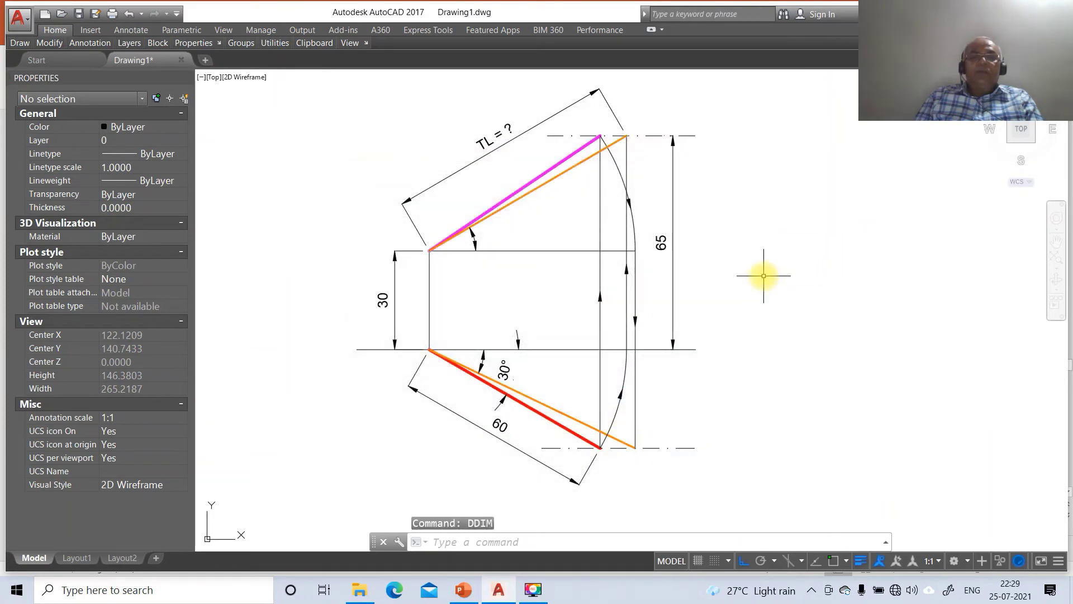
- Use DIMTEDIT to move the 30° label closer to the angle's vertex
type("DINTE")
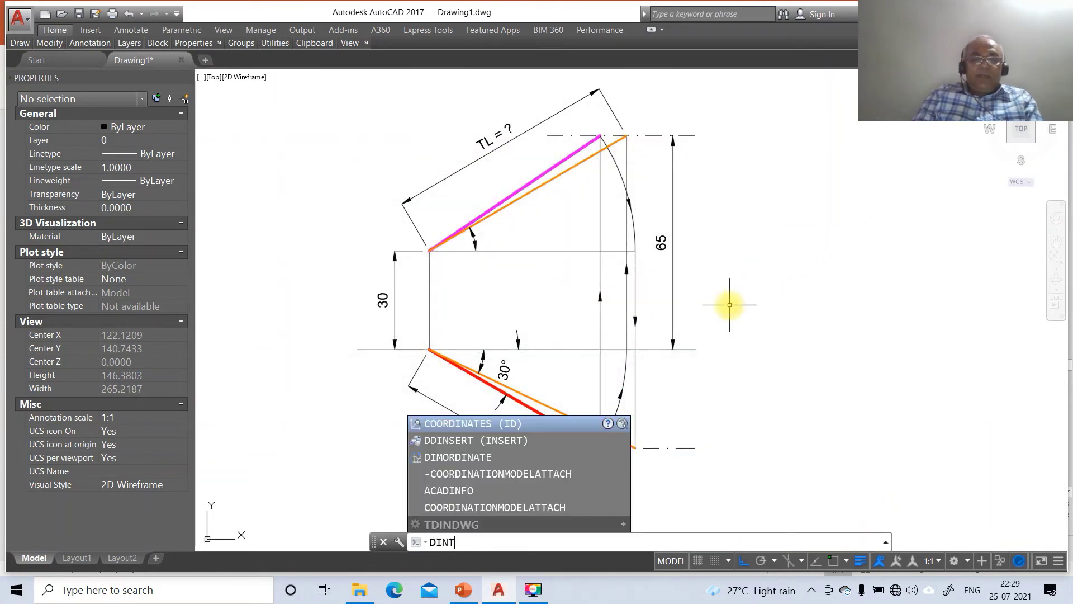
key("BackSpace")
type("MTE")
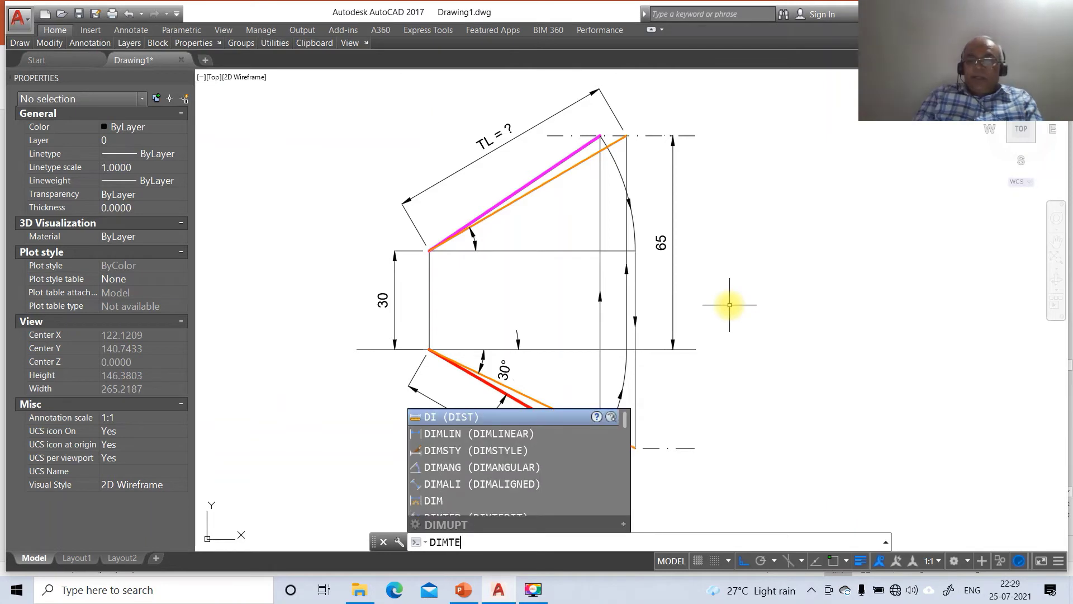
type("D")
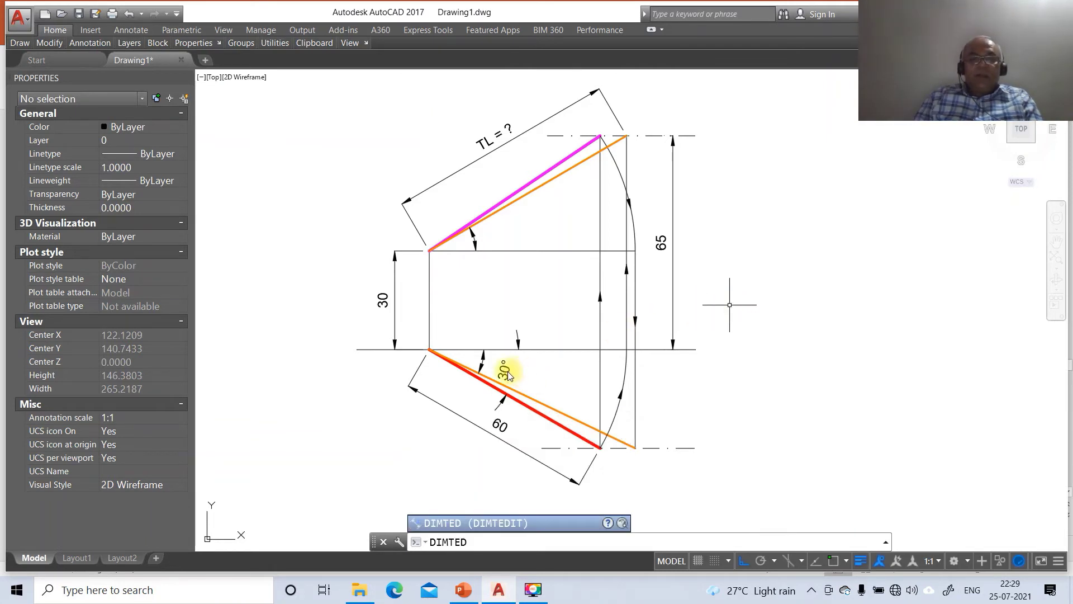
key("Return")
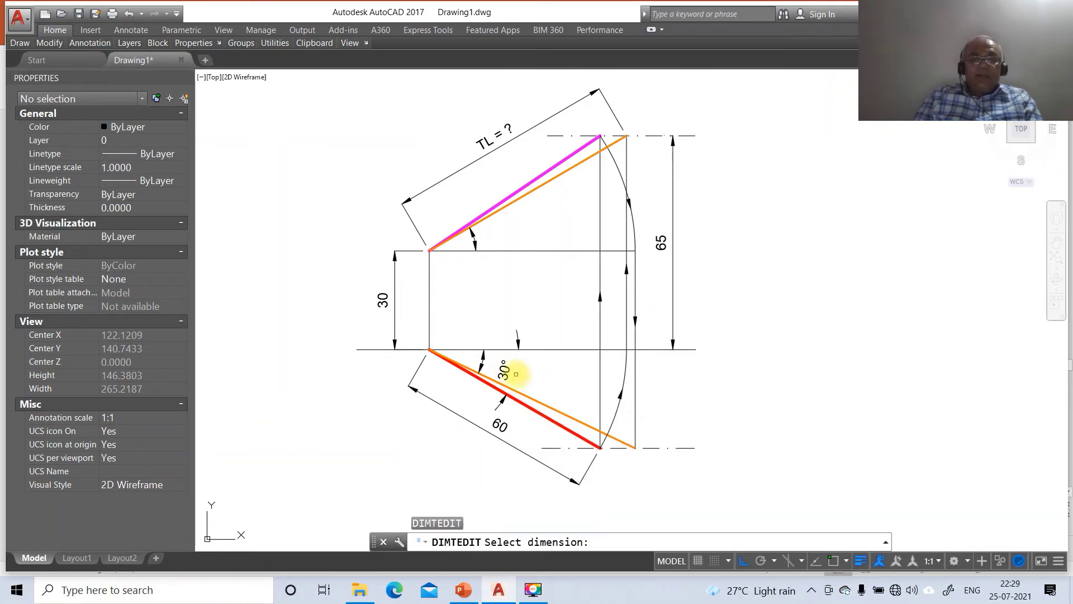
left_click(505, 371)
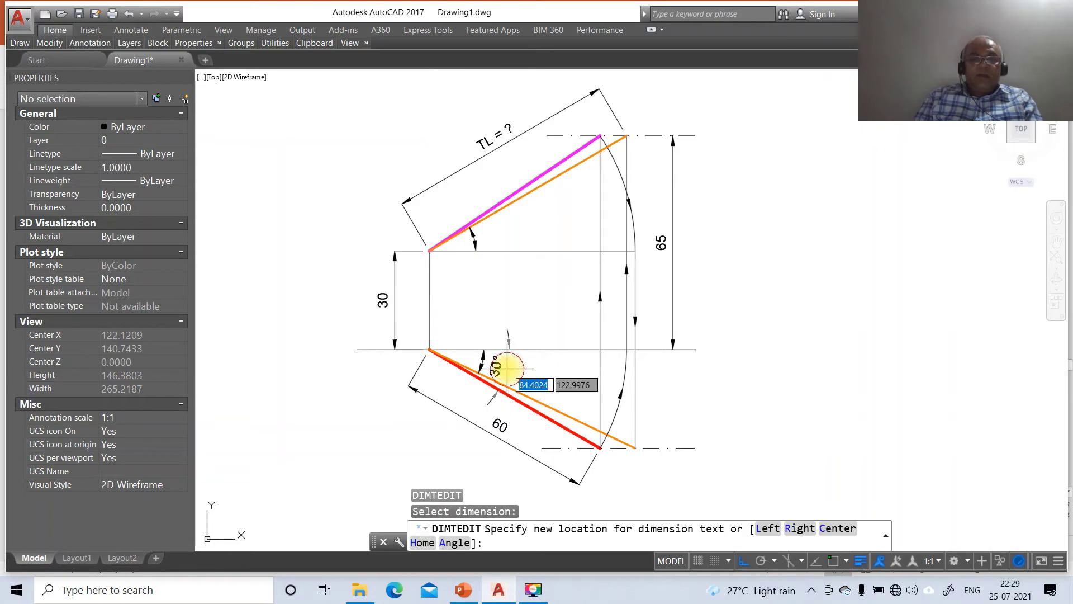
left_click(479, 356)
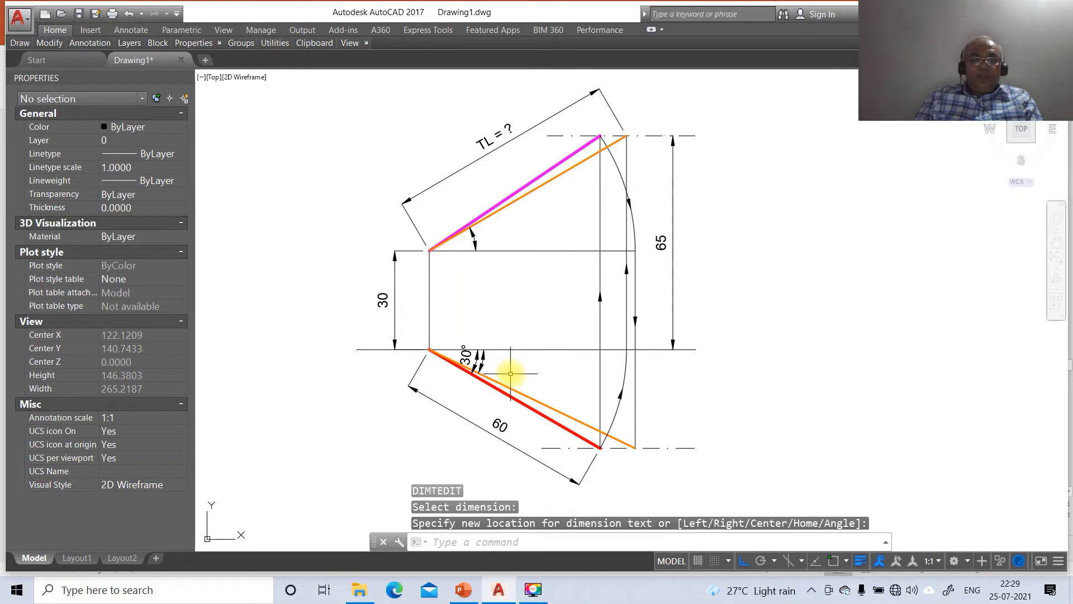
- Reposition the 30° label along its arc until it sits between the red and orange lines
key("Return")
left_click(484, 357)
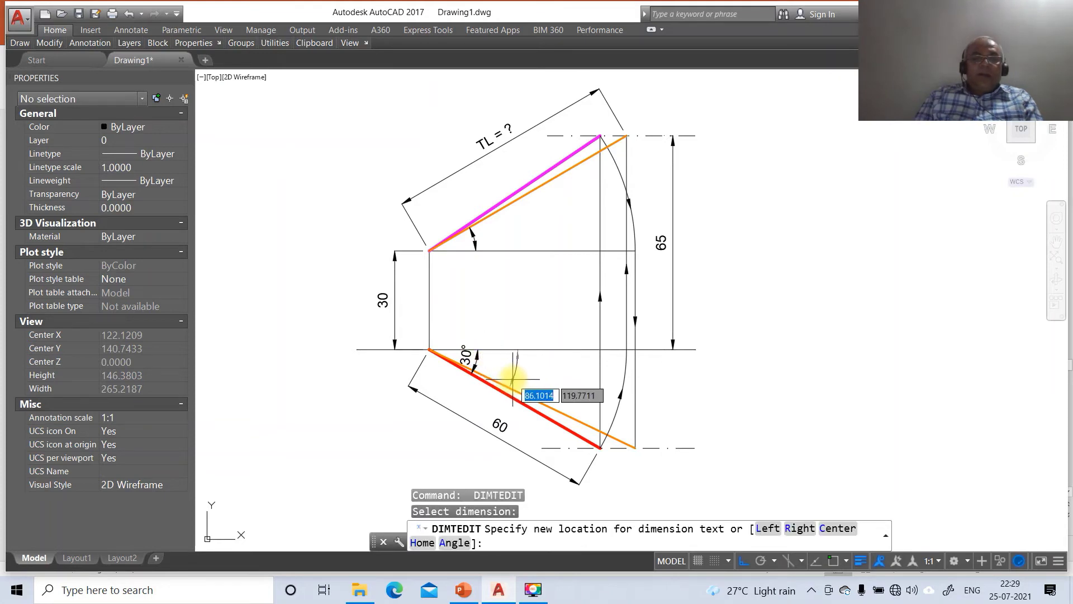
left_click(540, 391)
key("Return")
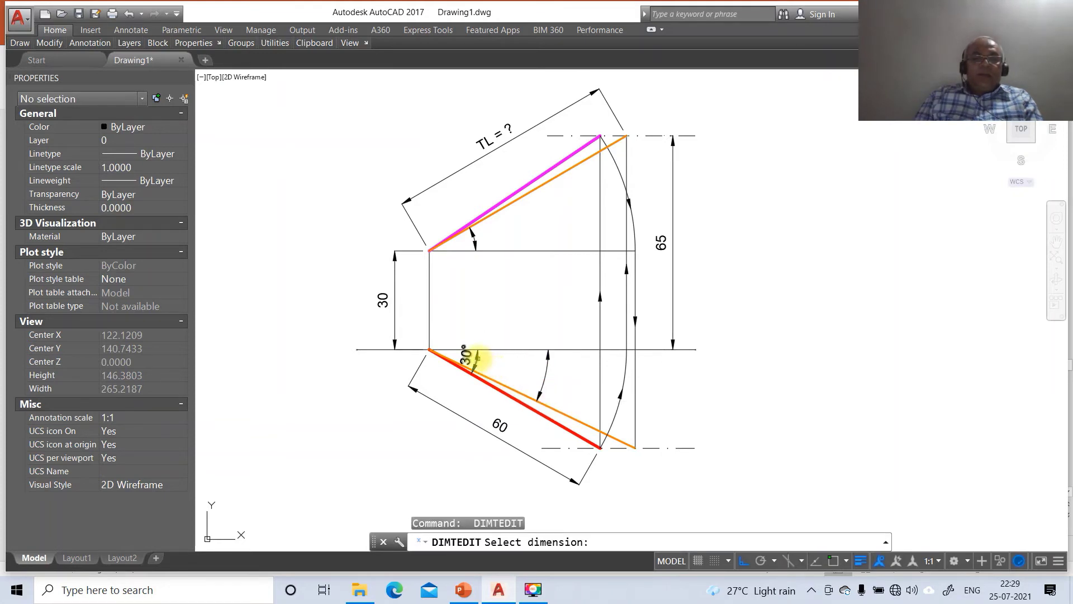
left_click(478, 358)
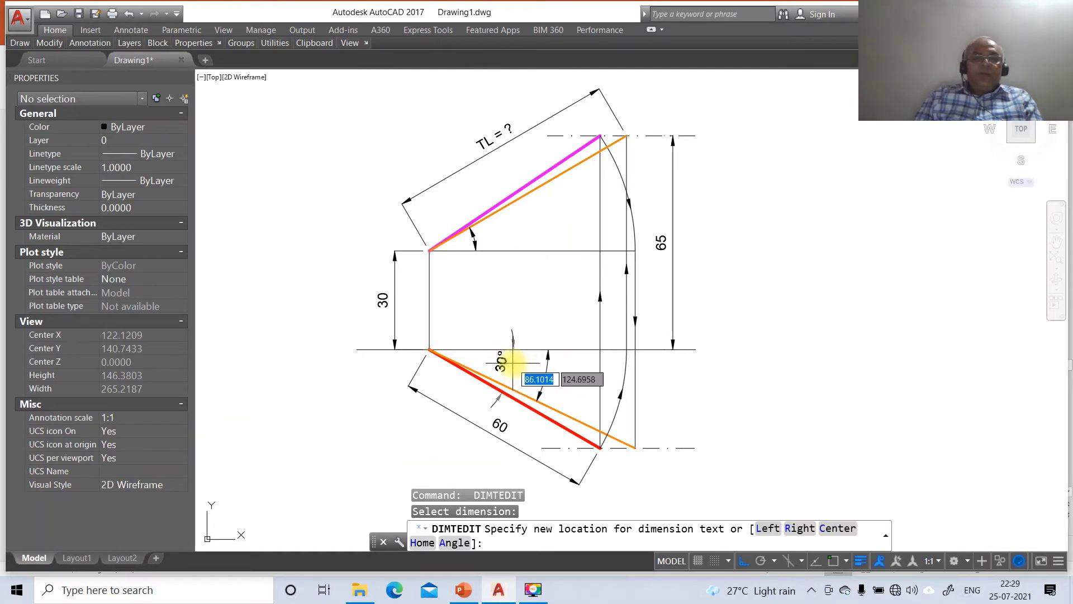
left_click(527, 371)
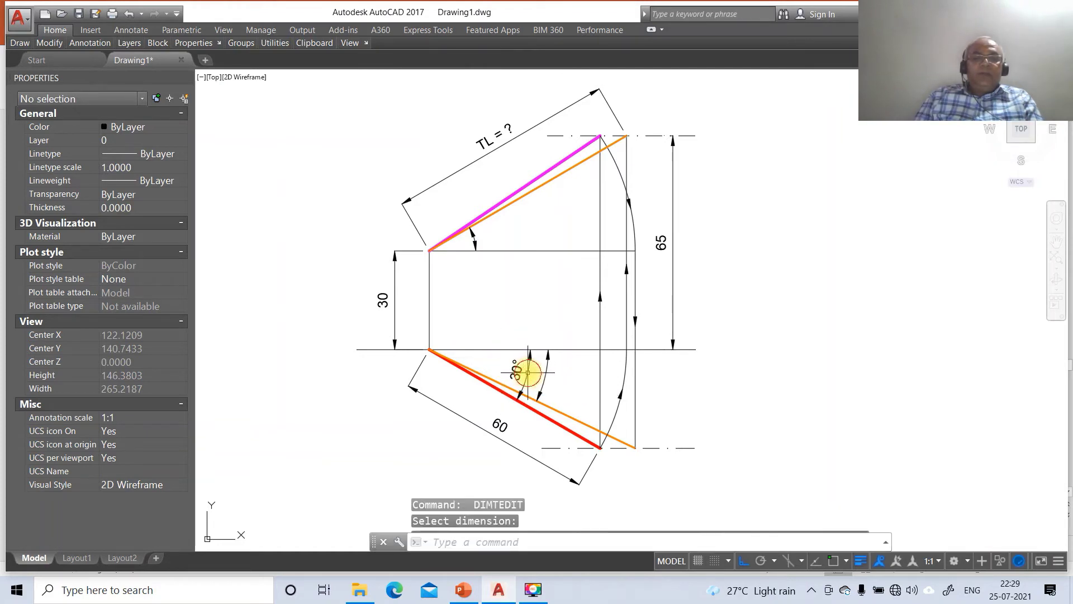
key("Return")
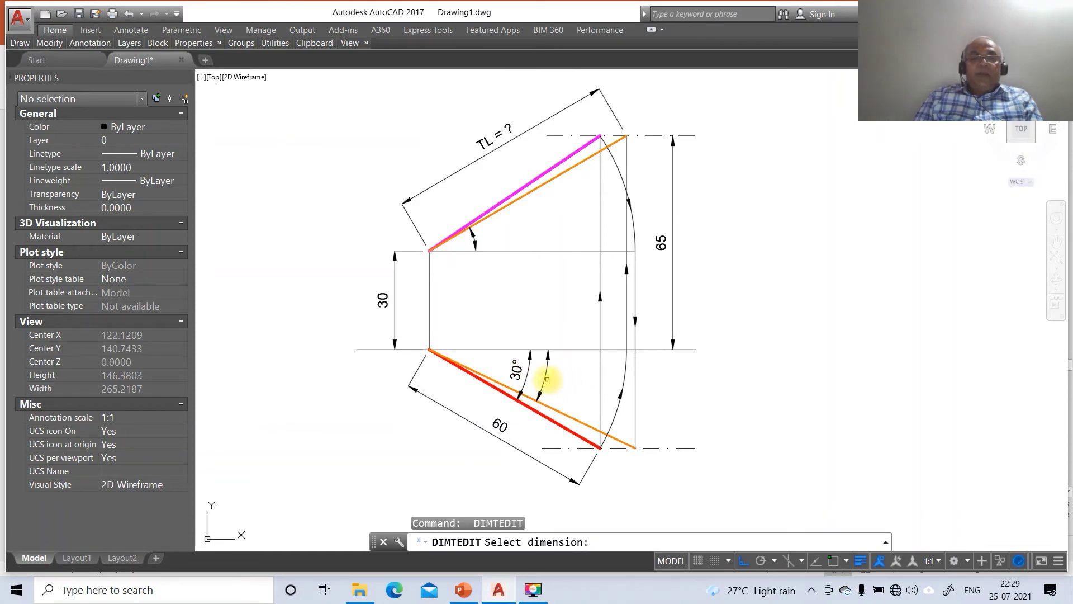
left_click(547, 379)
left_click(543, 380)
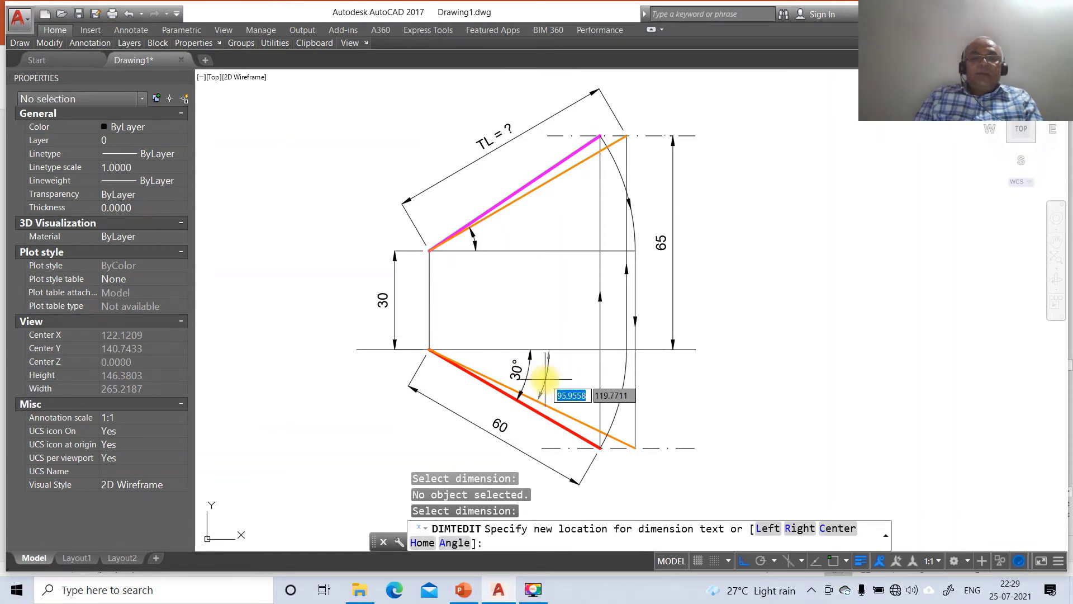
left_click(490, 362)
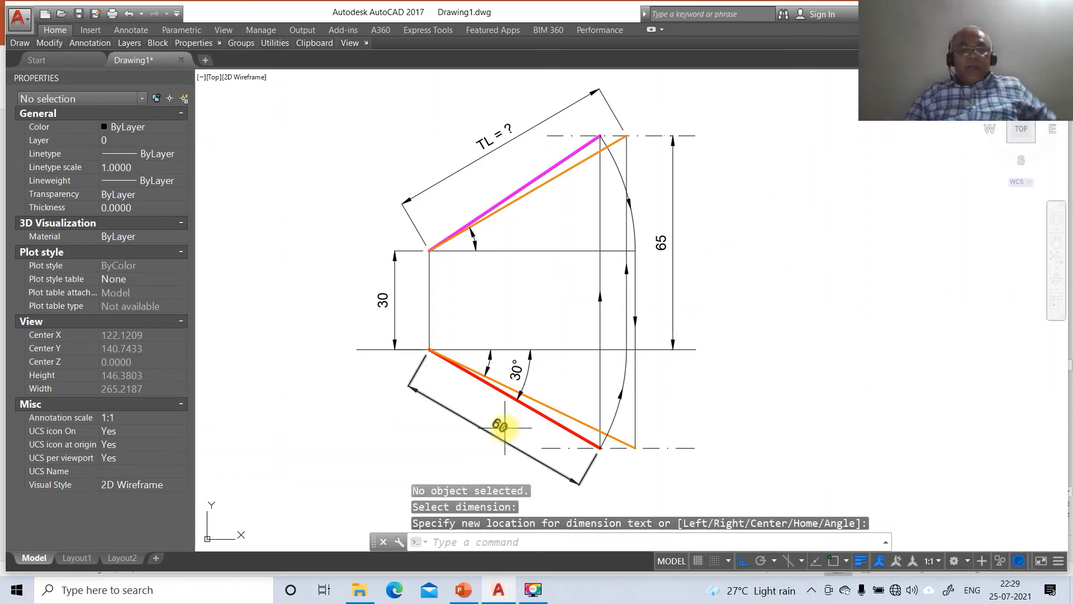
- Add height-3 single-line labels X, Y, VP and HP on the reference line, then view the PowerPoint slide
type("DT")
key("Return")
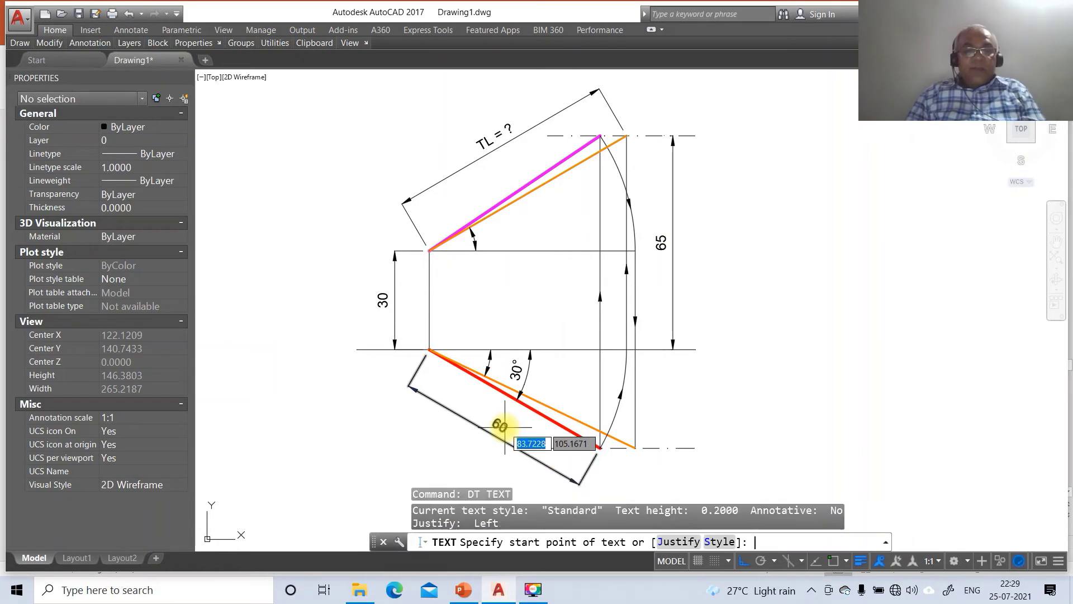
left_click(335, 353)
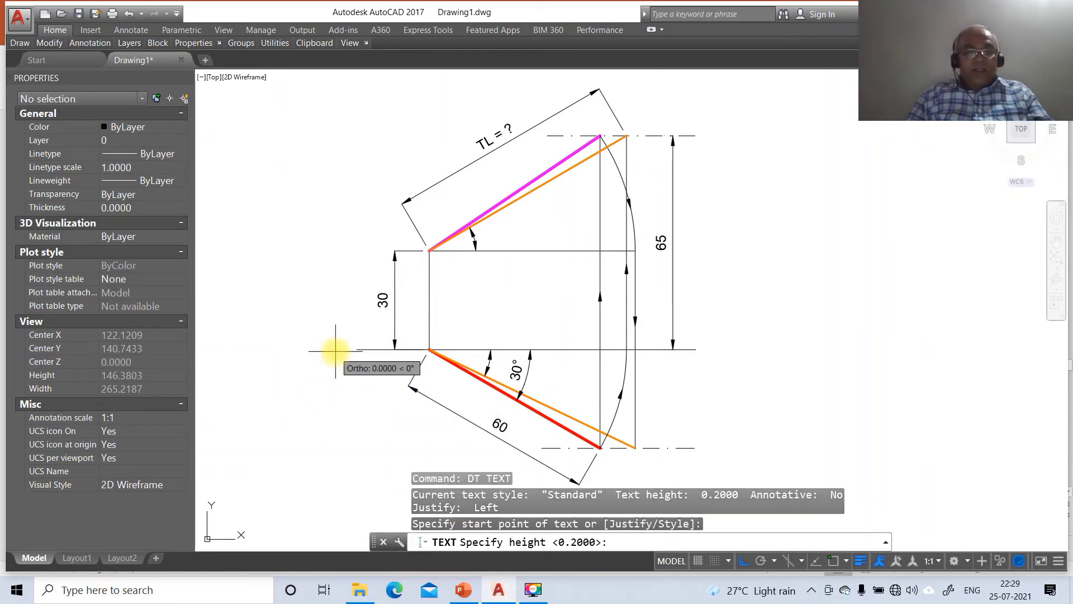
type("3")
key("Return")
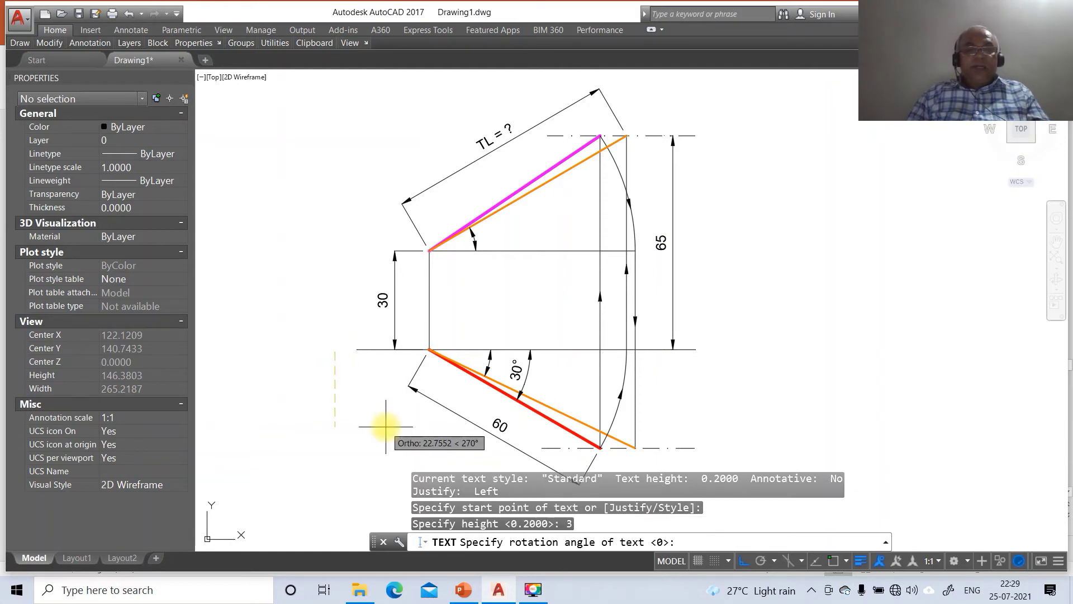
key("Return")
type("X")
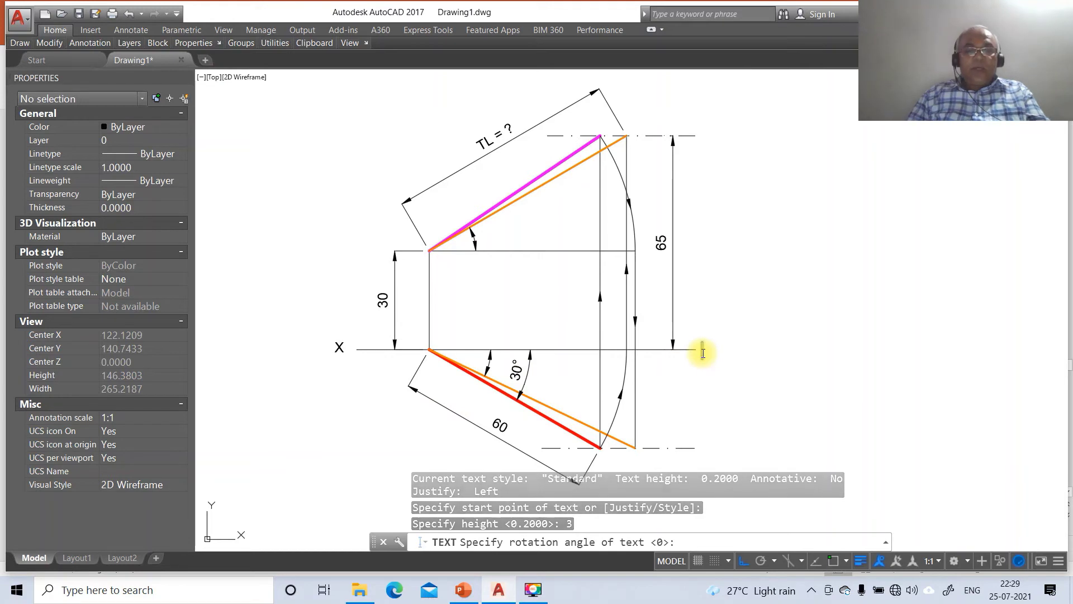
key("Return")
type("Y")
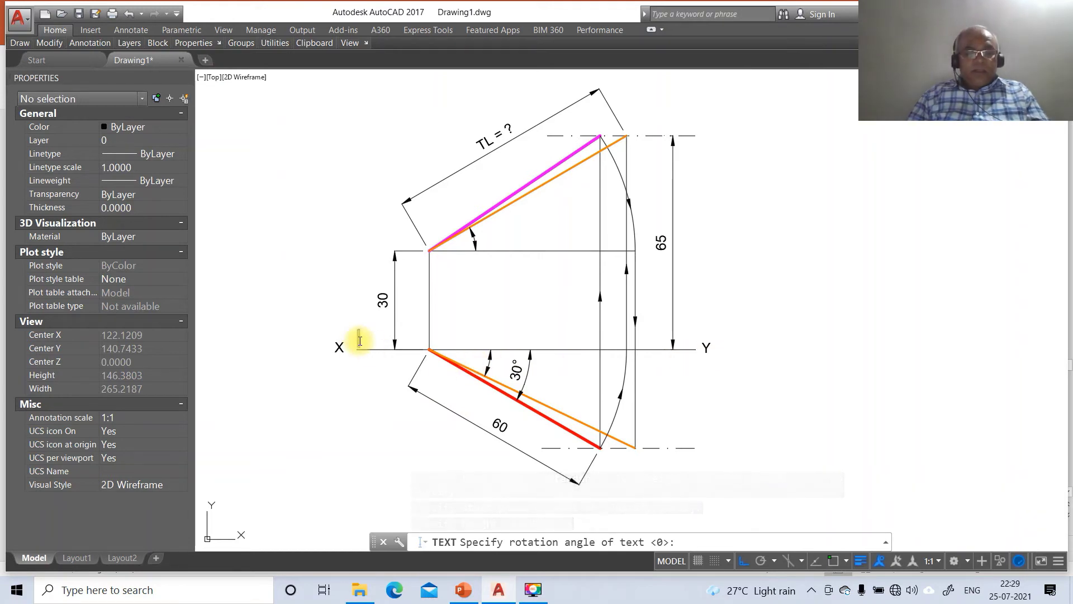
type("VP")
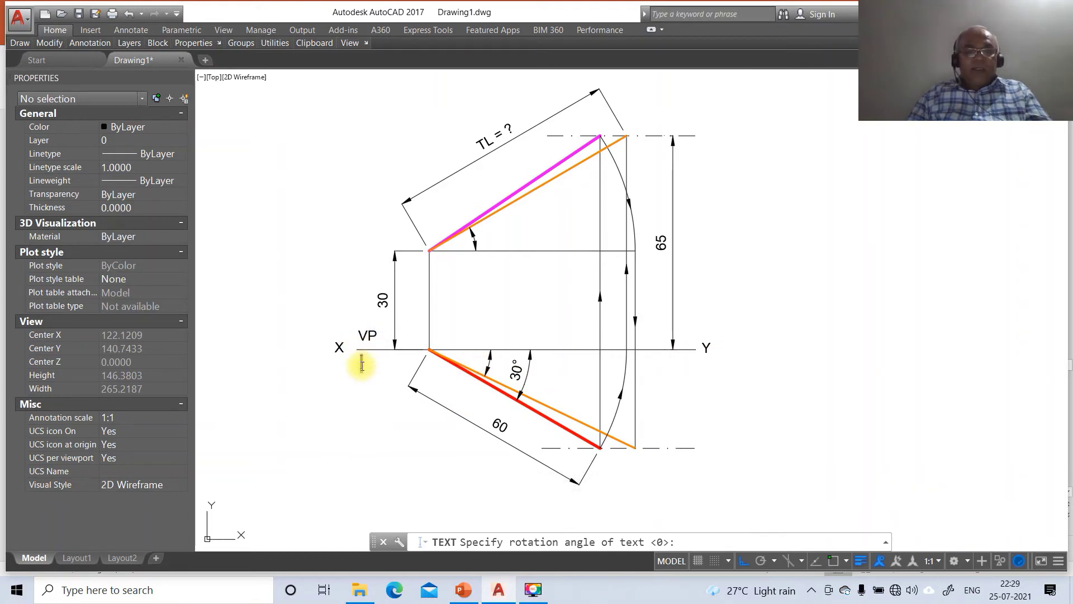
left_click(464, 590)
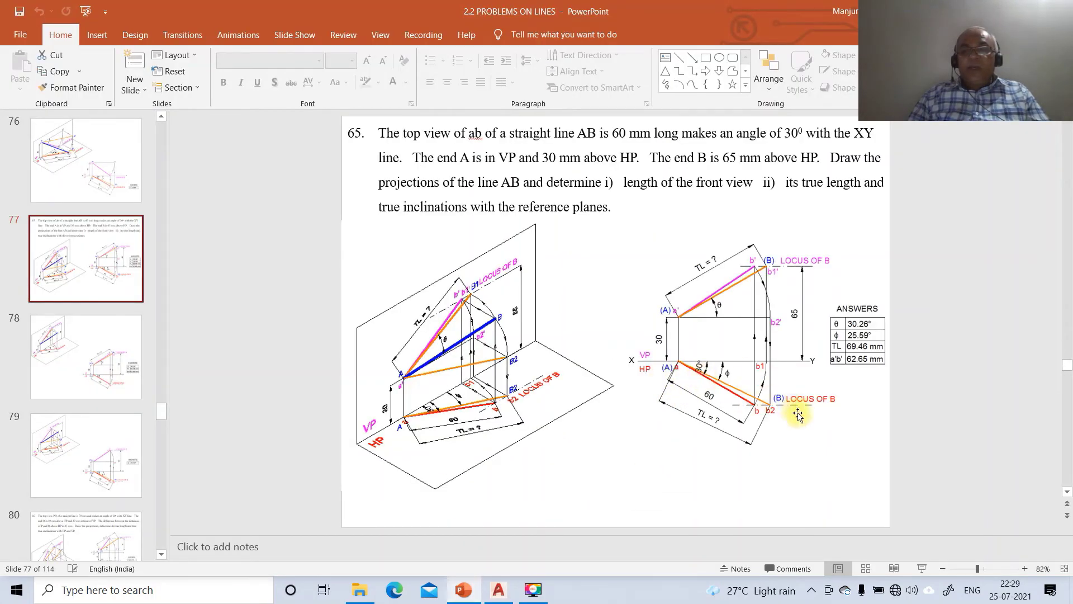
- Place the LOCUS OF B and point labels (A), (B), a, a', b, b', checking the reference slide
left_click(499, 590)
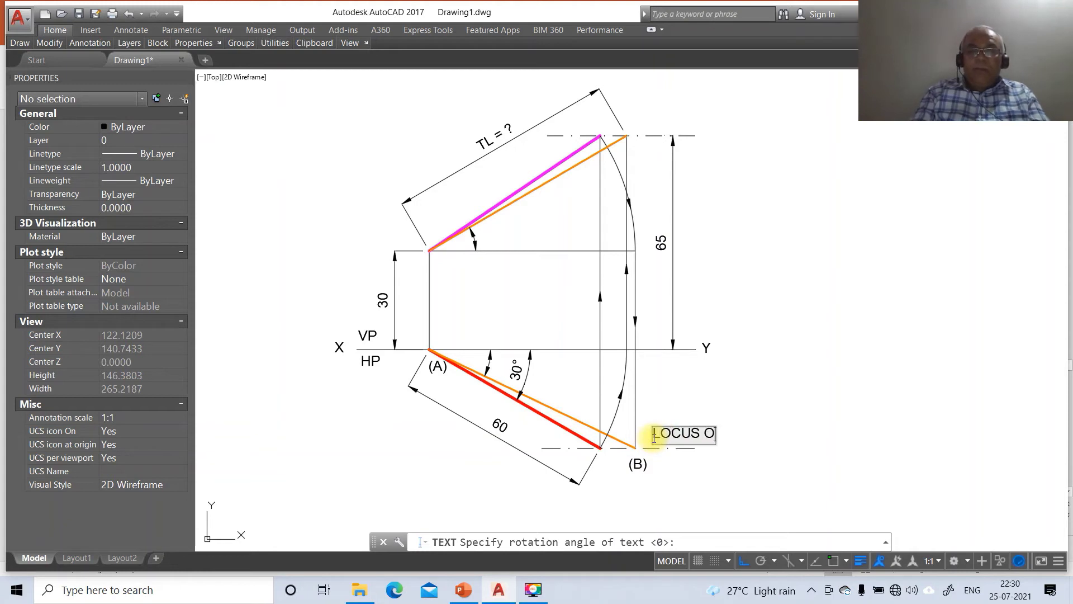
left_click(658, 125)
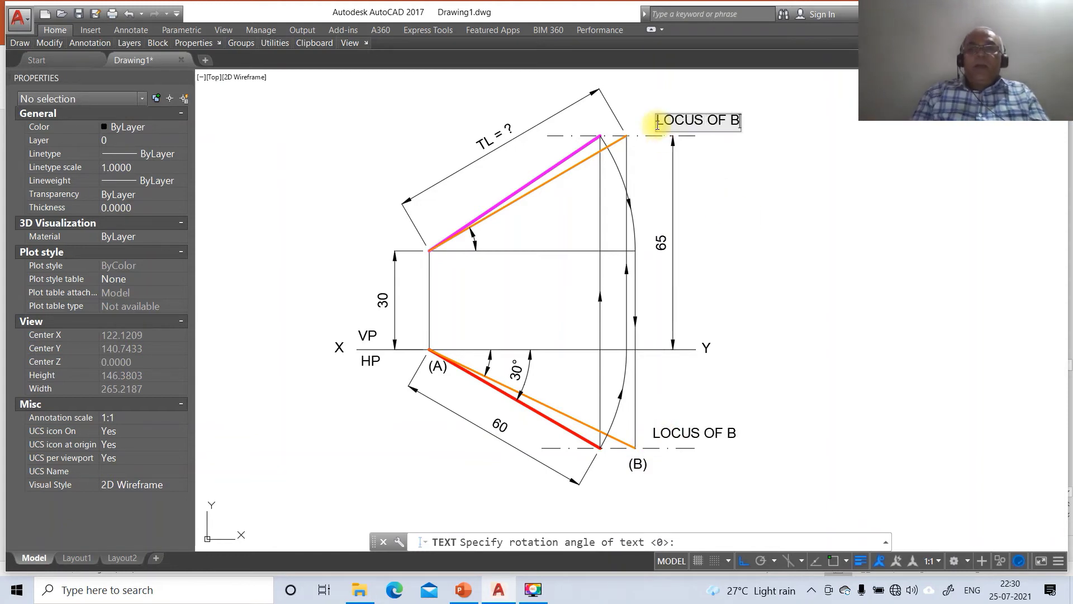
left_click(631, 121)
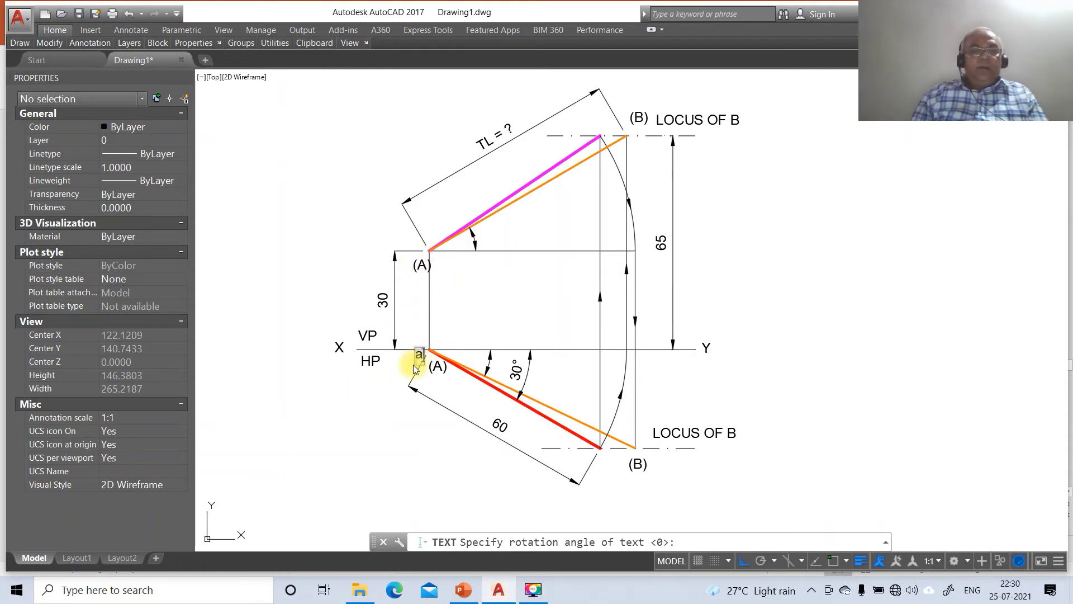
type("b")
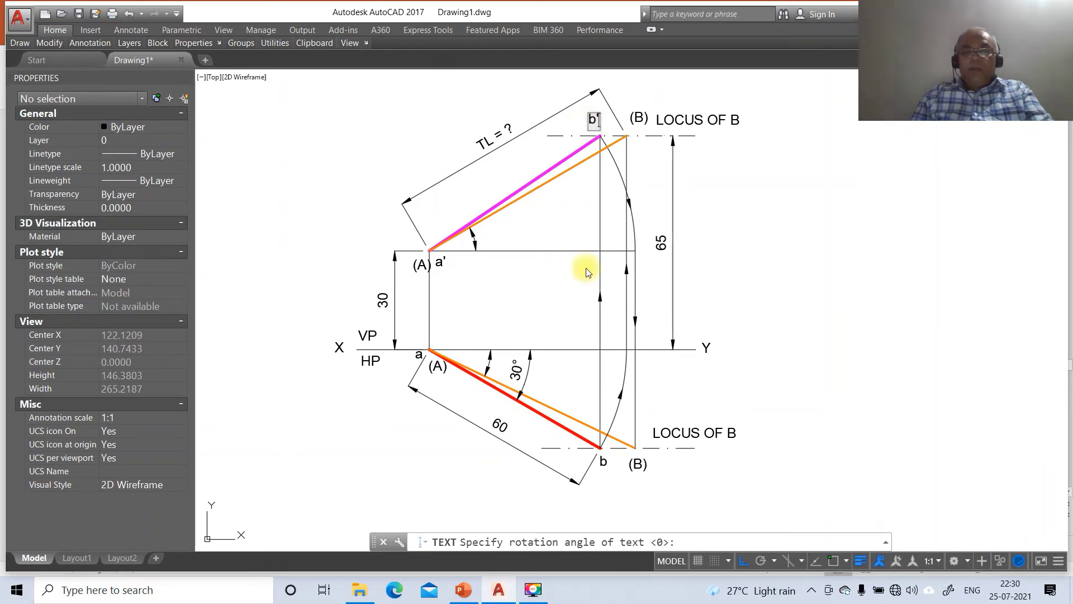
left_click(464, 589)
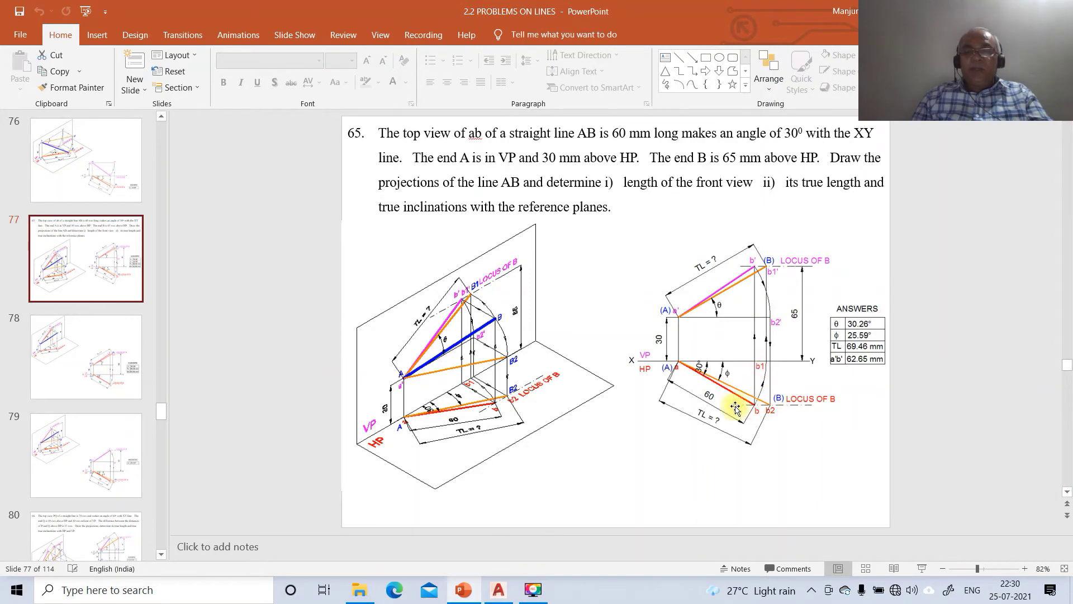
left_click(498, 590)
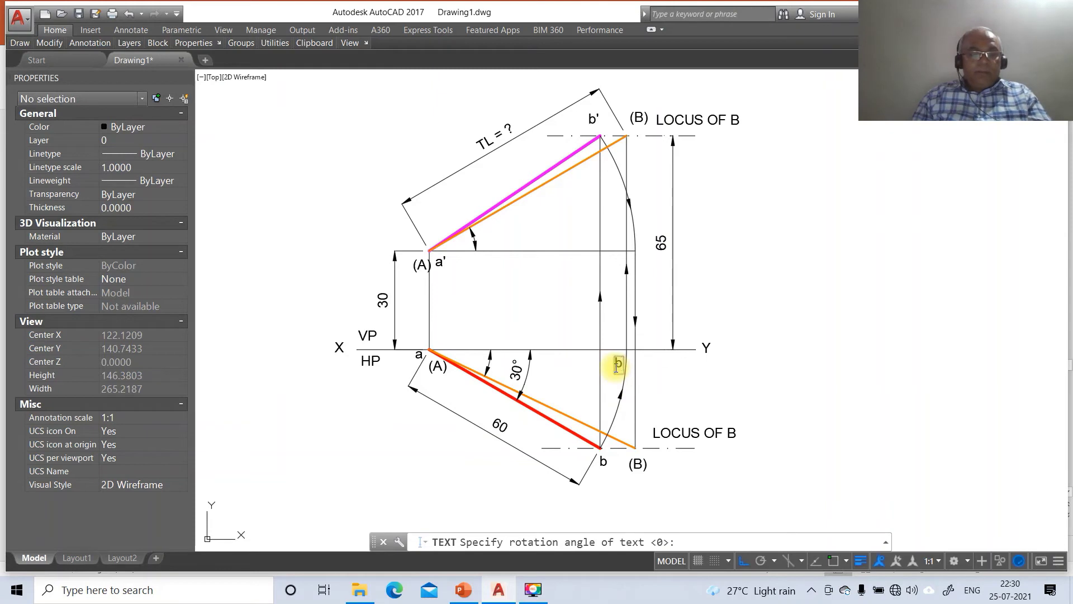
- Label the rotated point positions b1, b1', b2' and b2, then end text entry
type("1")
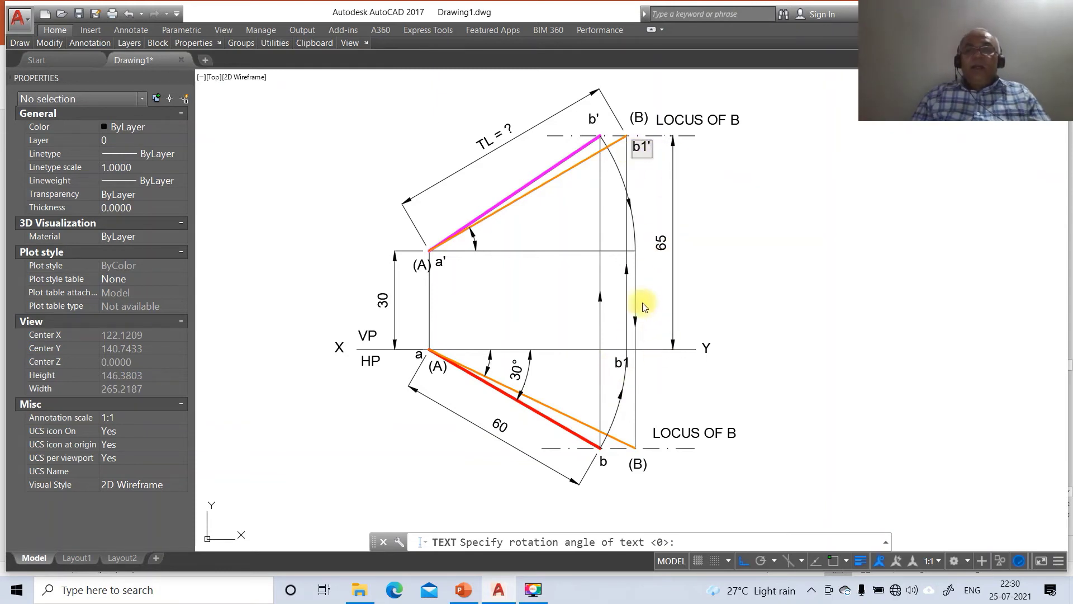
left_click(640, 265)
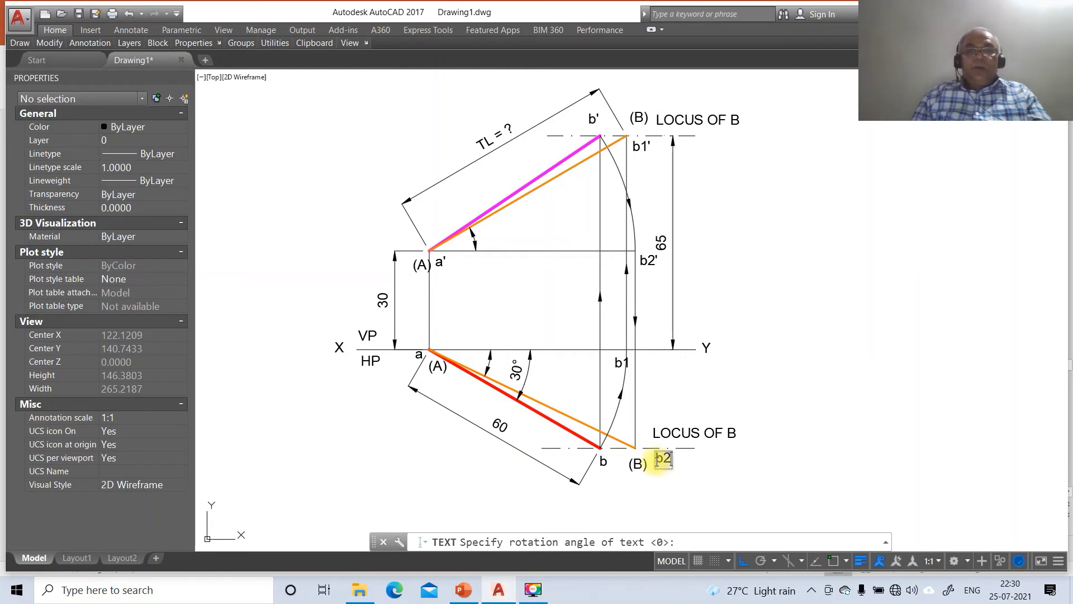
key("Escape")
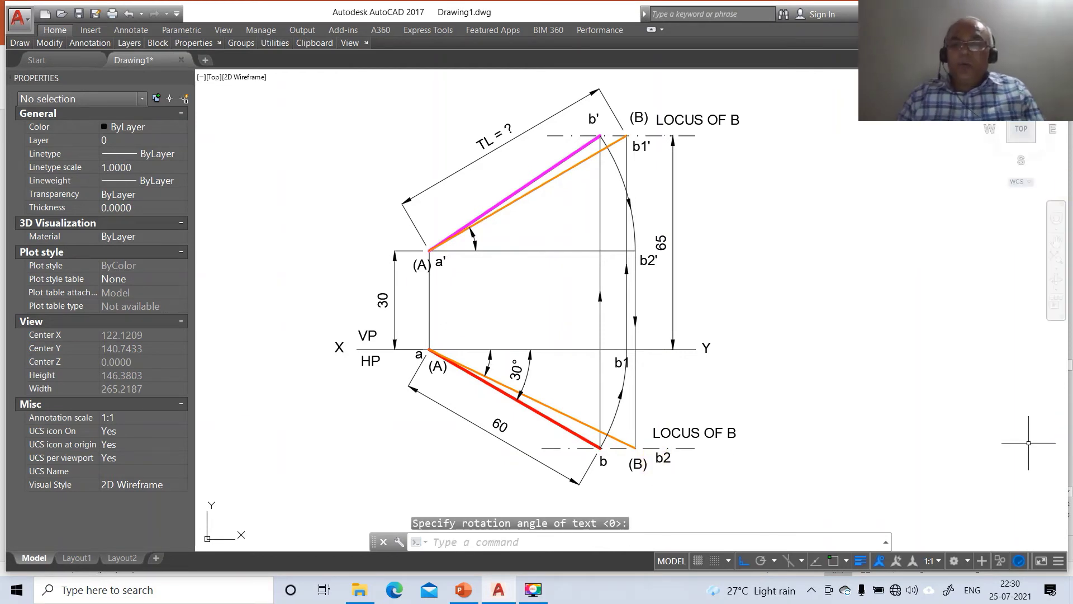
- With ortho off, move the X label closer to the XY line and shift VP slightly down-right
type("m")
key("Return")
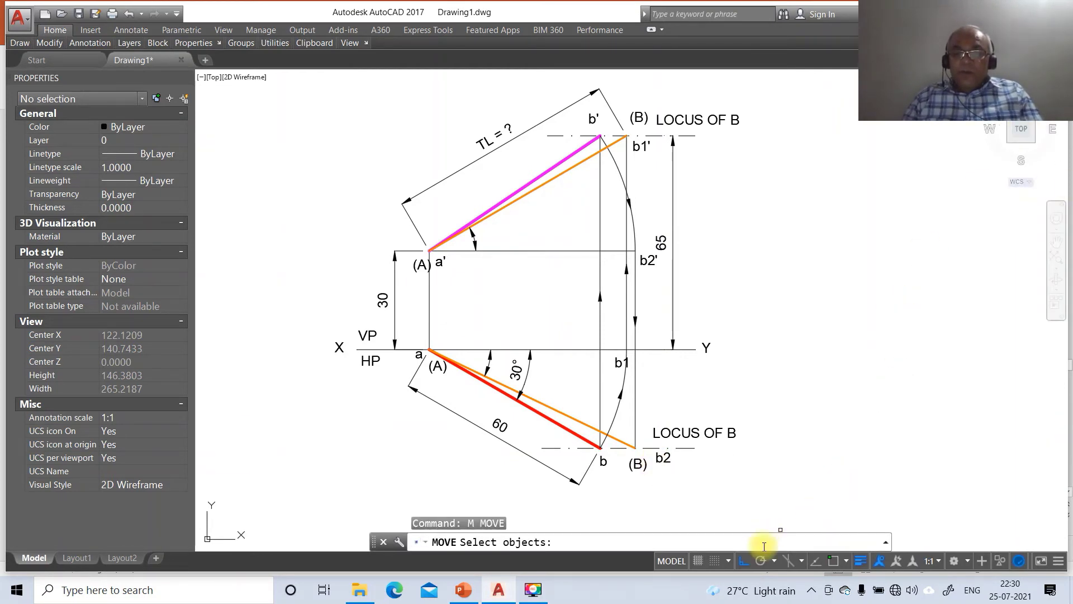
left_click(744, 560)
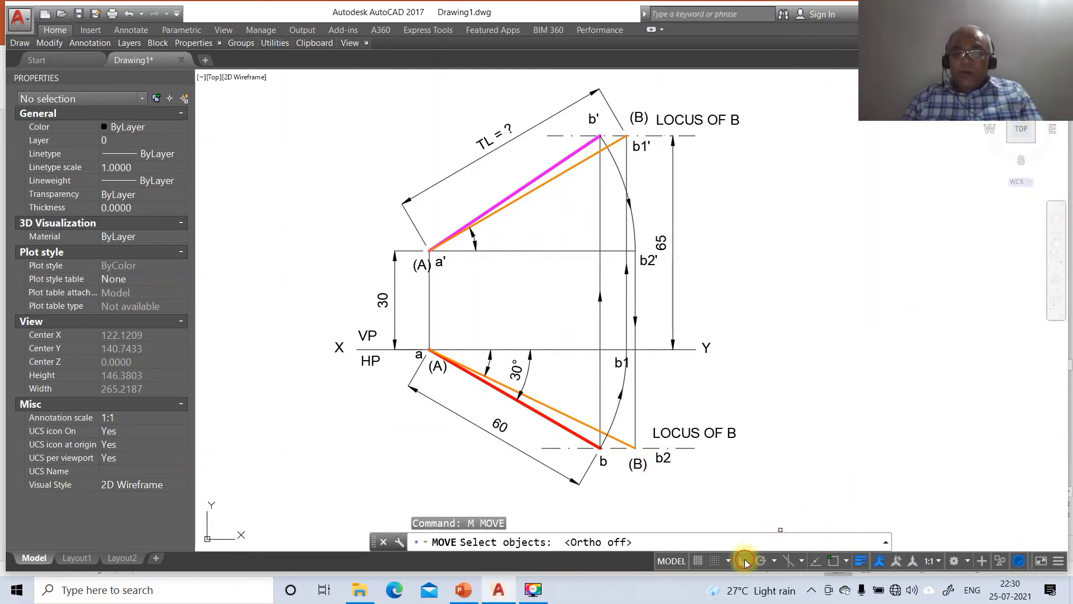
left_click(339, 345)
key("Return")
left_click(342, 408)
left_click(353, 411)
key("Return")
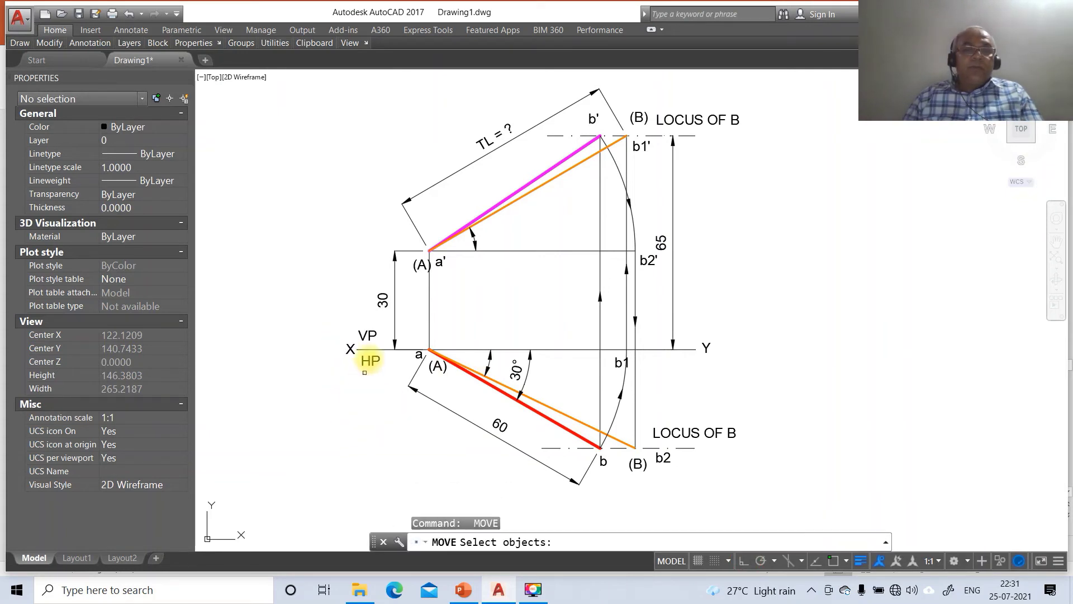
left_click(367, 335)
key("Return")
left_click(383, 381)
left_click(385, 385)
- Nudge the HP label up toward the XY line and shift the a label down-right
key("Return")
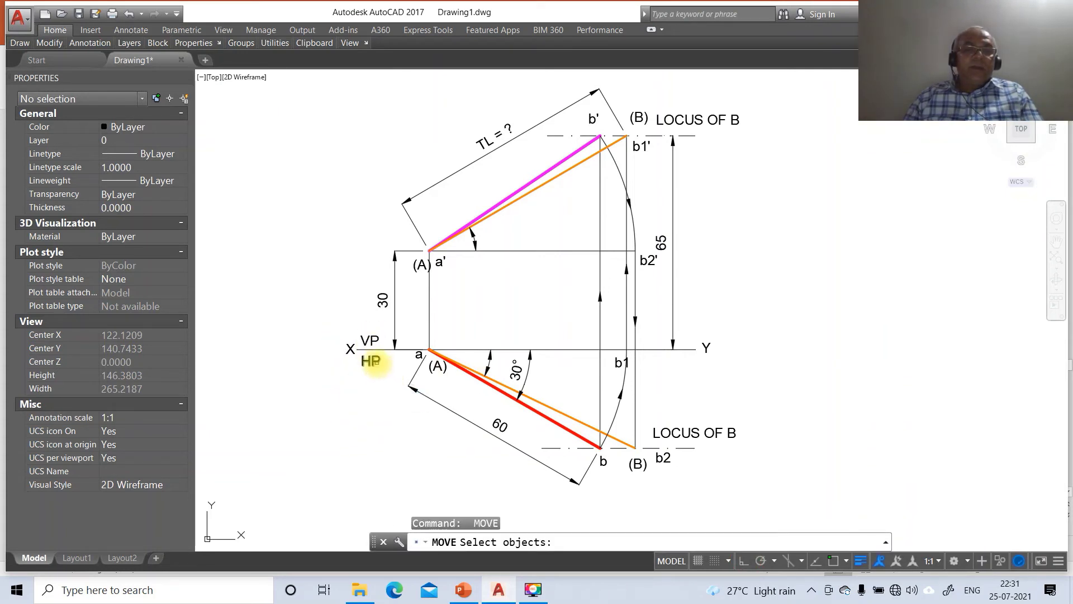
left_click(371, 361)
key("Return")
left_click(375, 396)
left_click(373, 394)
key("Return")
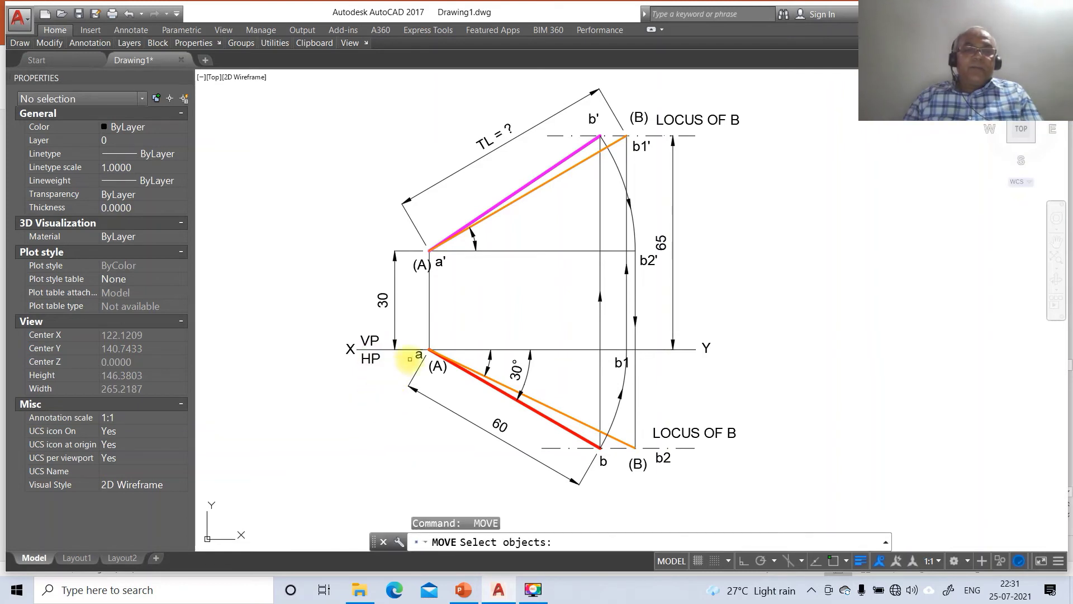
left_click(417, 356)
key("Return")
left_click(425, 378)
left_click(434, 381)
- Move the (A) label to the left of a and reposition the b label slightly
key("Return")
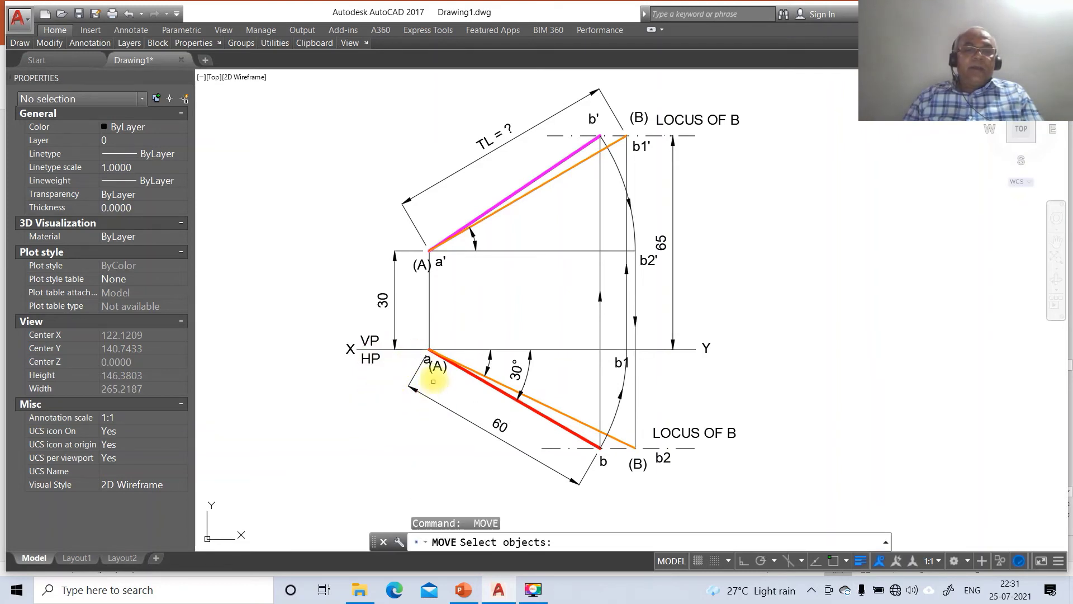
left_click(438, 367)
key("Return")
left_click(470, 401)
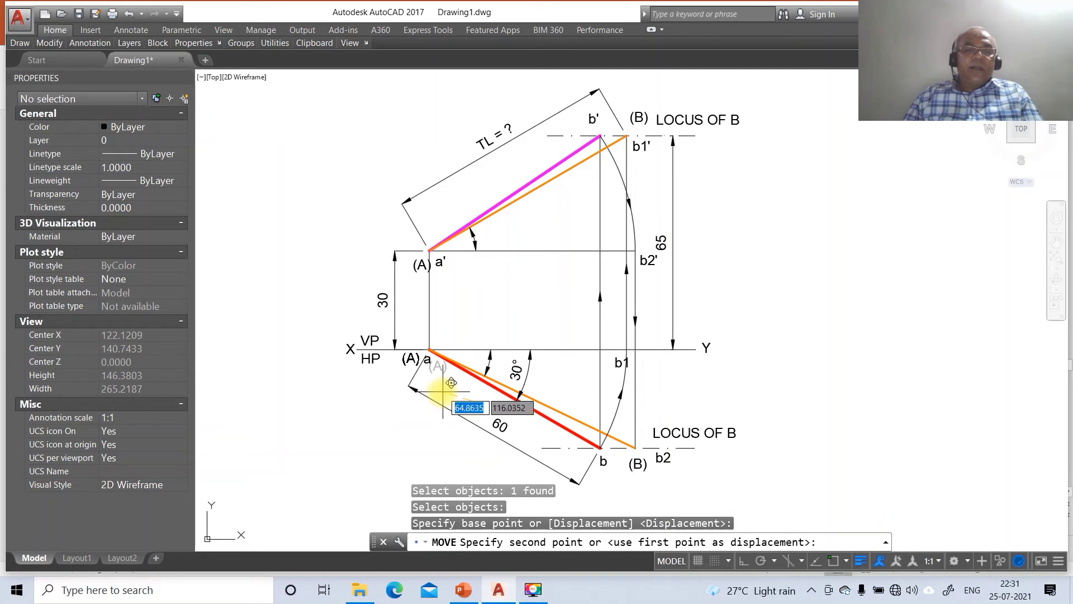
left_click(443, 393)
key("Return")
left_click(602, 460)
key("Return")
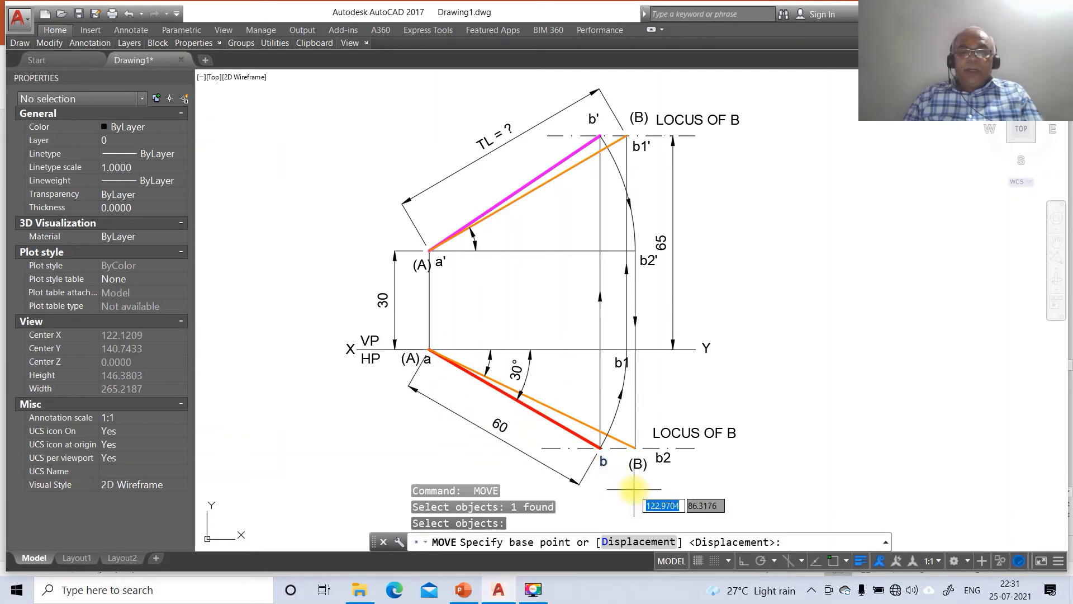
left_click(636, 486)
left_click(636, 484)
- Move the (B) label beside b2 and the b2 label beside point b
key("Return")
left_click(638, 465)
key("Return")
left_click(659, 485)
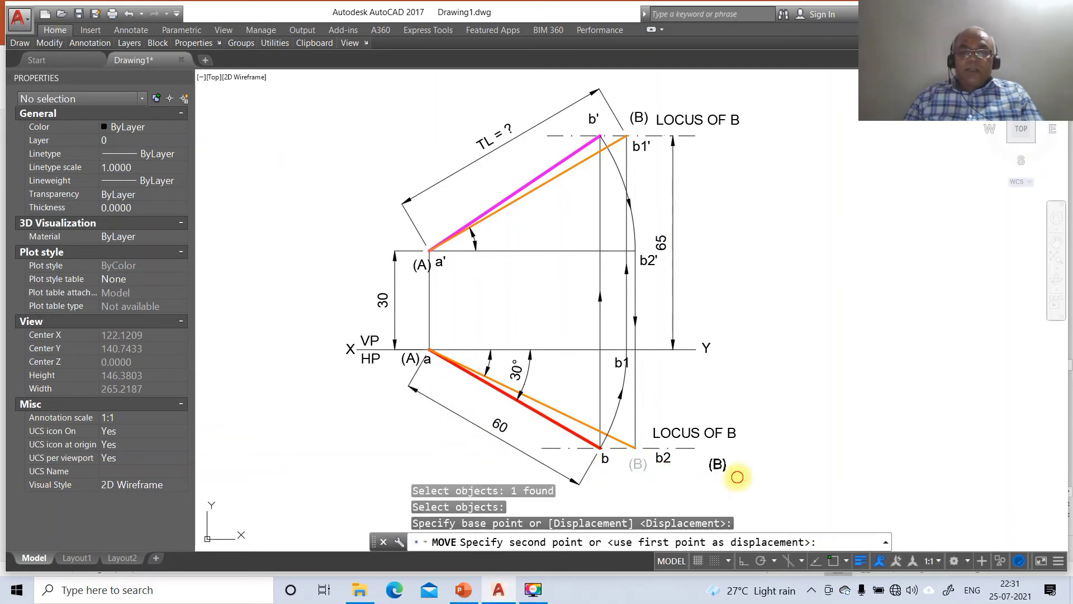
left_click(740, 485)
key("Return")
left_click(688, 466)
key("Return")
left_click(682, 461)
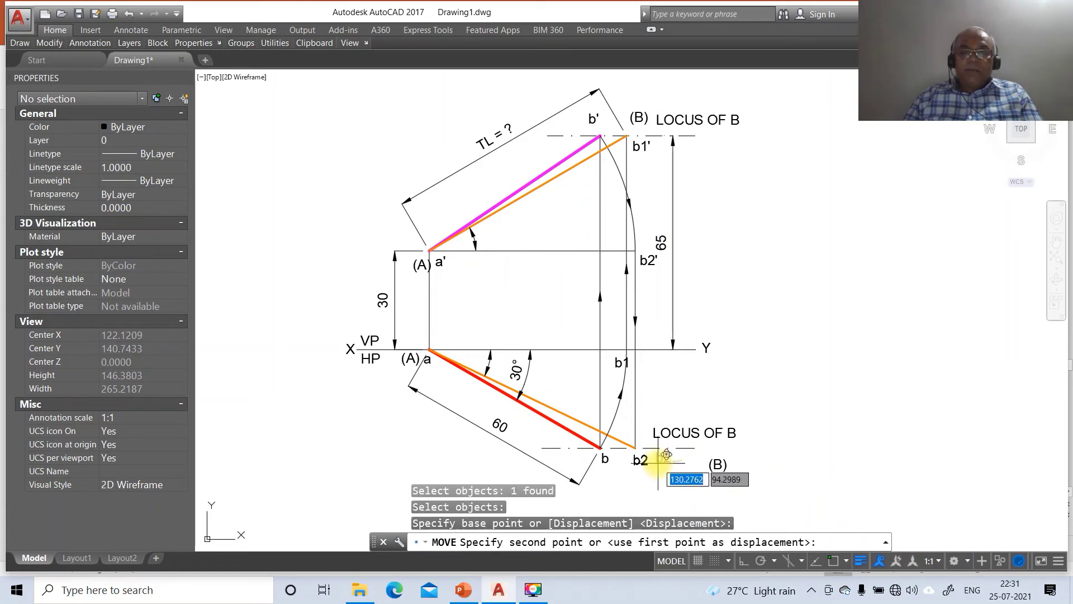
left_click(658, 461)
- Place (B) just right of b2 and lower the bottom LOCUS OF B label slightly
key("Return")
left_click(717, 465)
key("Return")
left_click(764, 476)
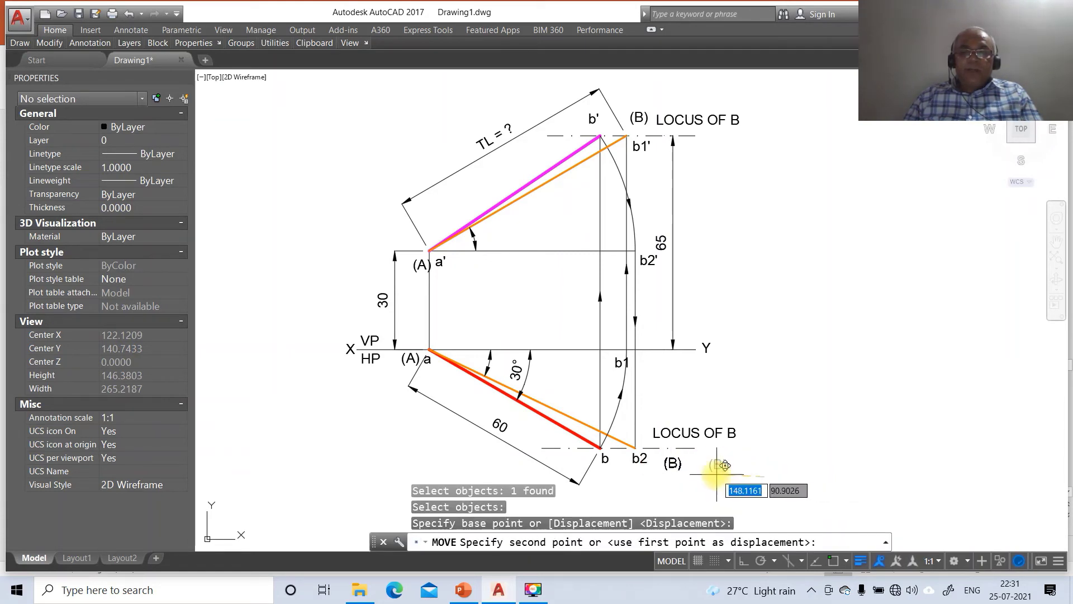
left_click(705, 456)
key("Return")
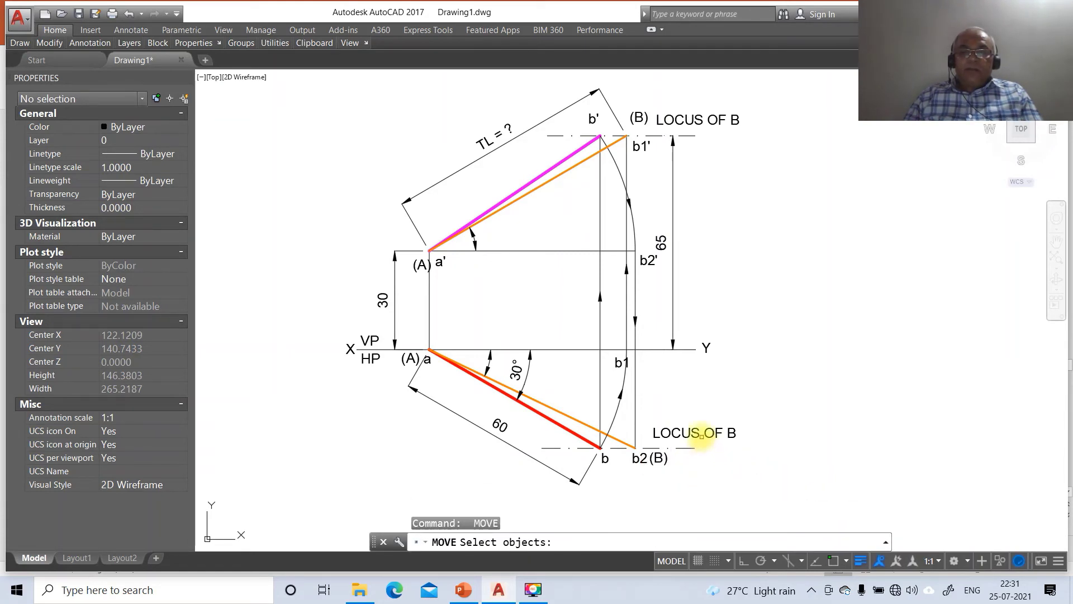
left_click(702, 435)
key("Return")
left_click(693, 439)
left_click(693, 446)
- Shift the b1 and b2' labels slightly up and left
key("Return")
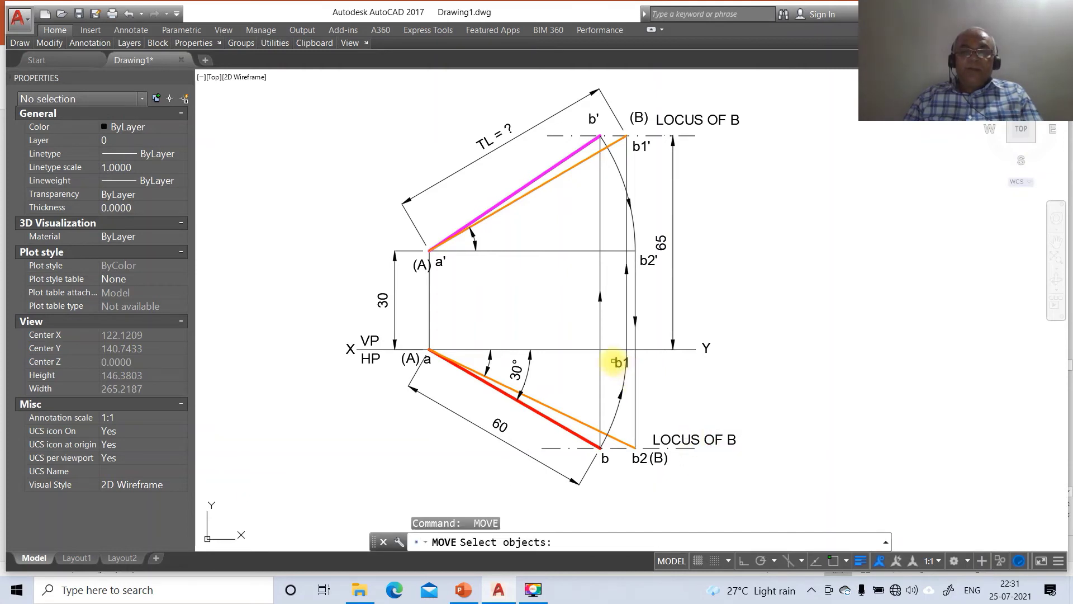
left_click(615, 363)
key("Return")
left_click(647, 418)
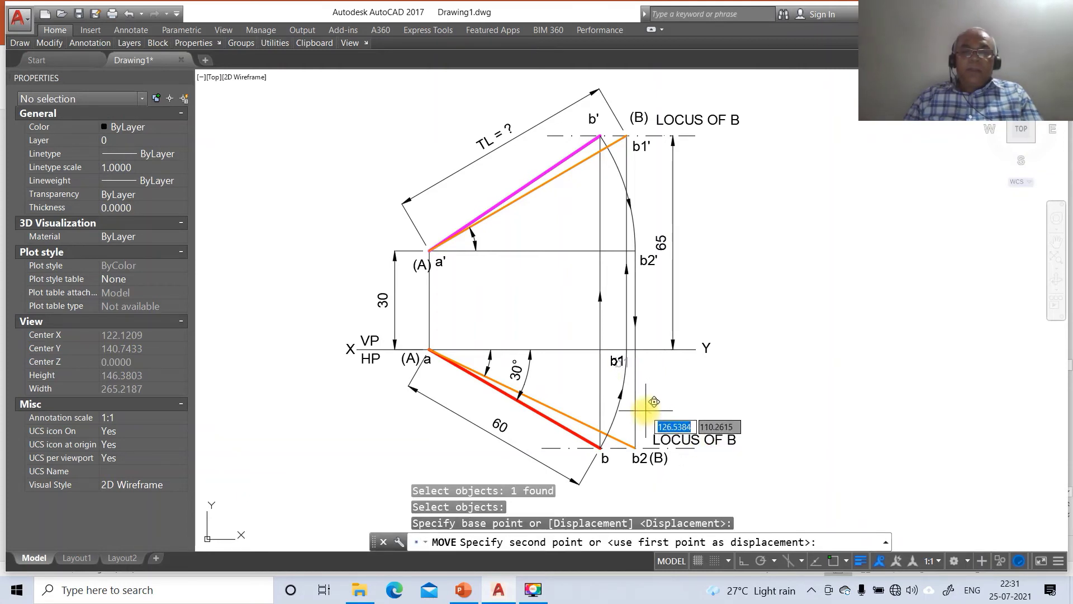
left_click(646, 410)
key("Return")
left_click(648, 259)
key("Return")
left_click(669, 314)
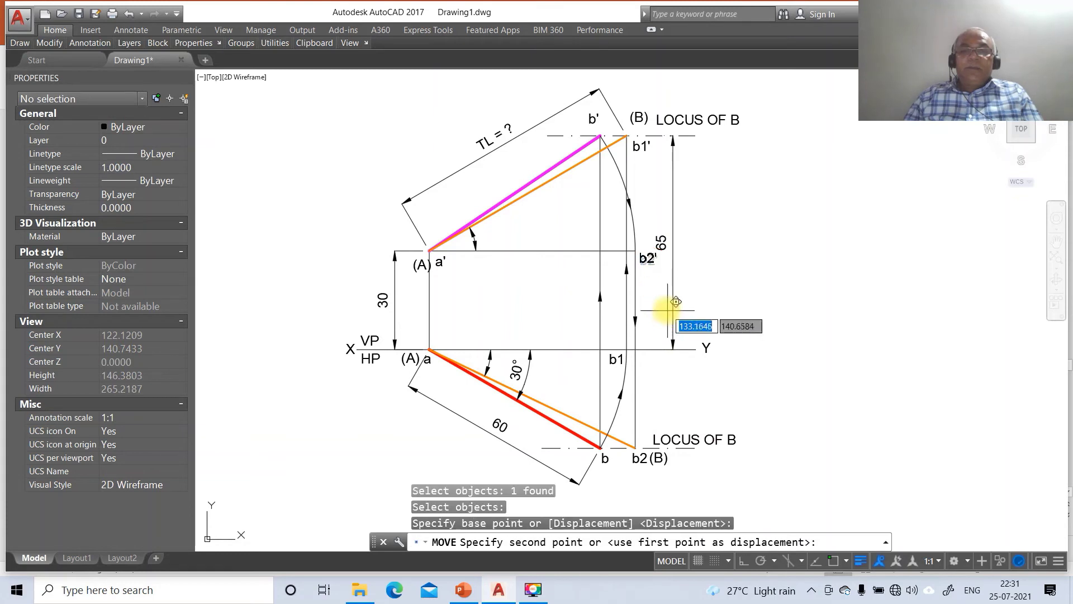
left_click(667, 310)
- Shift b1' slightly up-left and the upper (B) label slightly down-left
key("Return")
left_click(636, 148)
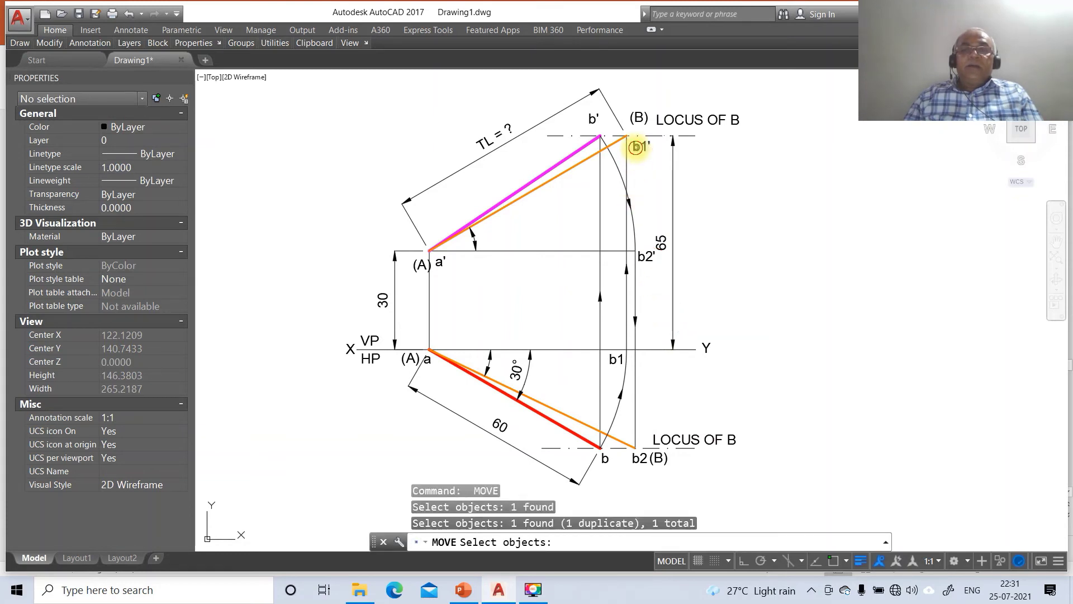
key("Return")
left_click(678, 207)
left_click(672, 203)
key("Return")
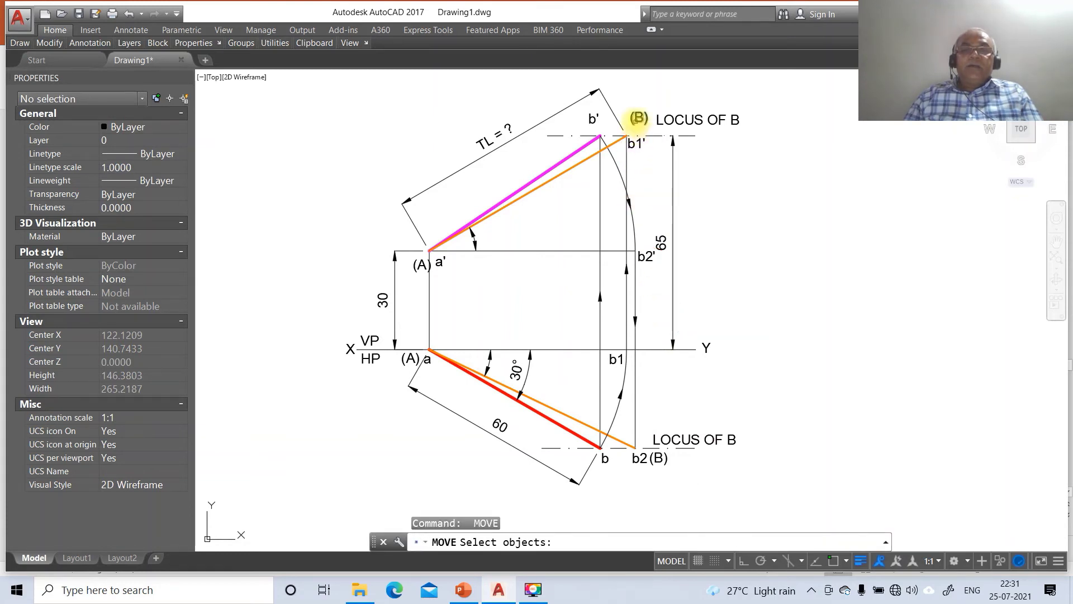
left_click(639, 118)
key("Return")
left_click(673, 152)
left_click(670, 157)
- Lower the upper LOCUS OF B text slightly and move b' slightly down-right
key("Return")
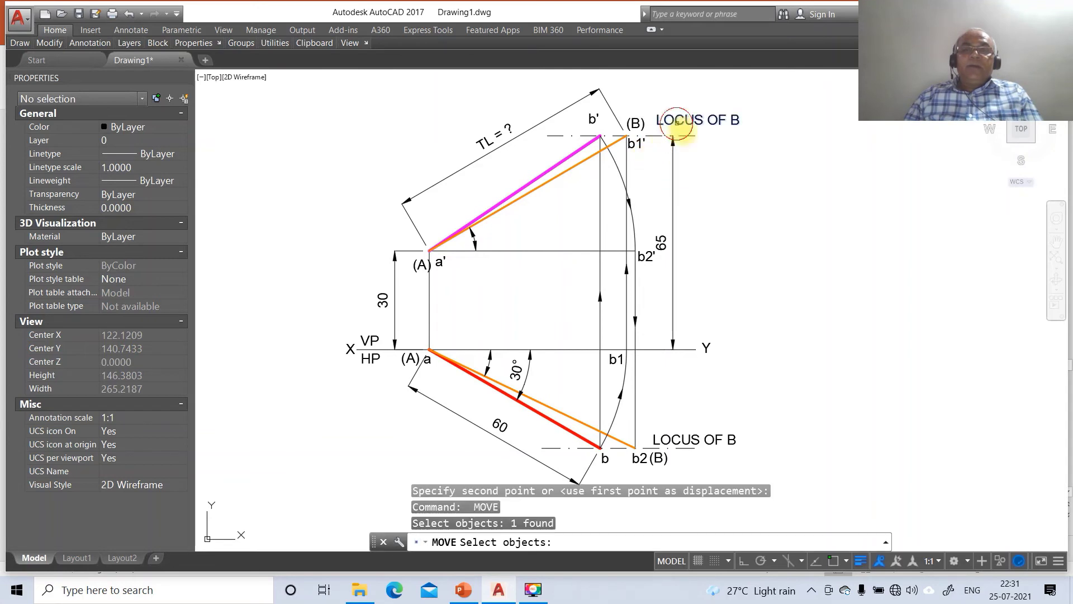
left_click(677, 123)
key("Return")
left_click(698, 144)
left_click(697, 149)
key("Return")
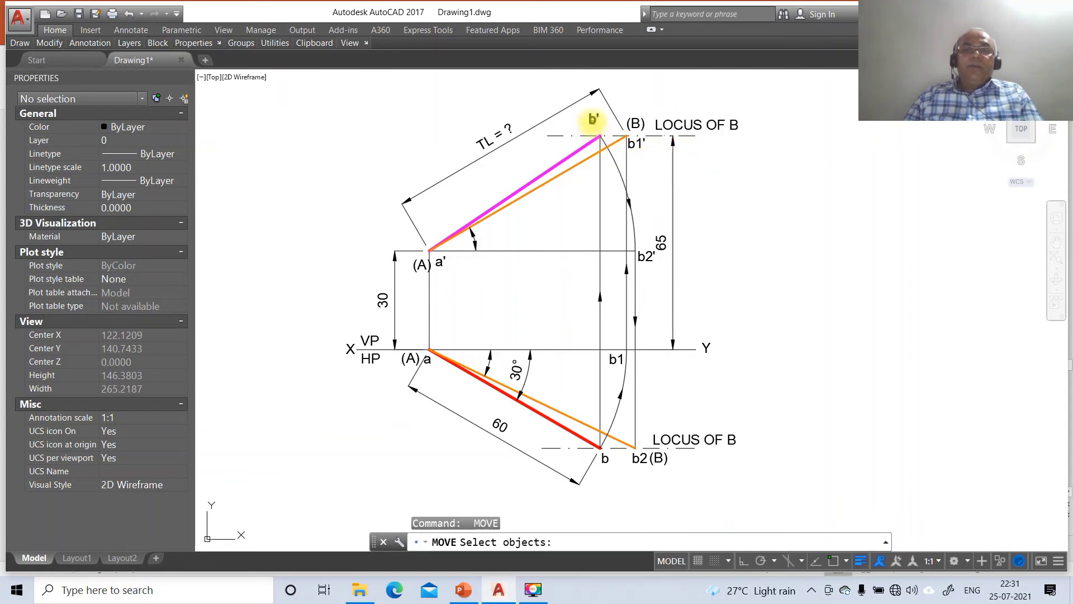
left_click(593, 119)
key("Return")
left_click(606, 153)
left_click(611, 158)
- Place the upper (A) label beside a' and adjust the a' label position
key("Return")
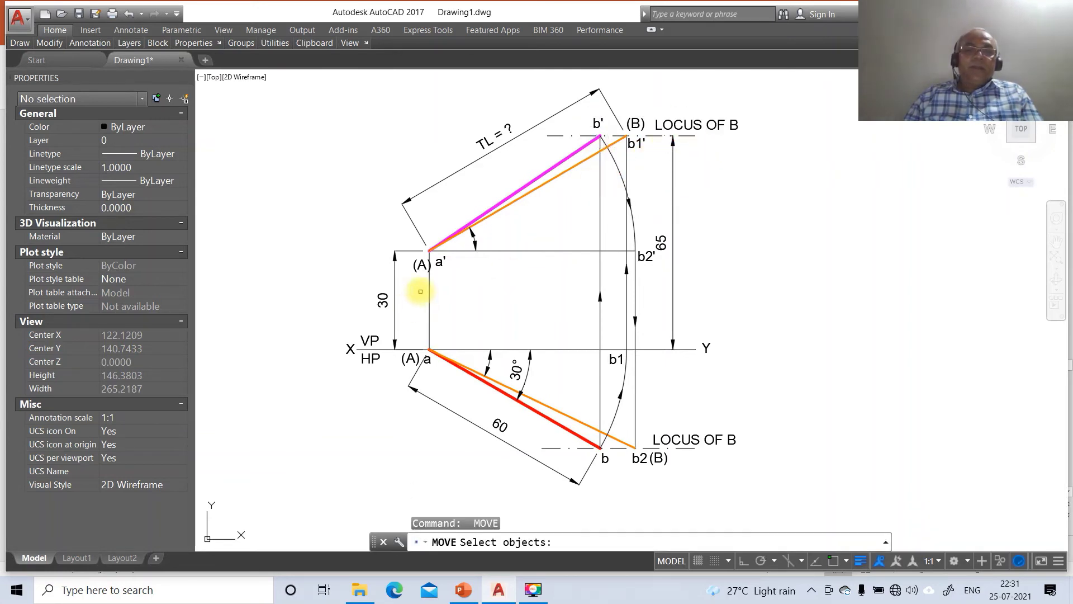
left_click(422, 266)
left_click(410, 280)
key("Return")
left_click(455, 304)
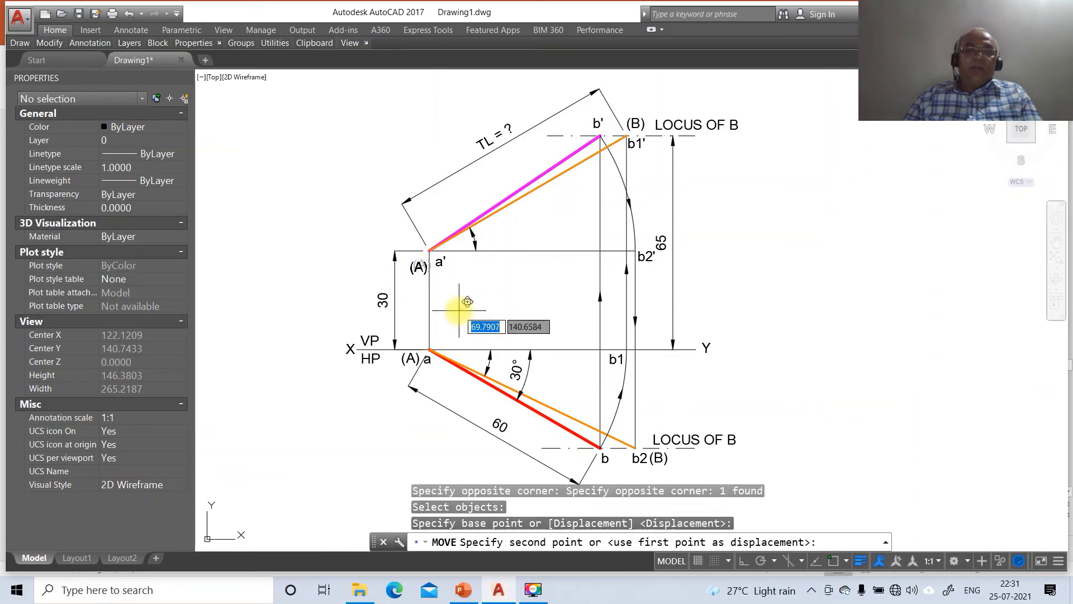
left_click(464, 296)
key("Return")
left_click(438, 263)
key("Return")
left_click(463, 288)
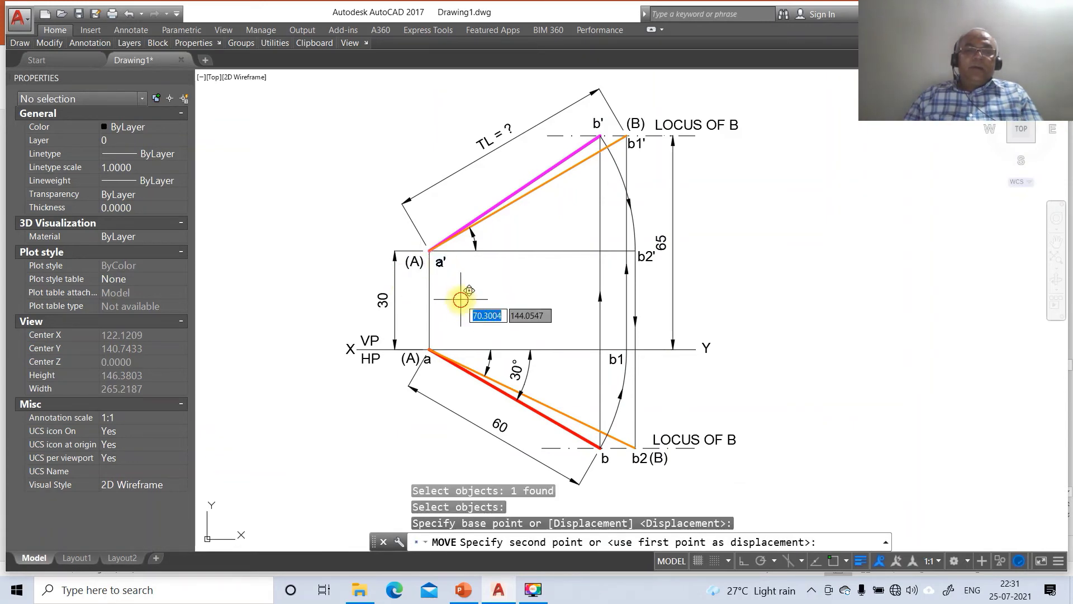
left_click(464, 290)
- Add a θ label in Symbol font at the angle arc near a' using MTEXT
type("MT")
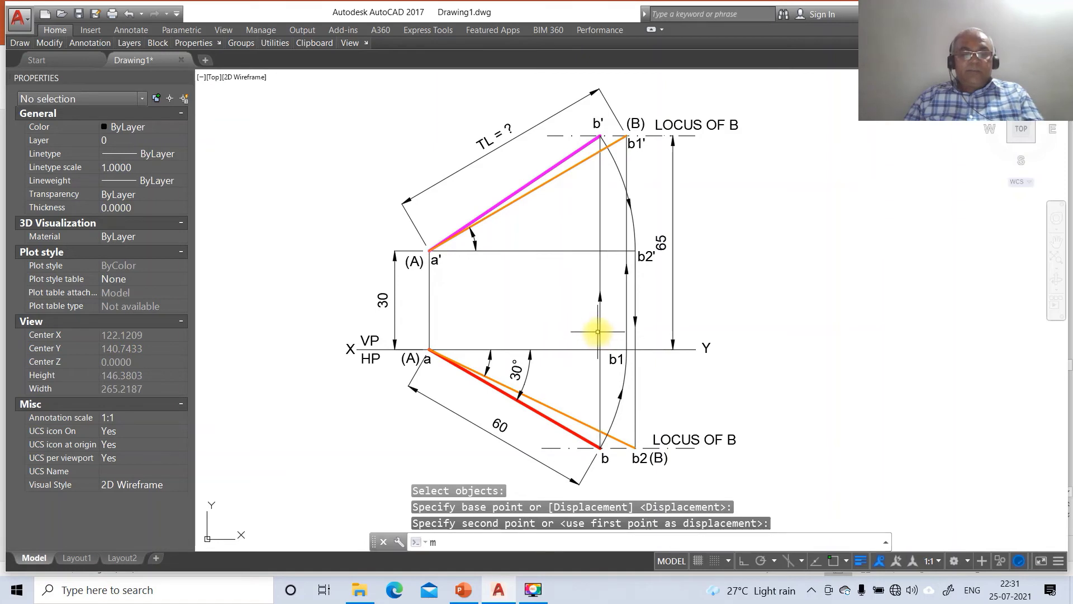
key("Return")
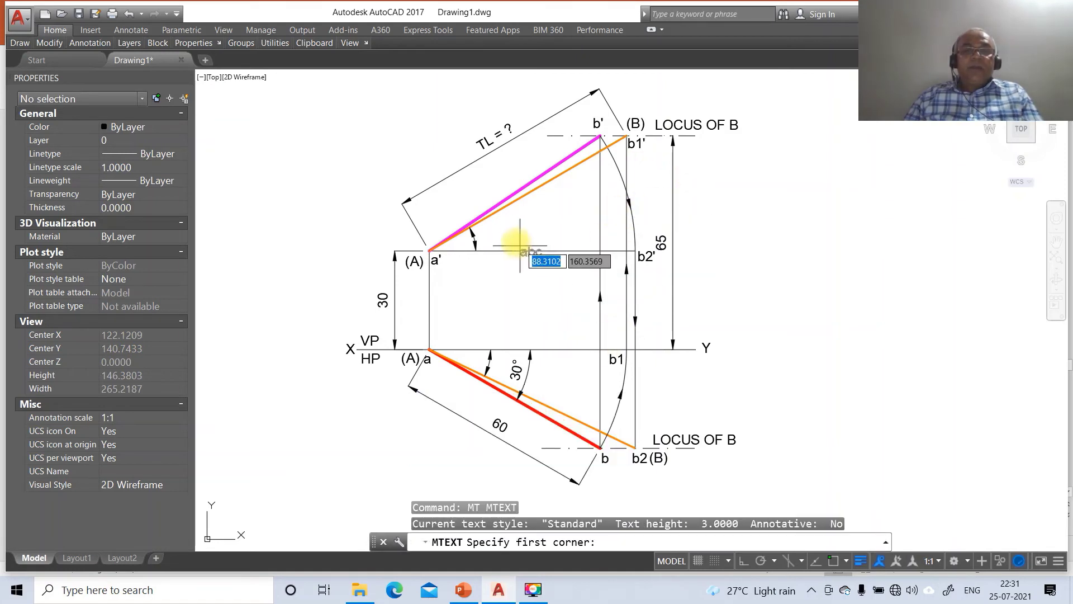
left_click(488, 233)
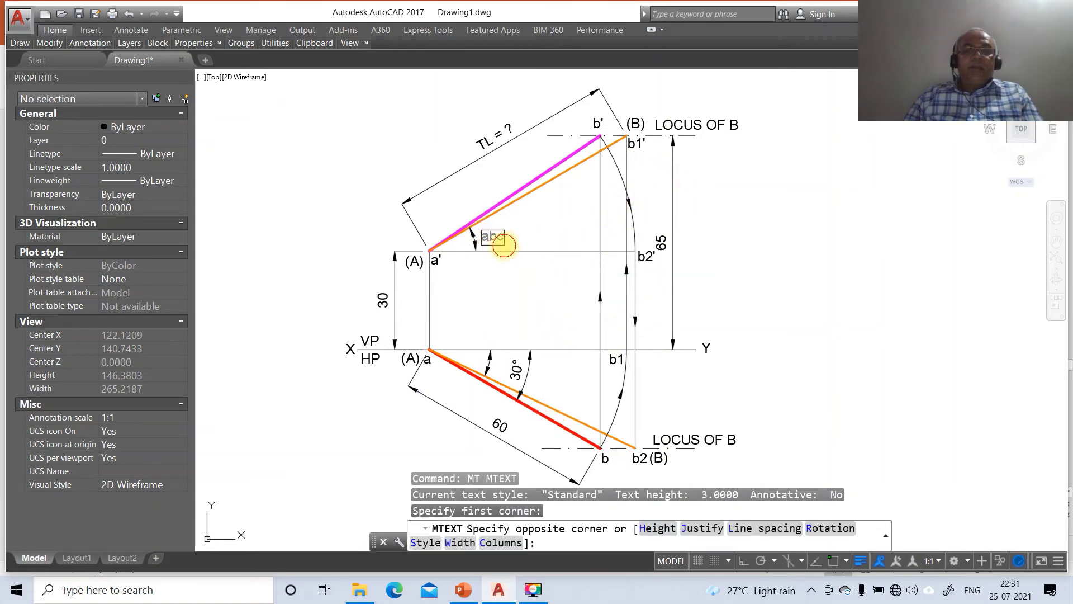
left_click(399, 198)
left_click(74, 40)
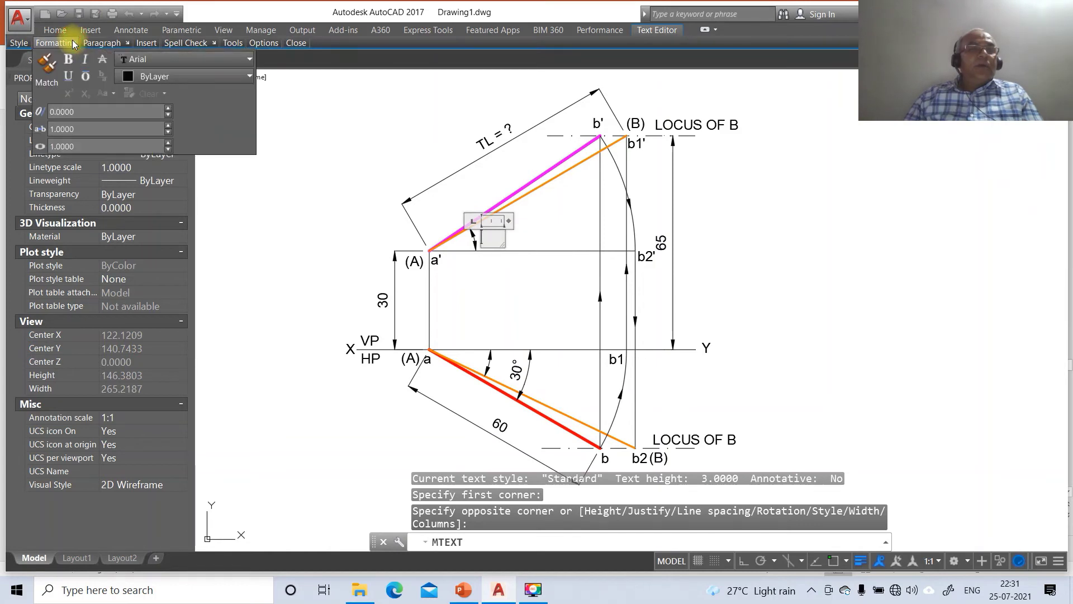
left_click(147, 59)
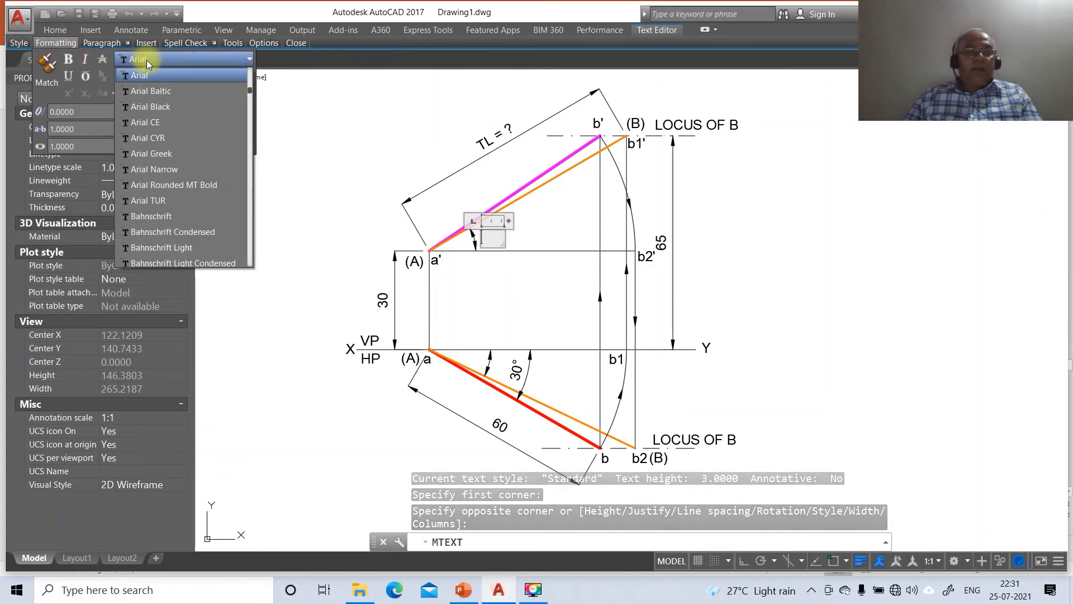
type("sy")
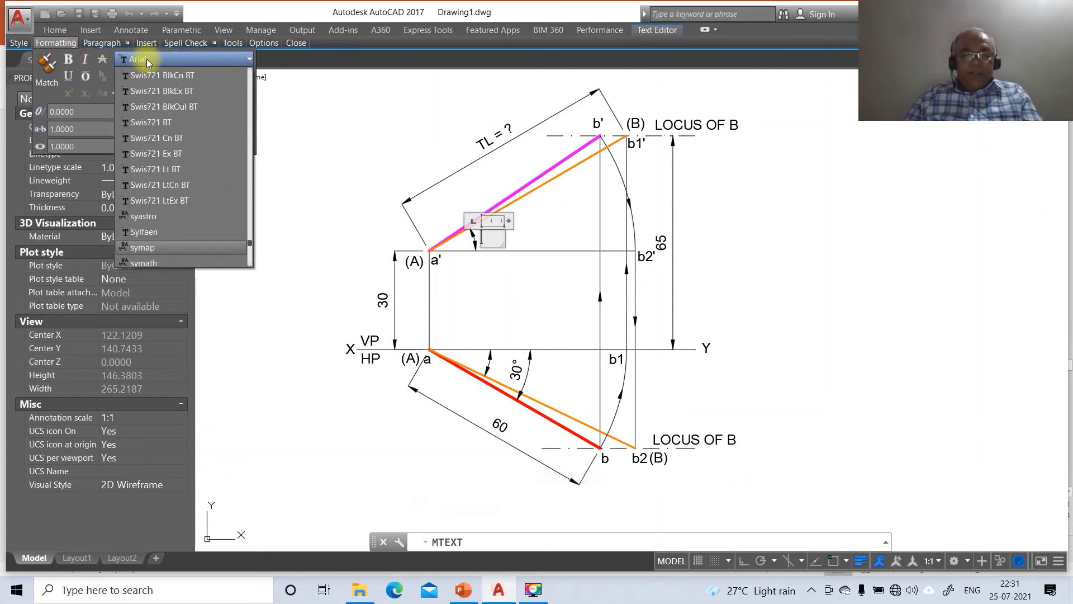
left_click(156, 248)
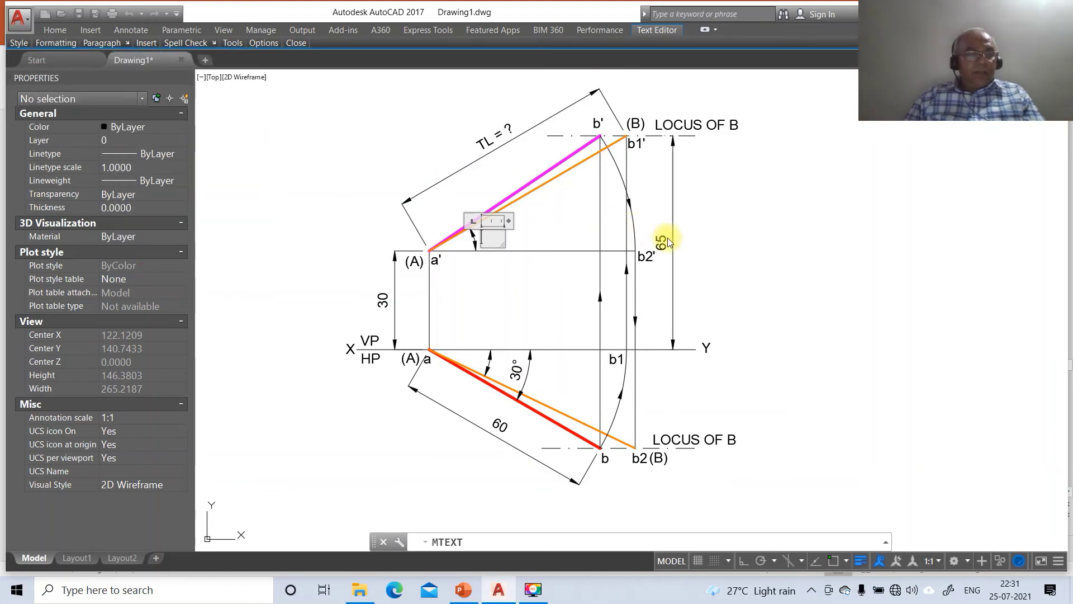
left_click(643, 374)
- Copy the θ label to the angle below line ab
type("co")
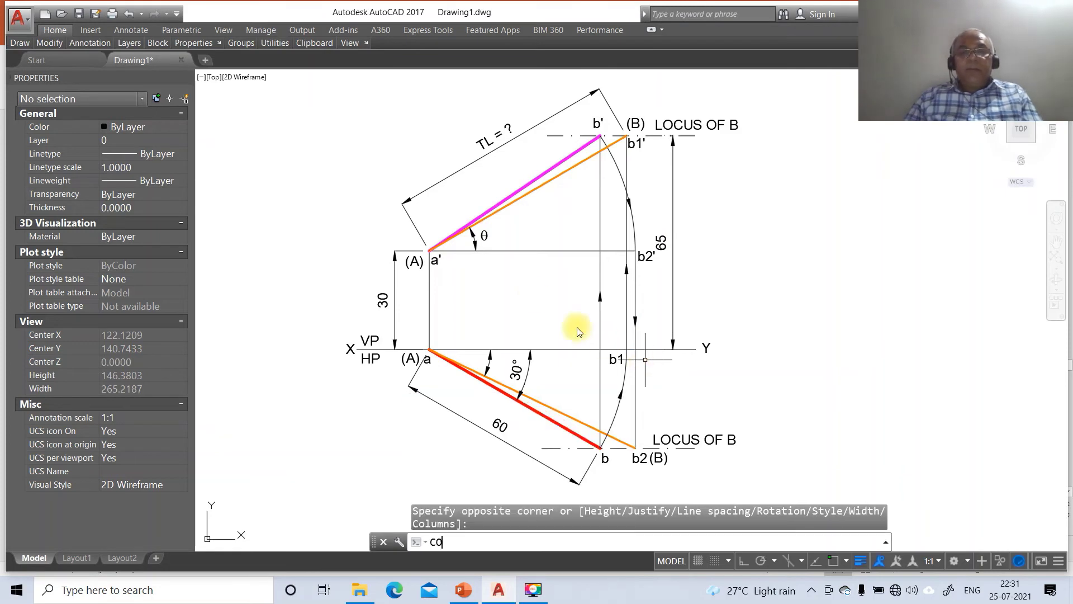
key("Return")
left_click(483, 236)
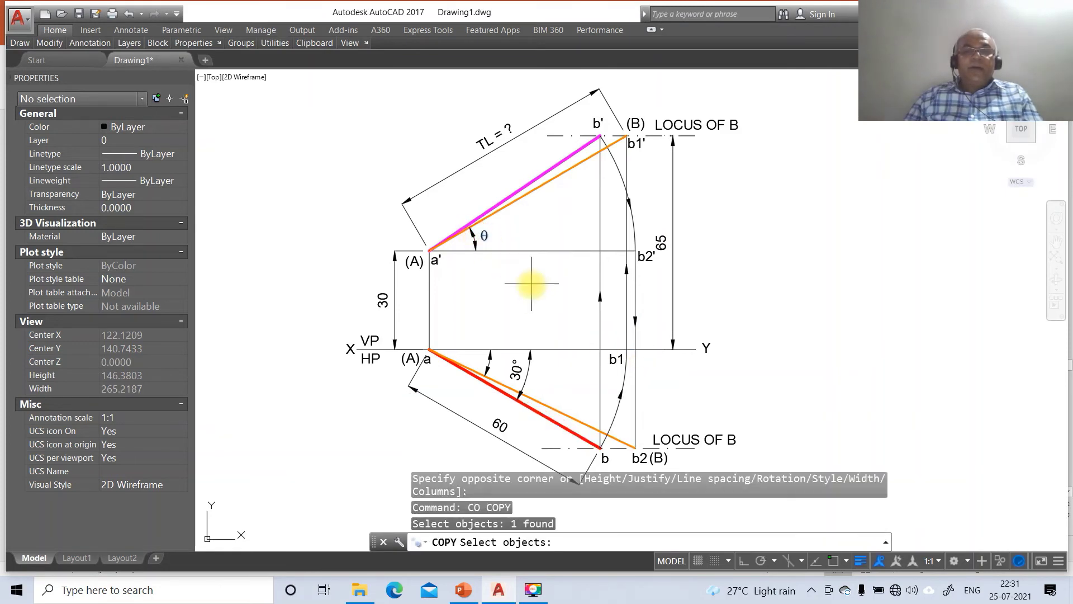
key("Return")
left_click(532, 285)
left_click(547, 417)
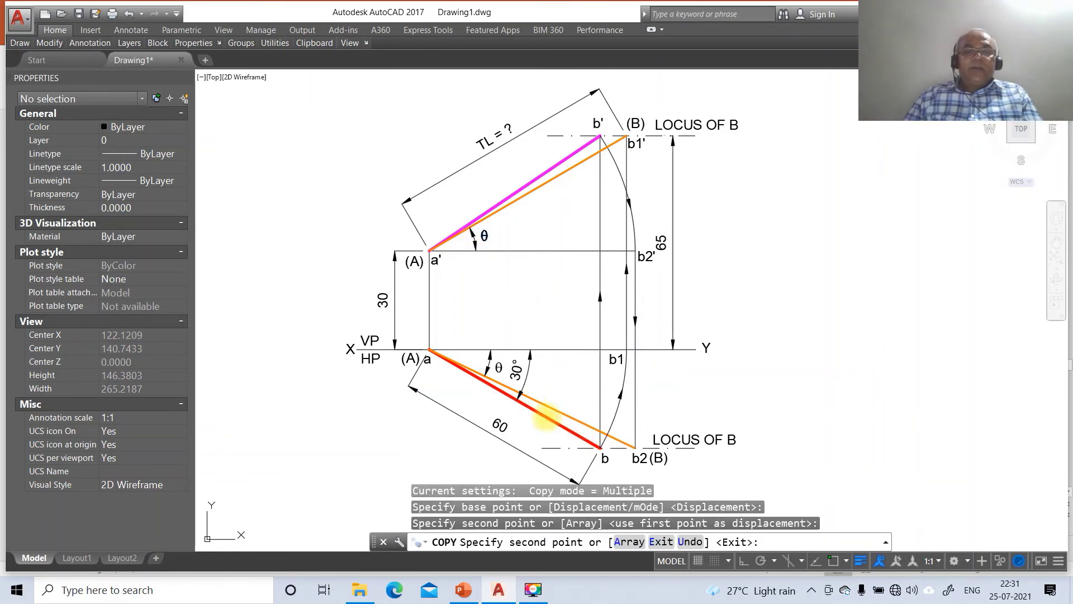
- Edit the lower θ copy with DDEDIT so it reads φ
type("ddedit")
key("Return")
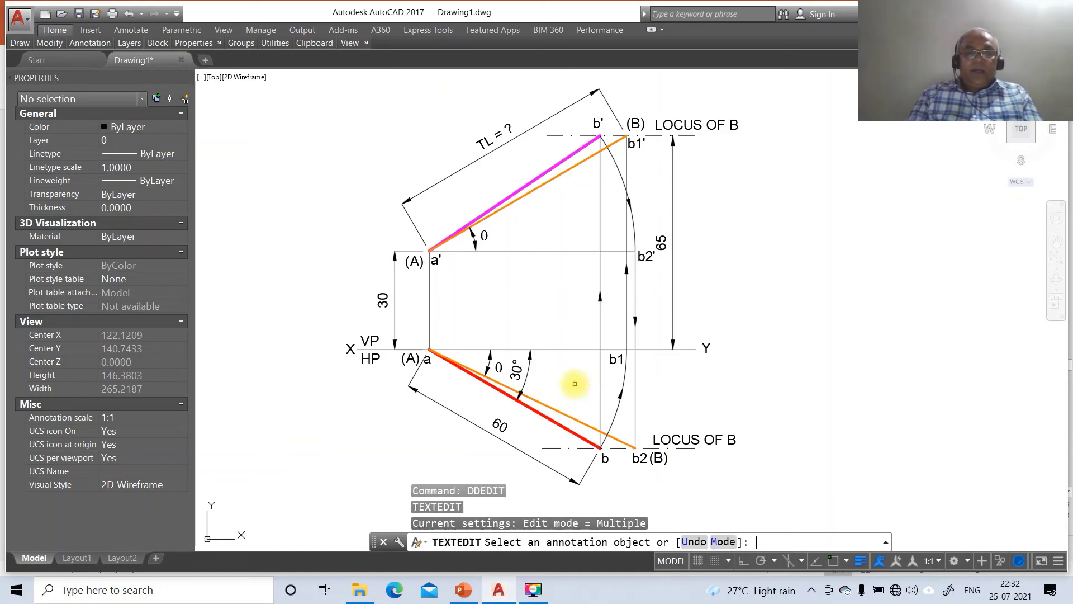
left_click(499, 373)
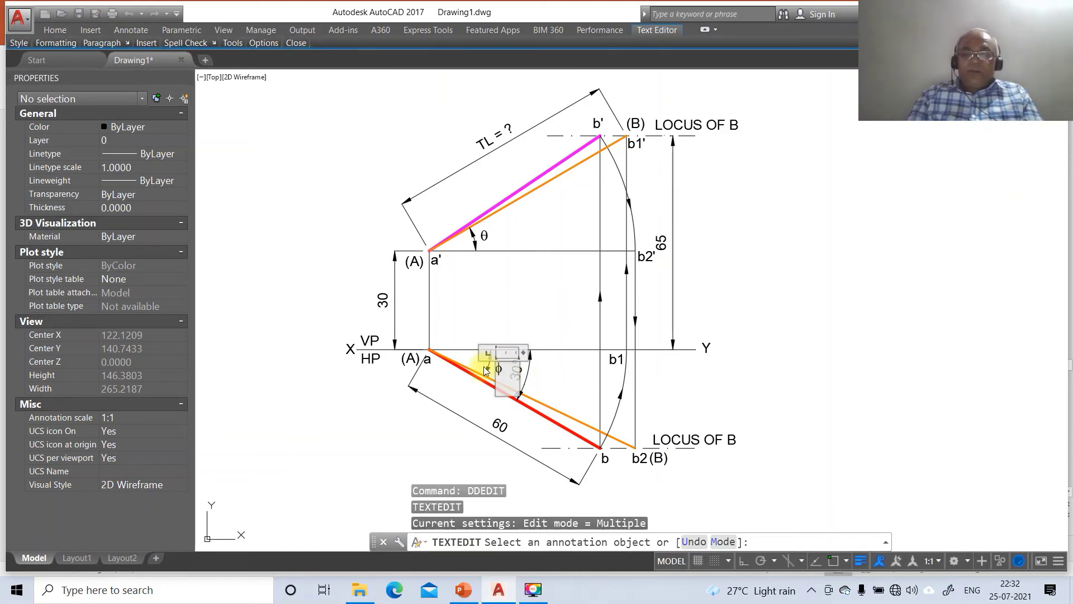
key("Return")
- Move the φ label up and left beside its 30° arc
key("Return")
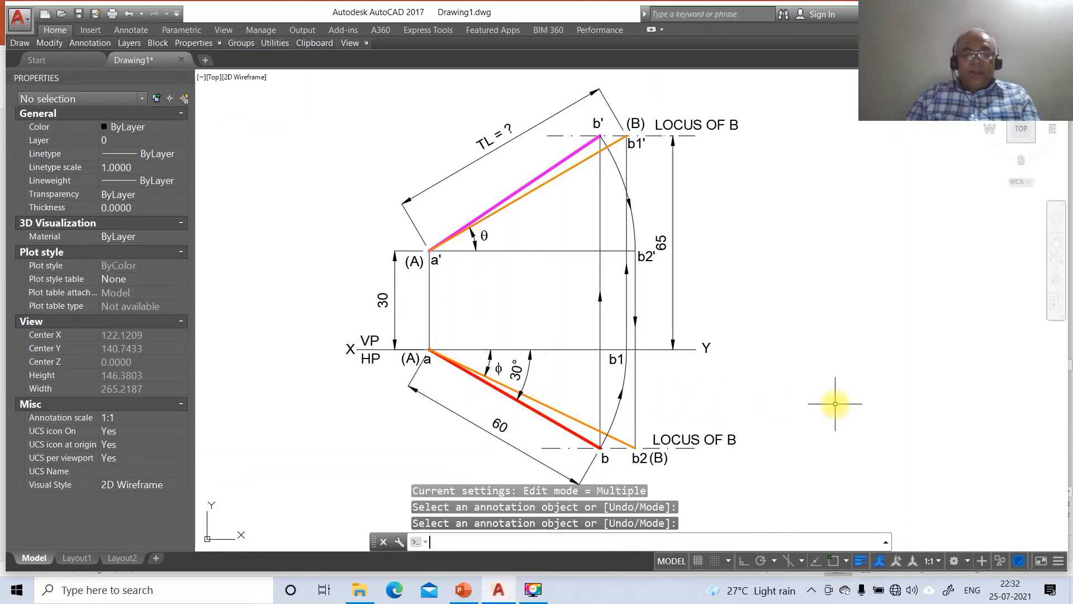
type("m")
key("Return")
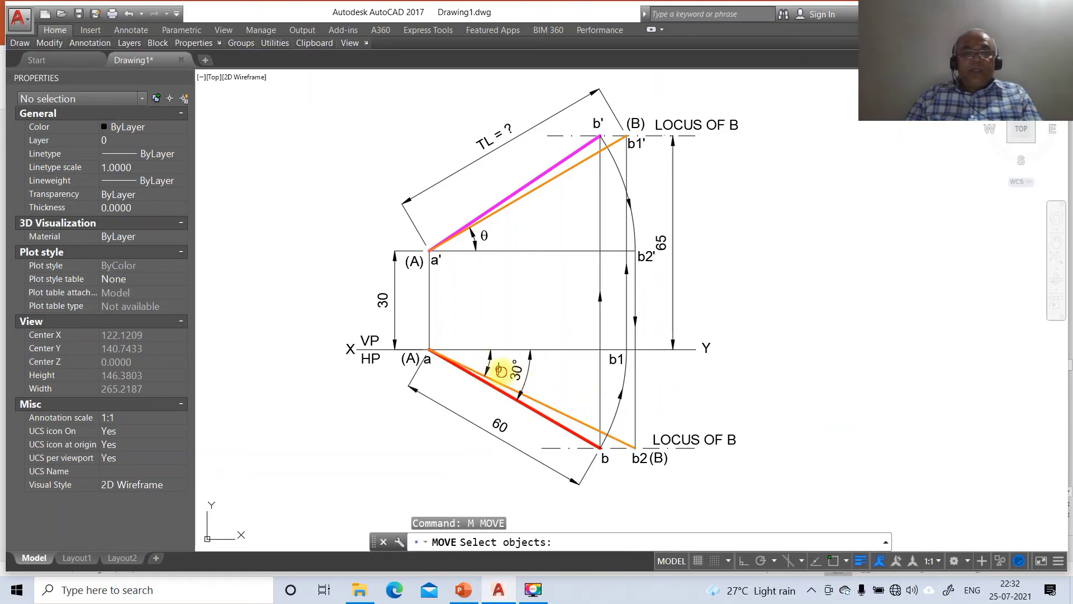
left_click(499, 371)
key("Return")
left_click(532, 392)
left_click(510, 381)
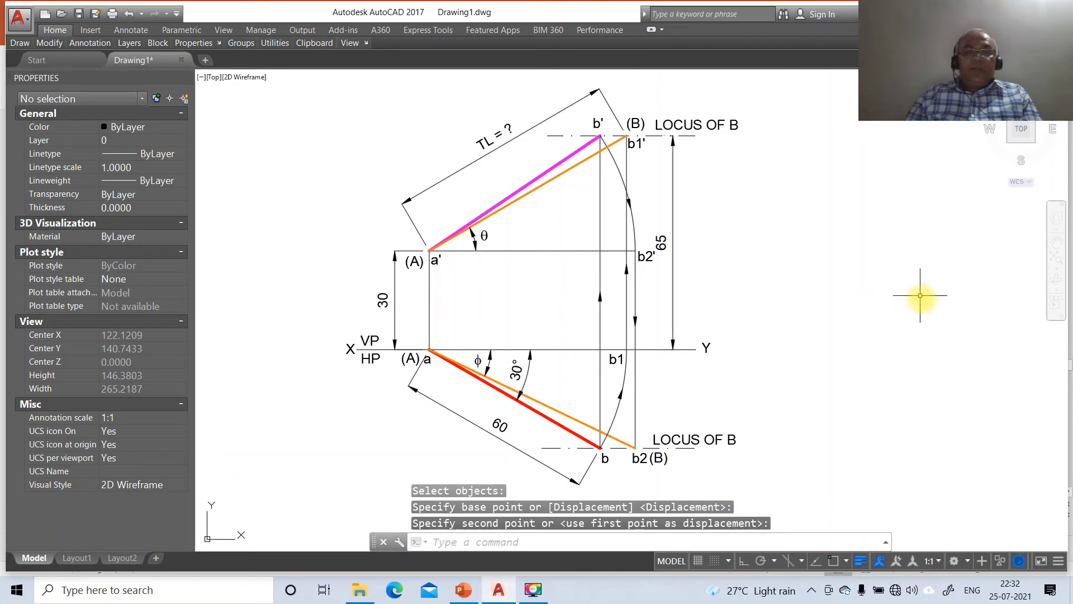
type("dt")
key("Return")
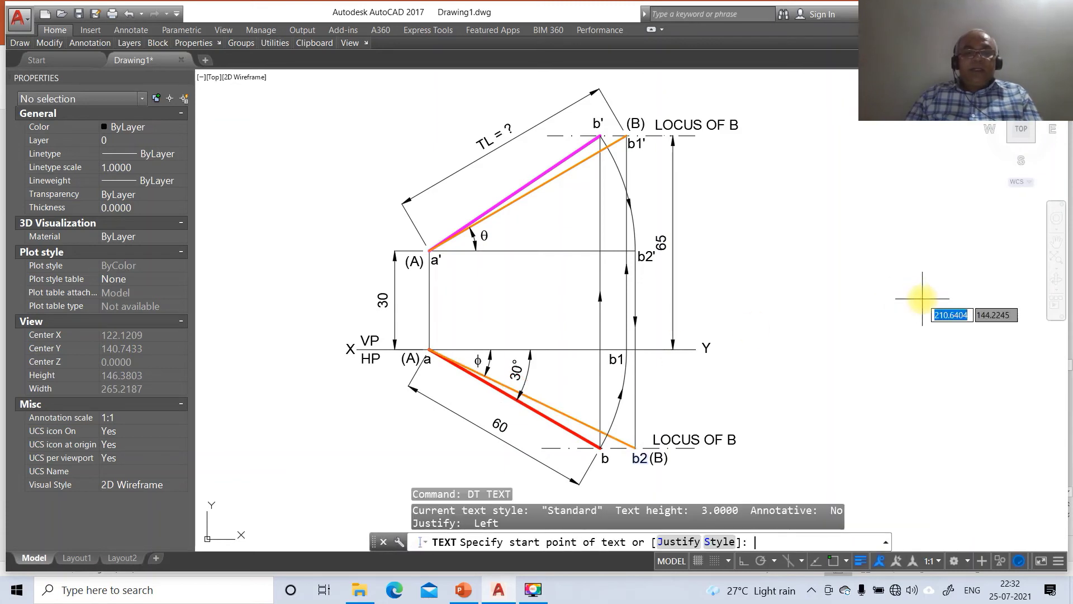
left_click(783, 256)
key("Return")
key("Return")
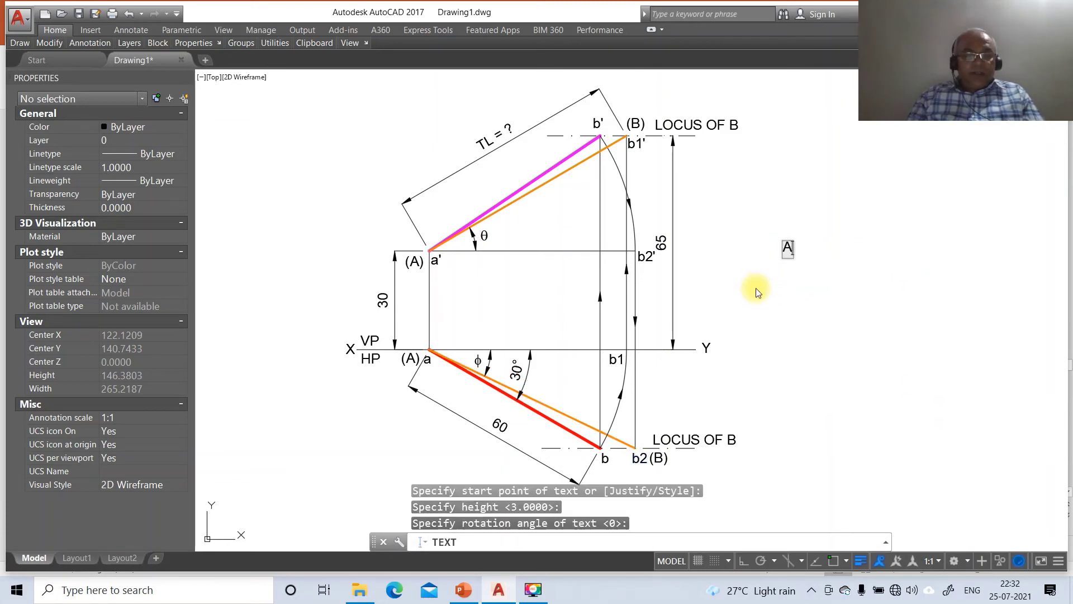
type("ANSWERS")
key("Return")
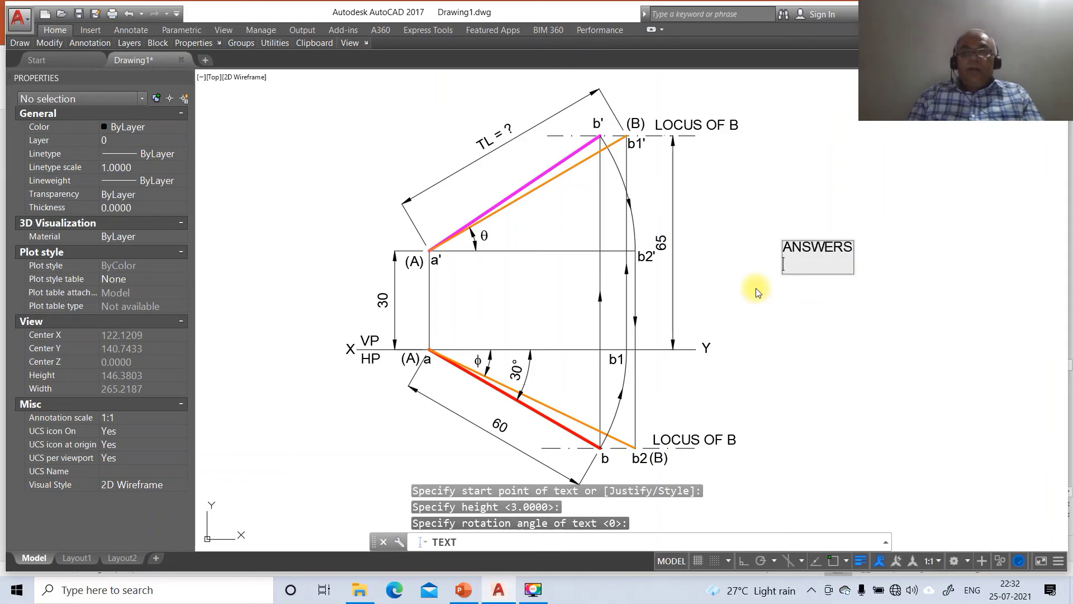
key("Return")
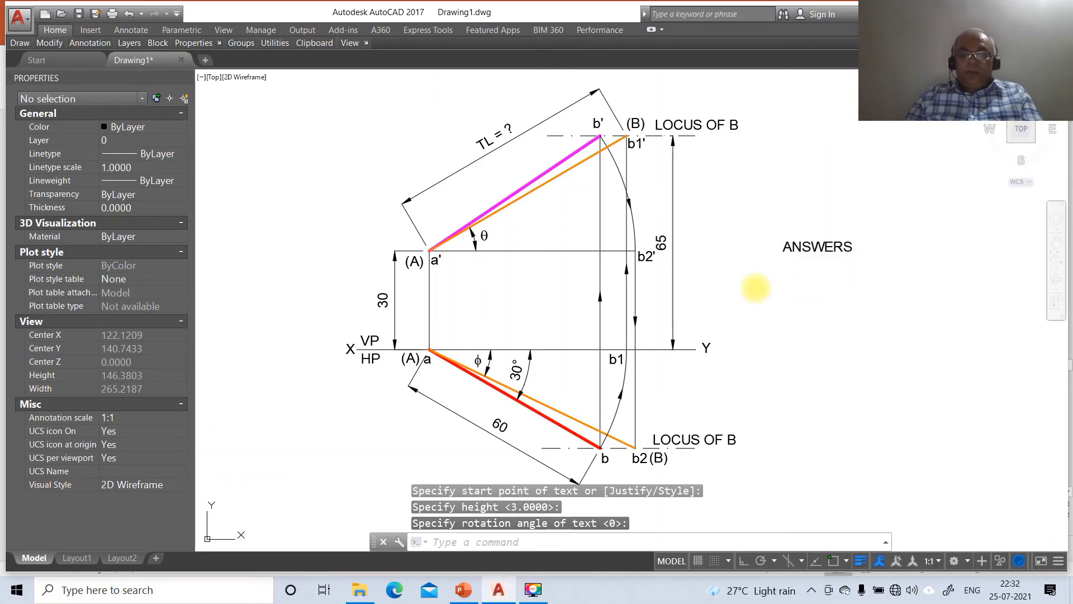
left_click(463, 590)
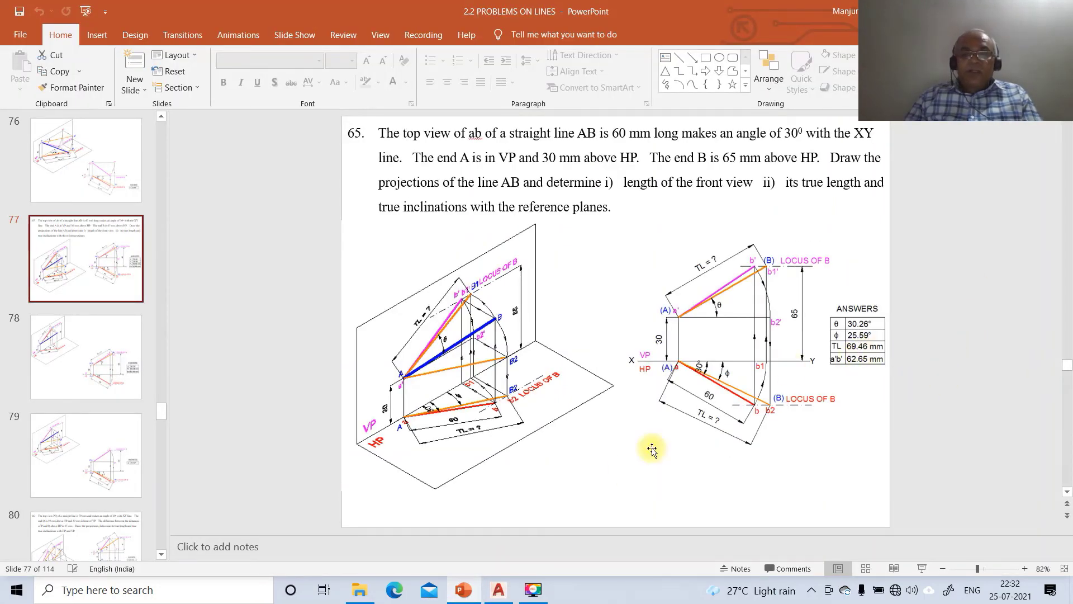
left_click(498, 590)
left_click(874, 232)
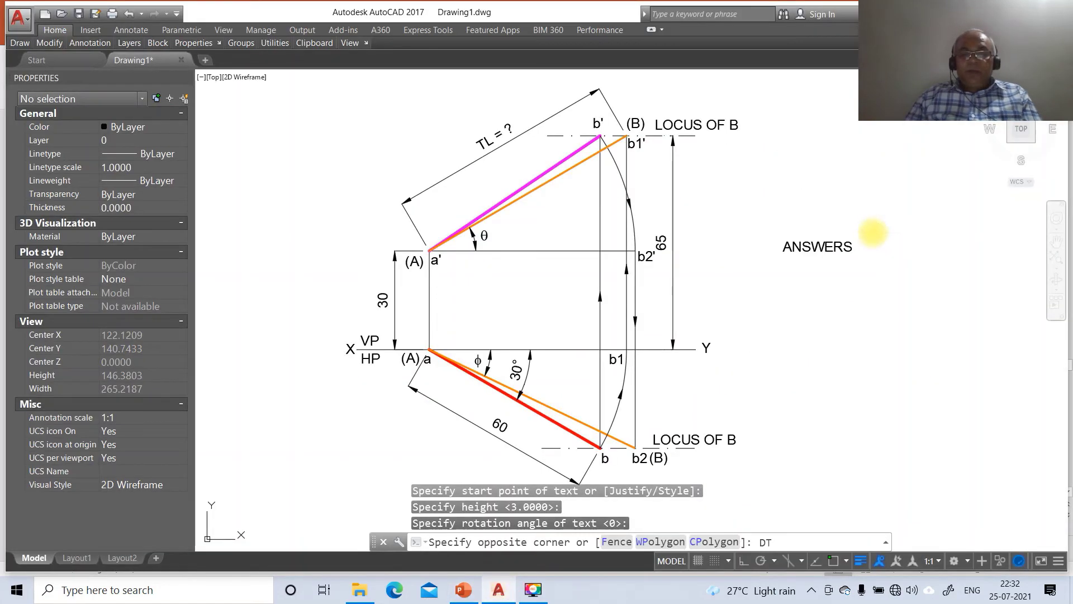
- Add single-line text TL below ANSWERS at default height 3 and rotation 0
key("Return")
key("Escape")
key("Escape")
type("D")
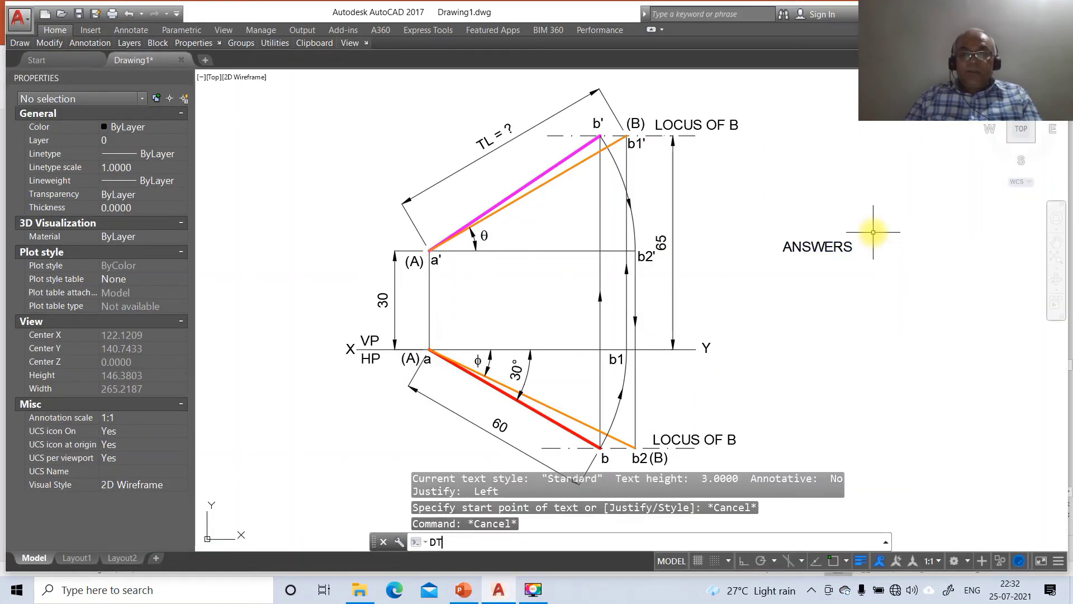
type("T")
key("Return")
left_click(778, 281)
key("Return")
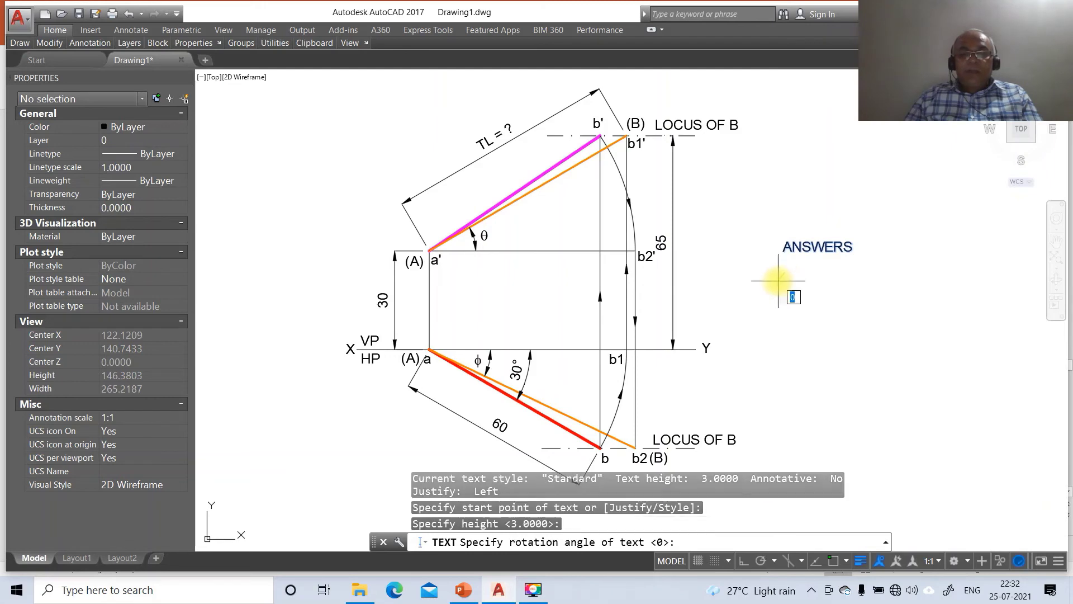
key("Return")
type("TL")
key("Return")
key("Return")
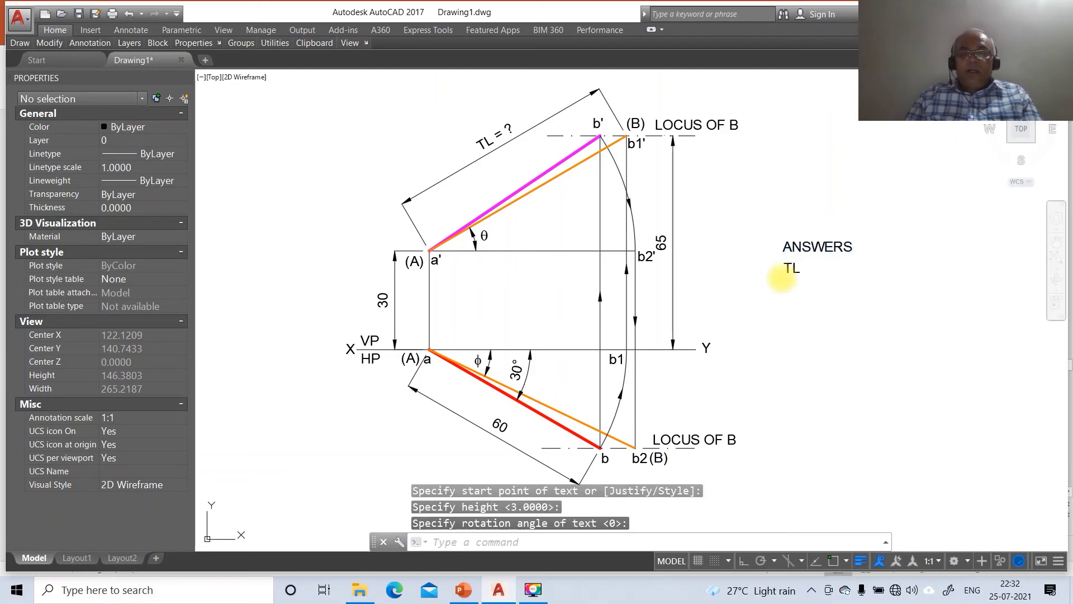
left_click(464, 596)
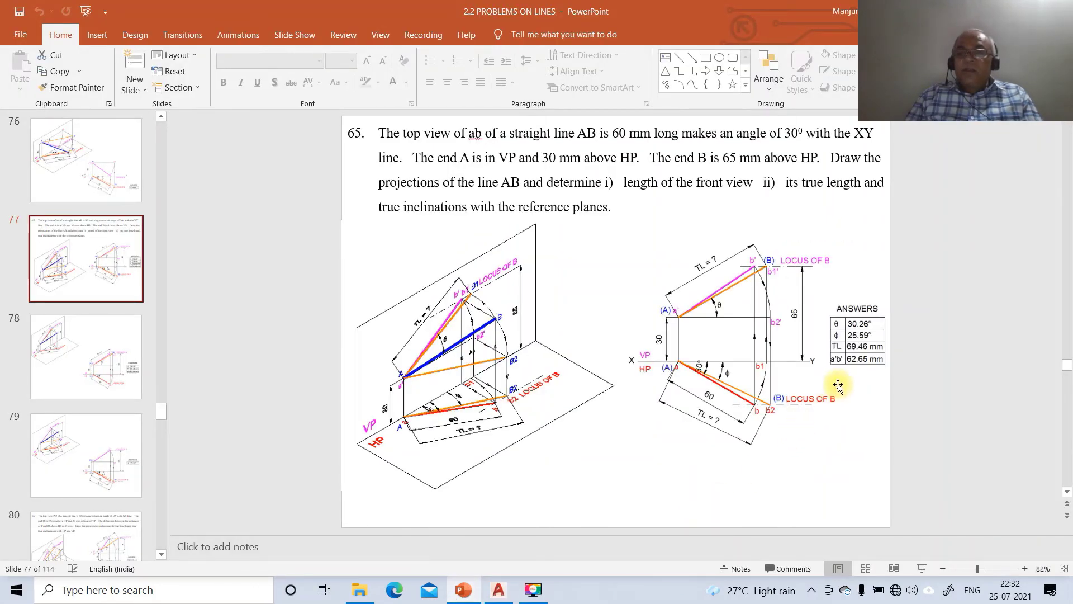
left_click(498, 591)
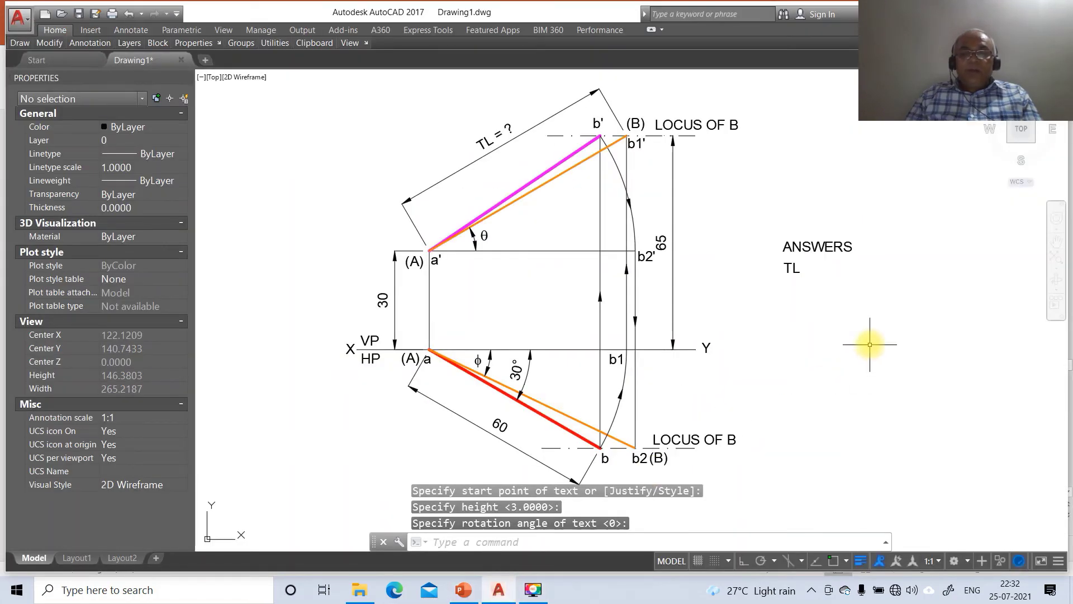
- Write the value 69.46 mm with DT to the right of the TL label
type("dt")
key("Return")
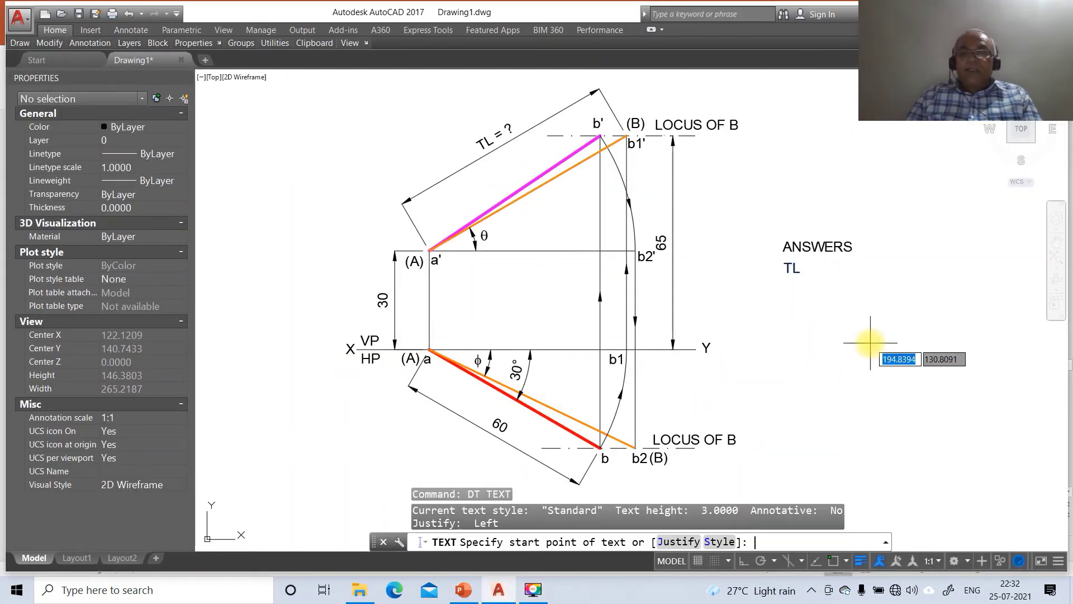
left_click(809, 279)
key("Return")
key("Return")
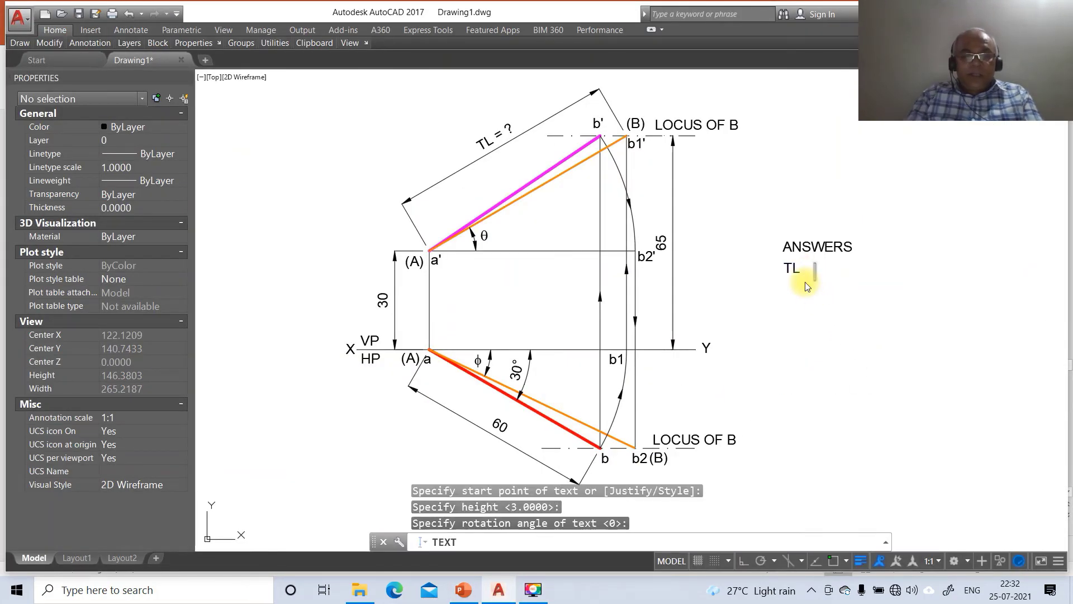
type("69.")
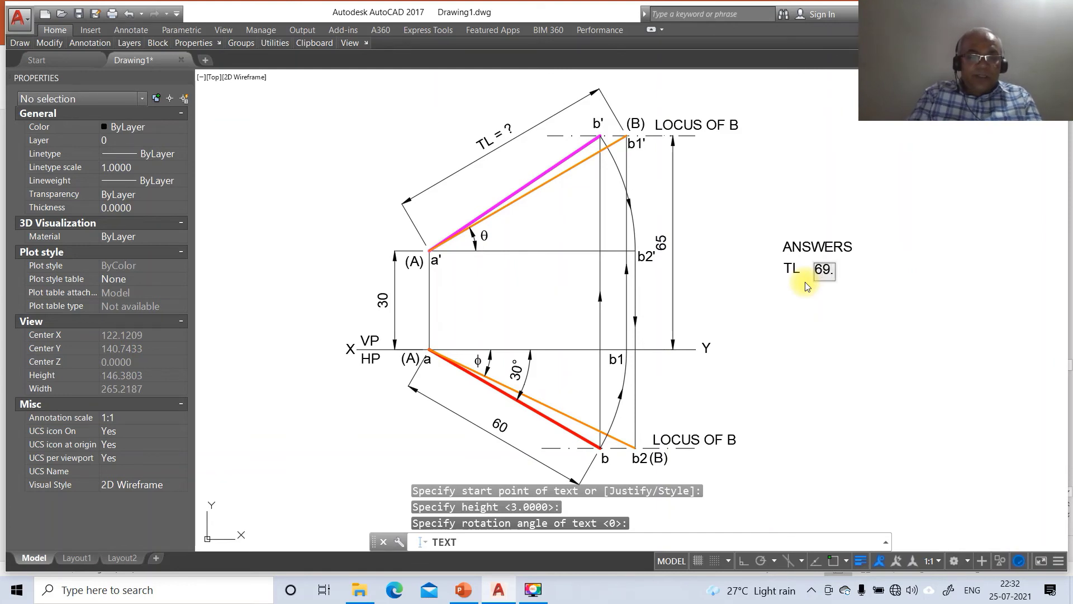
type("46")
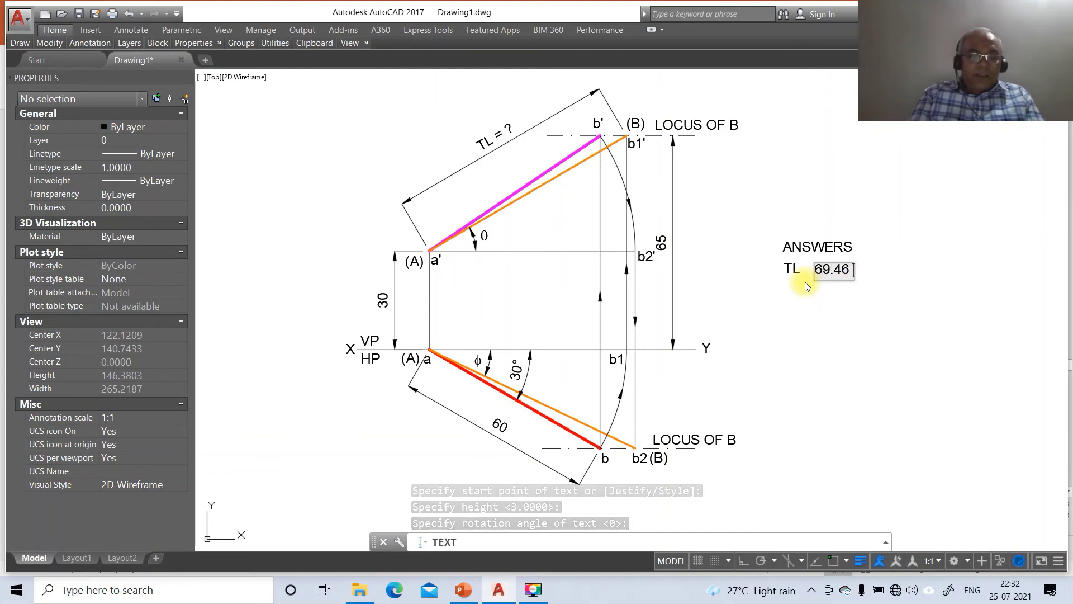
type(" mm")
key("Return")
key("Return")
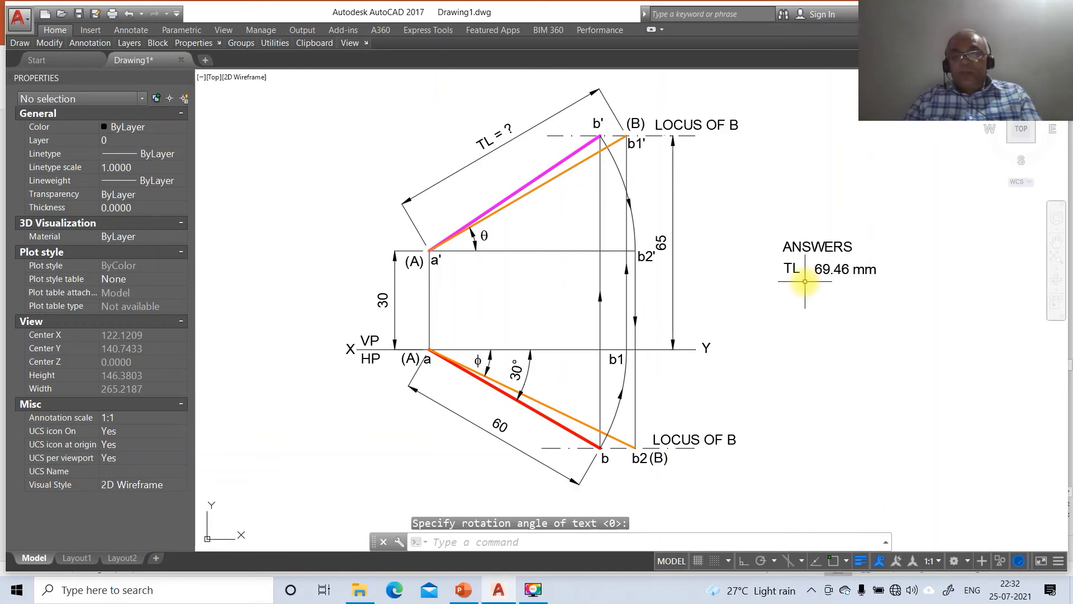
- Move the 69.46 mm text so it sits level with TL, with Ortho on
type("m")
key("Return")
left_click(827, 270)
key("Return")
left_click(869, 299)
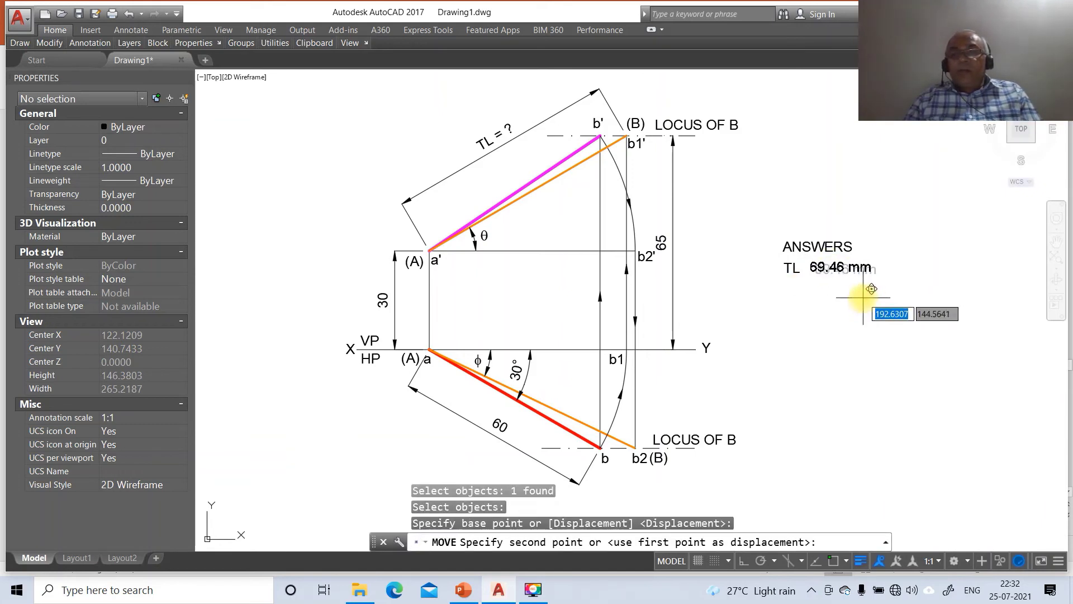
left_click(872, 289)
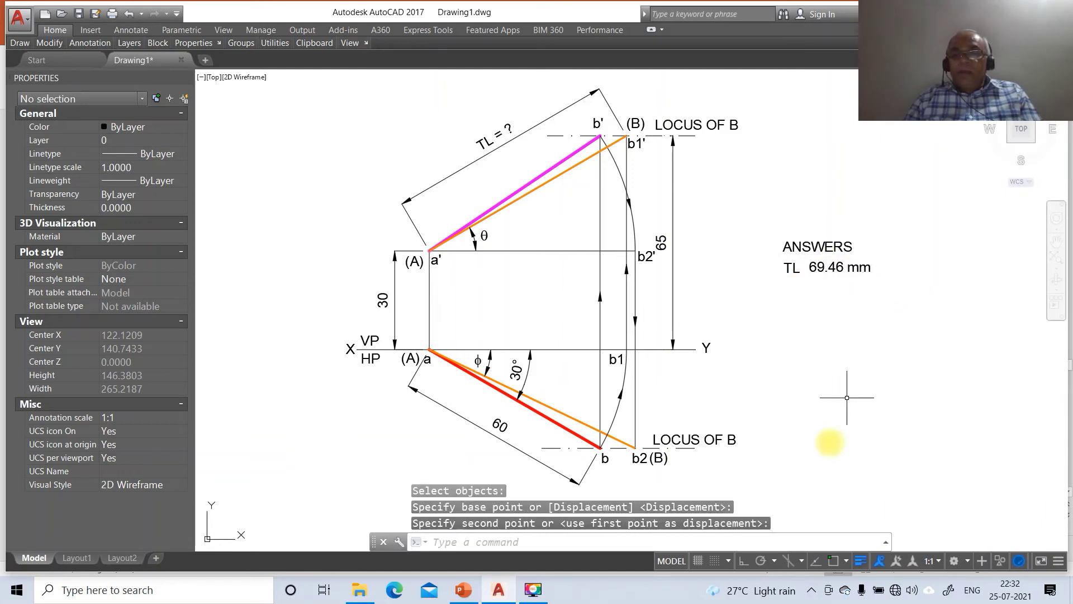
left_click(744, 561)
- Draw the table's top, right and left edges around TL and 69.46 mm
type("l")
key("Return")
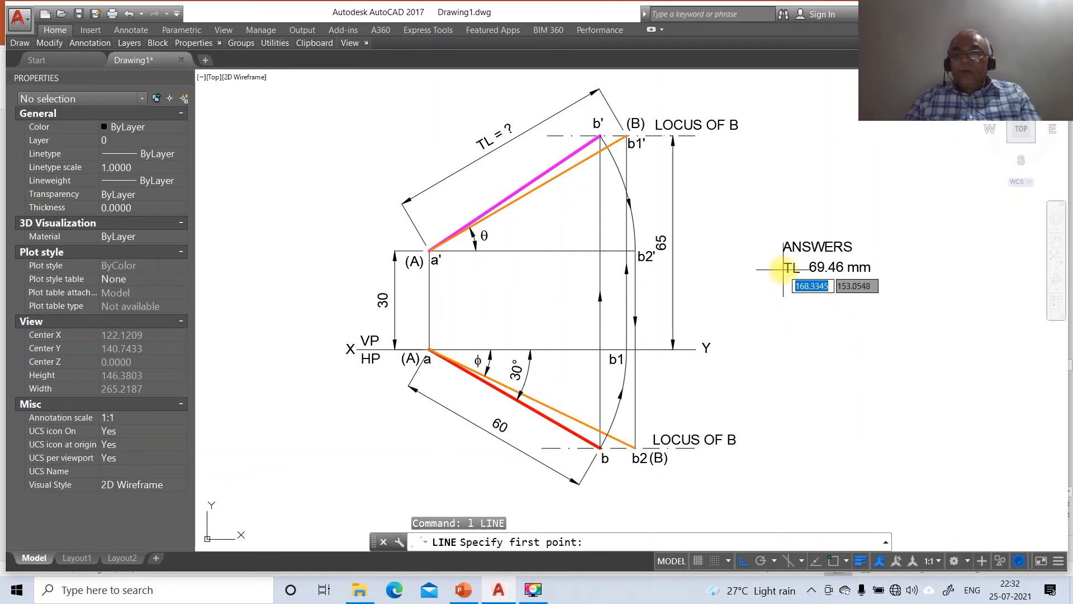
left_click(778, 256)
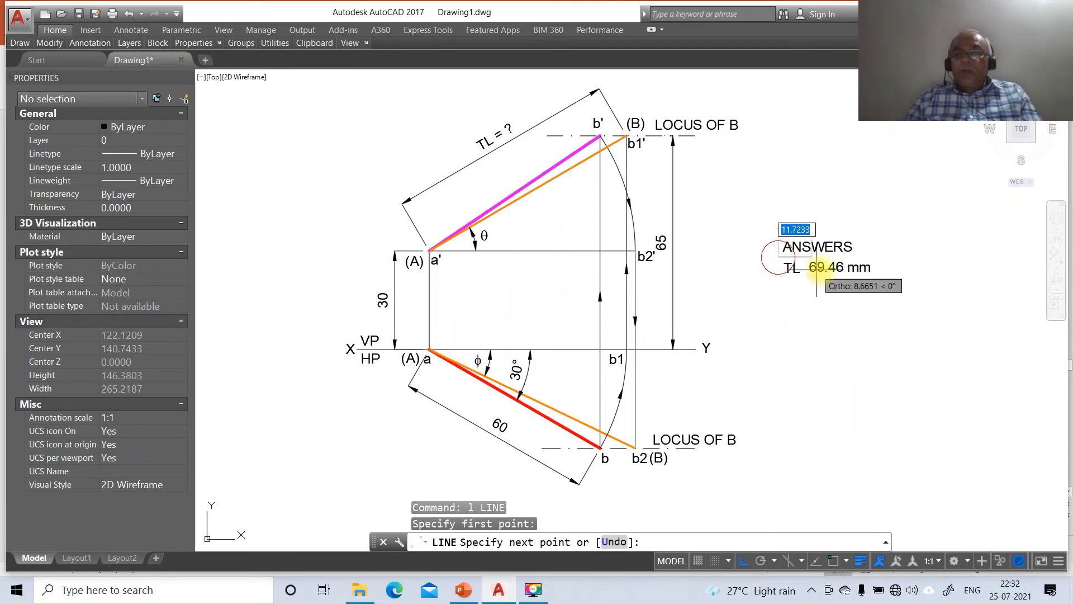
left_click(875, 268)
left_click(874, 384)
key("Return")
key("Return")
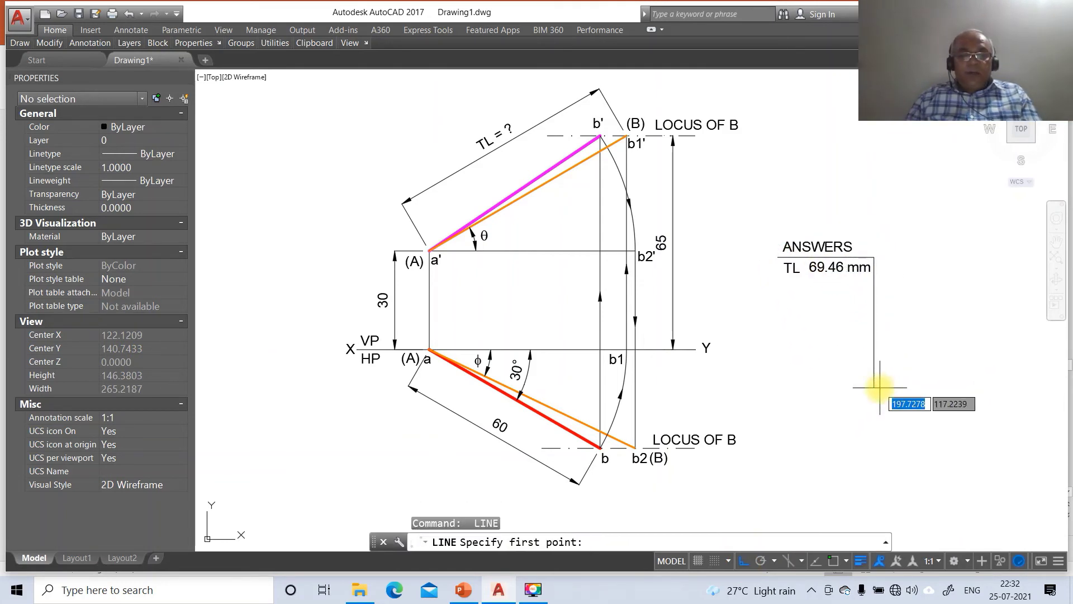
type("end")
key("Return")
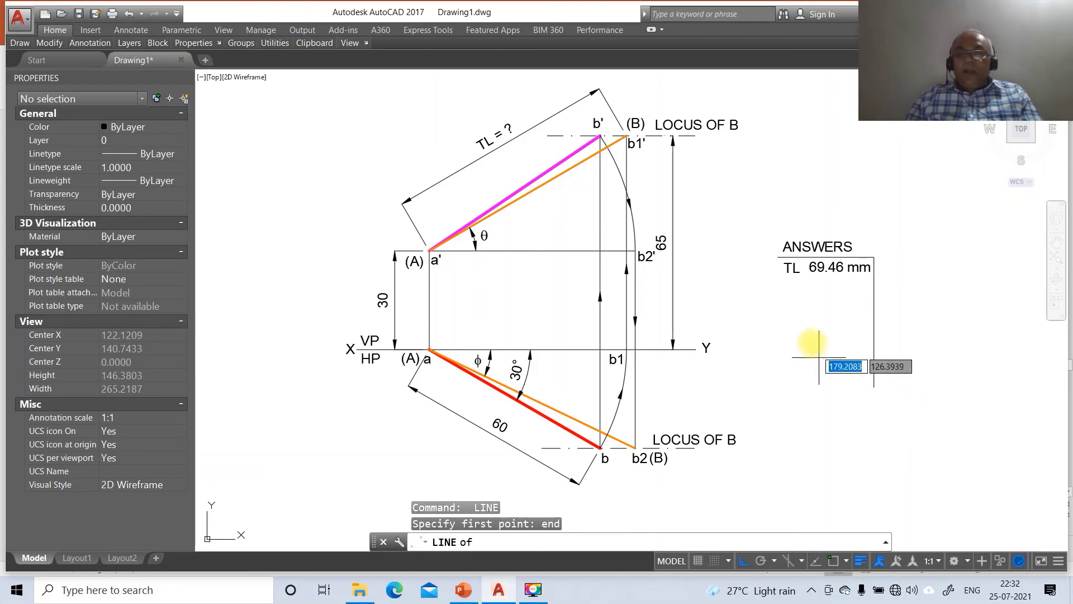
left_click(777, 260)
left_click(790, 385)
key("Return")
key("Return")
- Draw a vertical column divider between TL and its value
type("n")
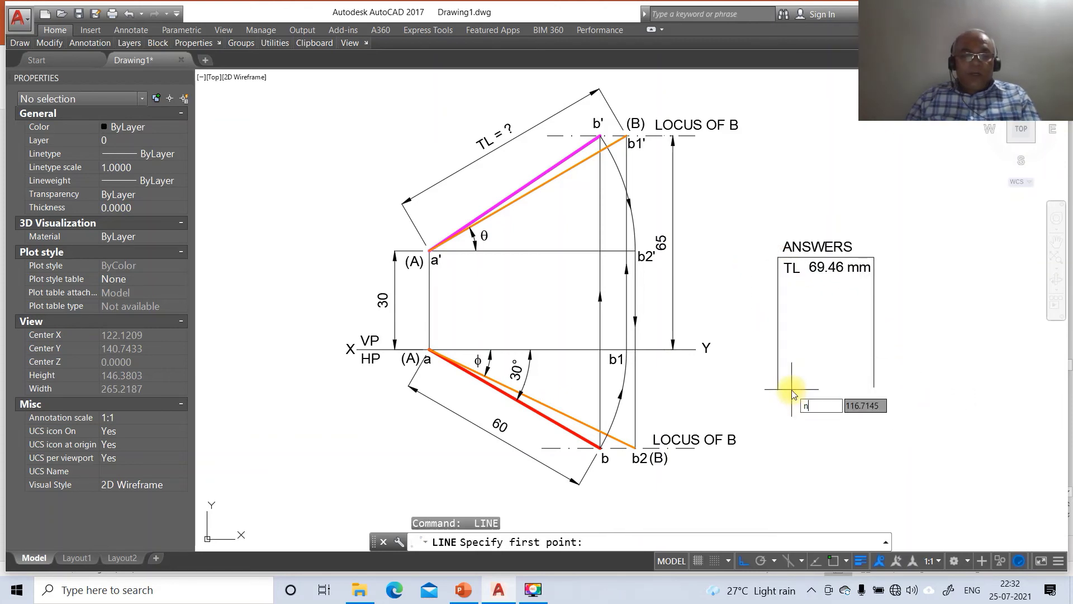
type("ea")
key("Return")
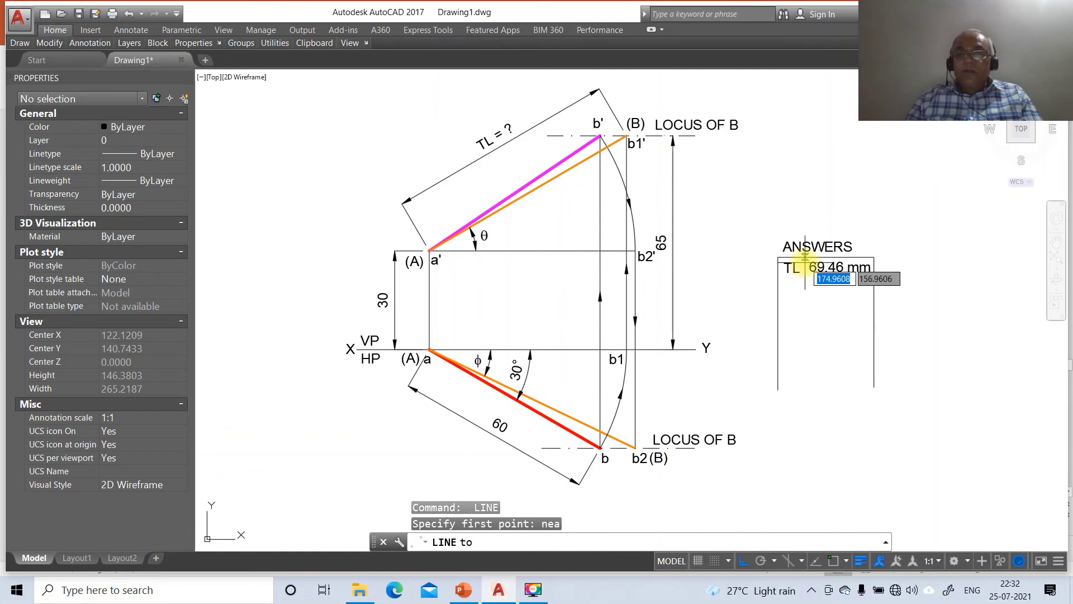
left_click(806, 260)
left_click(826, 386)
key("Return")
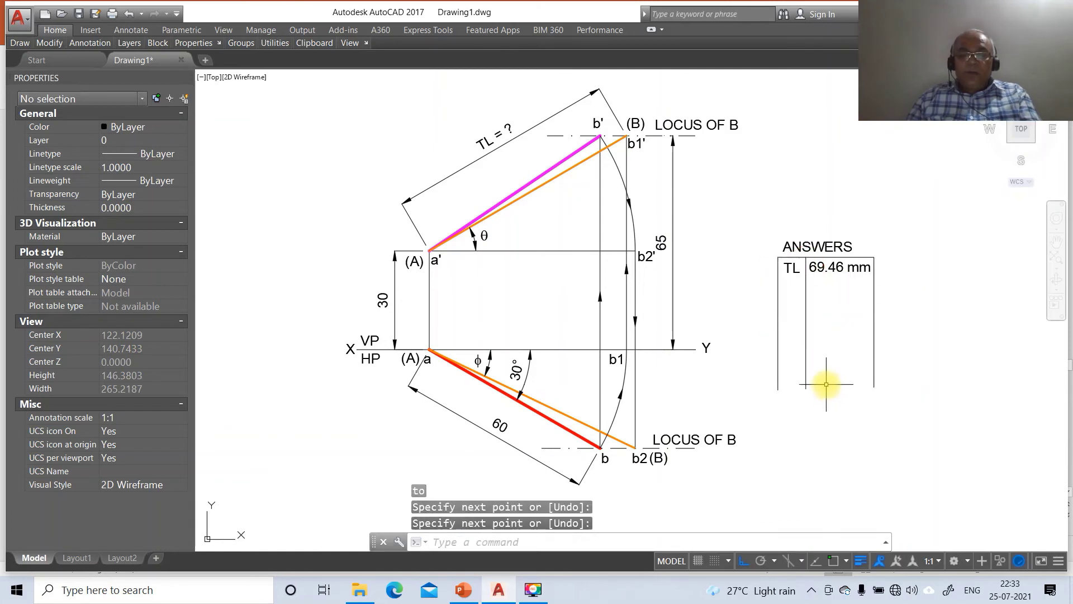
- Offset the top edge by 6 repeatedly to create the table's row lines
type("o")
key("Return")
type("6")
key("Return")
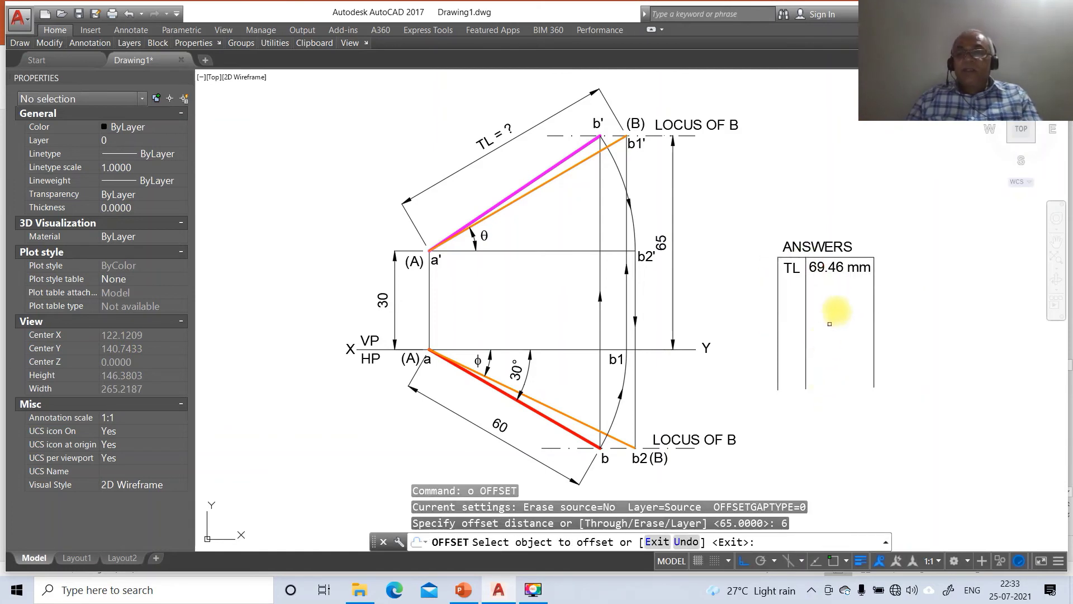
left_click(854, 260)
left_click(854, 280)
left_click(854, 277)
left_click(854, 297)
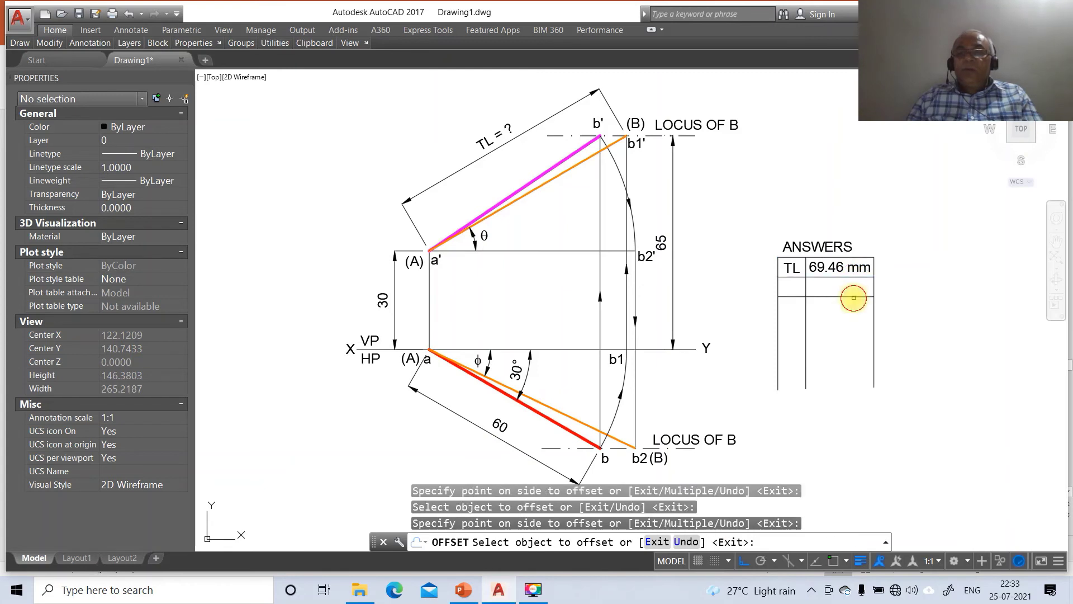
left_click(853, 296)
left_click(853, 315)
left_click(853, 315)
left_click(854, 342)
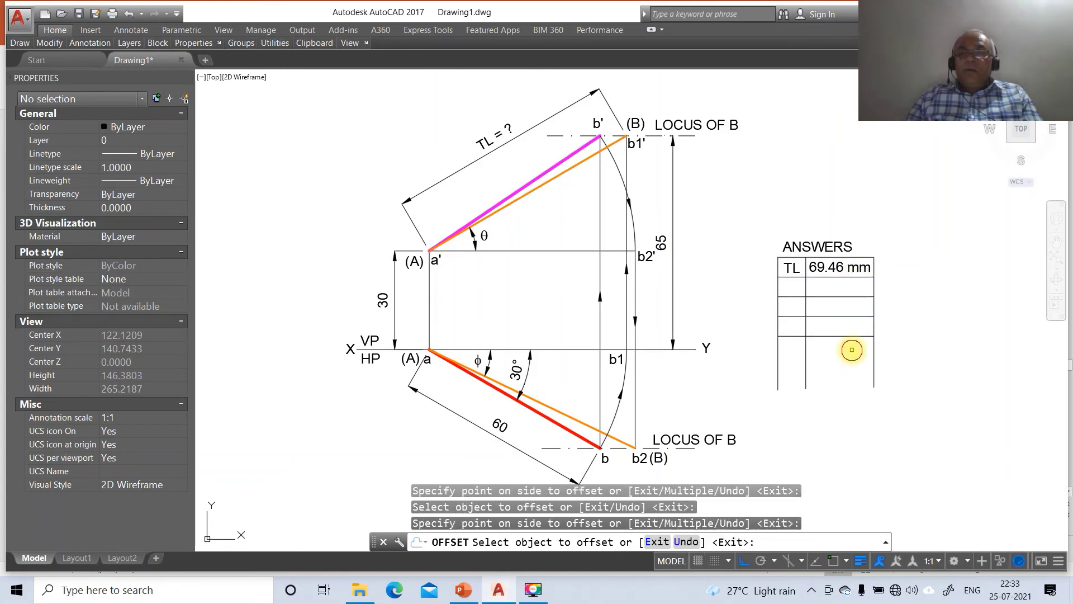
key("Return")
- Copy the TL and 69.46 mm texts down into the second row
type("Co")
key("Return")
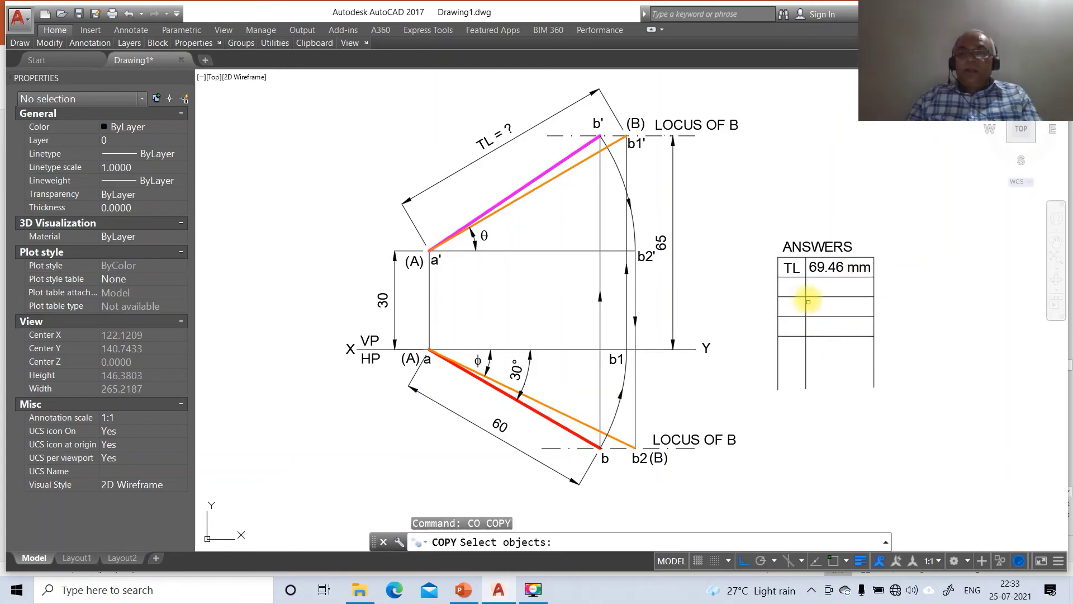
left_click(793, 269)
left_click(822, 280)
key("Return")
left_click(837, 298)
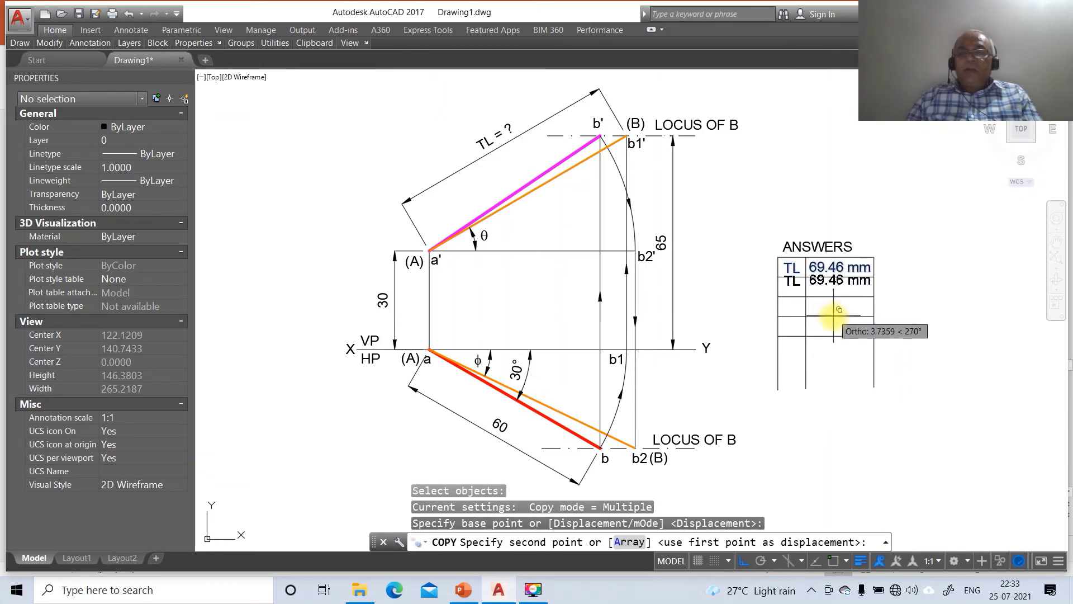
left_click(839, 317)
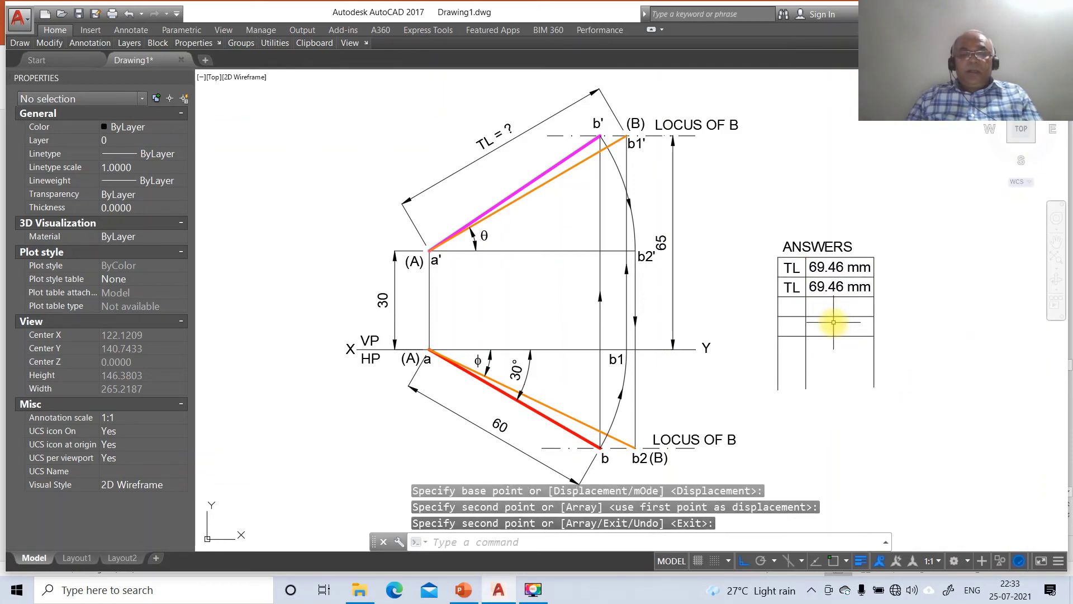
key("Escape")
key("Escape")
- Edit the second row's texts to read a'b' and 62.65 mm
type("ddedi")
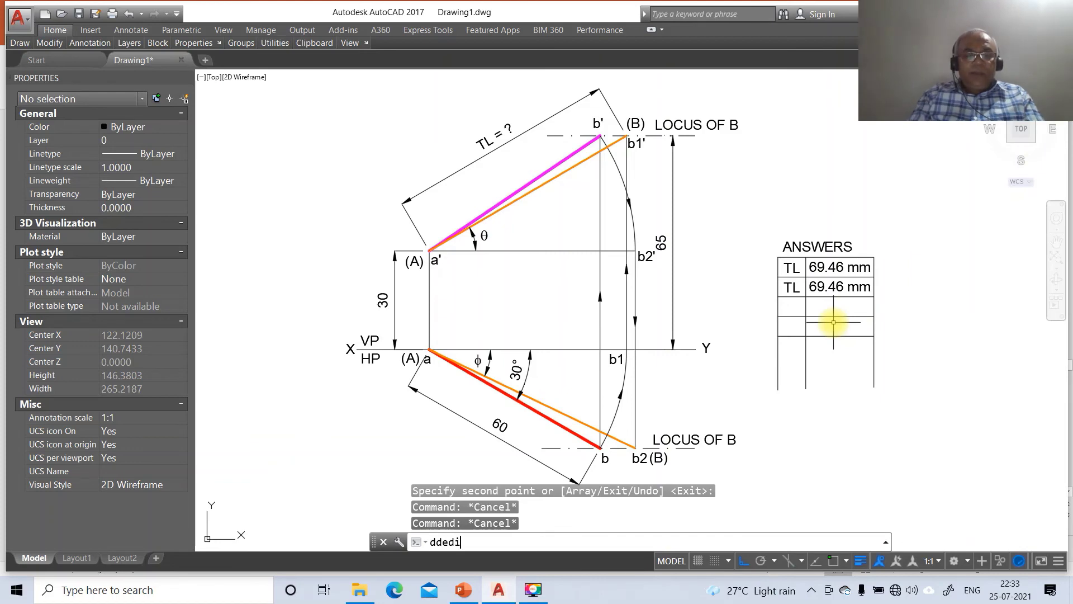
type("t")
key("Return")
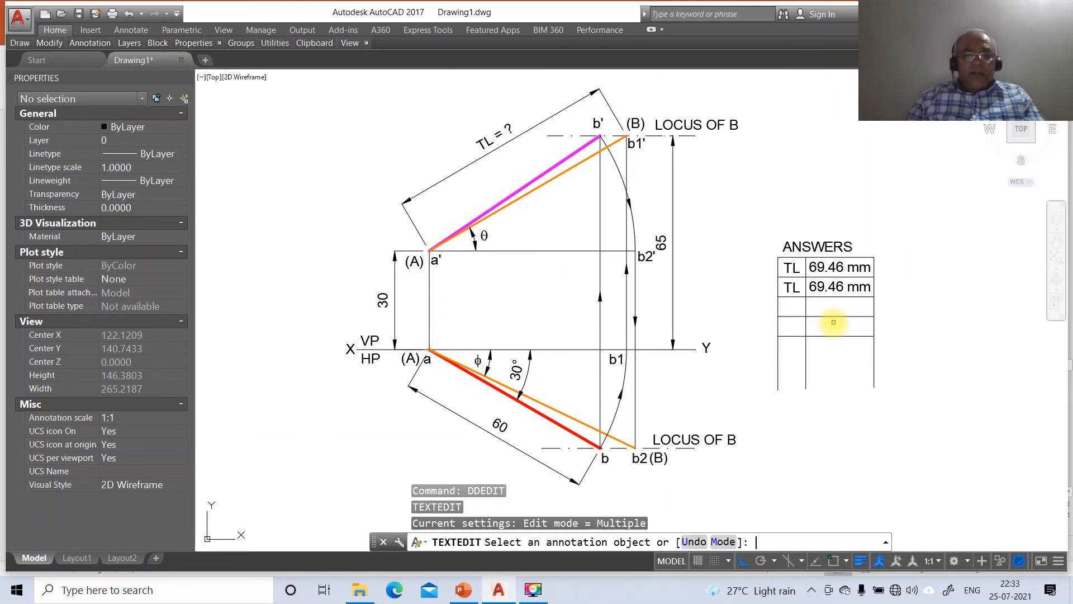
left_click(464, 590)
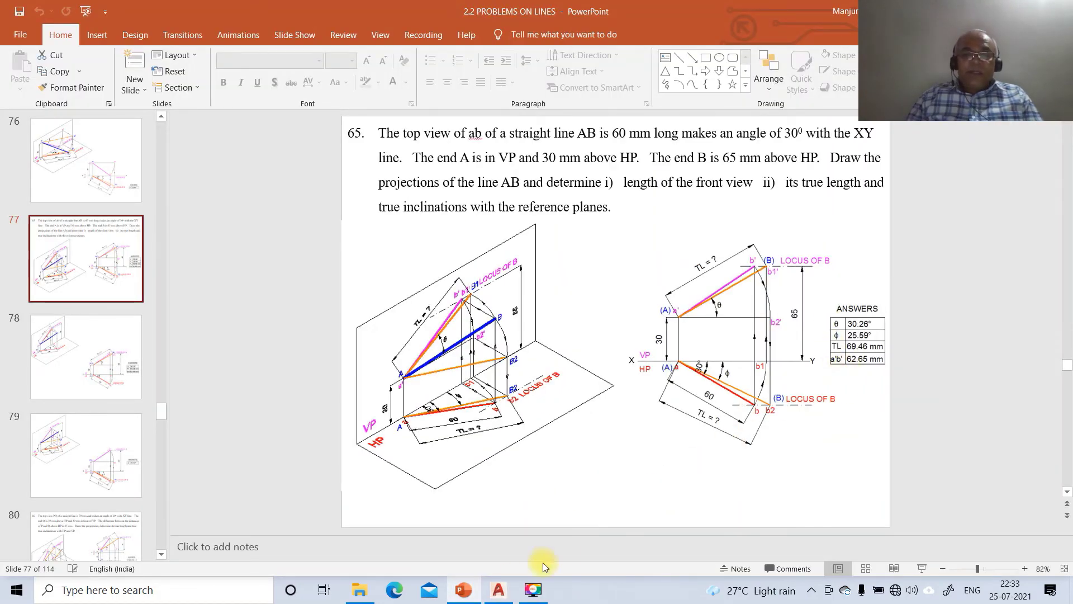
left_click(499, 590)
left_click(792, 287)
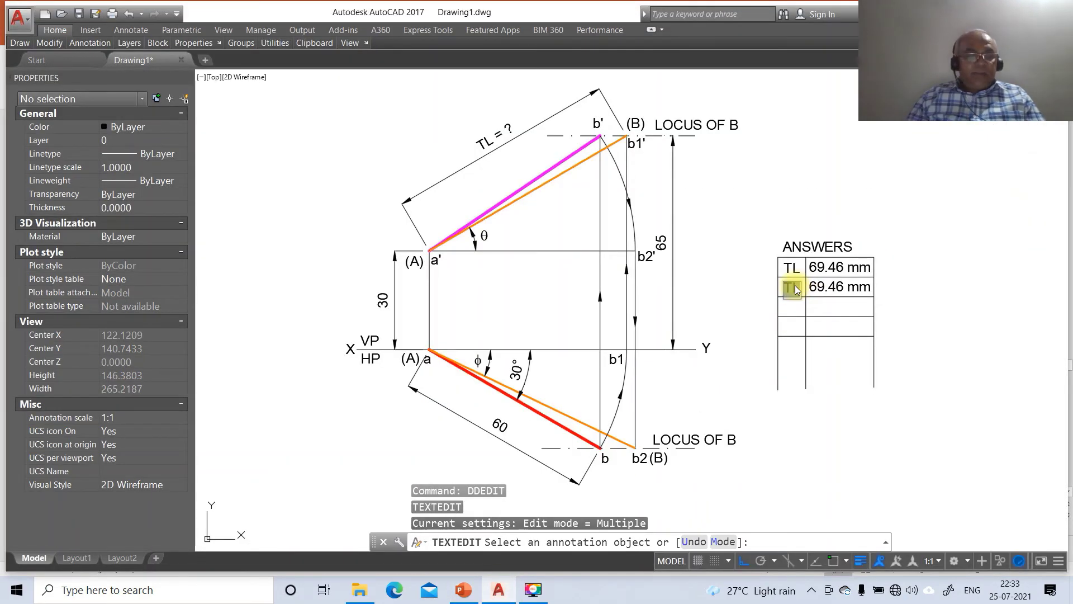
type("a'b'")
key("Return")
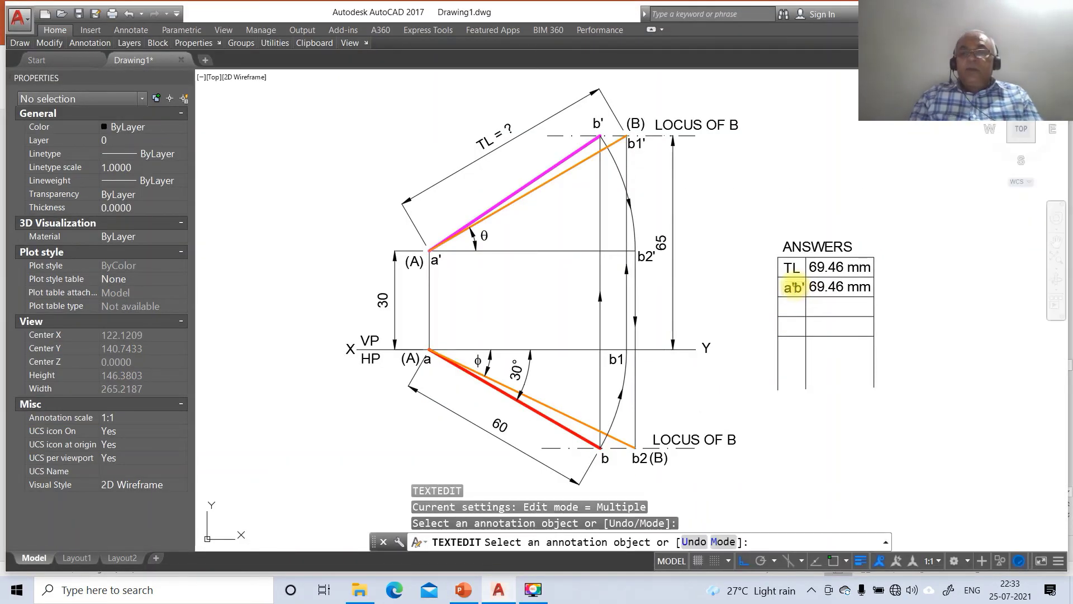
left_click(814, 289)
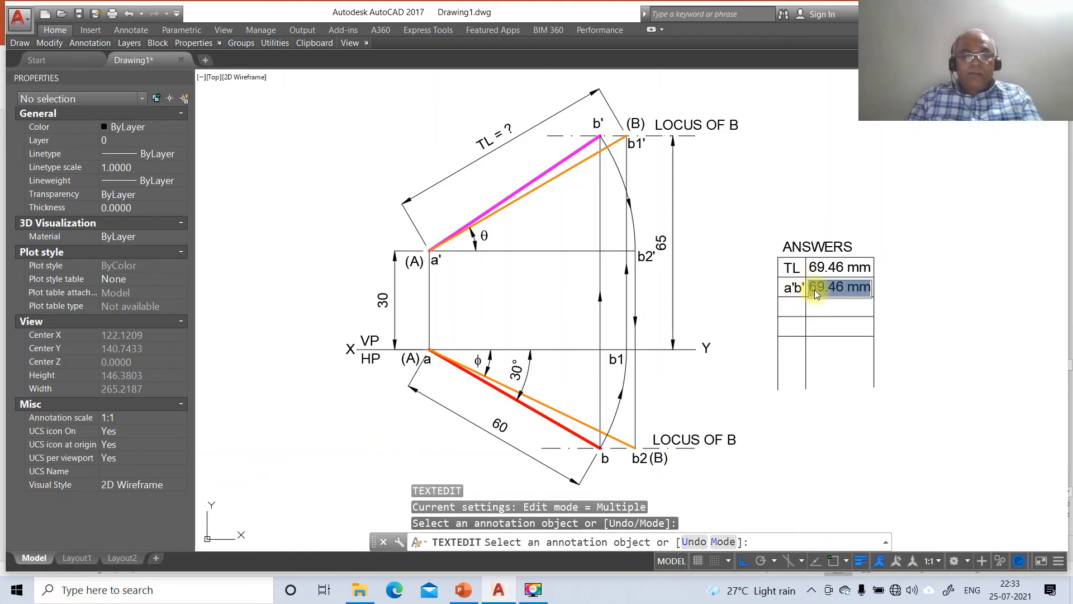
type("62")
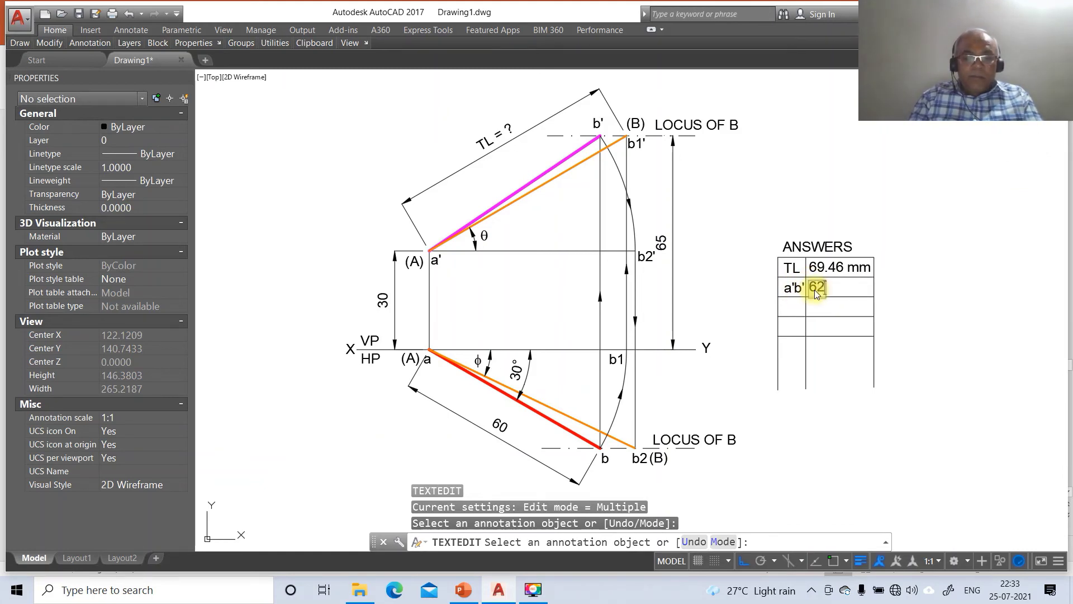
type(".65 mm")
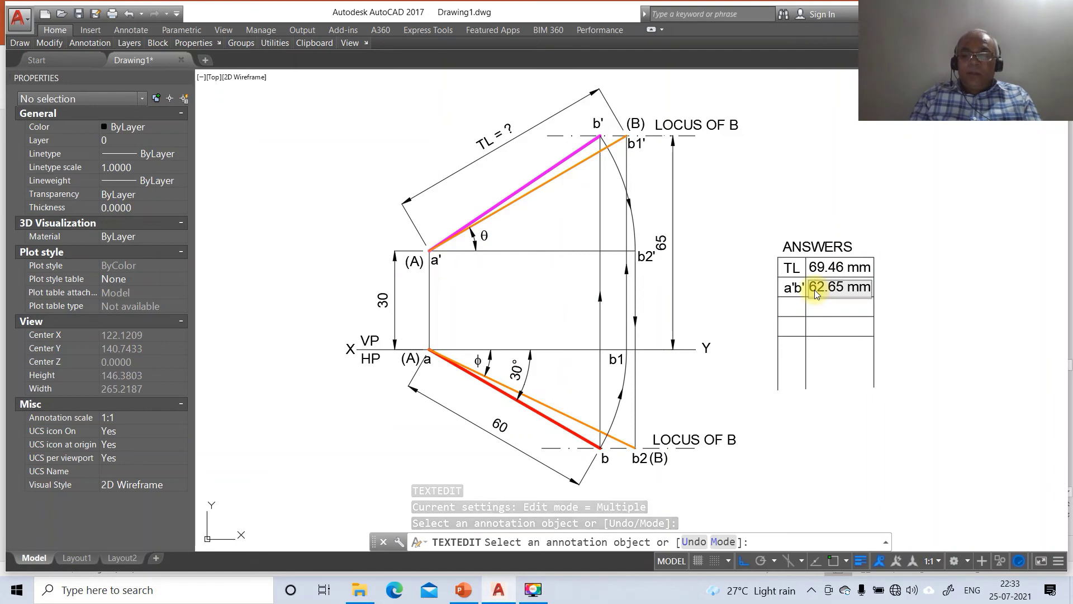
key("Return")
key("Return")
- Copy the 62.65 mm value down into the third answer row
type("co")
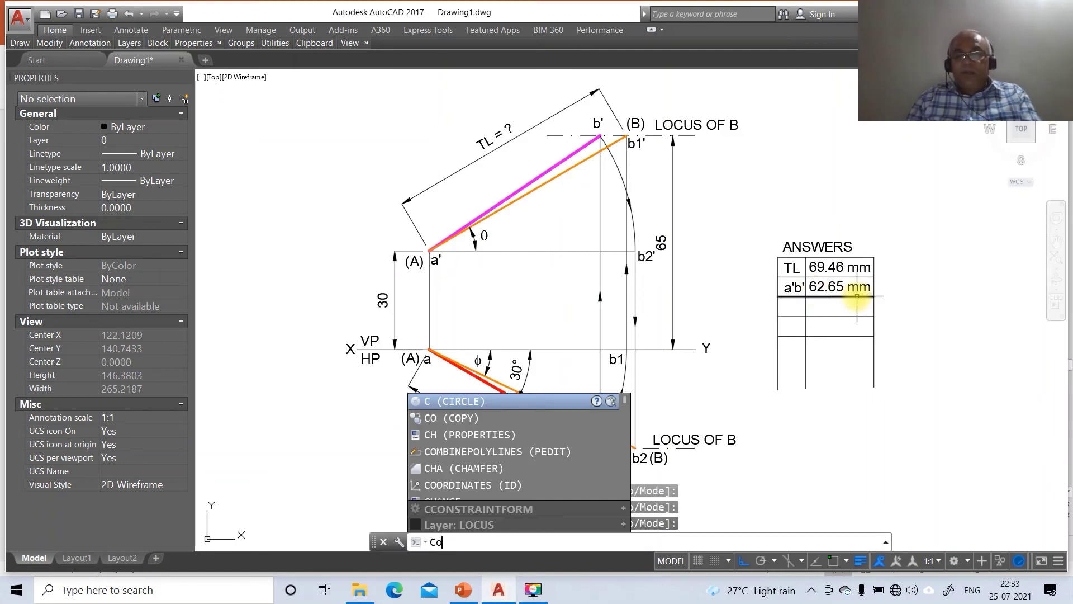
key("Return")
left_click(844, 288)
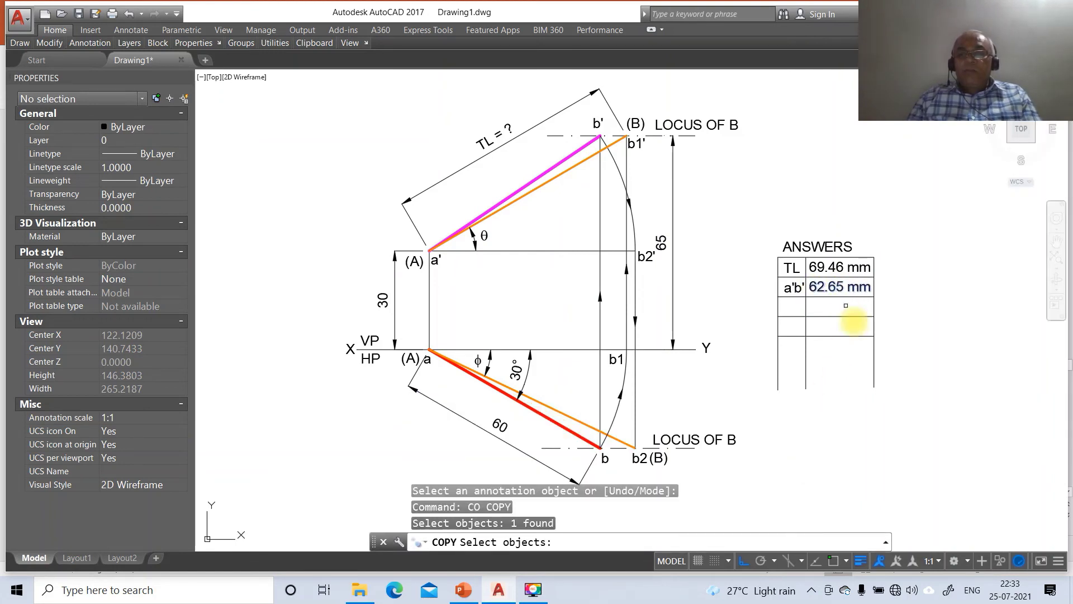
key("Return")
left_click(856, 325)
left_click(857, 344)
key("Escape")
key("Escape")
key("Escape")
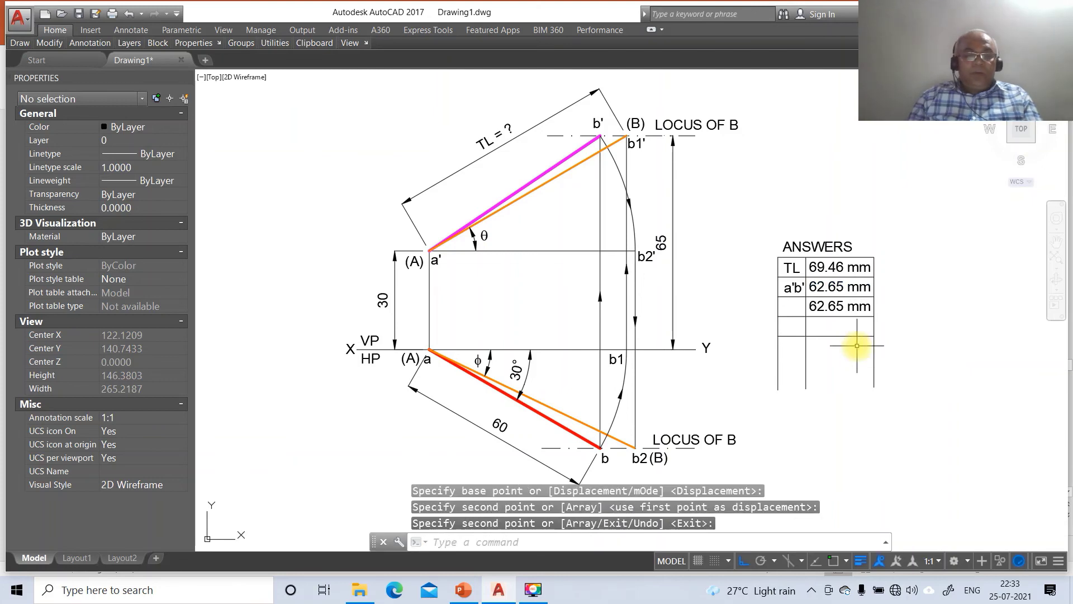
- Change the third row's value to 30.26° using 30.26%%d
type("dd")
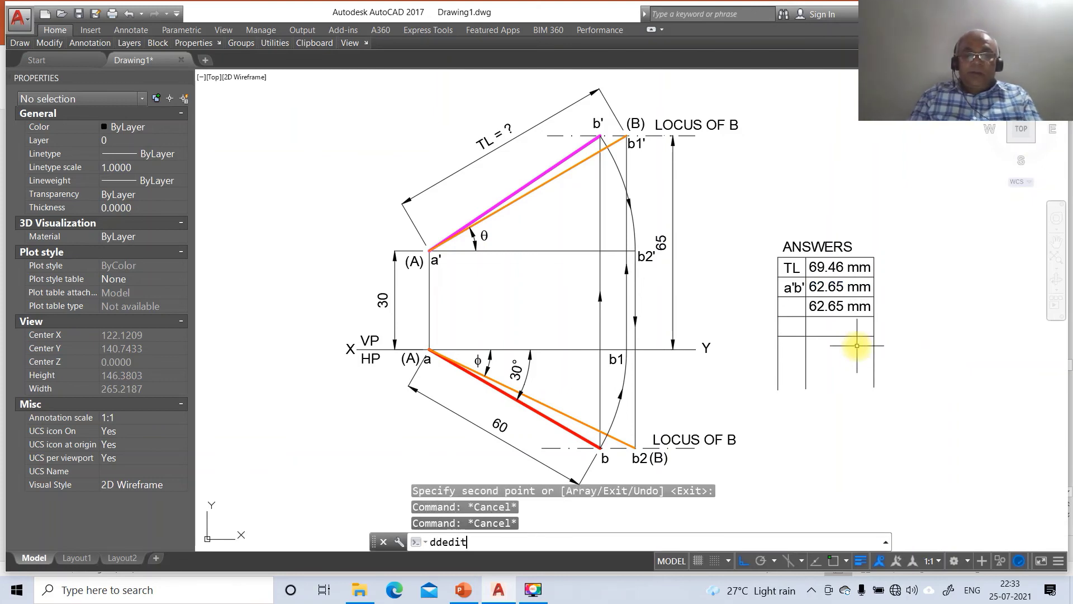
type("edit")
key("Return")
left_click(465, 592)
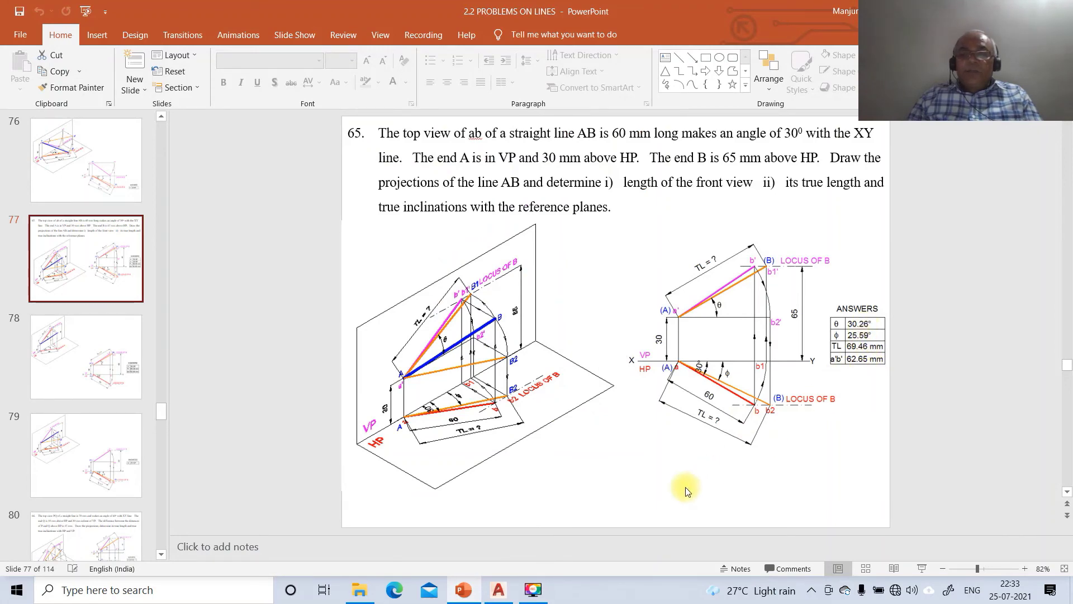
left_click(500, 591)
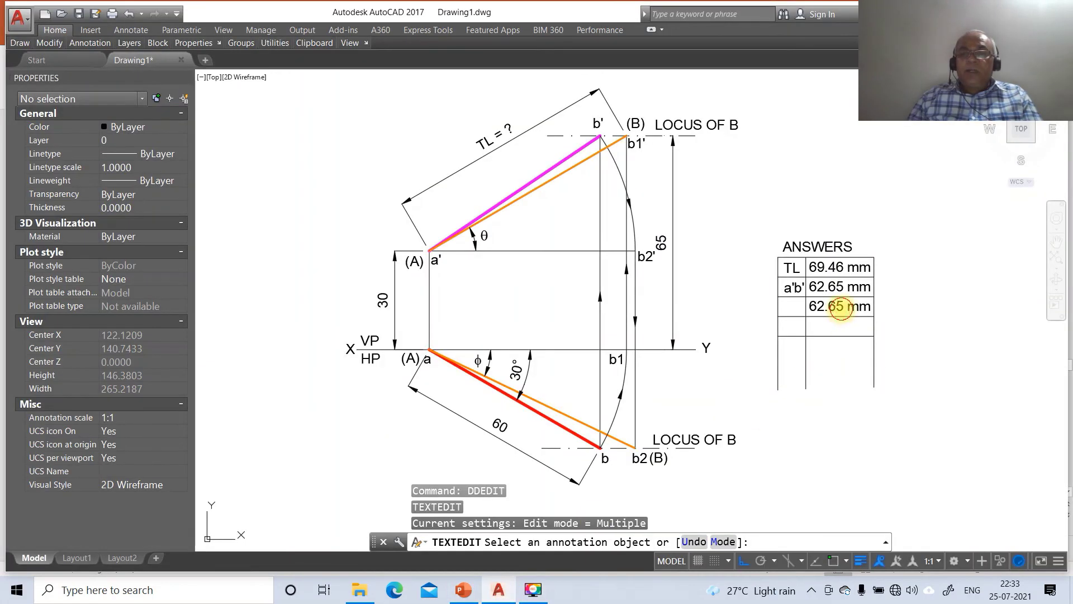
left_click(841, 308)
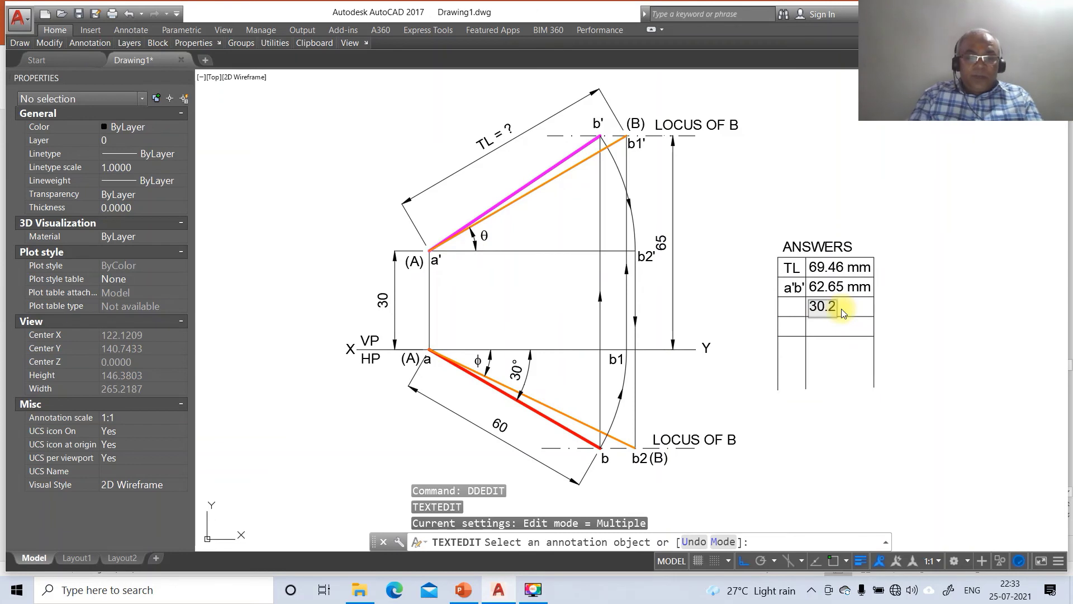
type("30.26%%d")
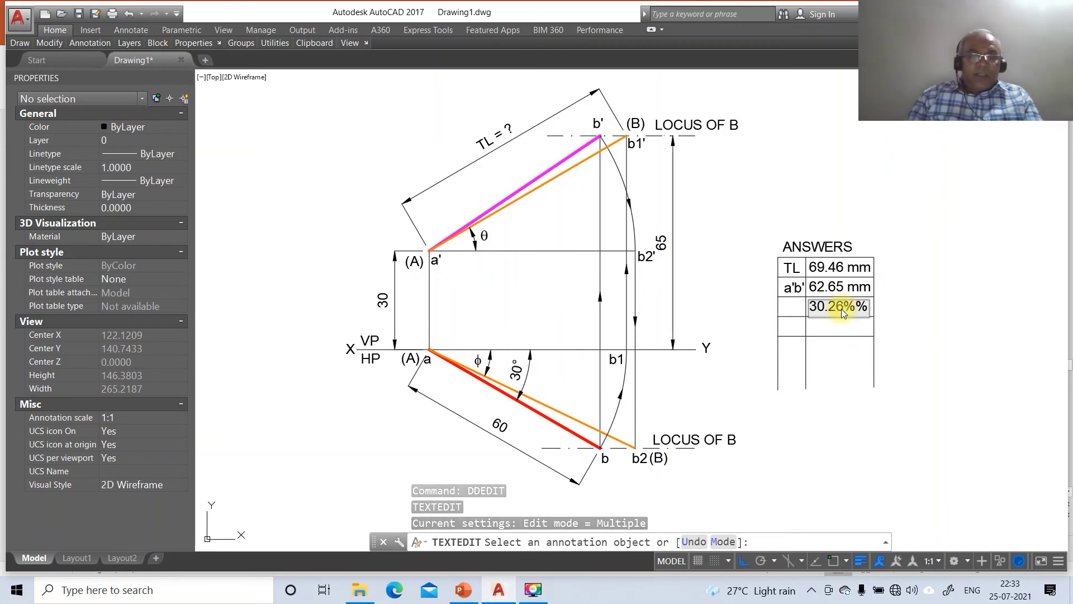
key("Return")
- Copy the 30.26° value down into the fourth answer row
key("Return")
type("co")
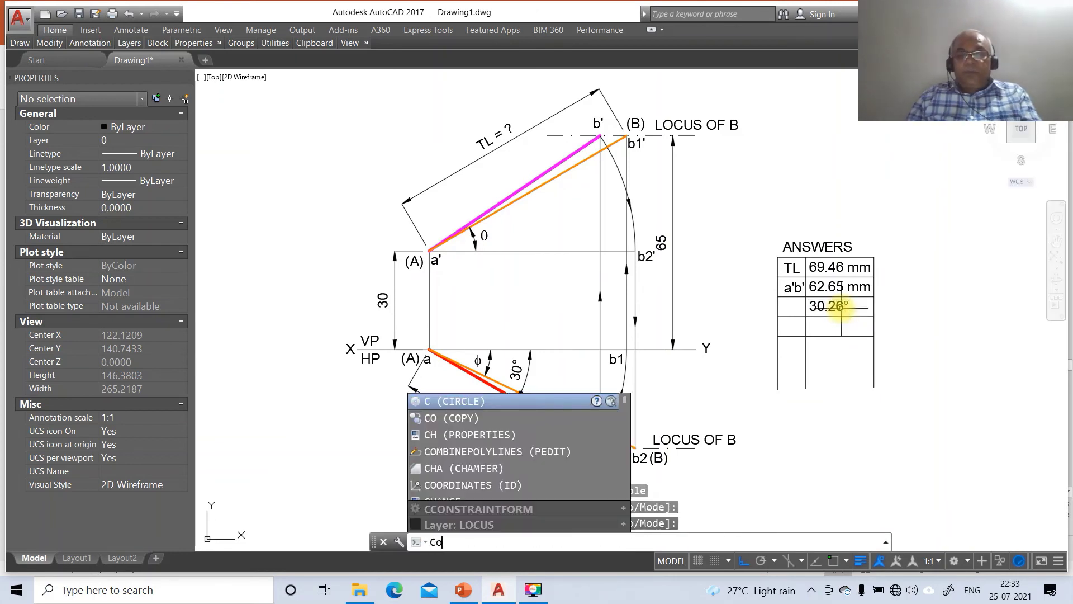
key("Return")
left_click(828, 309)
key("Return")
left_click(828, 309)
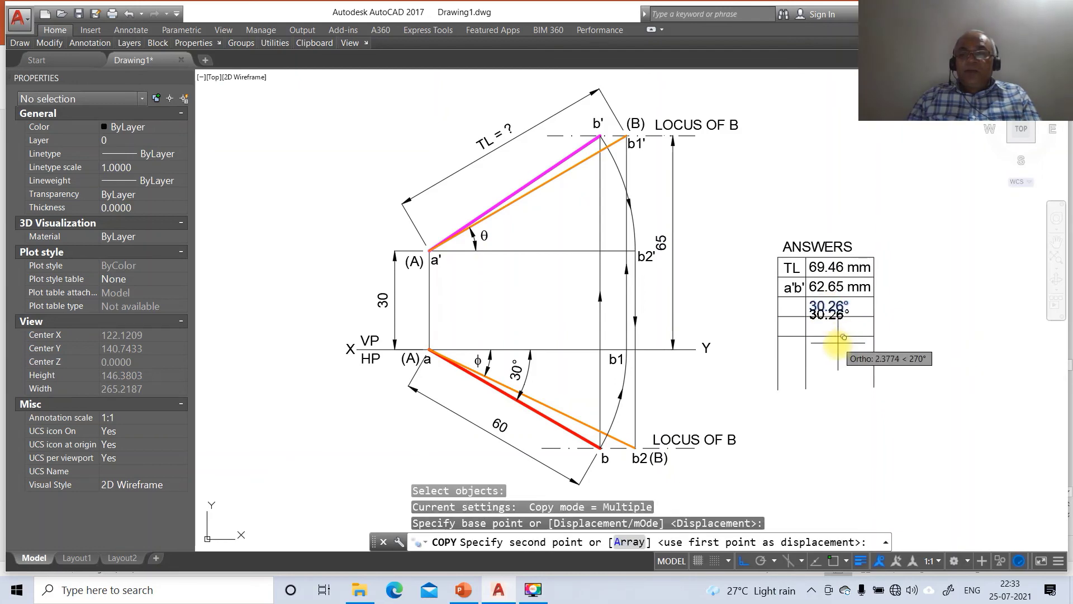
left_click(830, 328)
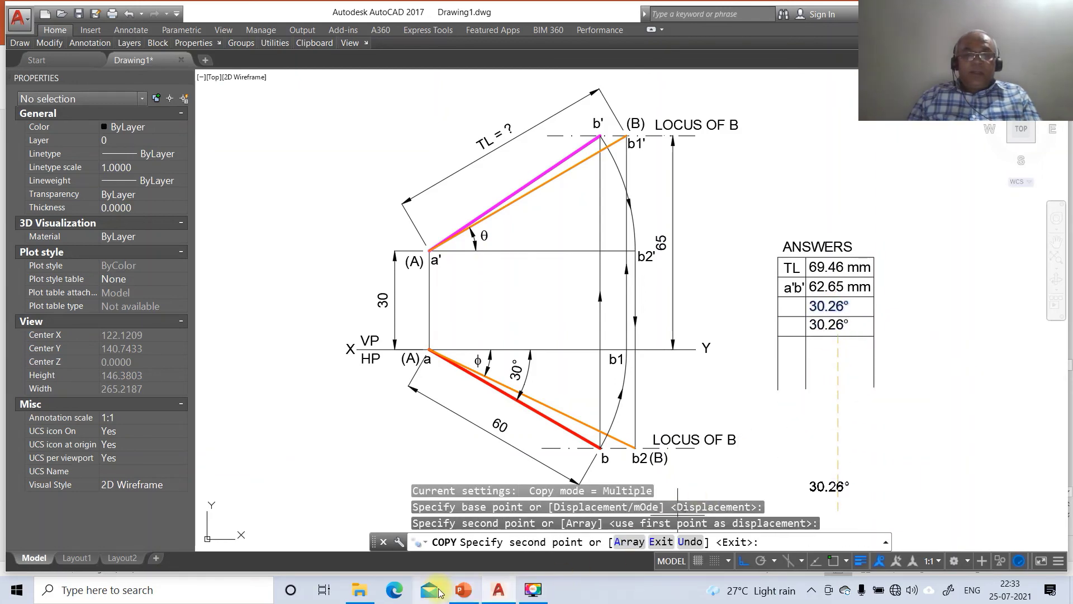
left_click(459, 593)
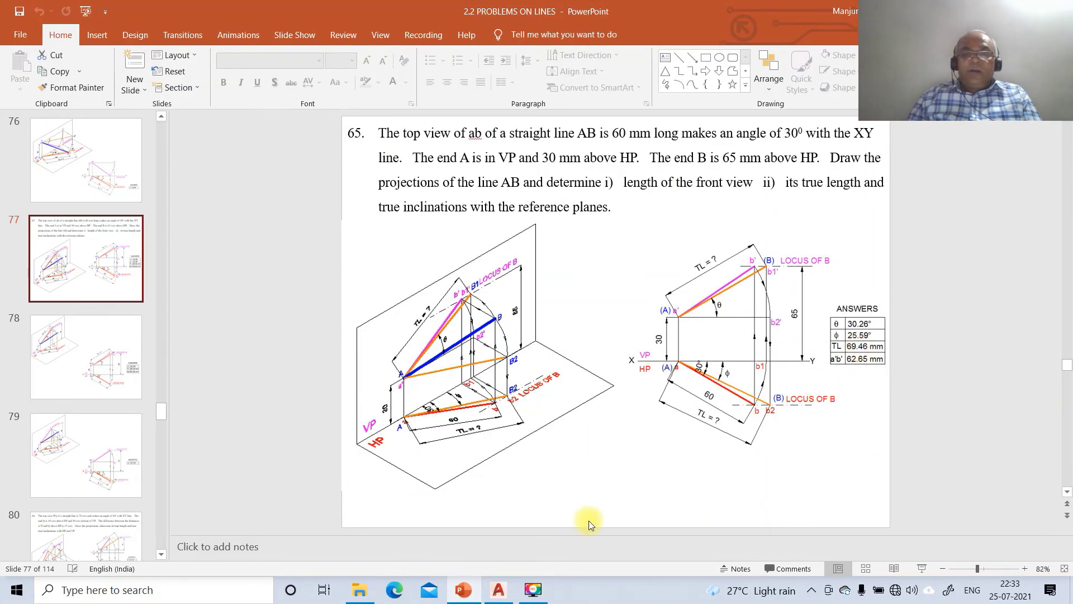
left_click(507, 592)
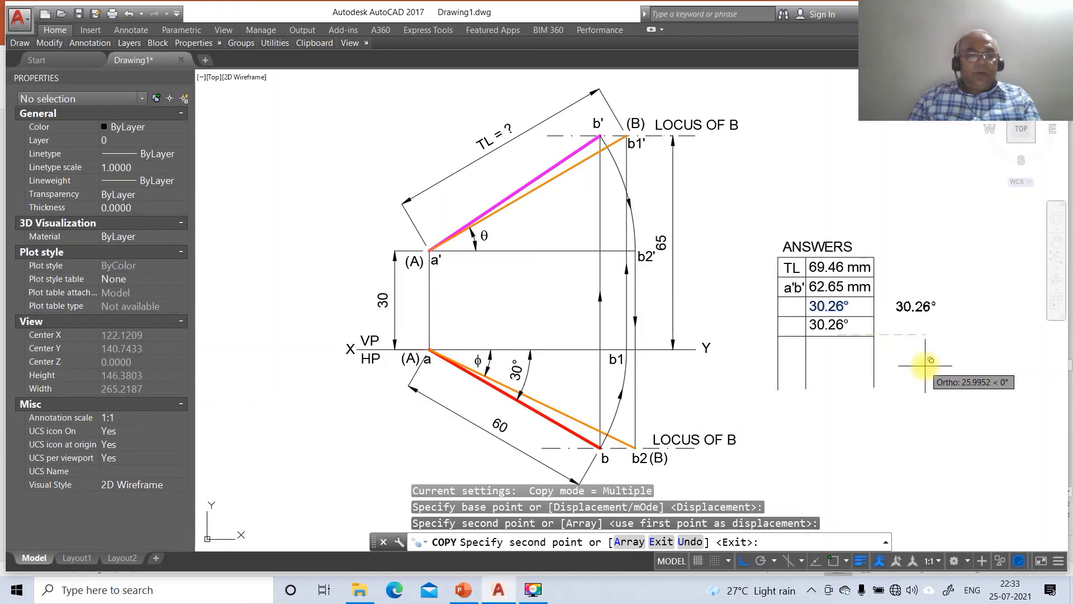
key("Escape")
- Edit the fourth row's value to read 25.59°
type("d")
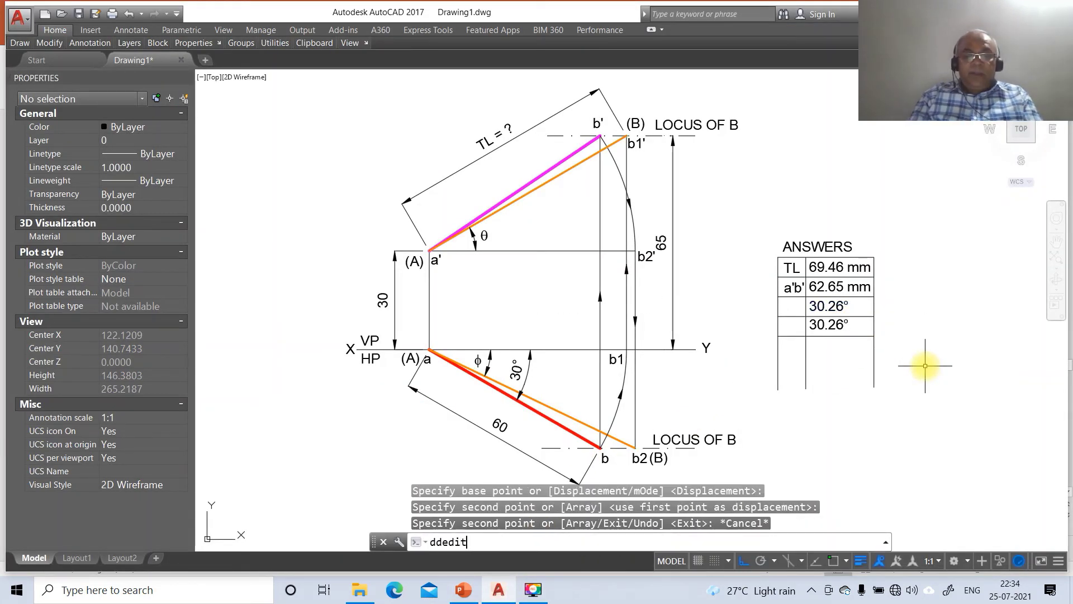
type("dedit")
key("Return")
left_click(836, 326)
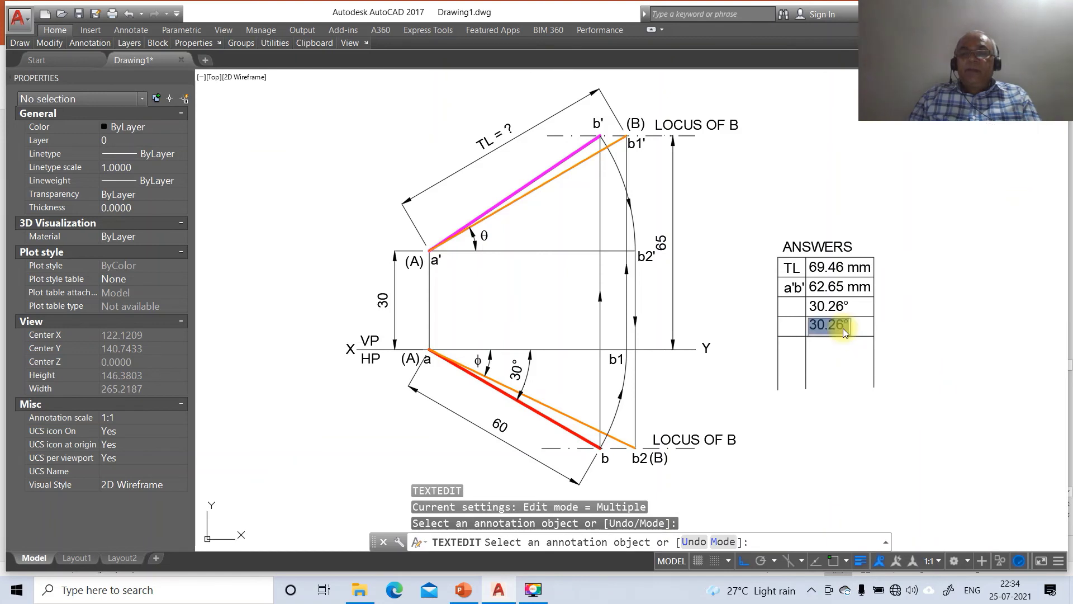
left_click(844, 328)
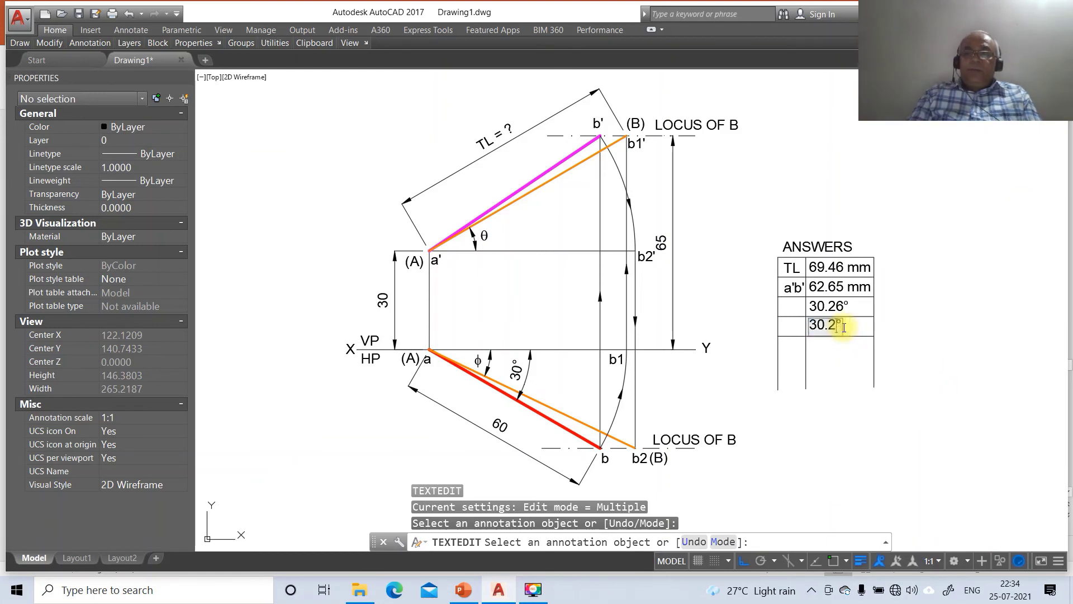
type("25")
key("Escape")
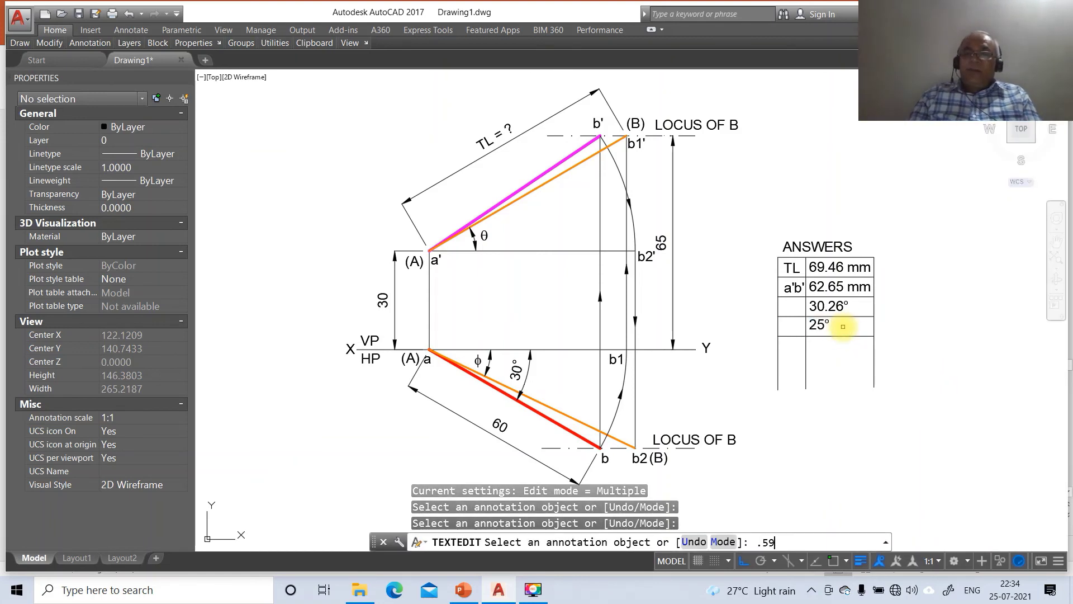
type(".59")
key("Return")
left_click(824, 329)
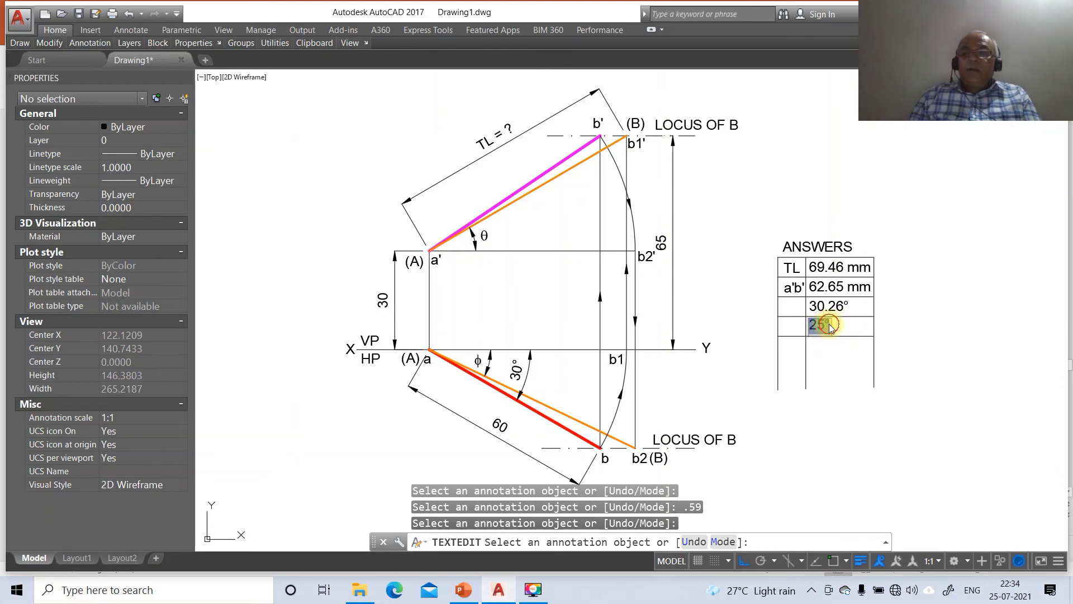
left_click(825, 326)
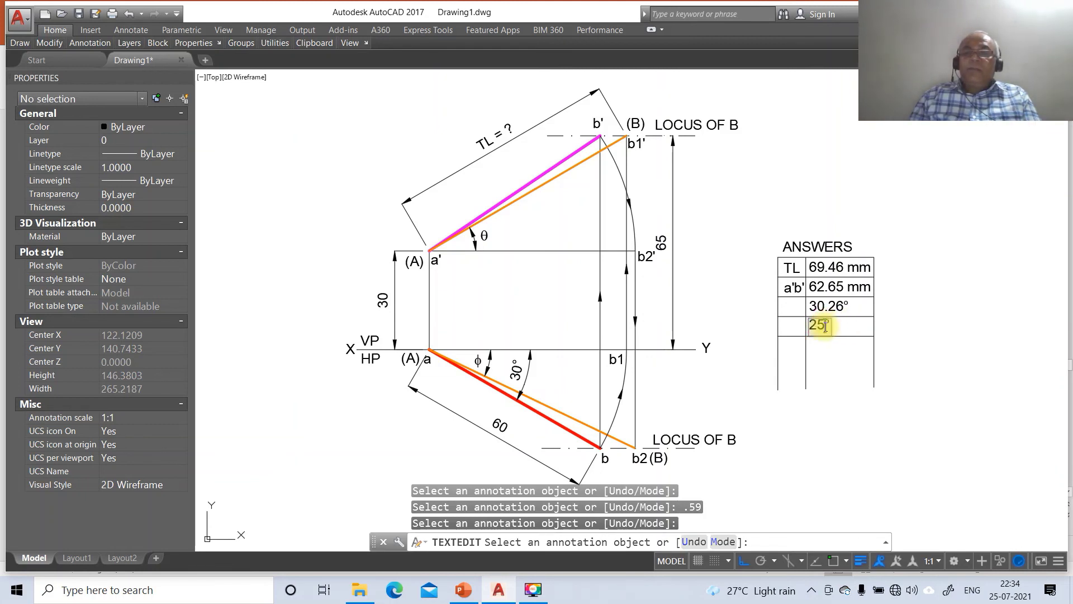
type(".5")
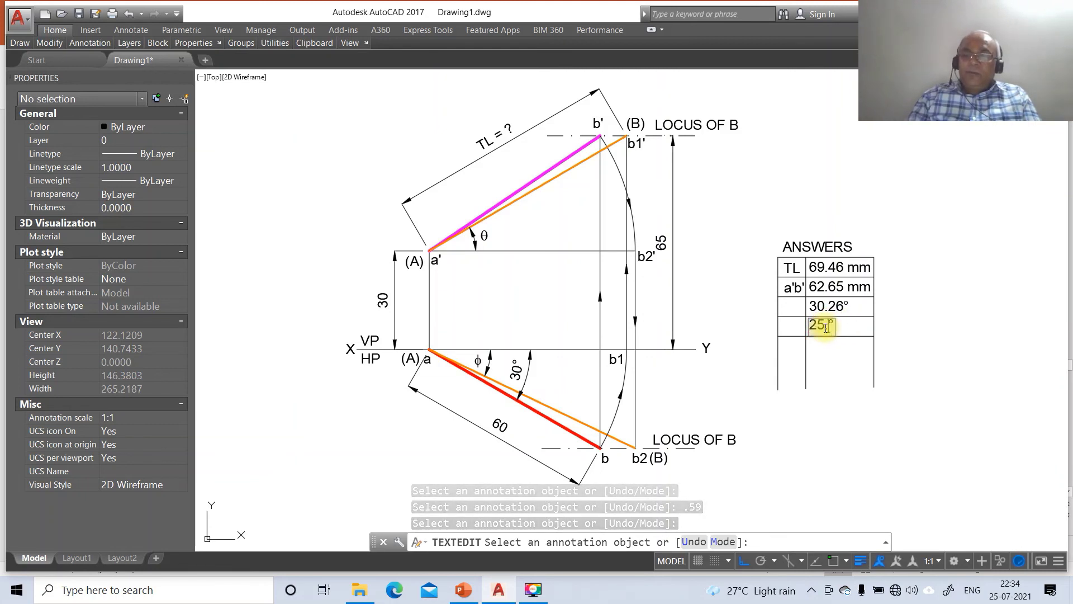
double_click(826, 328)
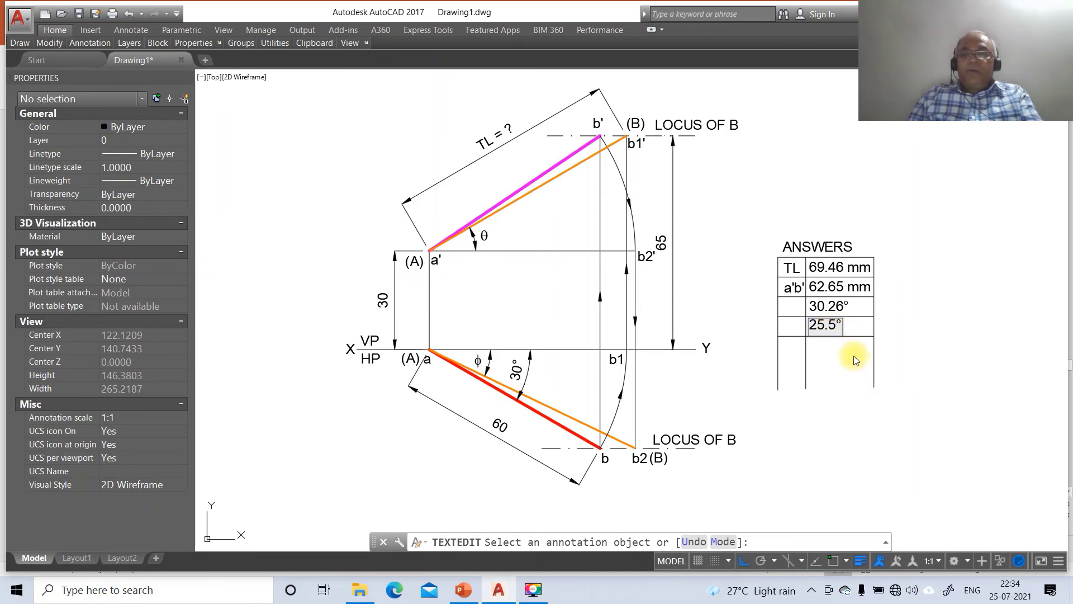
type("9")
left_click(928, 371)
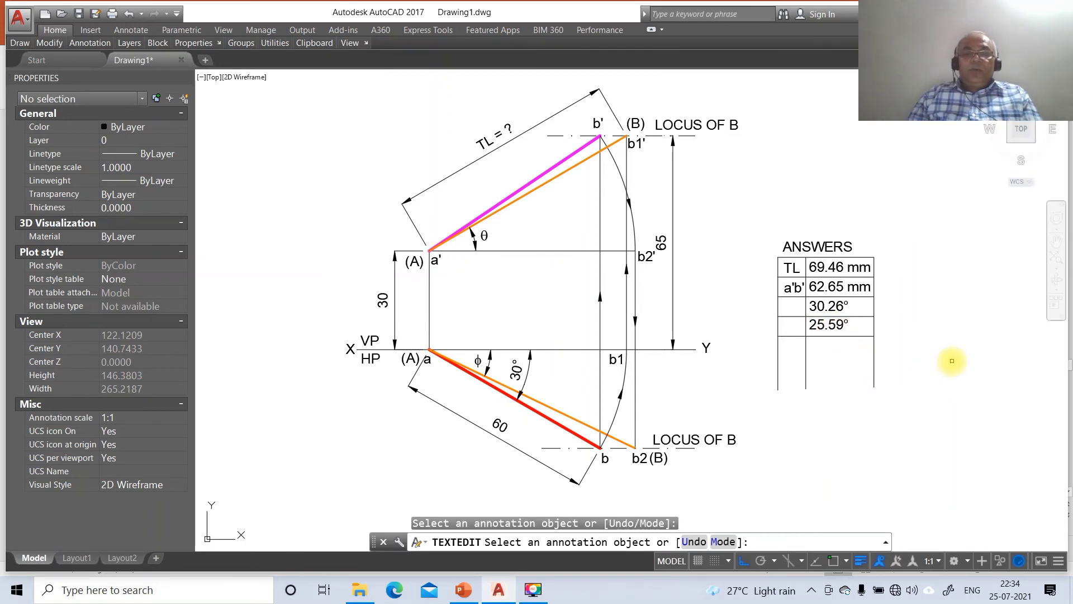
- Trim the table's vertical lines overshooting below the last row
key("Return")
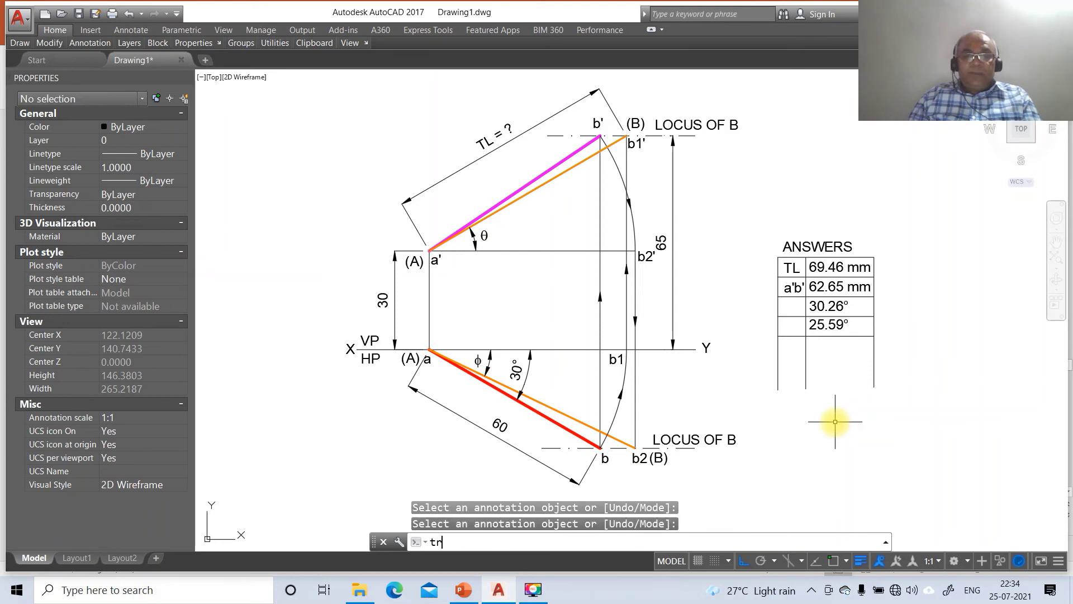
key("Return")
key("Return")
left_click(898, 354)
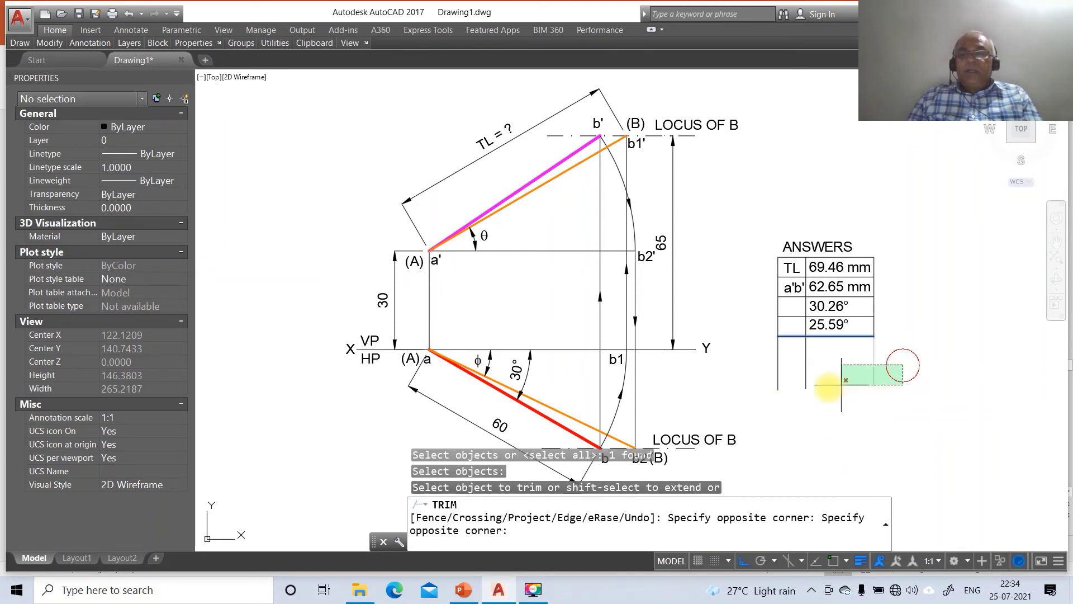
left_click(766, 398)
- With Ortho off, start copying the θ label, then cancel the copy
type("co")
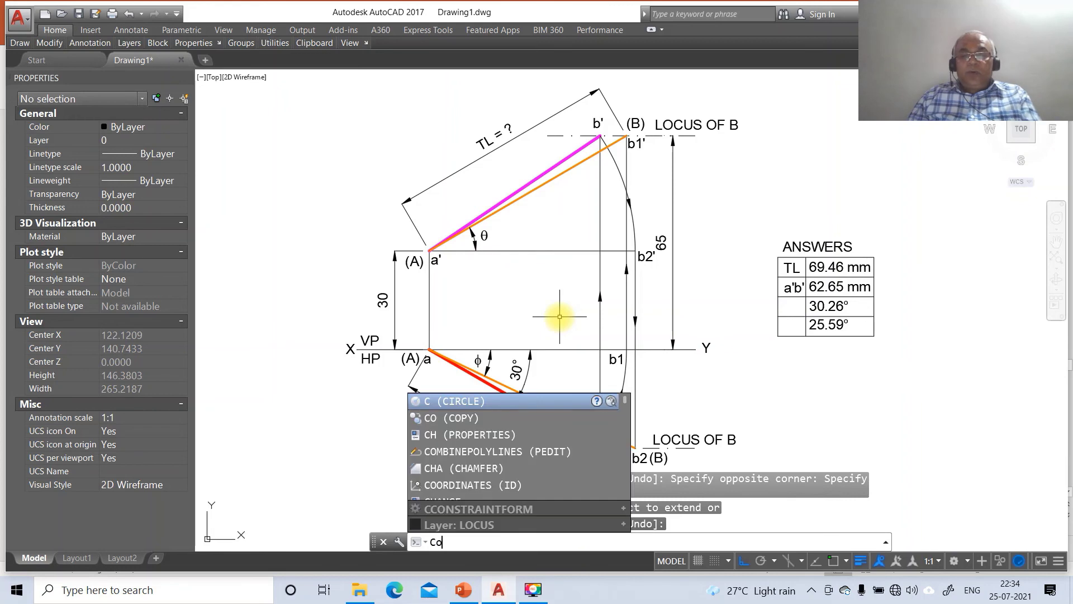
key("Return")
left_click(741, 563)
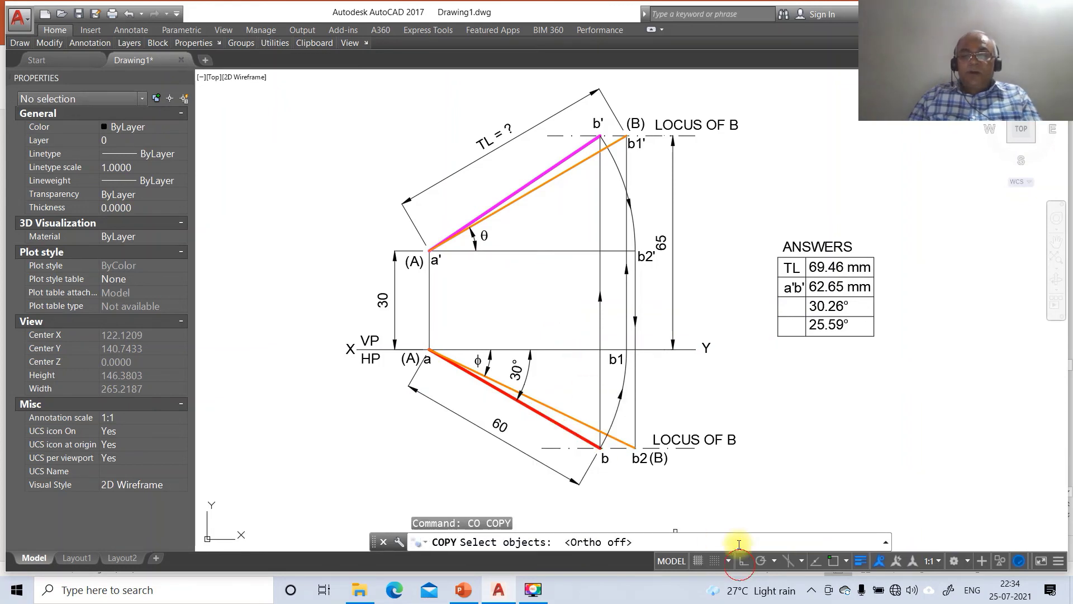
left_click(486, 238)
key("Return")
left_click(487, 250)
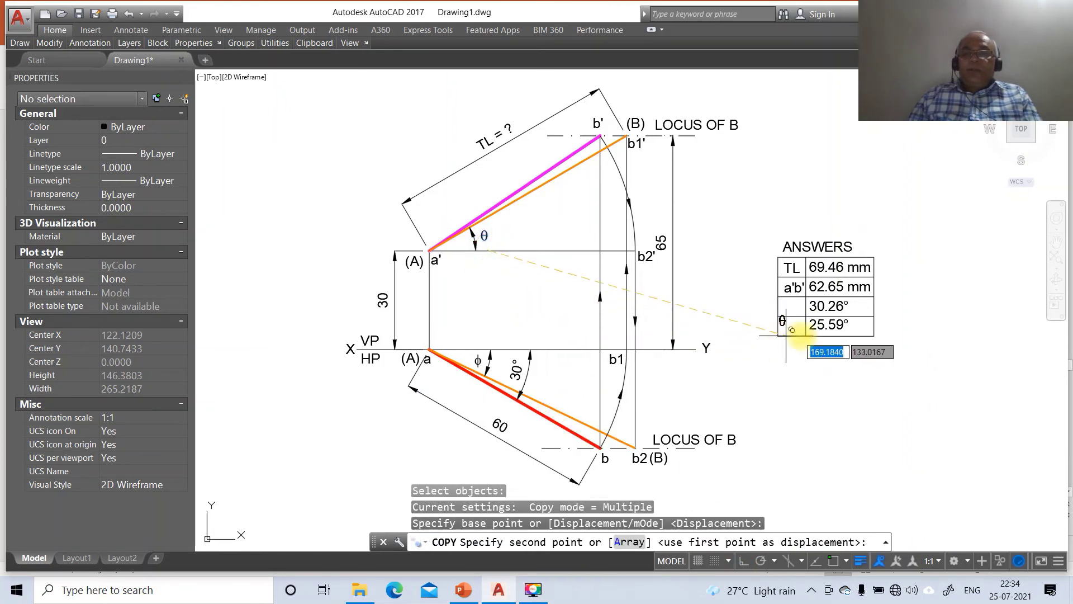
key("Escape")
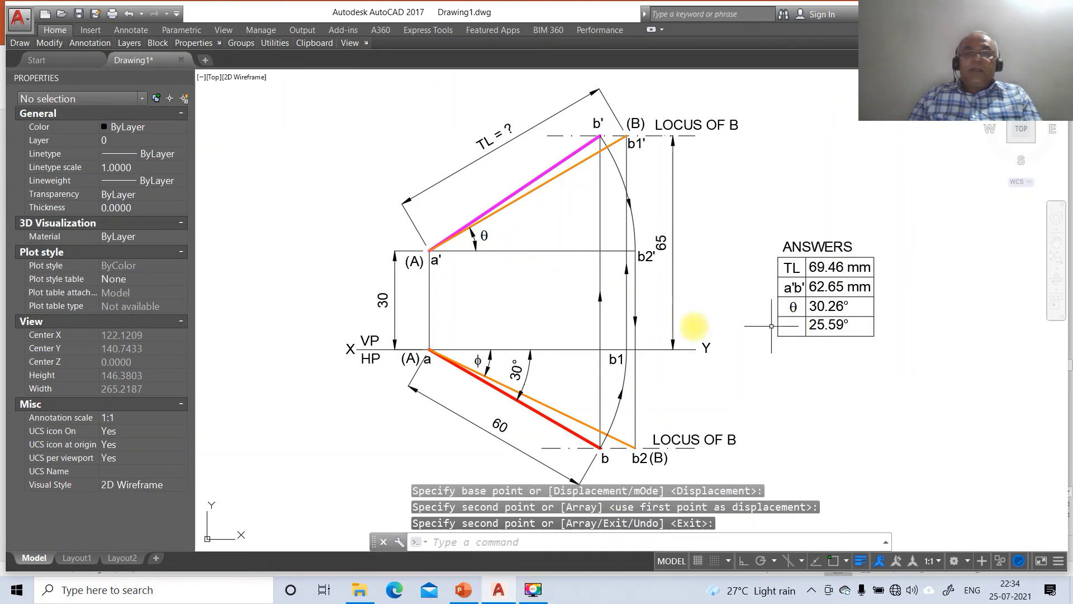
- Copy the φ symbol from the top view into the 25.59° row's label cell
key("Return")
left_click(474, 346)
key("Return")
left_click(485, 377)
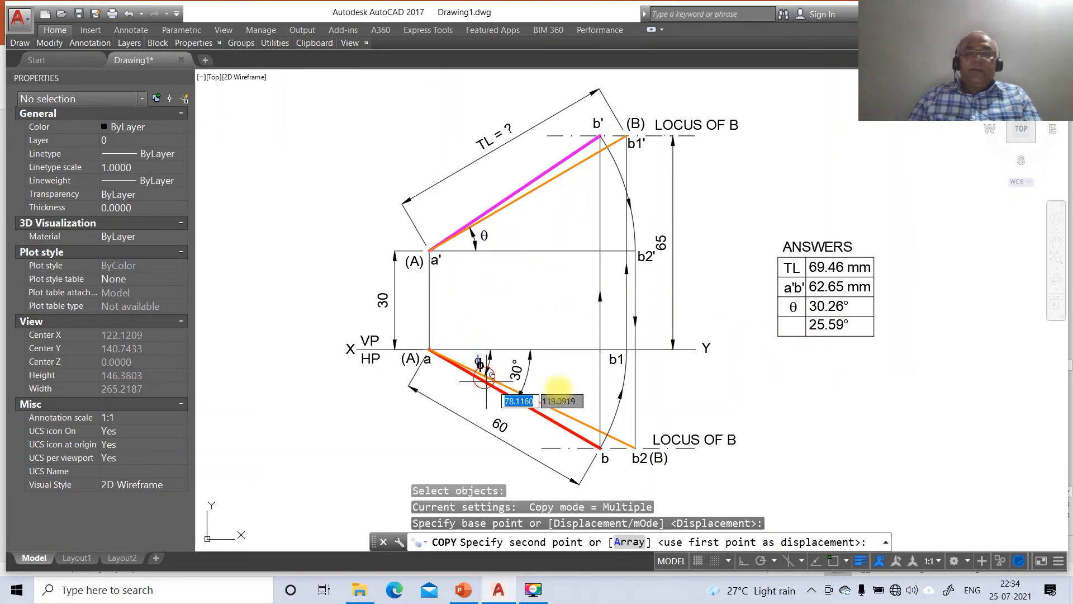
left_click(799, 342)
key("Return")
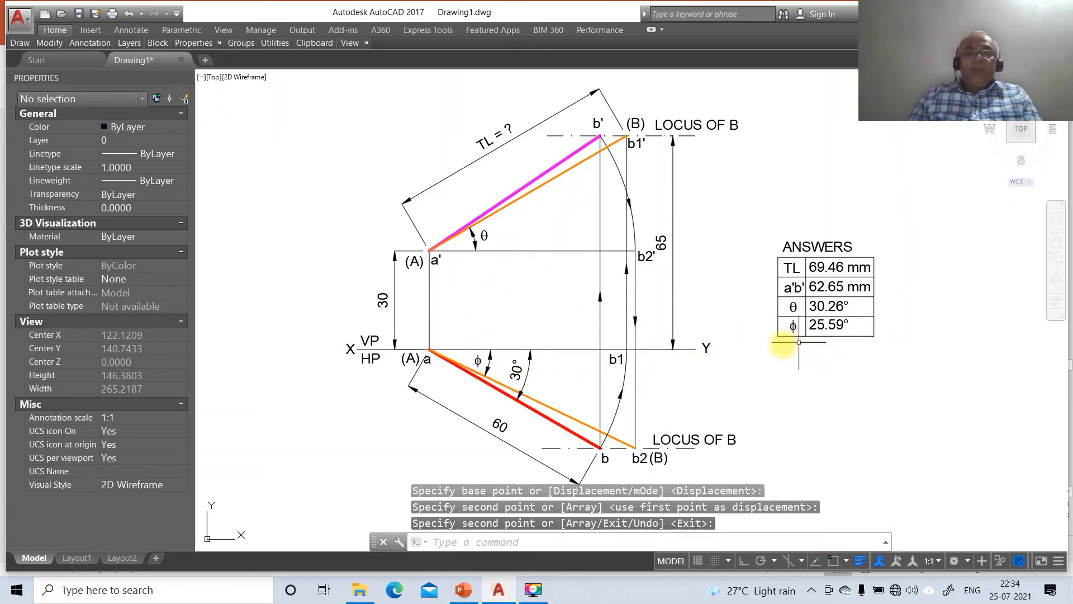
left_click(371, 341)
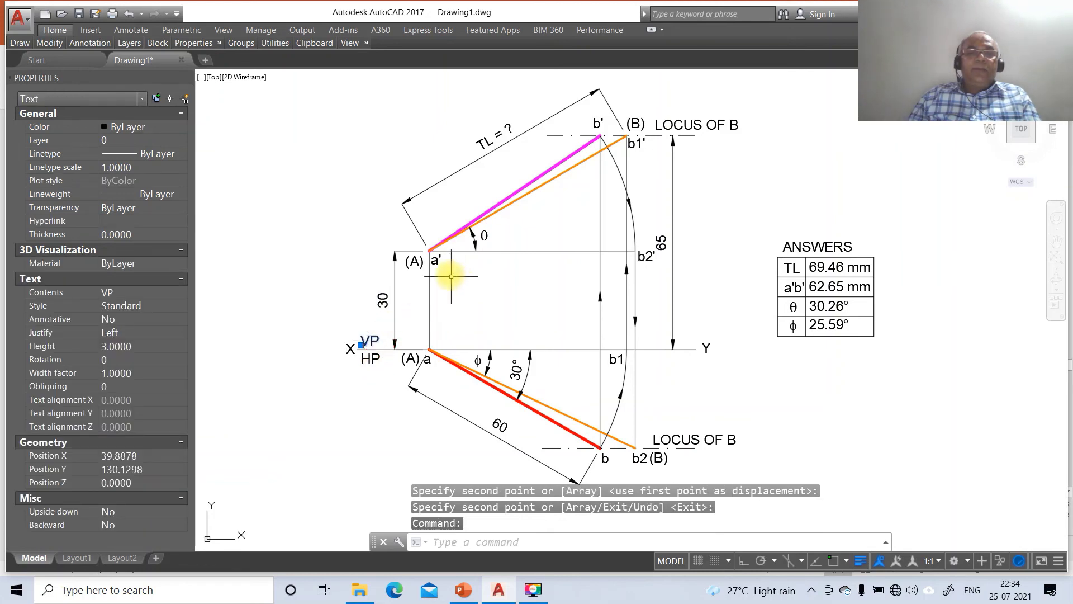
- Select the front-view labels VP, a', b', b1', b2' and the upper LOCUS OF B
left_click(438, 260)
mouse_move(565, 134)
left_mouse_down()
mouse_move(738, 202)
mouse_move(652, 239)
mouse_move(599, 191)
mouse_move(692, 215)
left_mouse_up()
key("Escape")
key("Escape")
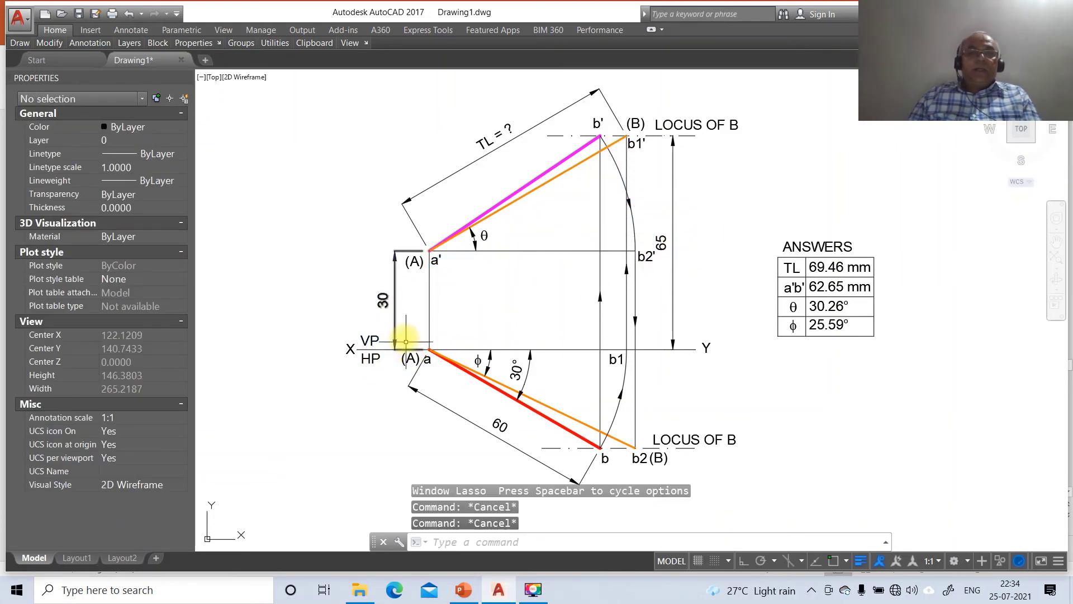
left_click(371, 340)
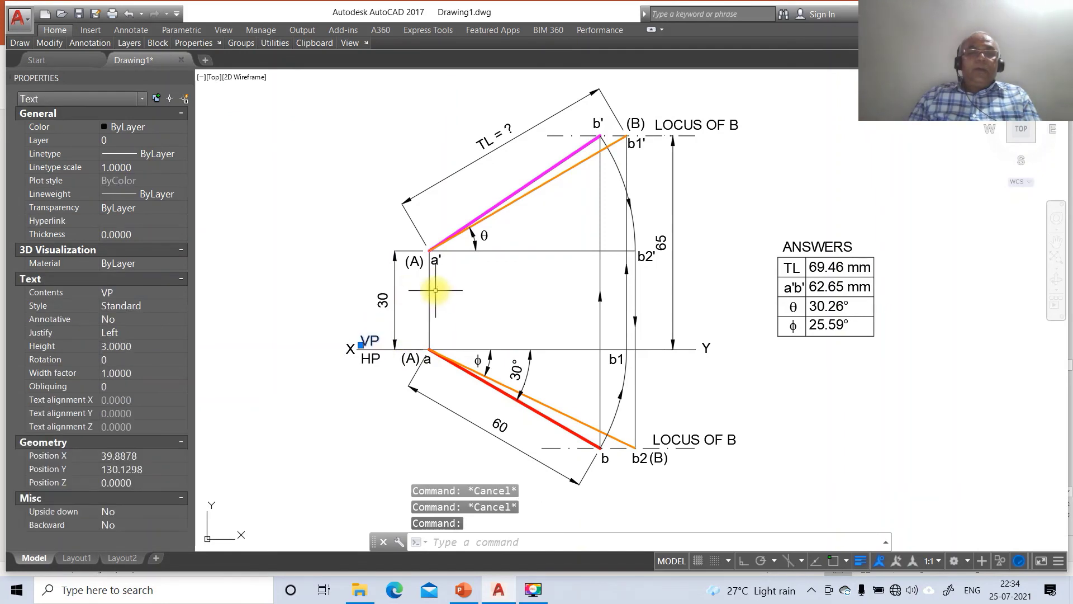
left_click(439, 259)
left_click(645, 258)
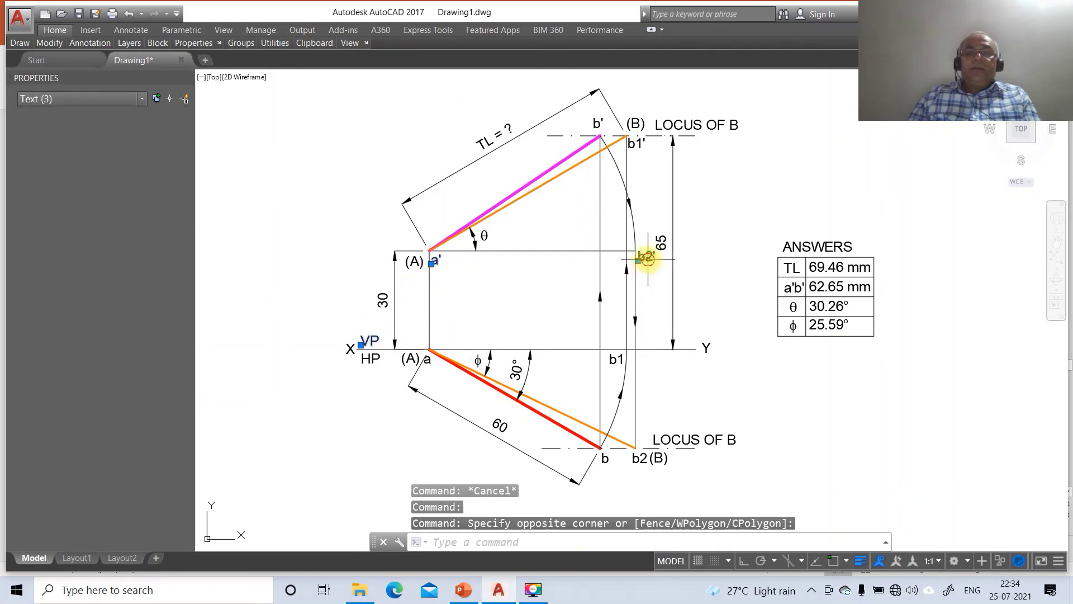
left_click(639, 140)
left_click(596, 123)
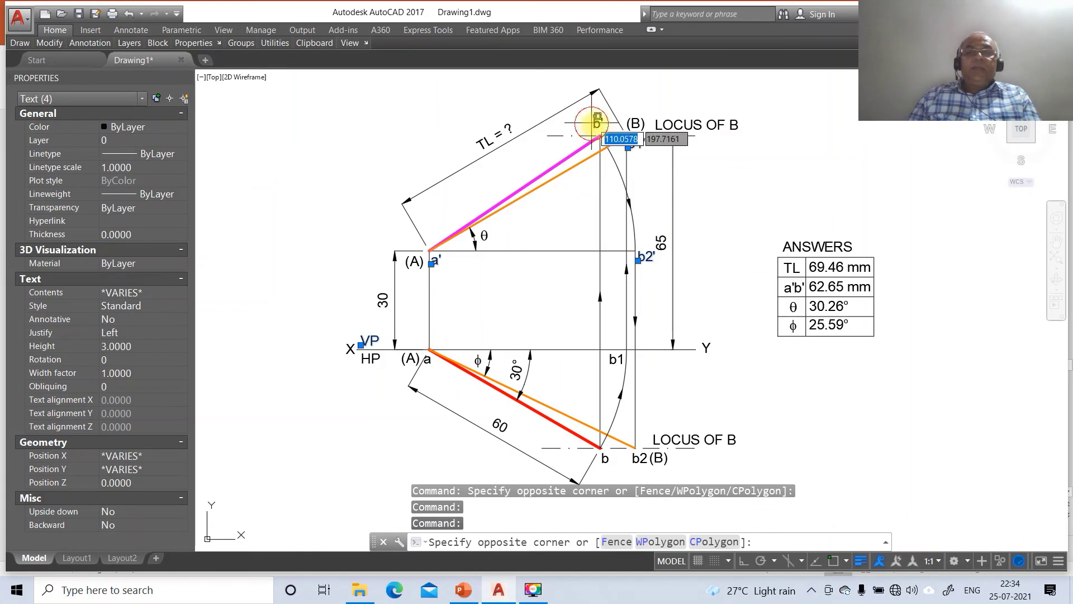
left_click(599, 131)
left_click(703, 120)
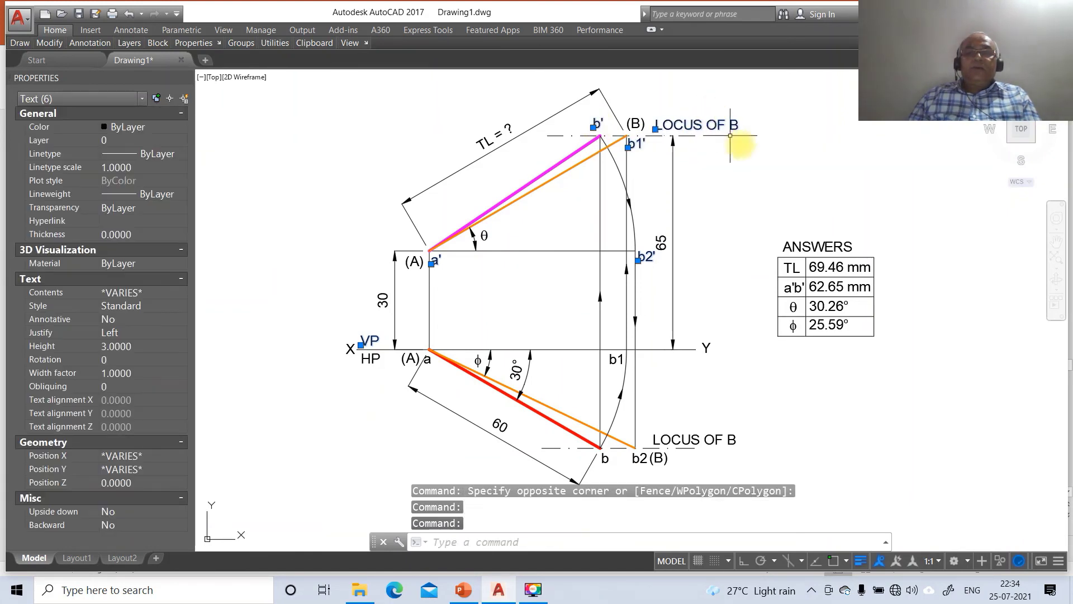
left_click(757, 290)
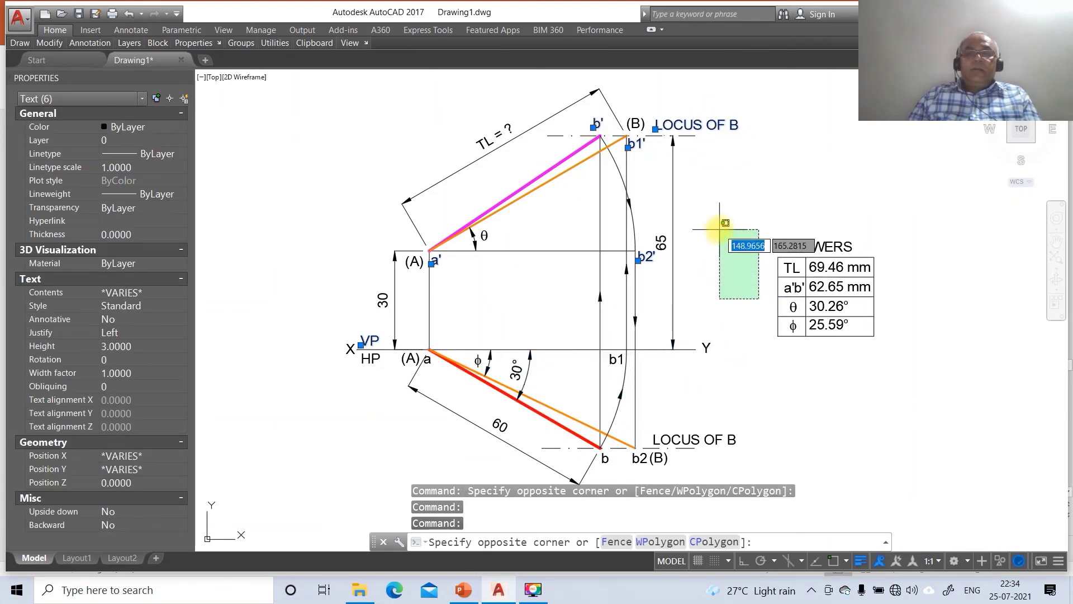
left_click(697, 207)
- Put the selected front-view labels on layer FV
left_click(46, 144)
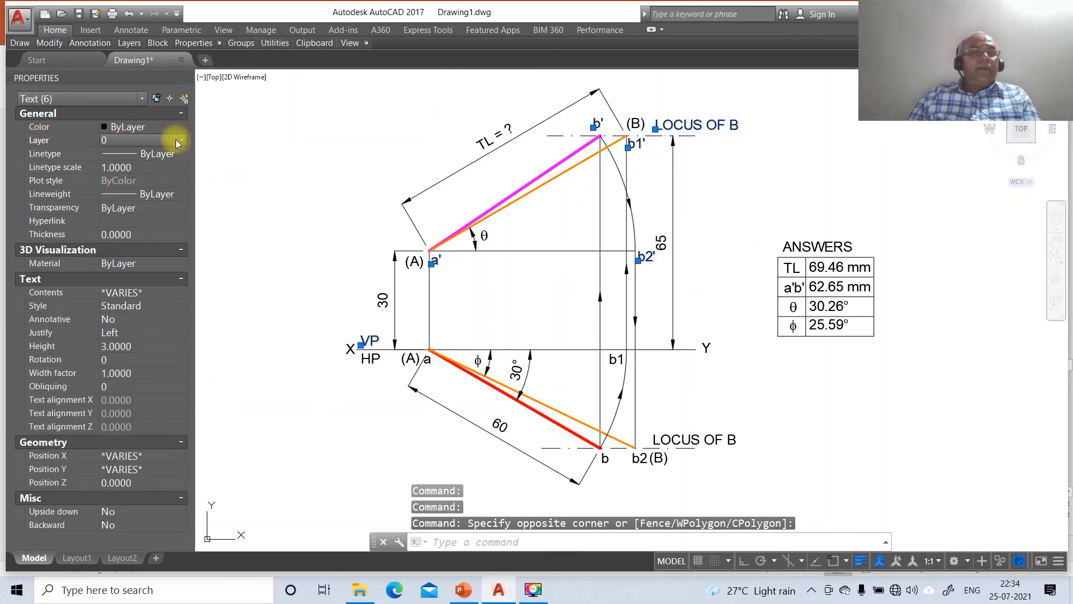
left_click(181, 140)
left_click(137, 171)
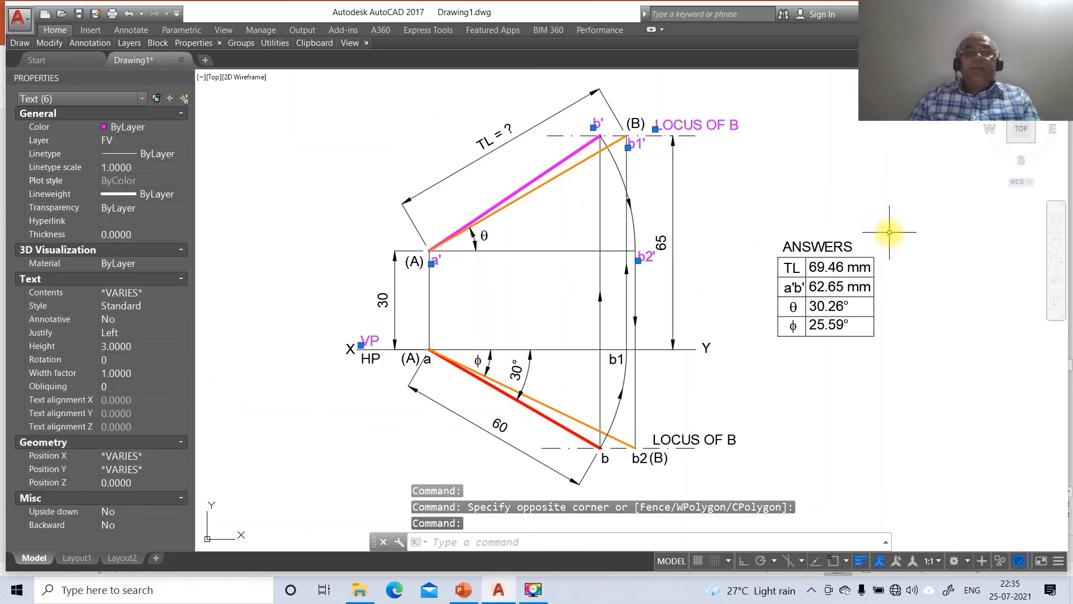
key("Escape")
key("Escape")
key("Escape")
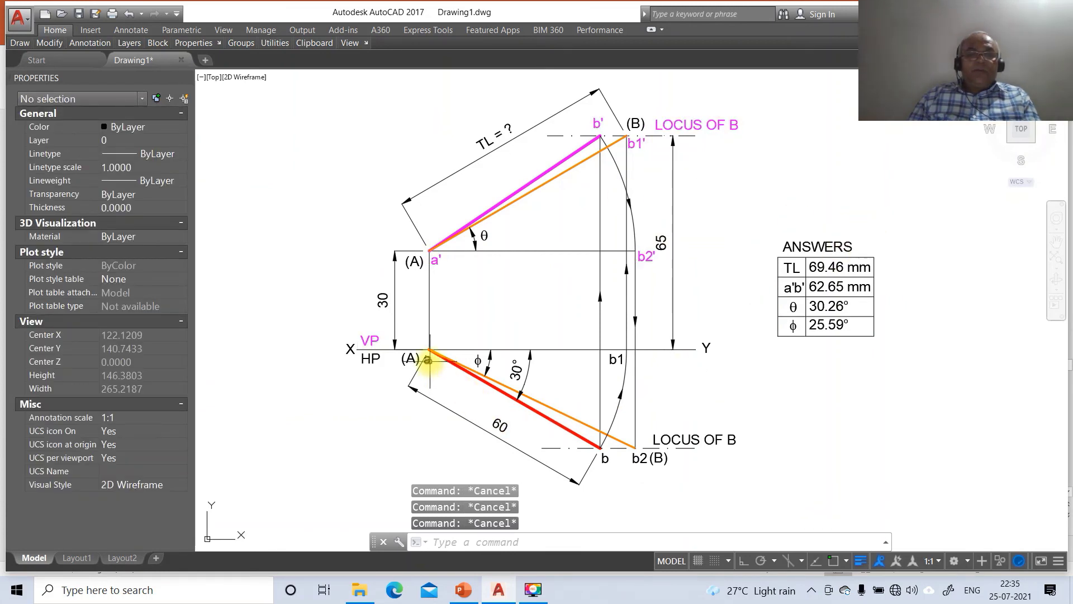
- Move the top-view labels a, HP, b1, b, b2 and lower LOCUS OF B onto layer TV
left_click(429, 359)
left_click(370, 356)
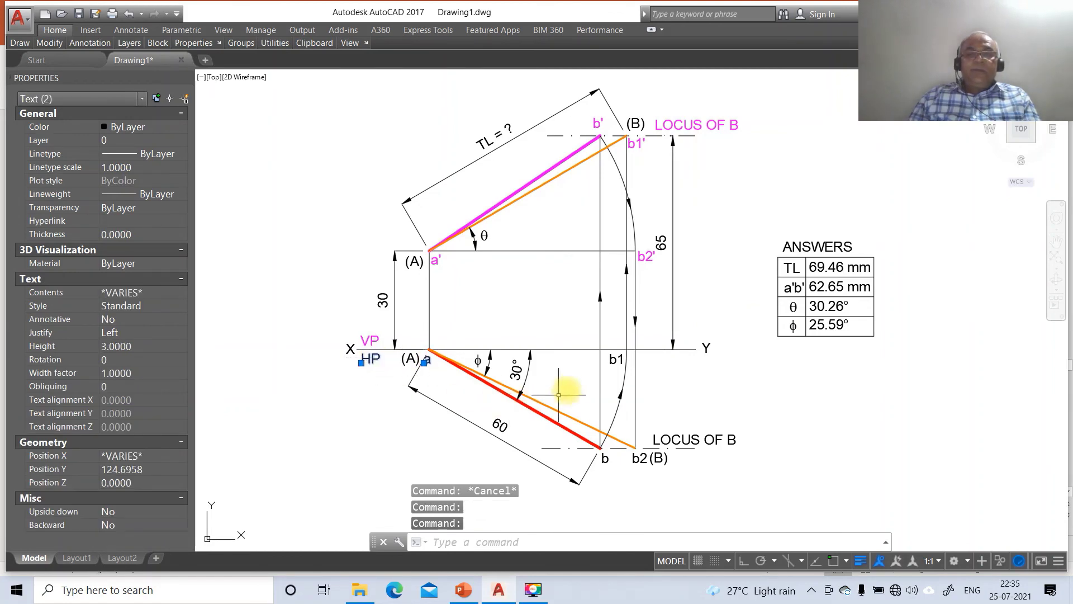
left_click(616, 359)
left_click(606, 458)
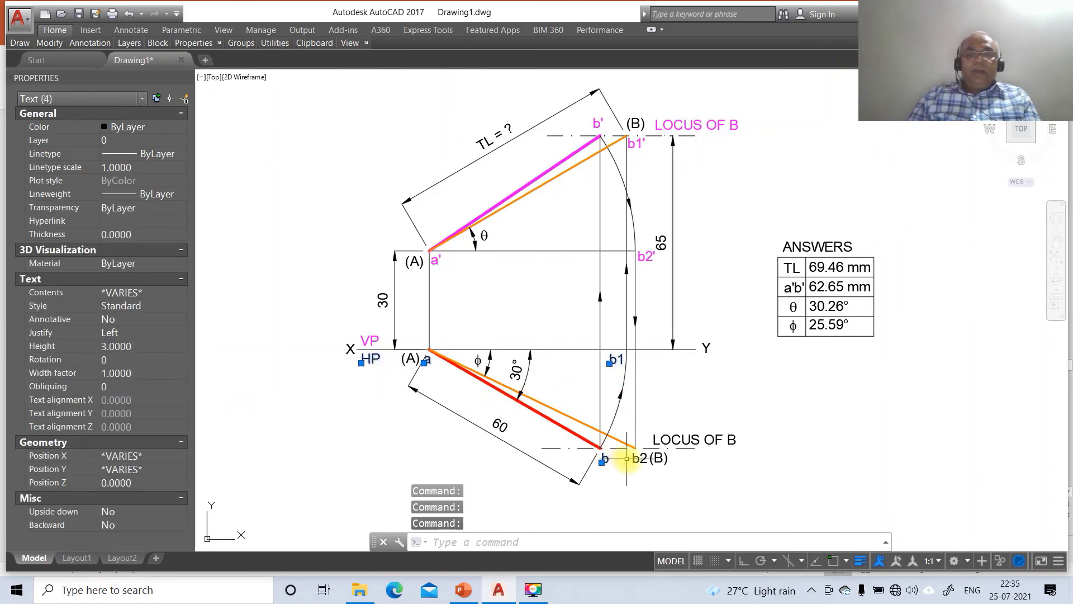
left_click(628, 459)
left_click(684, 440)
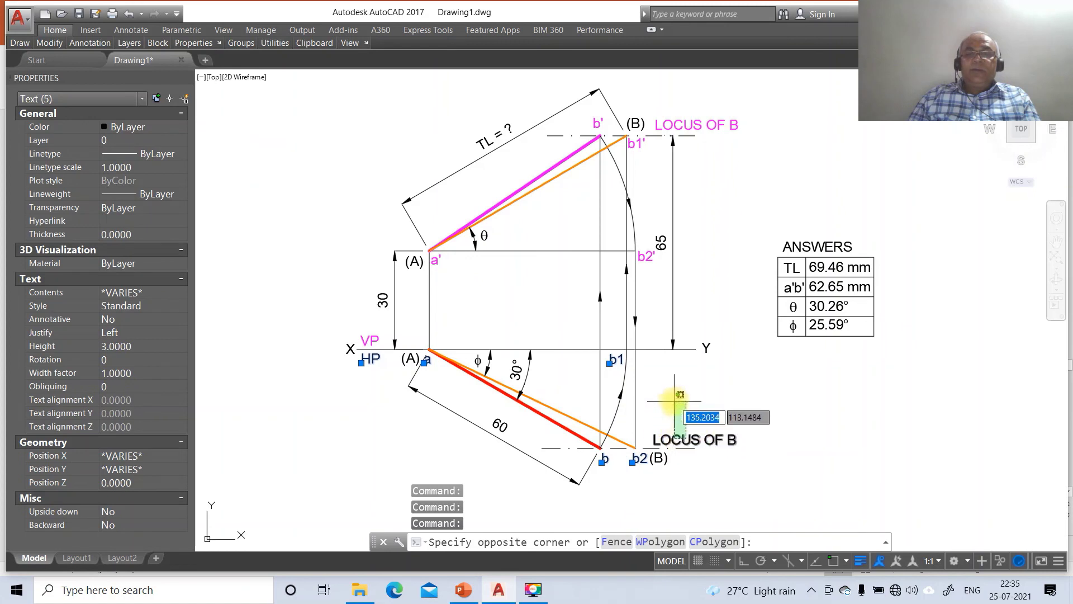
left_click(657, 428)
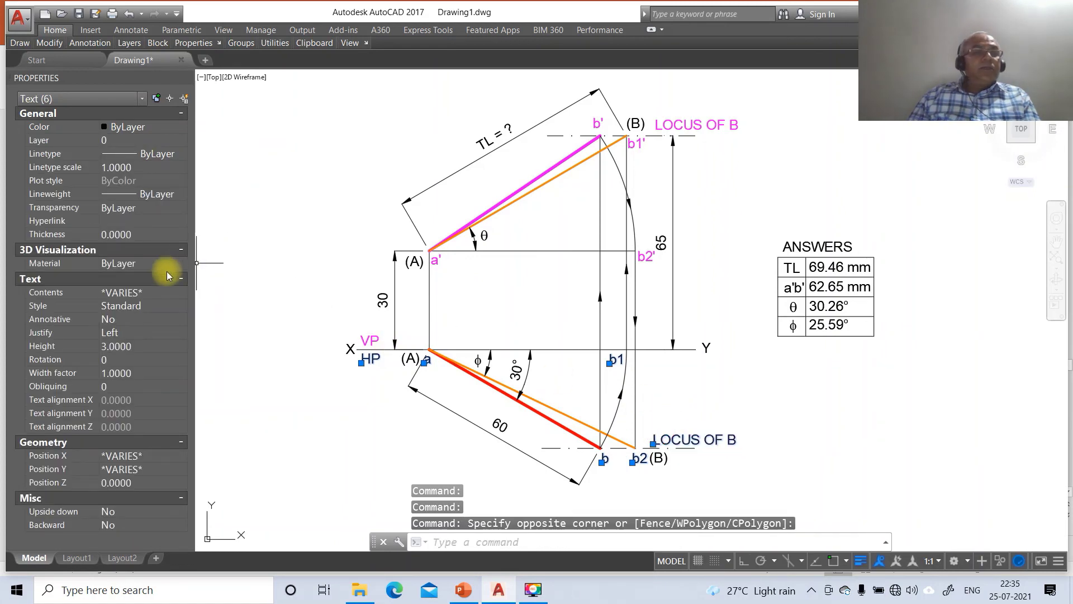
left_click(178, 144)
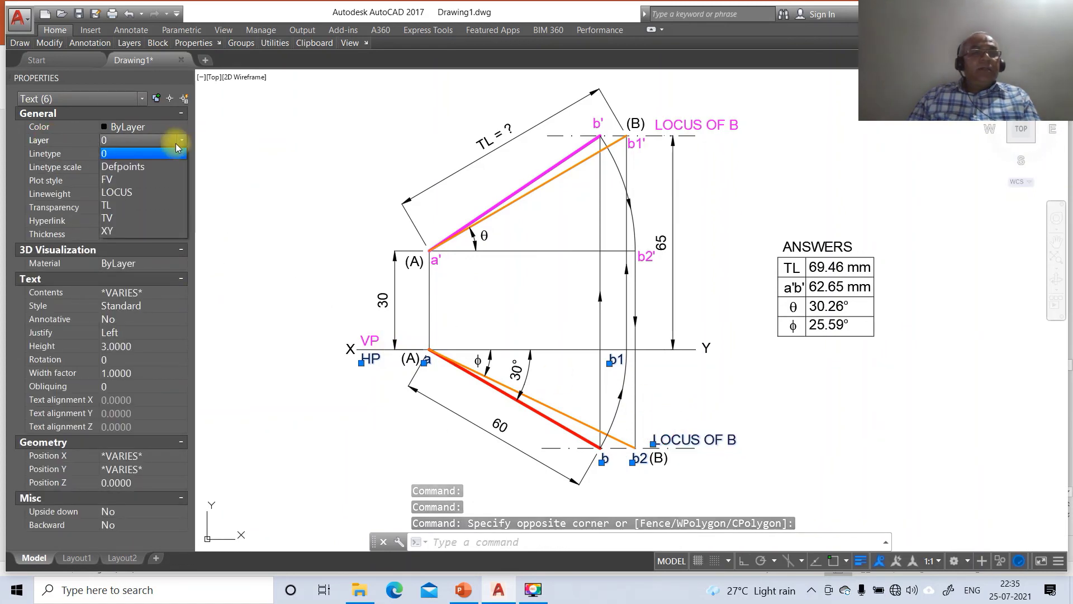
left_click(122, 217)
key("Escape")
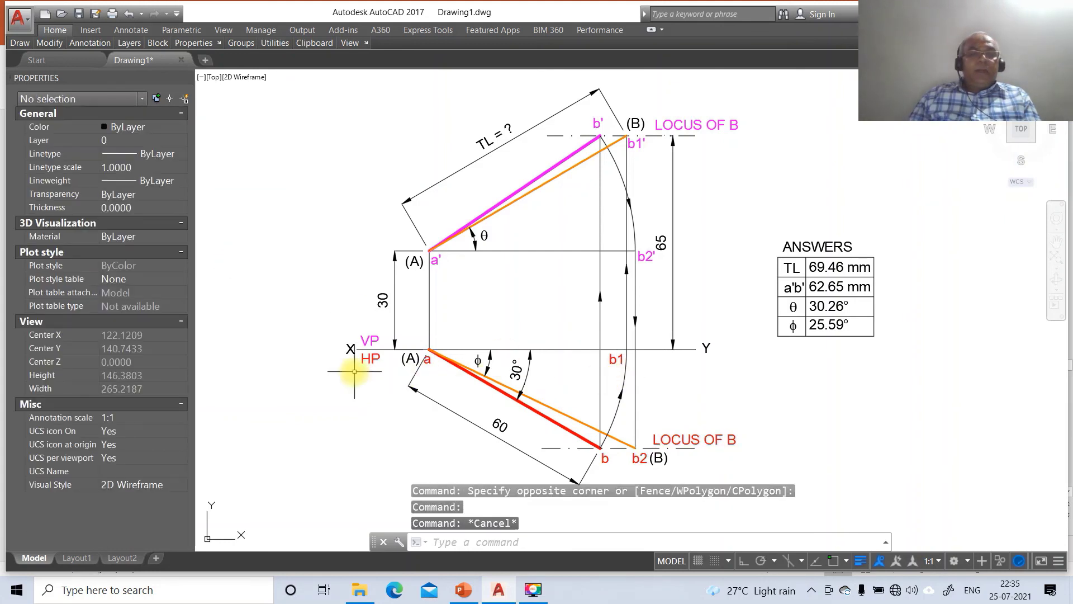
- Colour the four (A) and (B) end-point labels blue
left_click(405, 359)
left_click(410, 265)
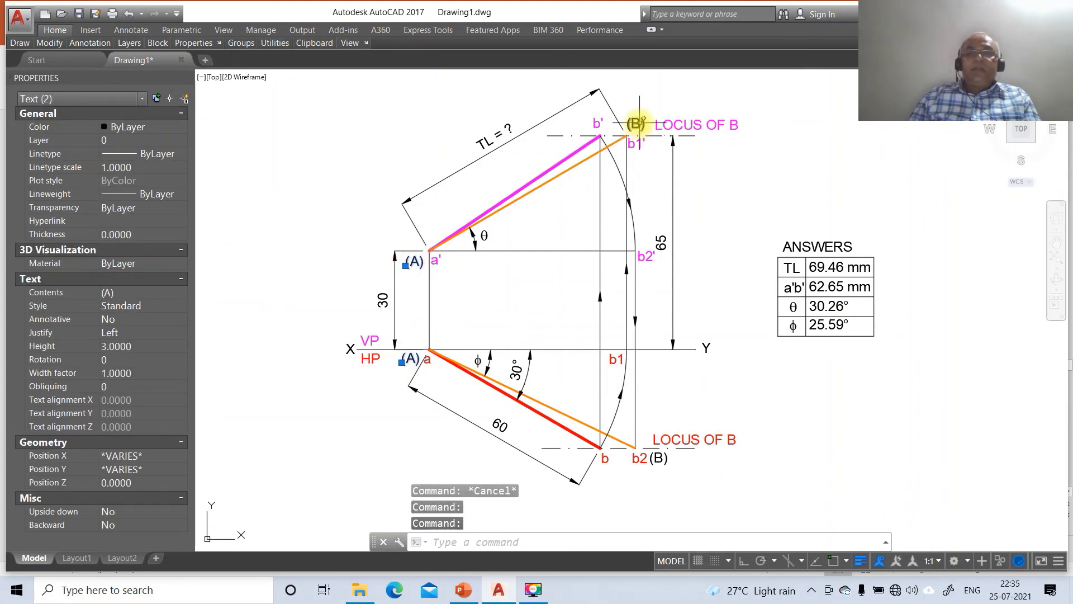
left_click(636, 124)
left_click(660, 458)
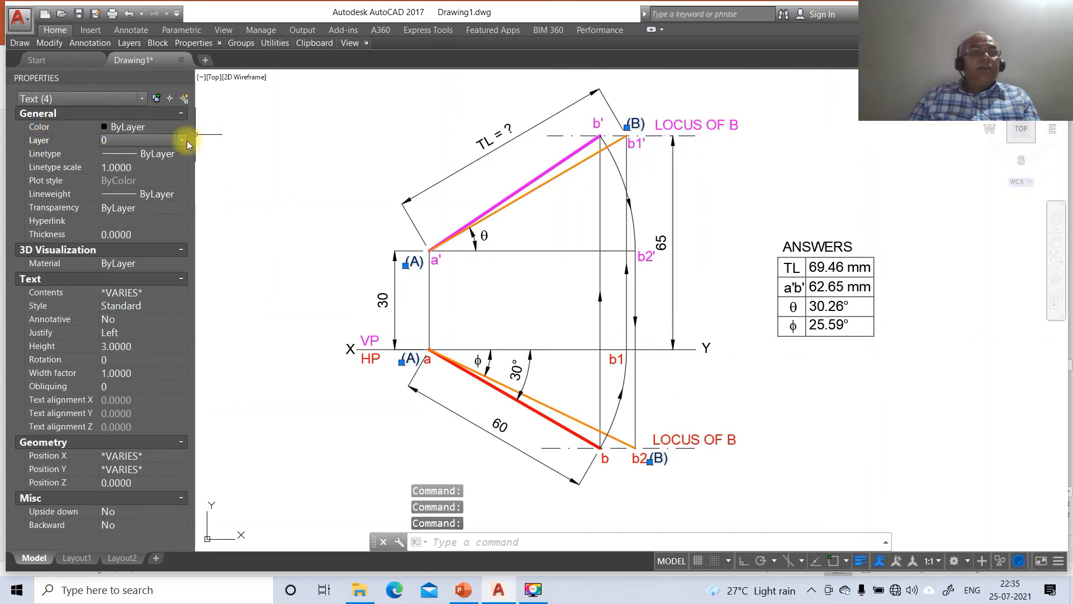
left_click(84, 127)
left_click(180, 128)
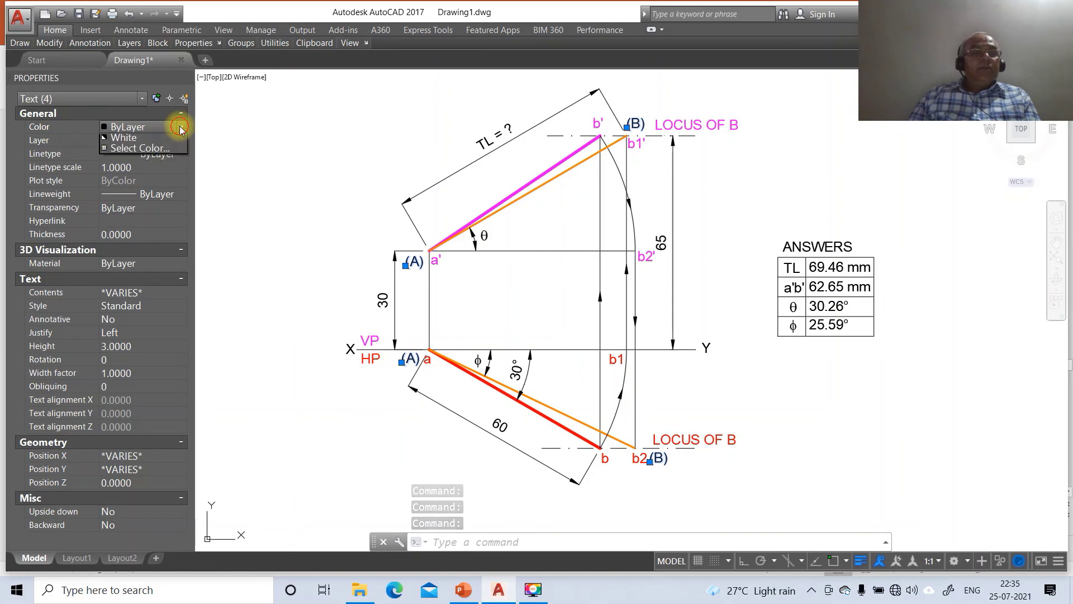
left_click(123, 191)
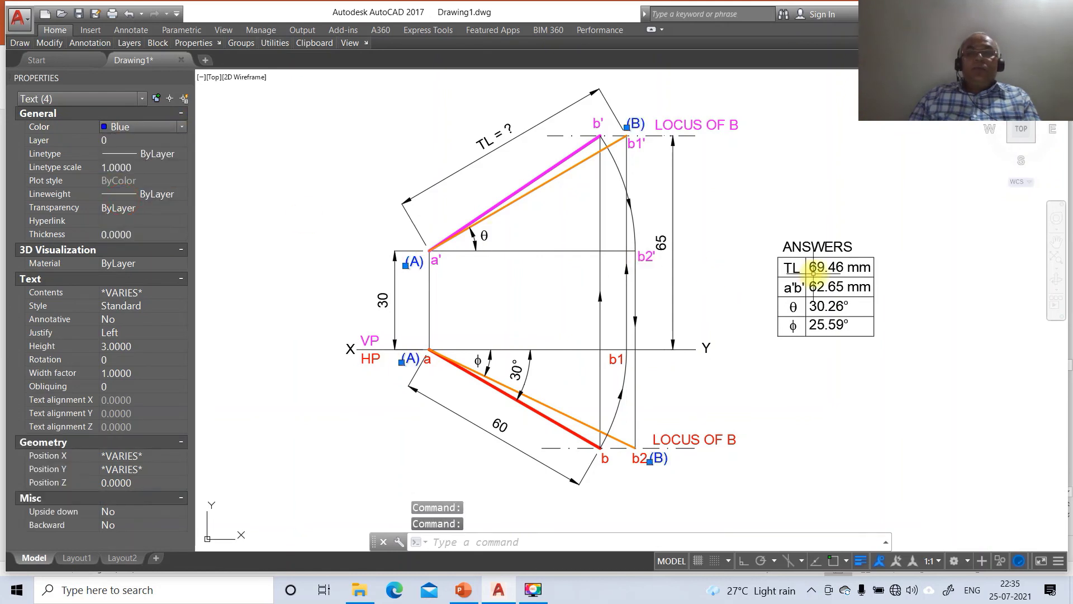
key("Escape")
key("Escape")
key("Escape")
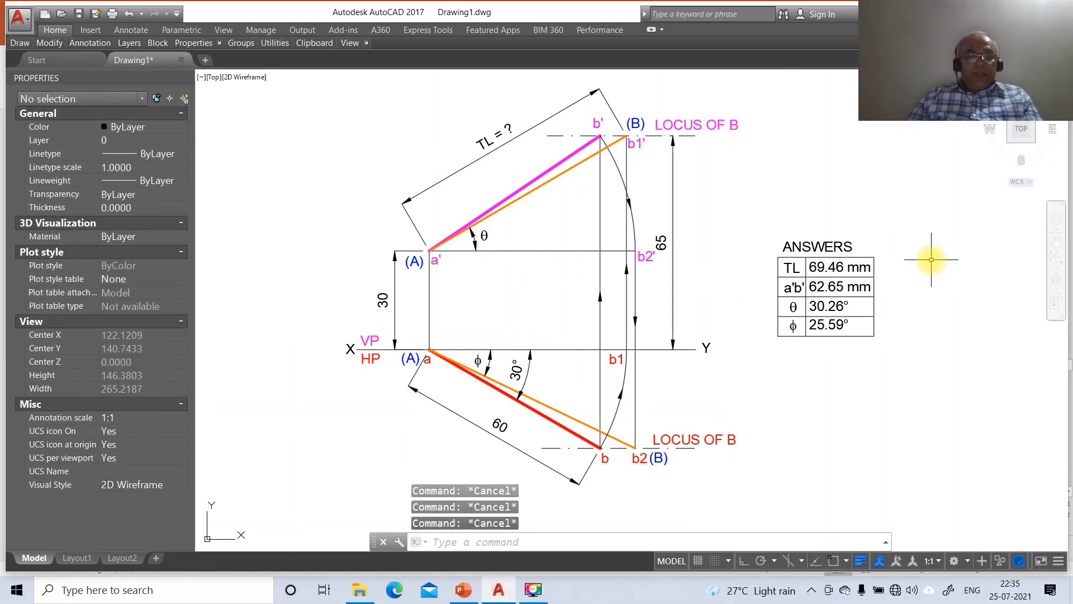
- Zoom to frame the projections and ANSWERS table, then bring up PowerPoint slide 77
type("z")
key("Return")
type("a")
key("Return")
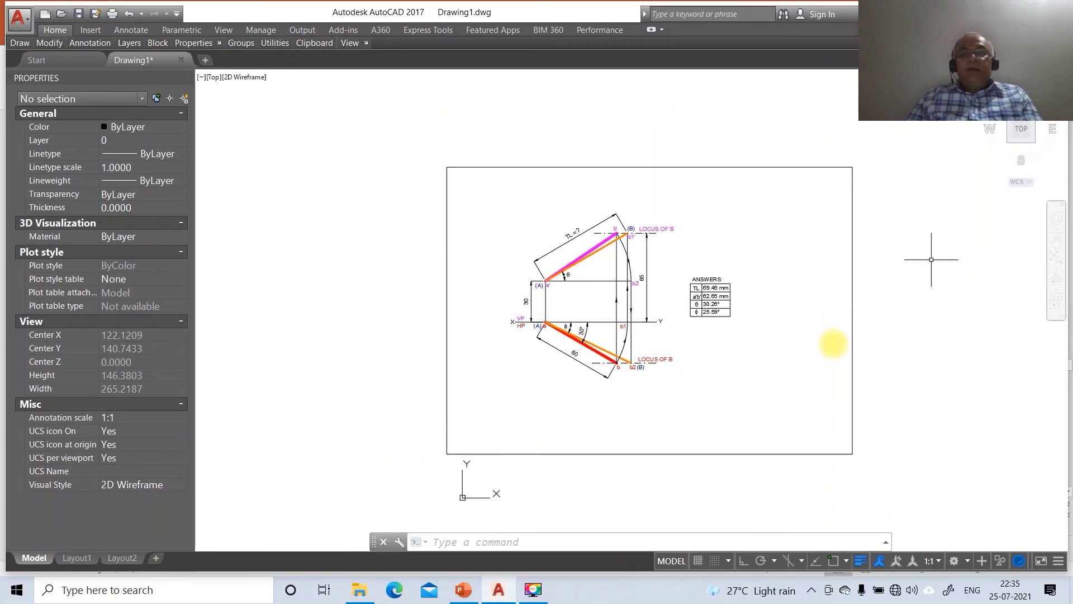
type("z")
key("Return")
type("w")
key("Return")
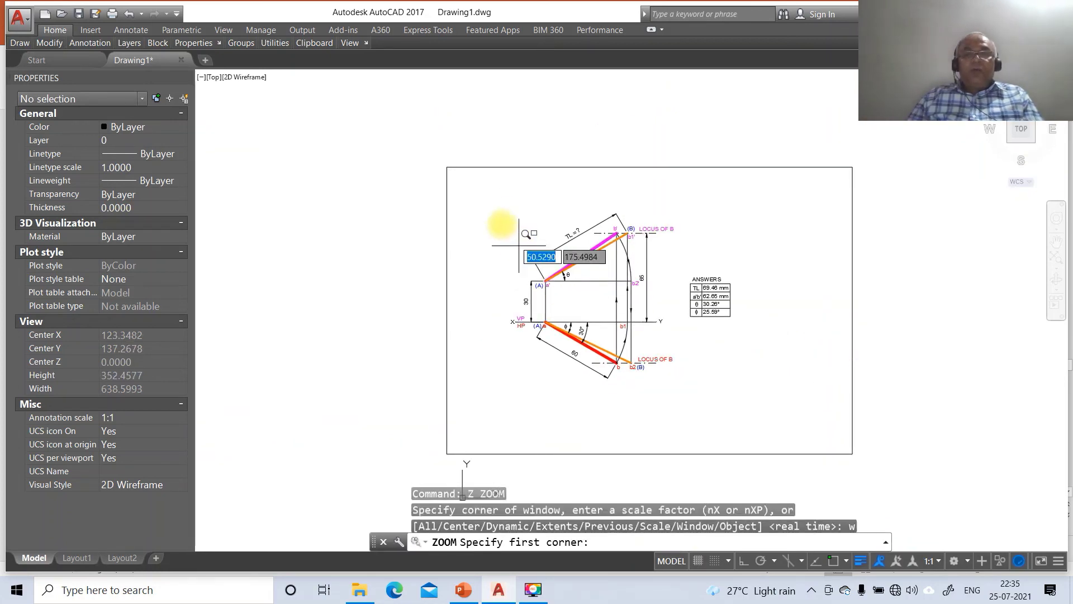
left_click(478, 200)
left_click(799, 404)
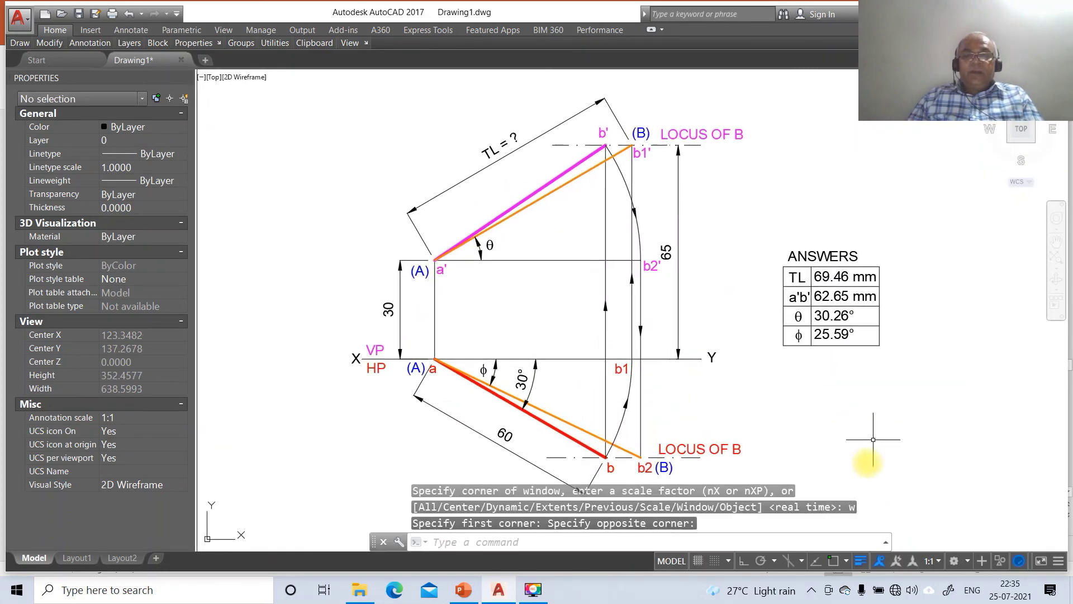
left_click(461, 590)
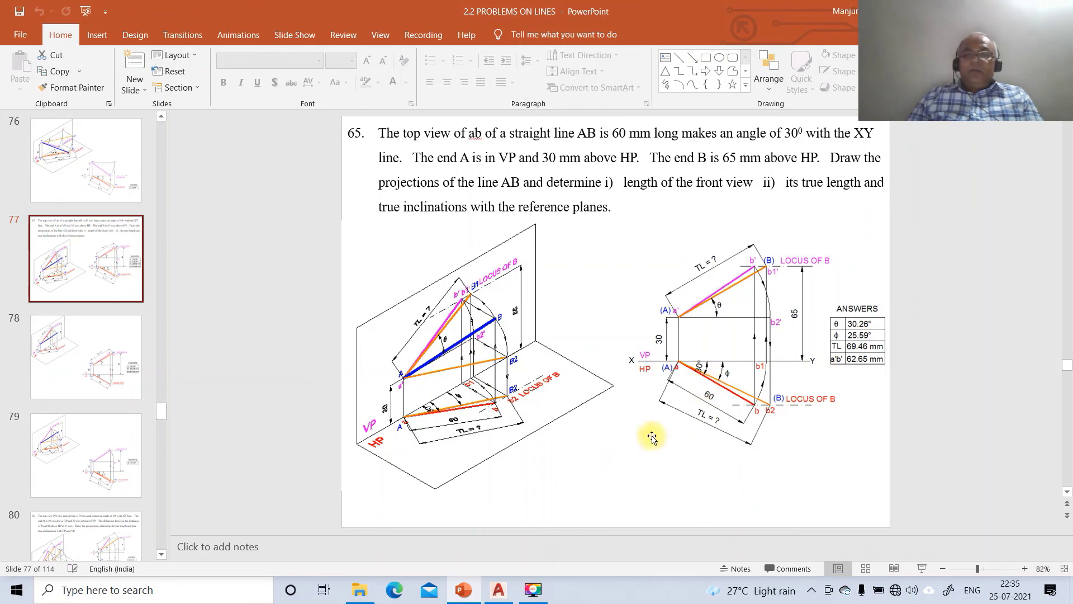
- Compare slide 77 with the drawing by switching between the two, finishing back in AutoCAD
left_click(497, 588)
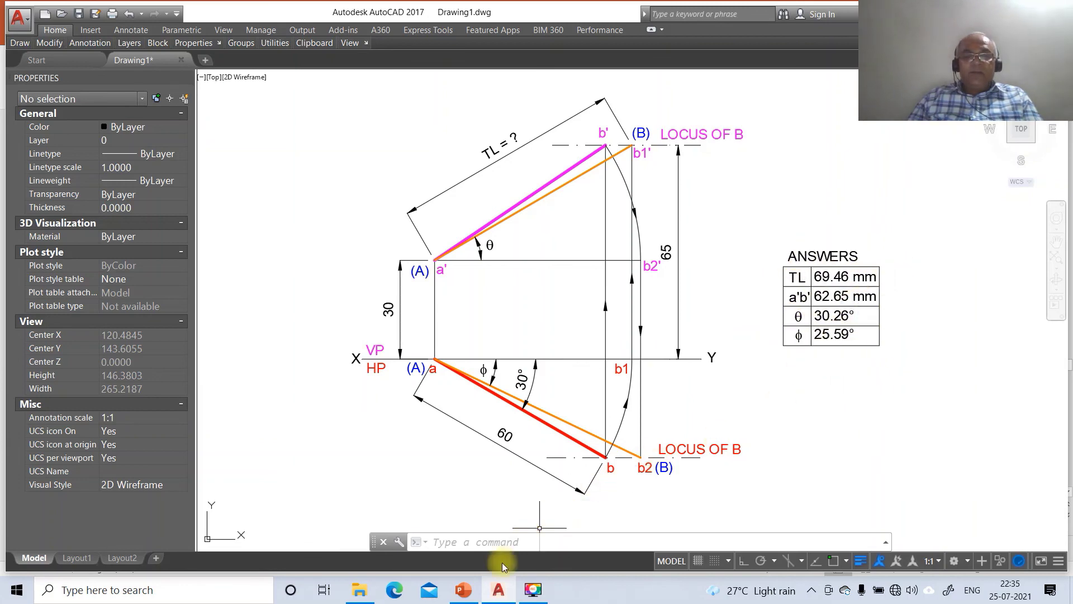
left_click(466, 591)
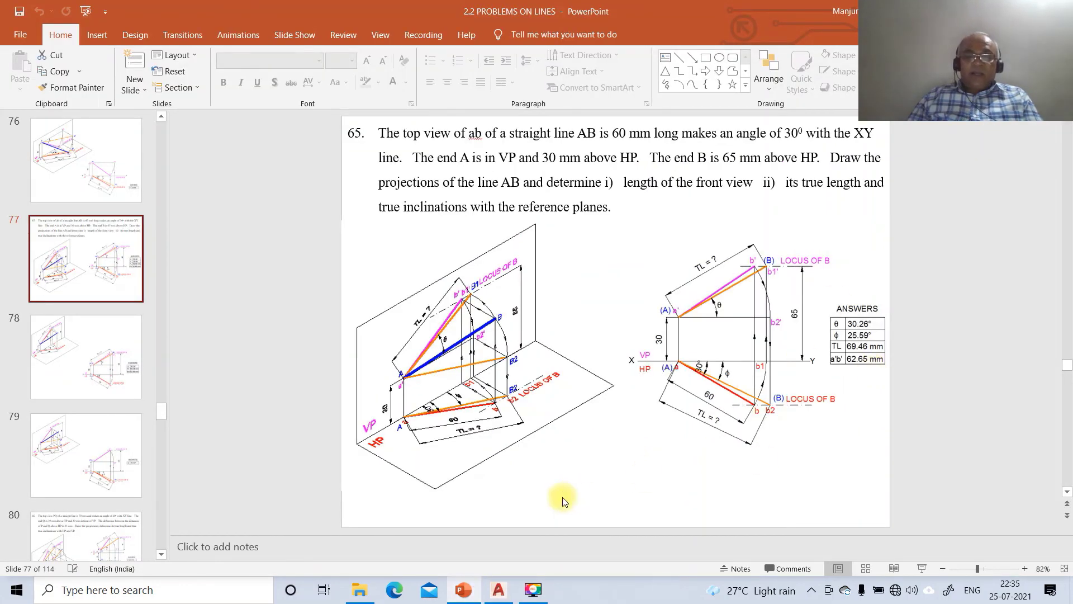
left_click(498, 592)
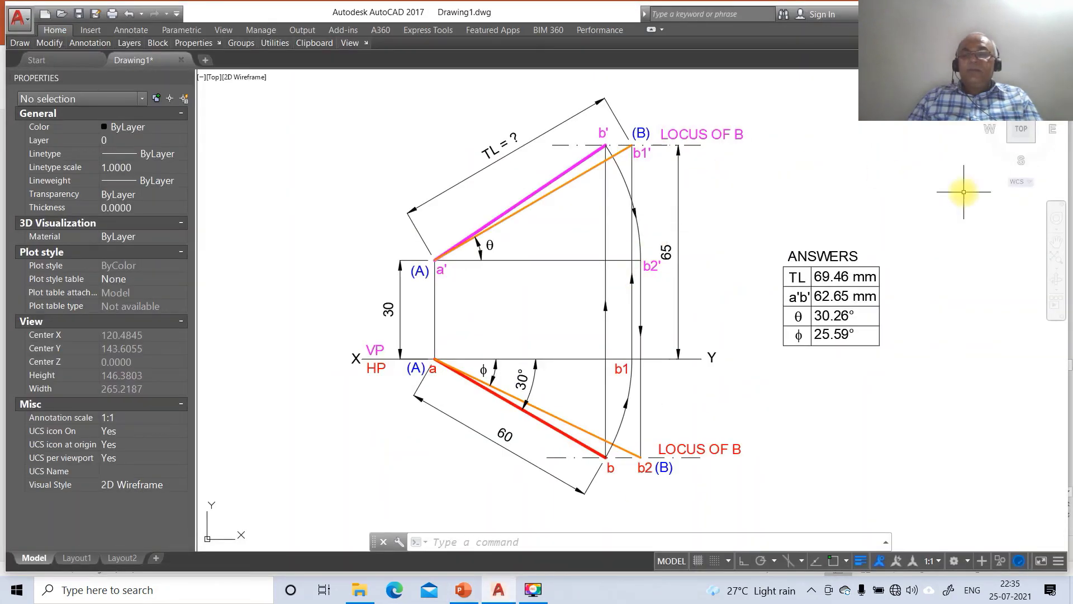